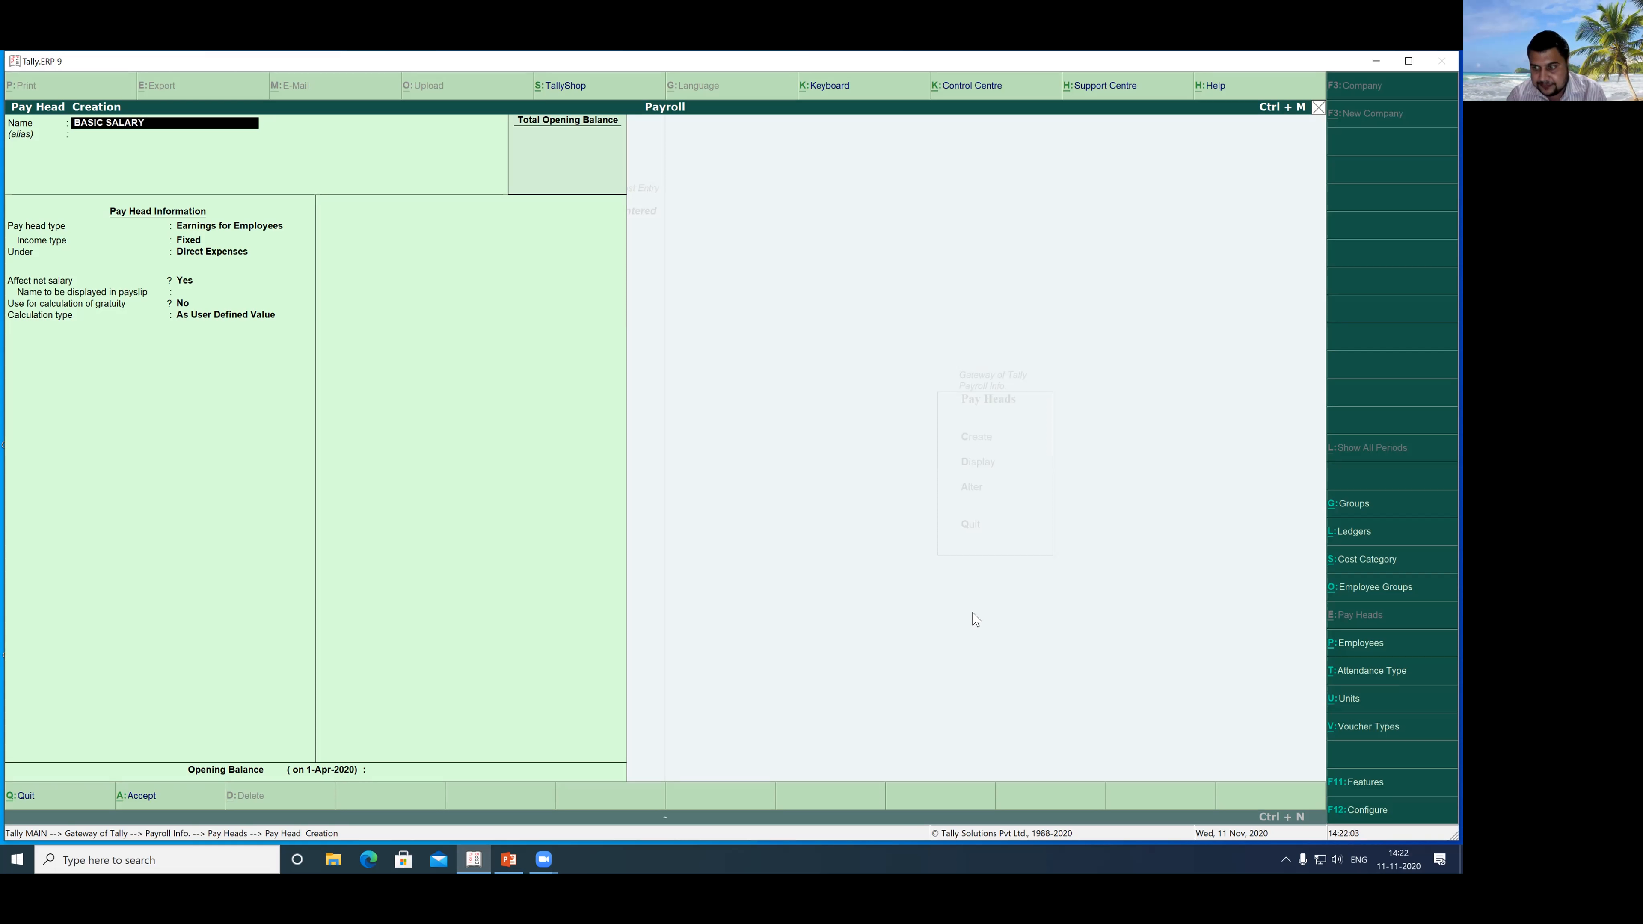
Step: Define the BASIC SALARY pay head as Earnings for Employees with Fixed income type, grouped under Indirect Expenses
key(Return)
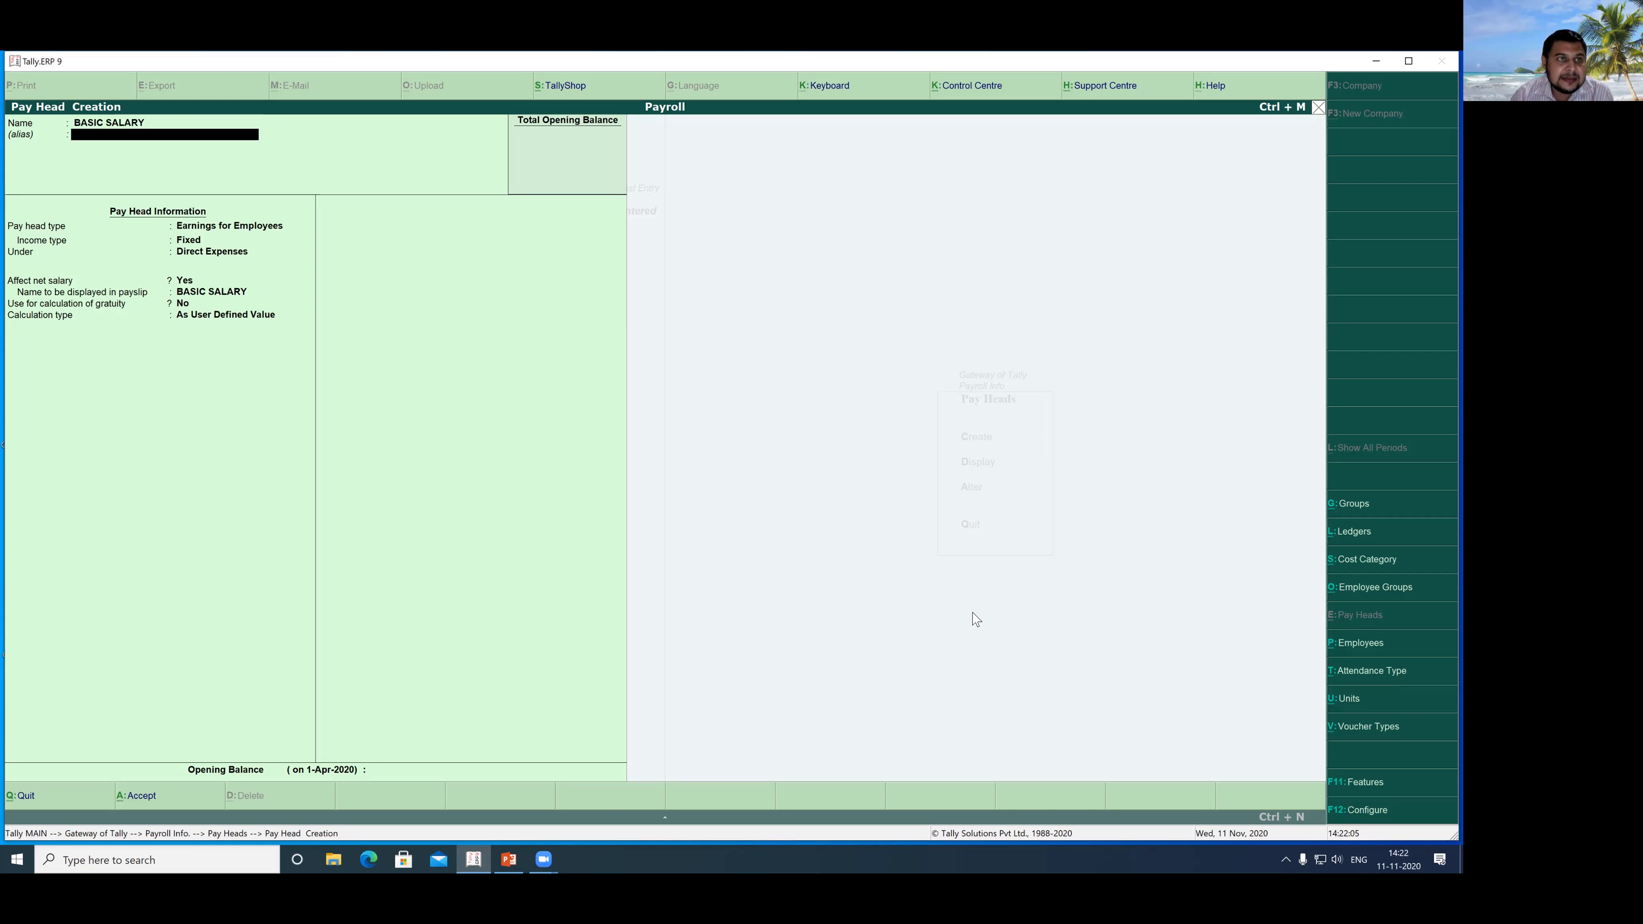
key(Return)
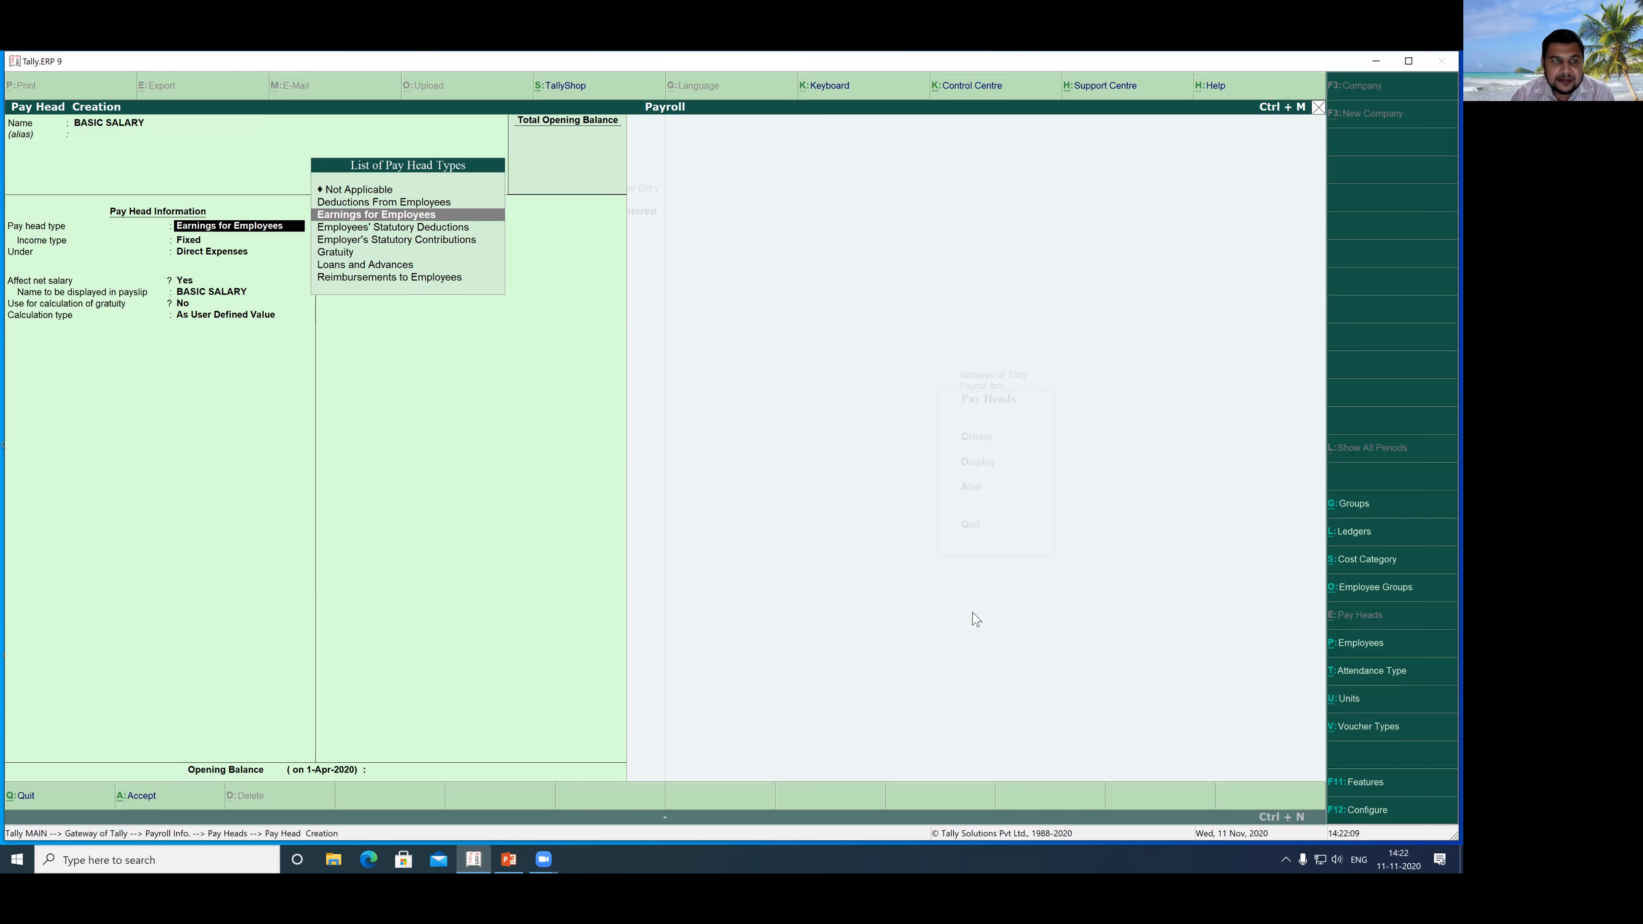
key(Return)
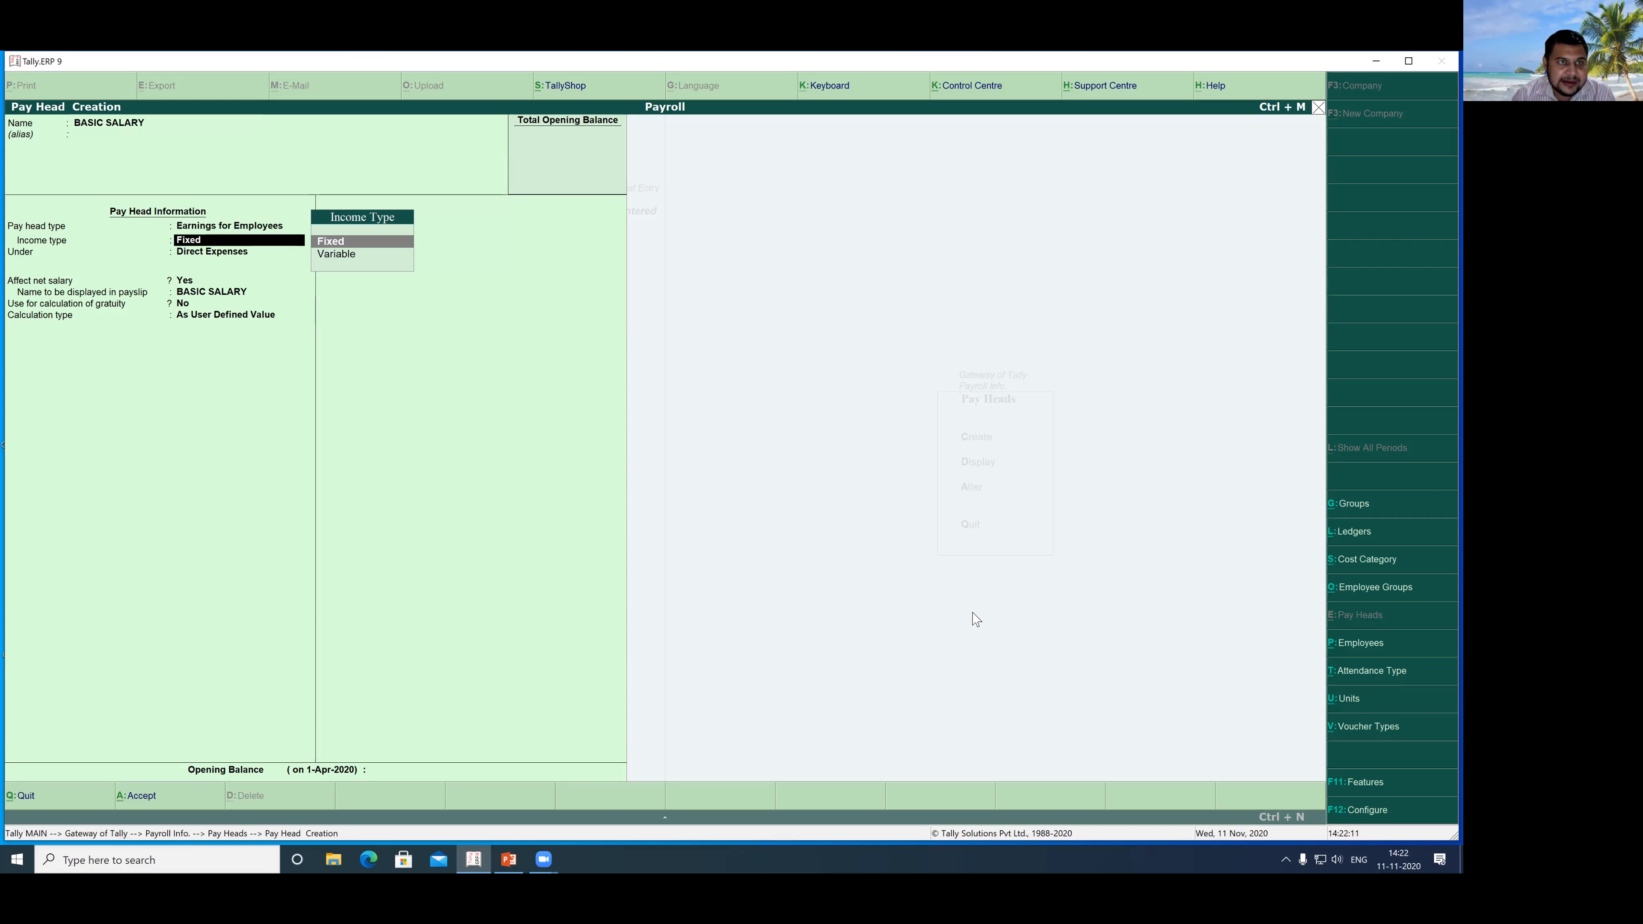
key(Return)
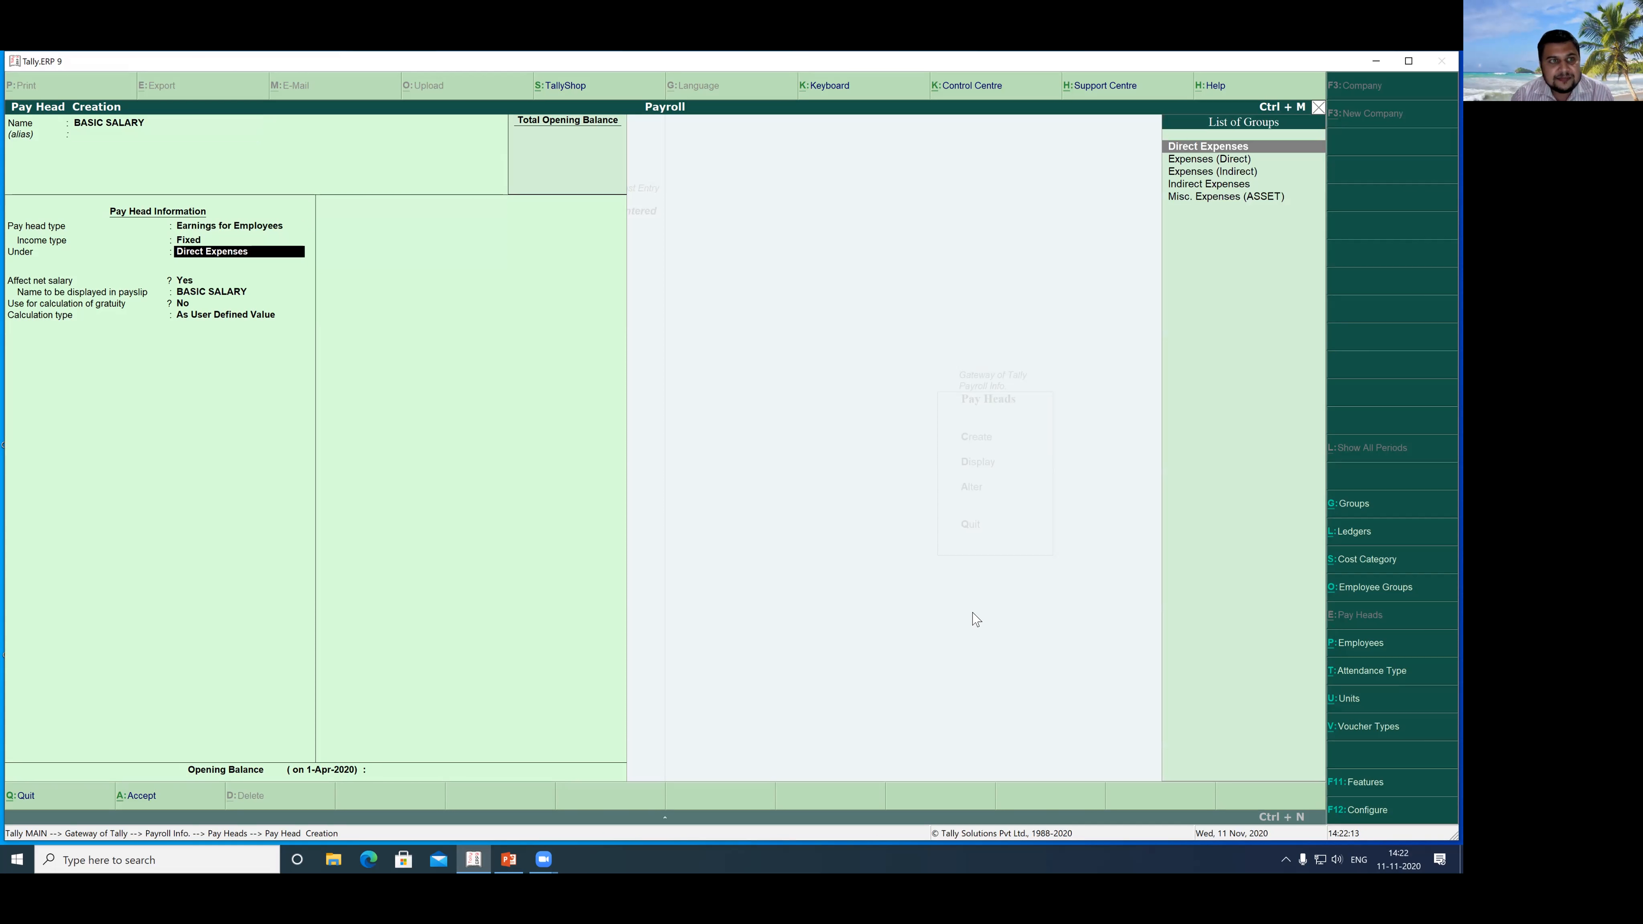
key(Down)
key(Down)
key(Down)
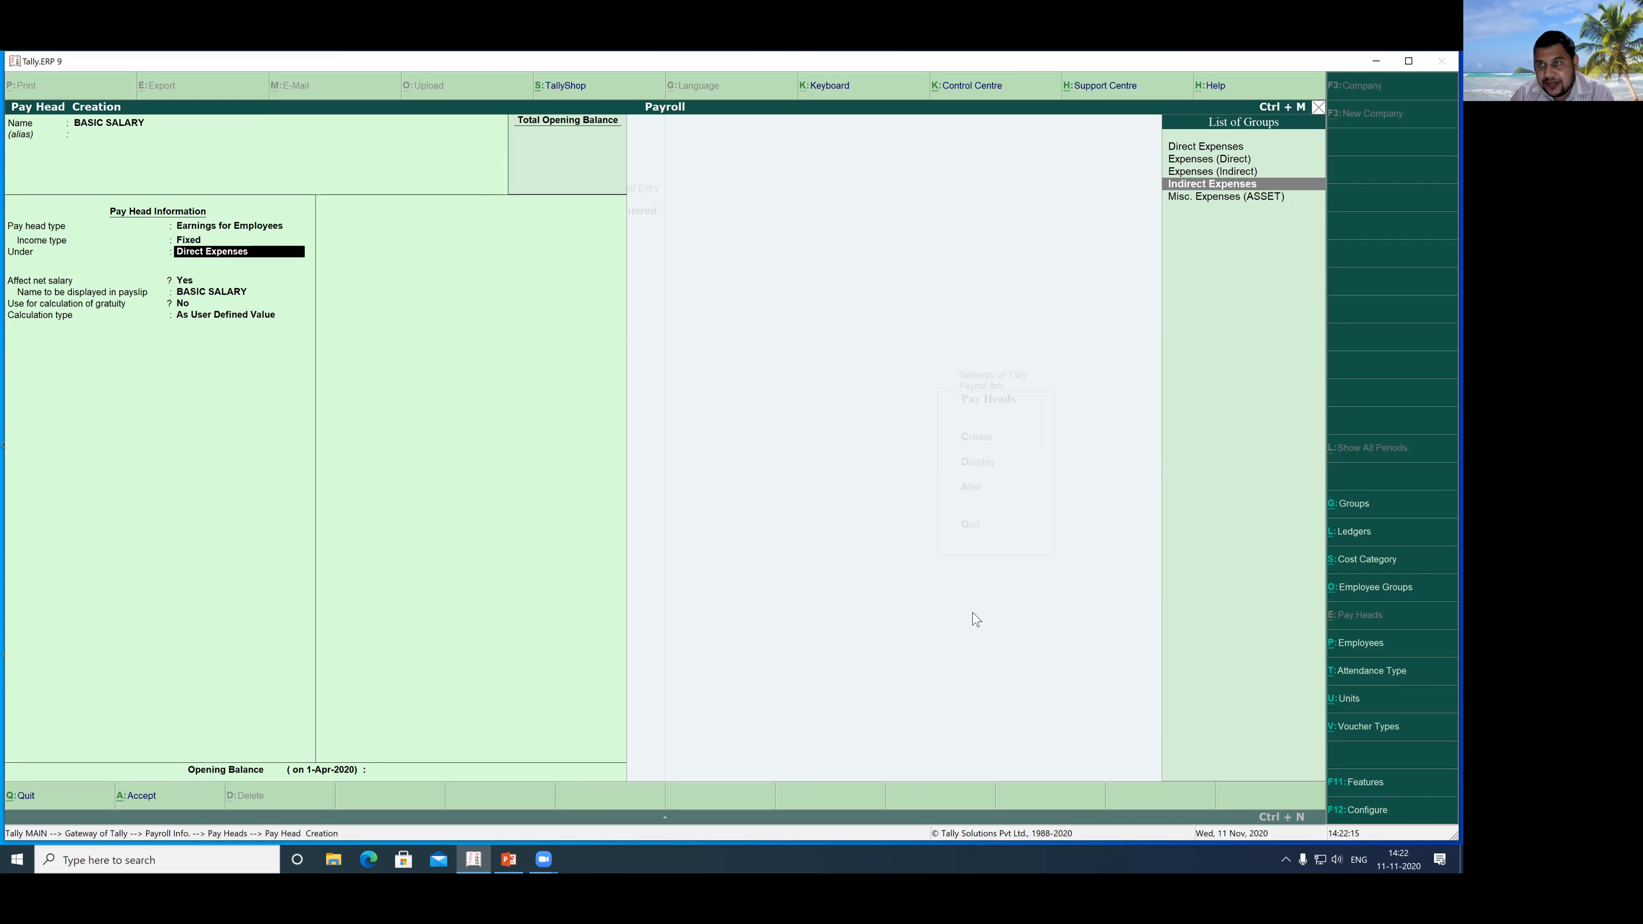
key(Return)
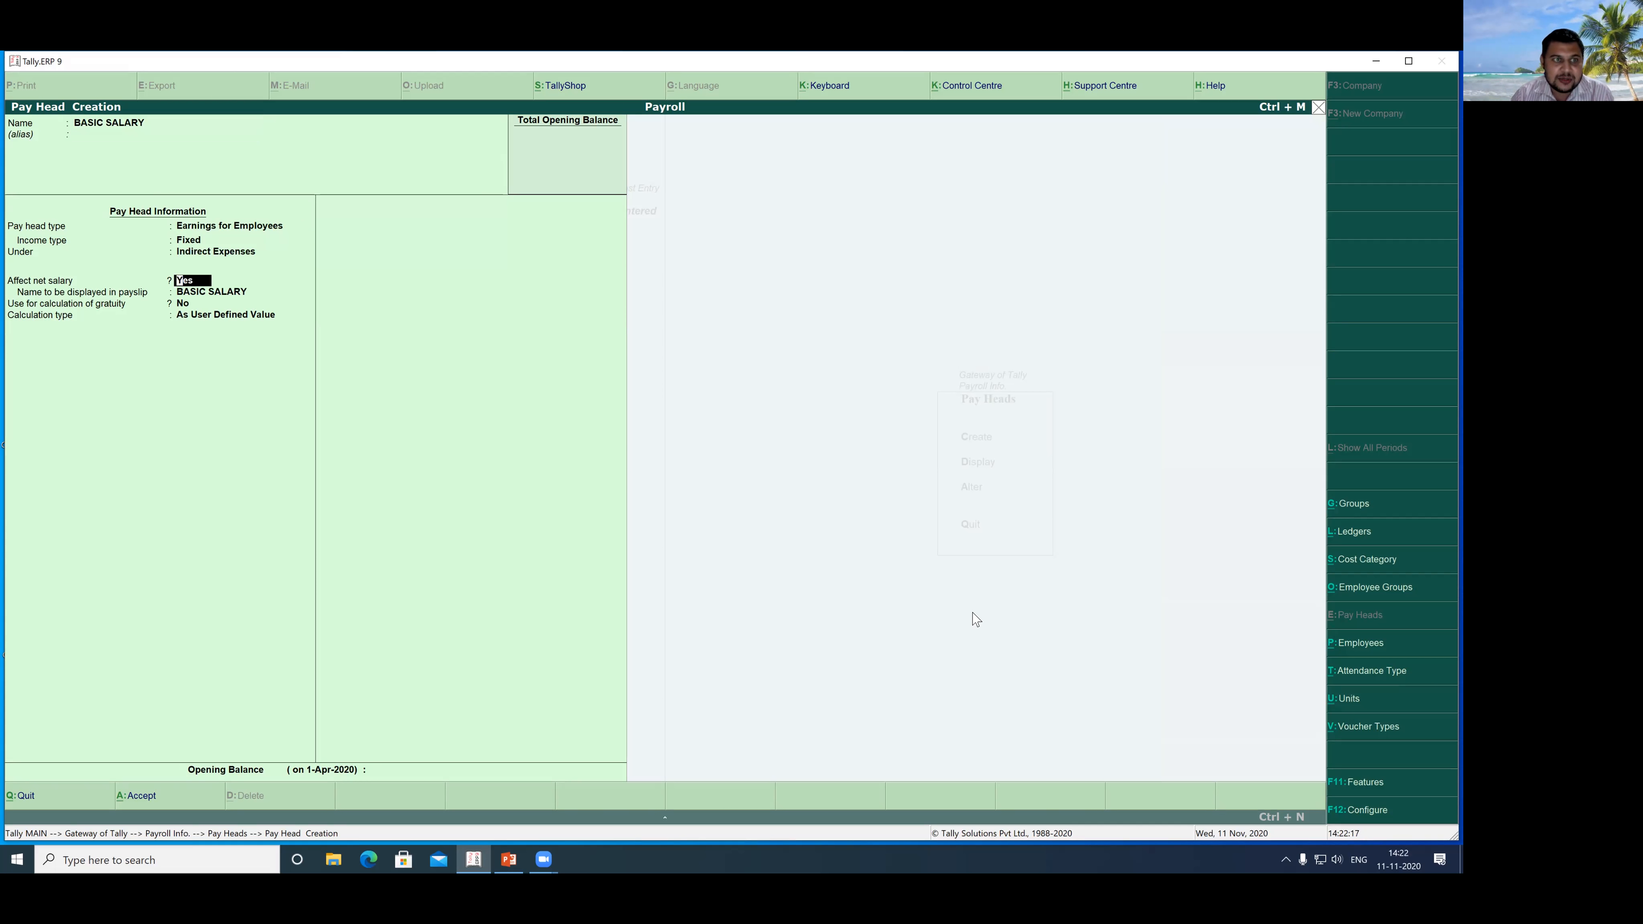
Step: Keep BASIC SALARY affecting net salary without gratuity, calculate it at Flat Rate per Months without rounding, and save the pay head
key(Return)
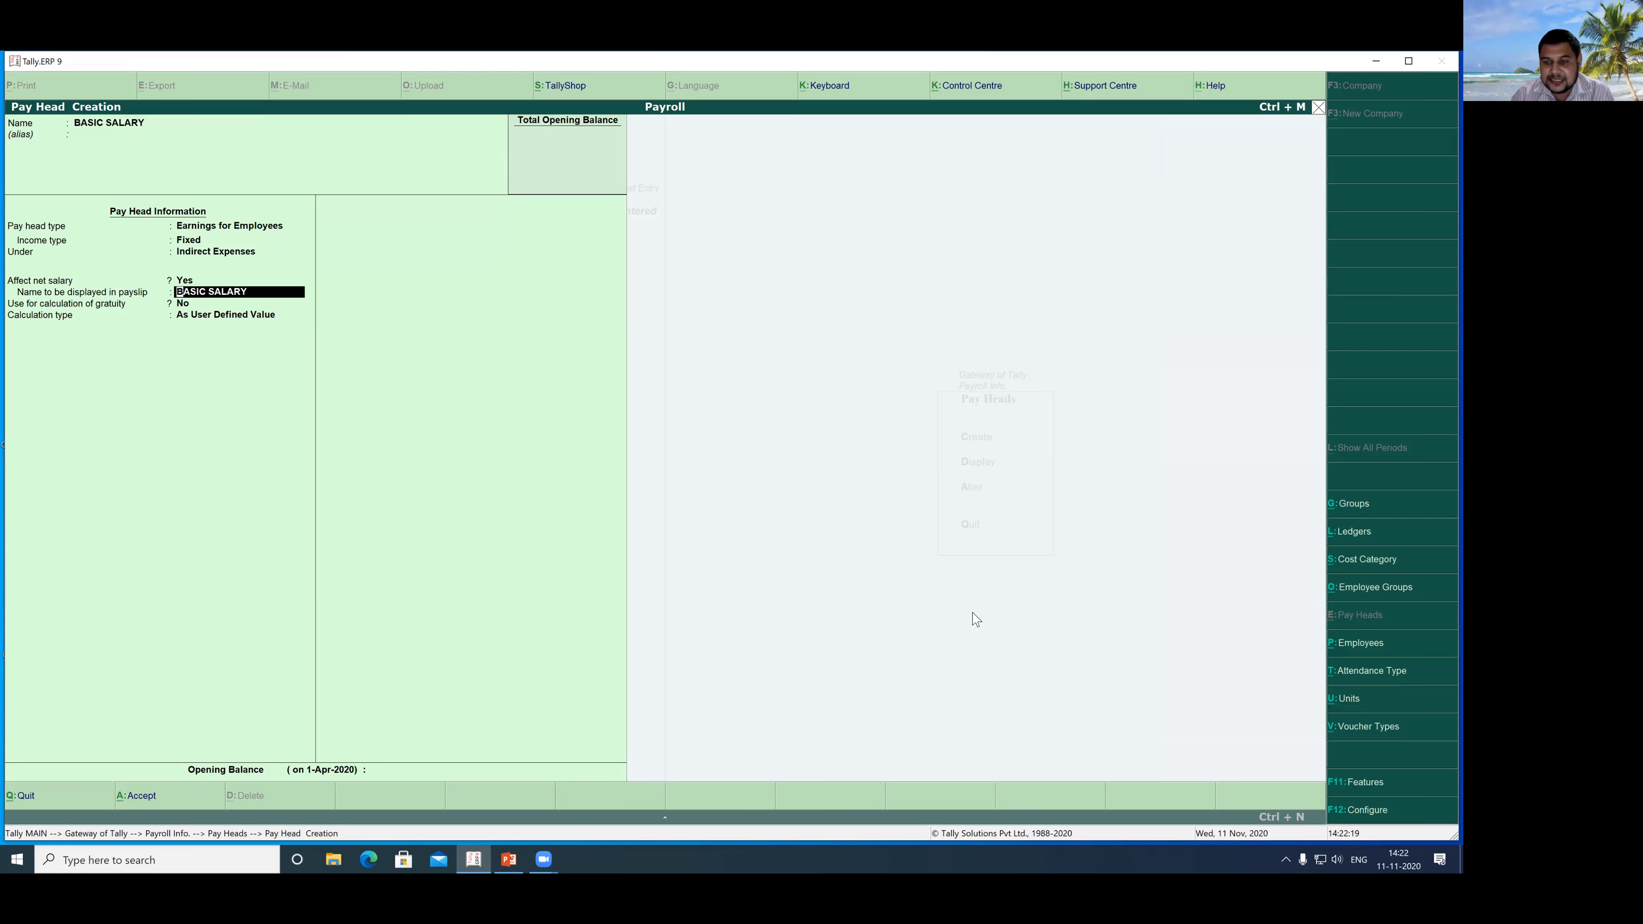
key(Return)
key(Return)
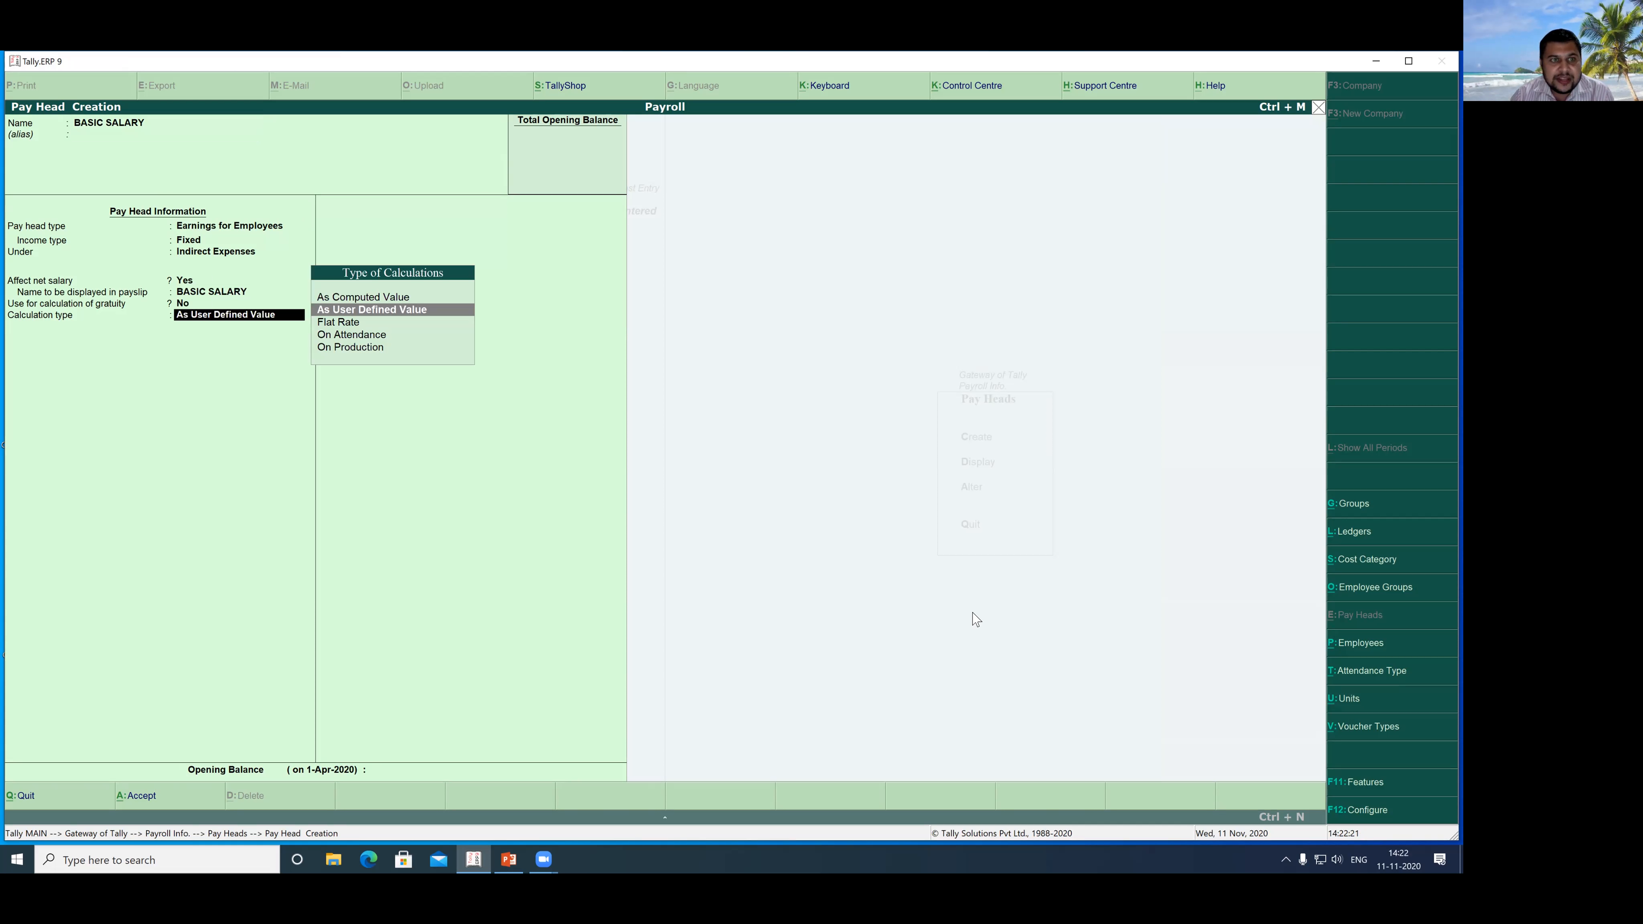
key(Down)
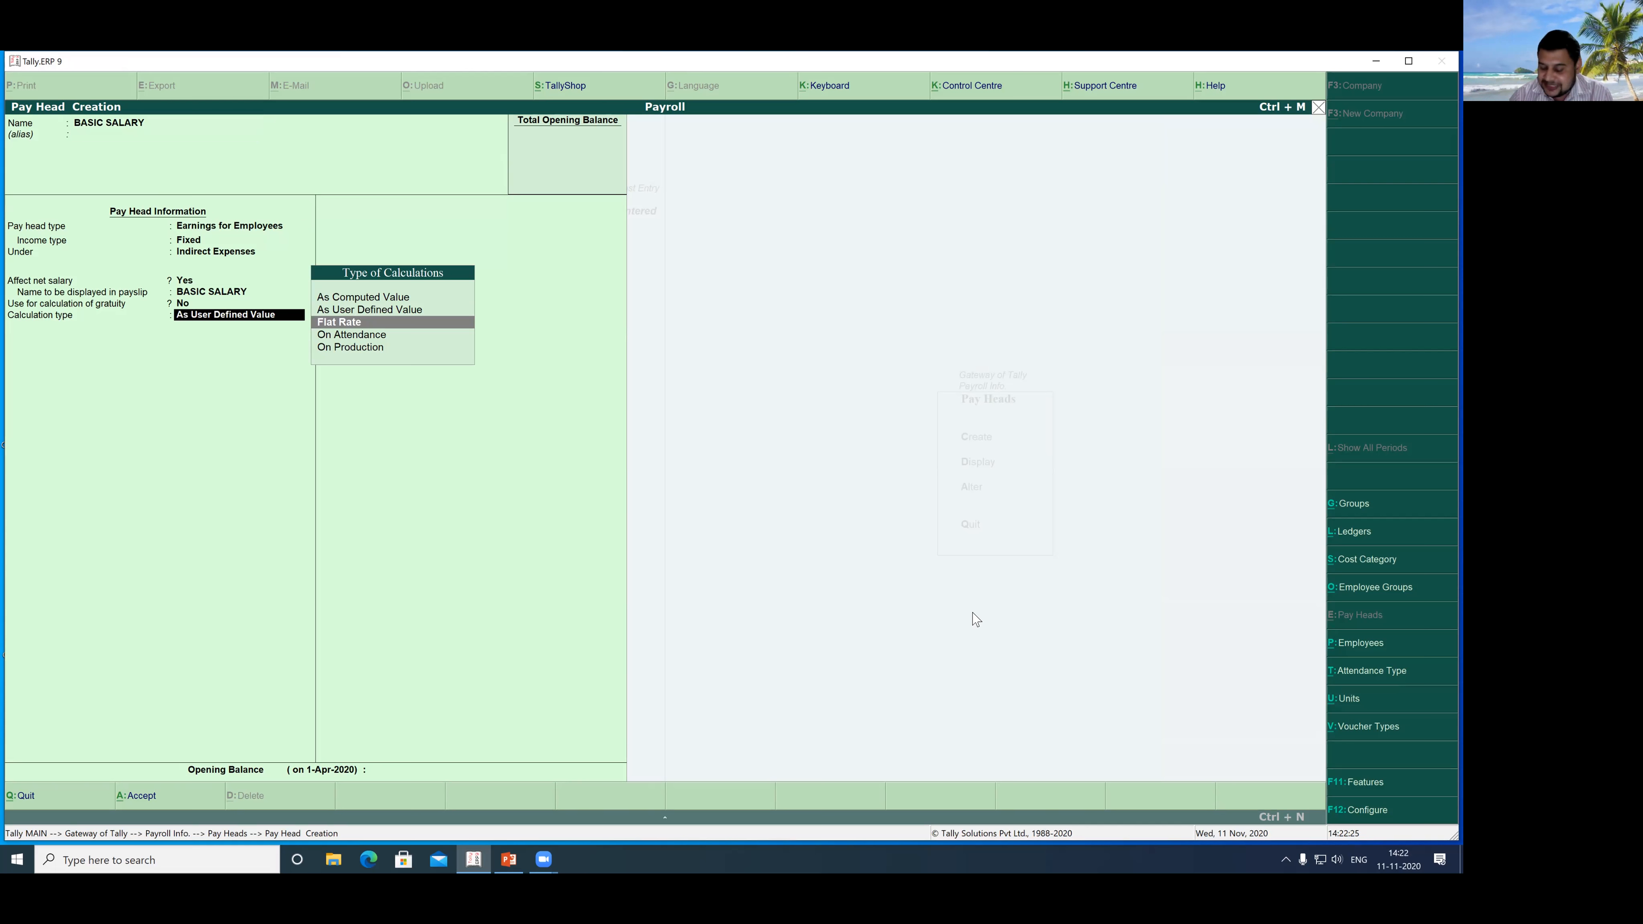
key(Return)
key(Down)
key(Down)
key(Return)
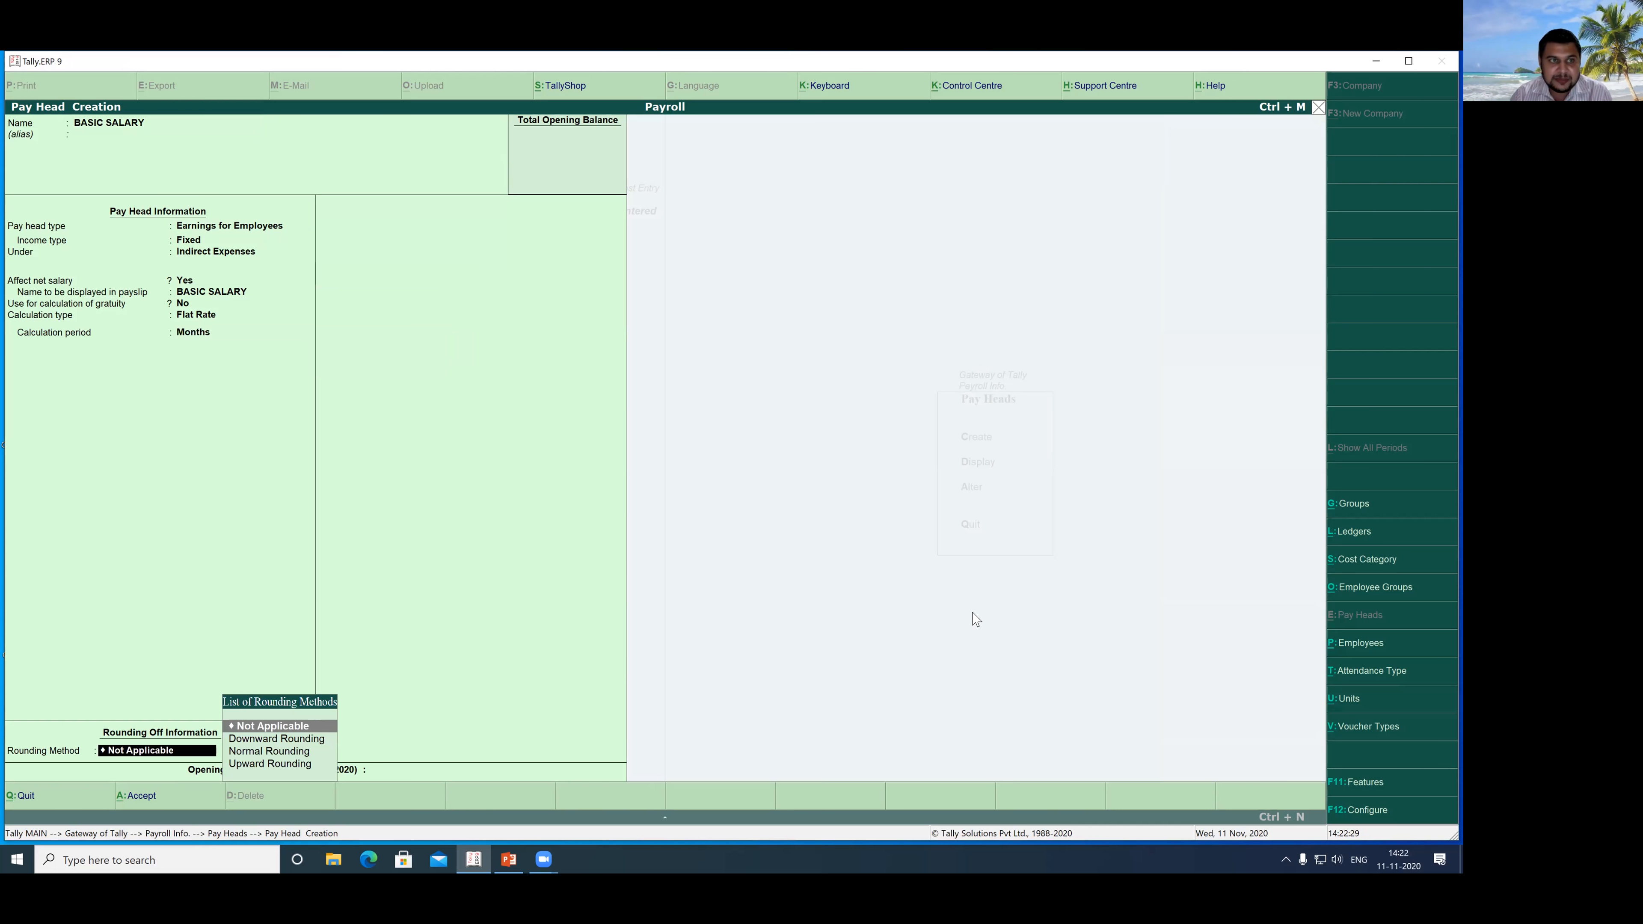
key(Return)
key(Return)
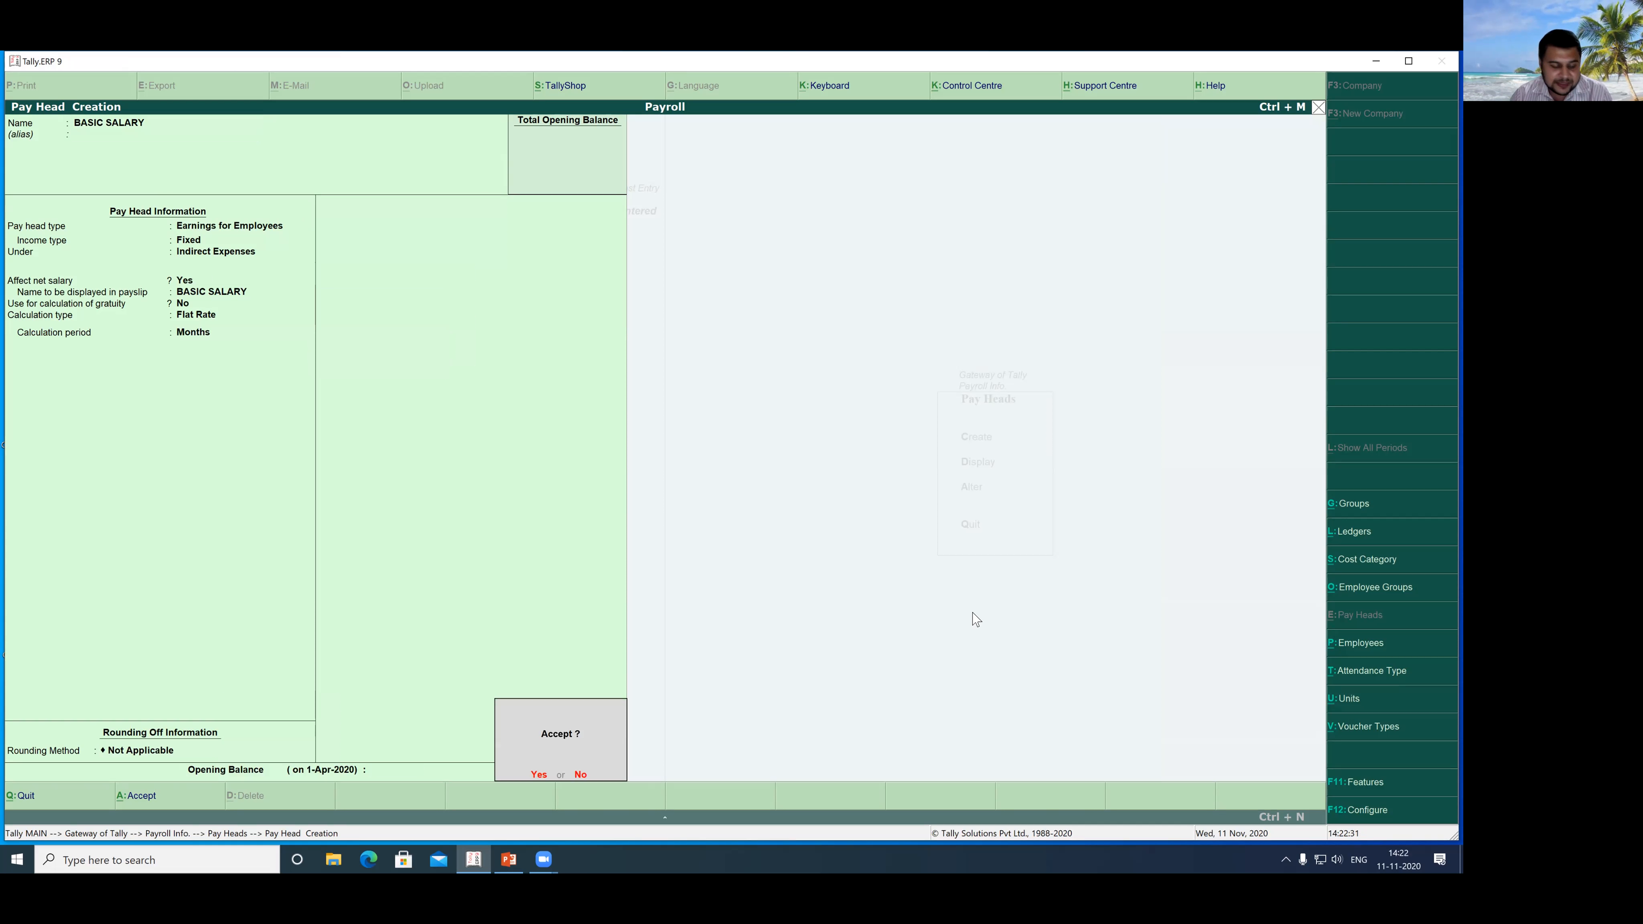
key(Return)
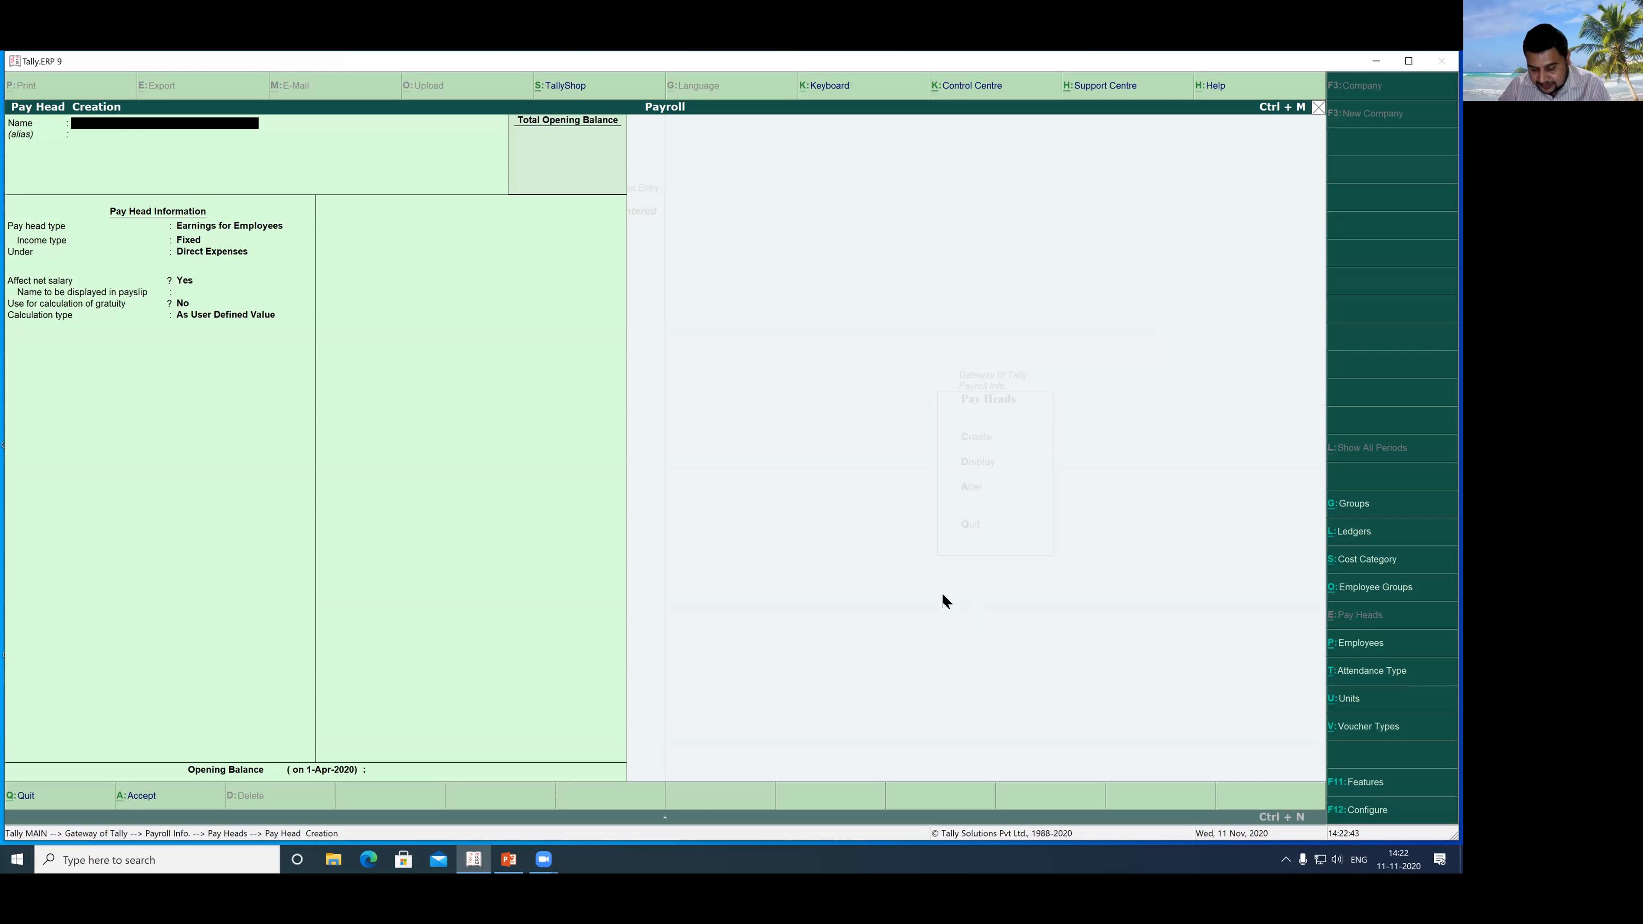
Step: Start an H.R.A pay head as Earnings for Employees with Fixed income type, grouped under Indirect Expenses
text(.A)
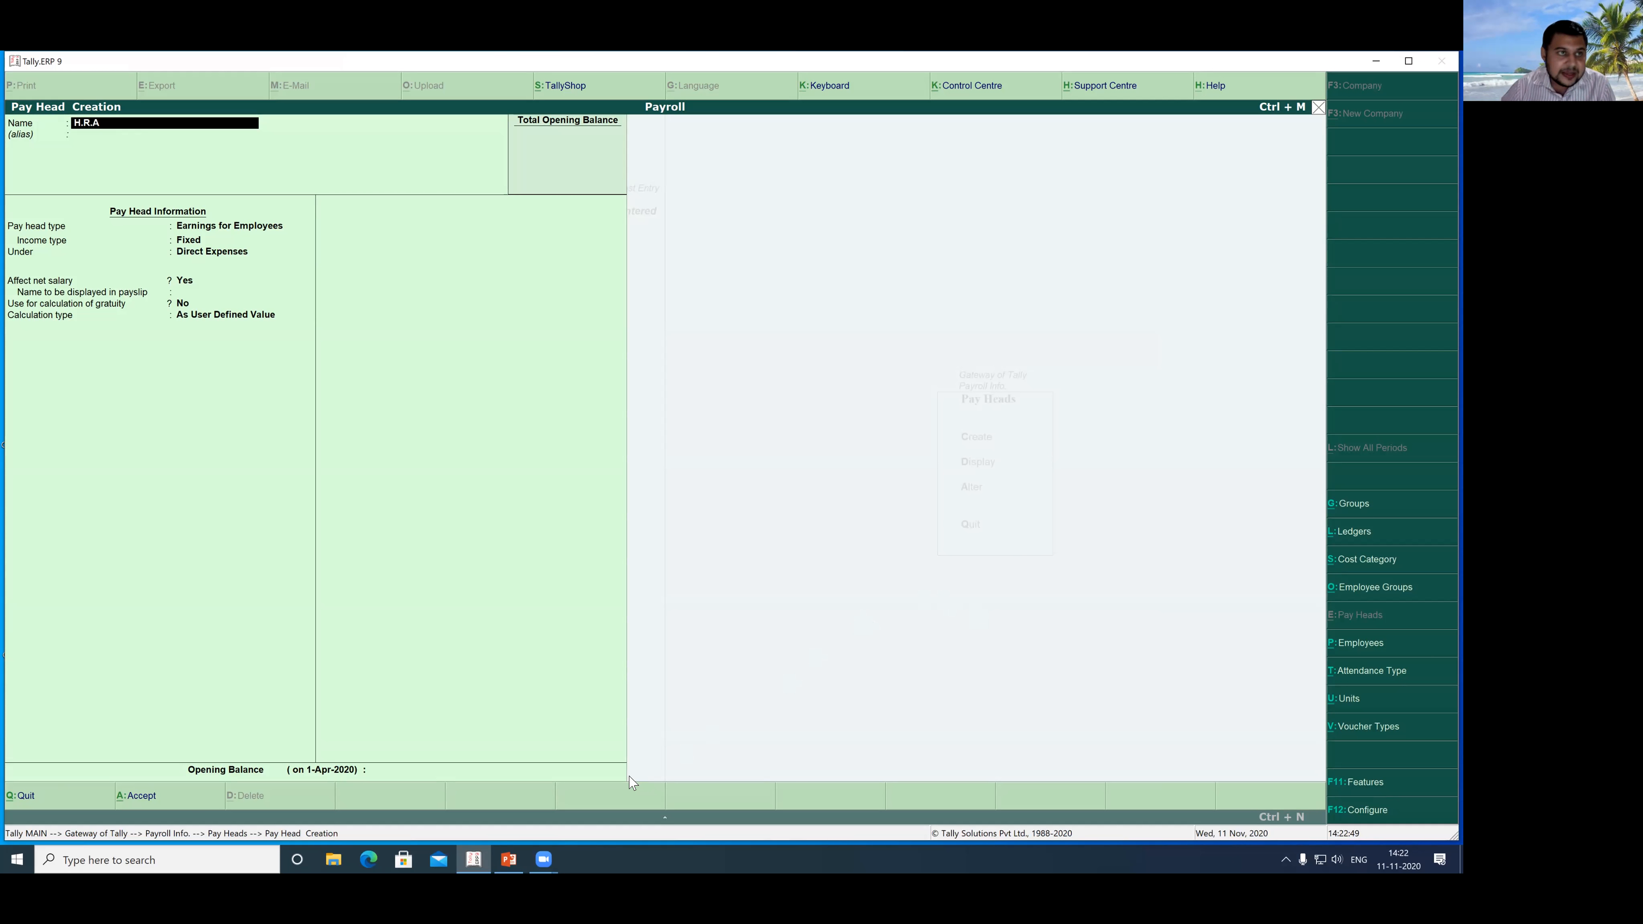
key(Return)
key(Return)
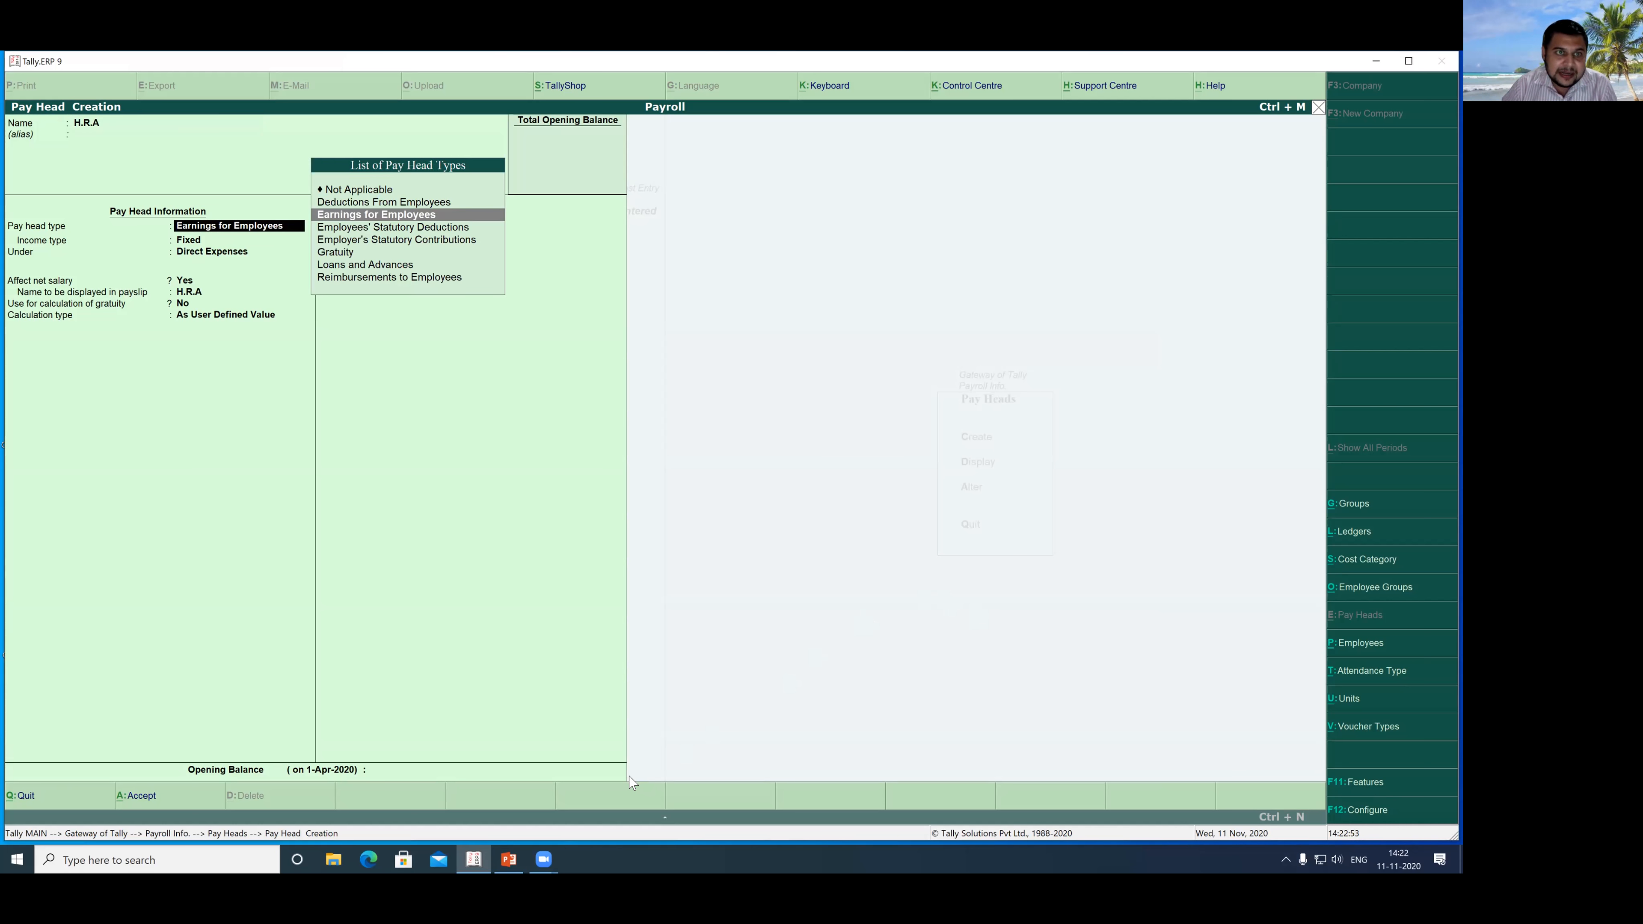
key(Return)
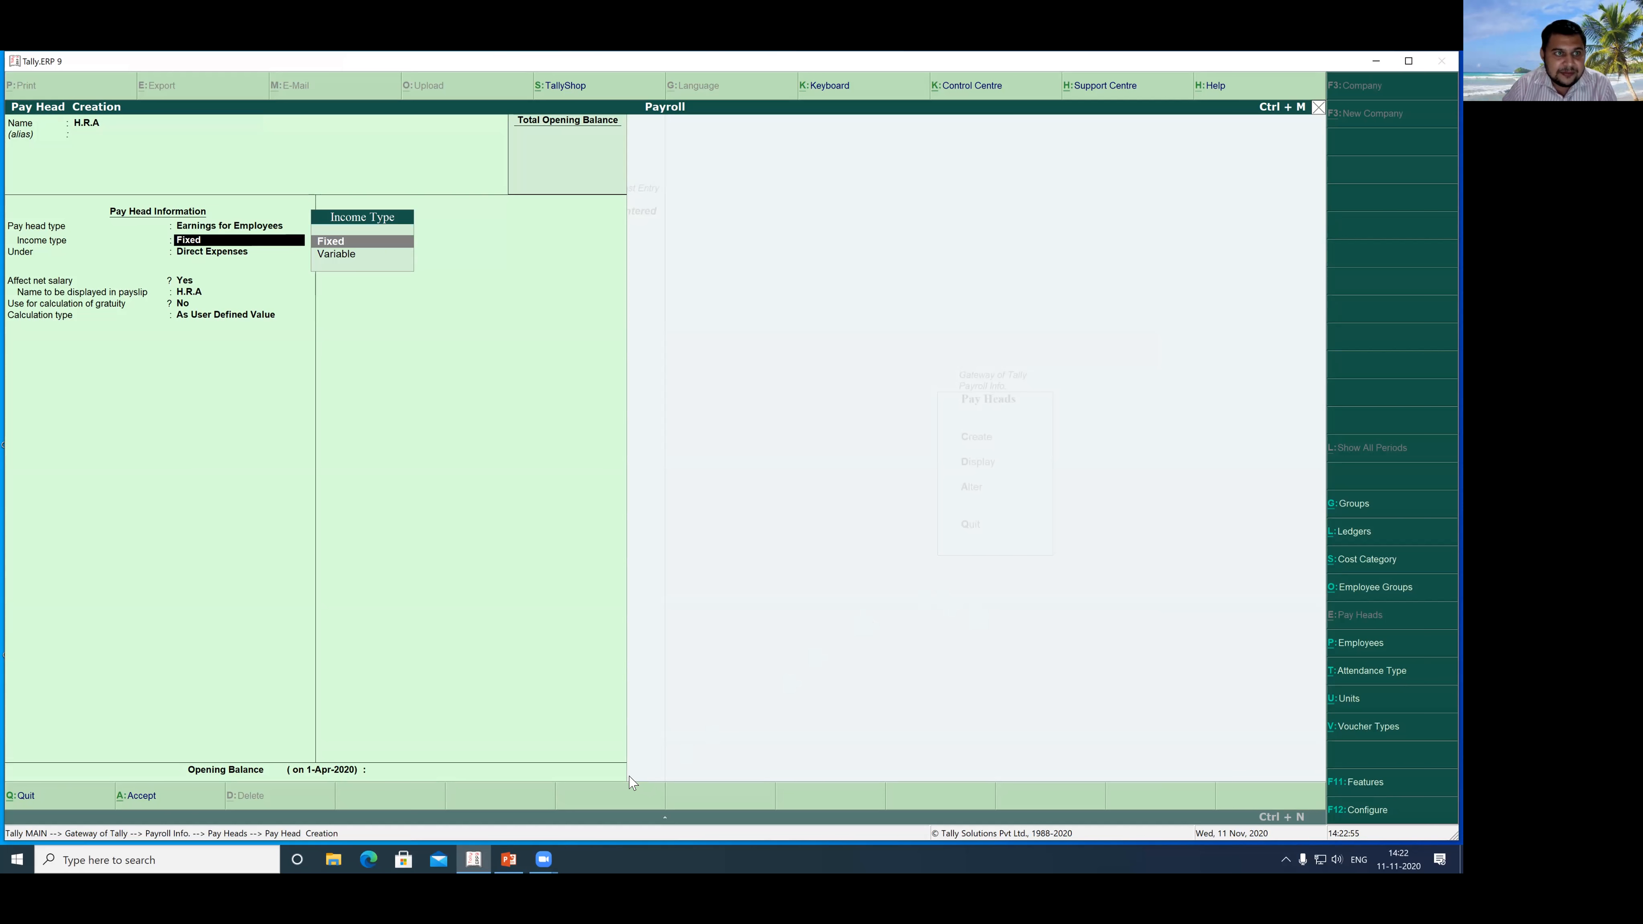
key(Return)
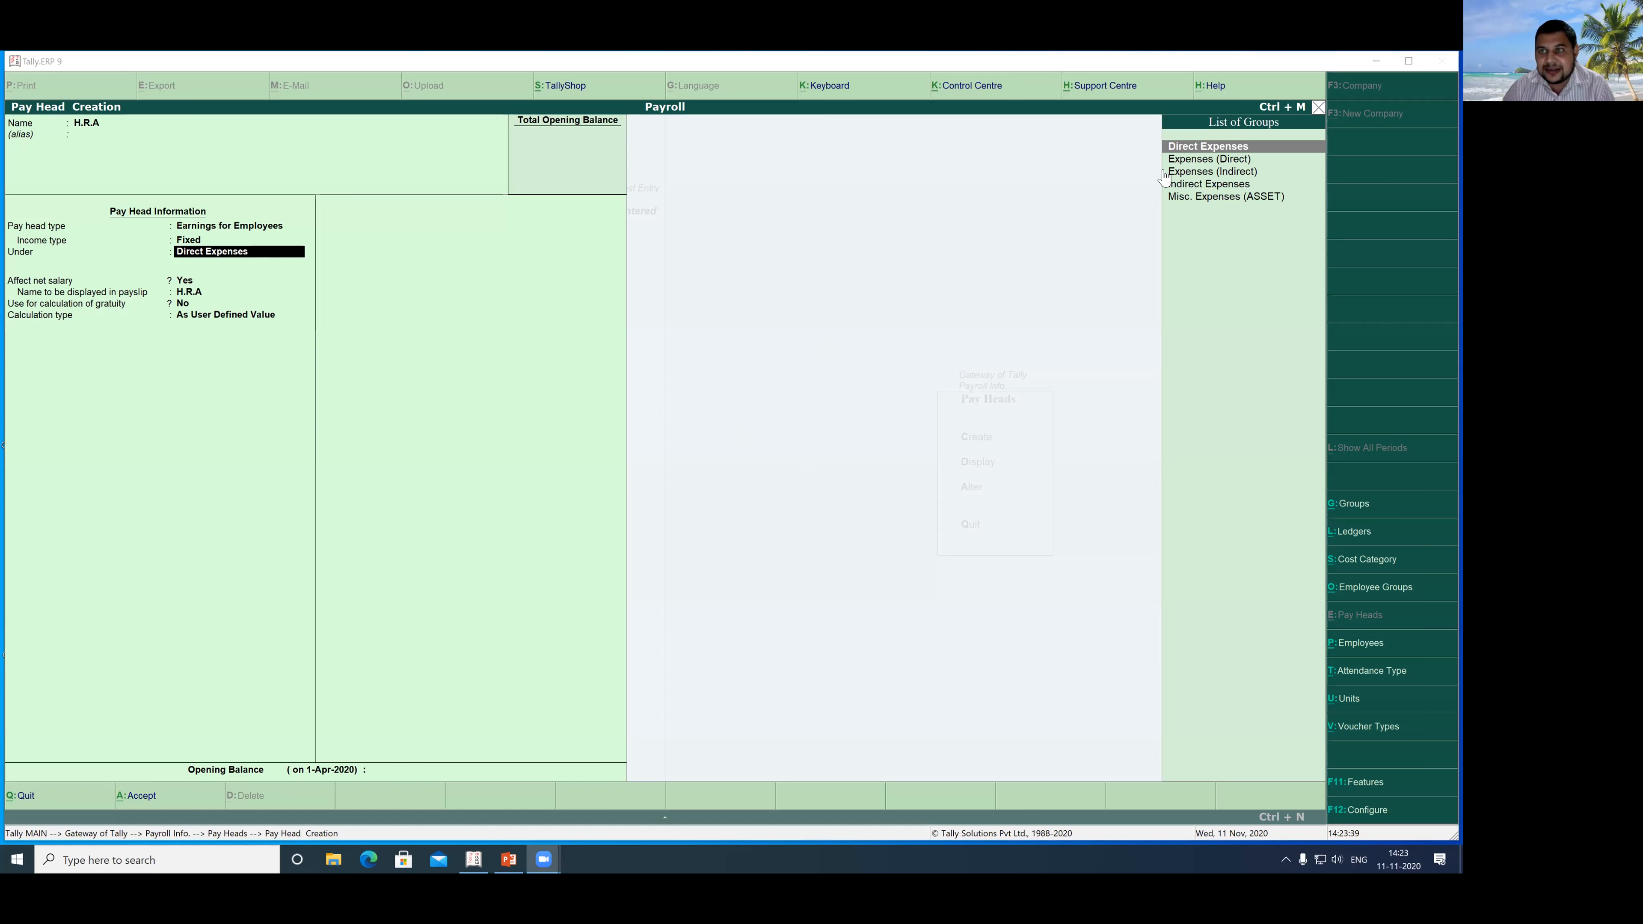
click(1178, 186)
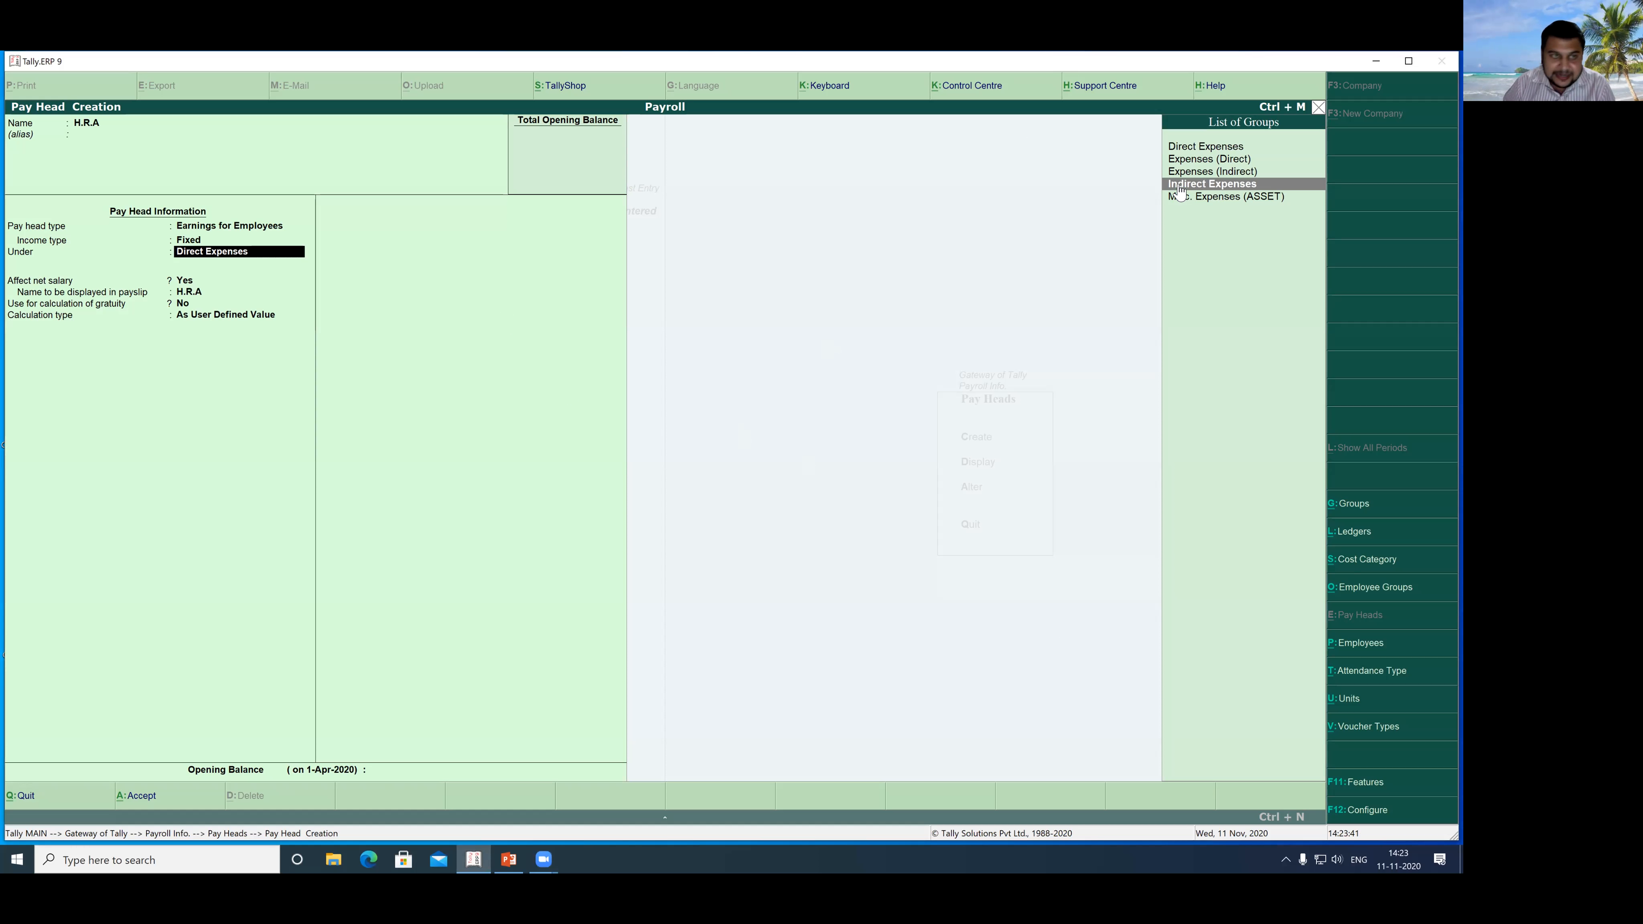
click(1178, 186)
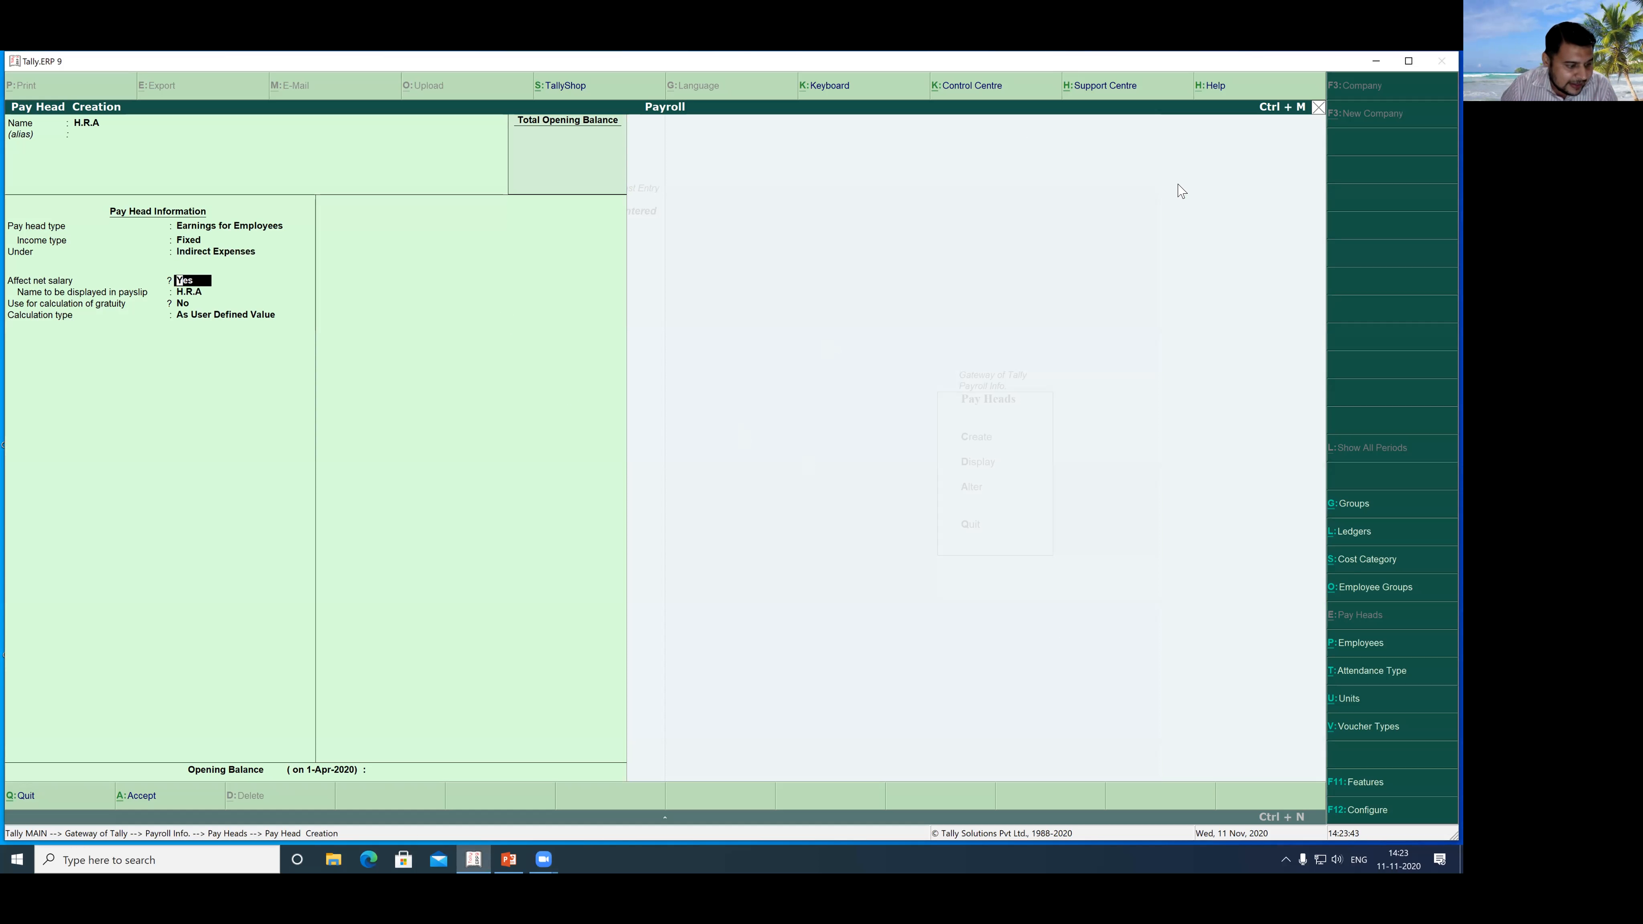
Step: Keep H.R.A affecting net salary without gratuity, and set its calculation type to As Computed Value without rounding
key(Return)
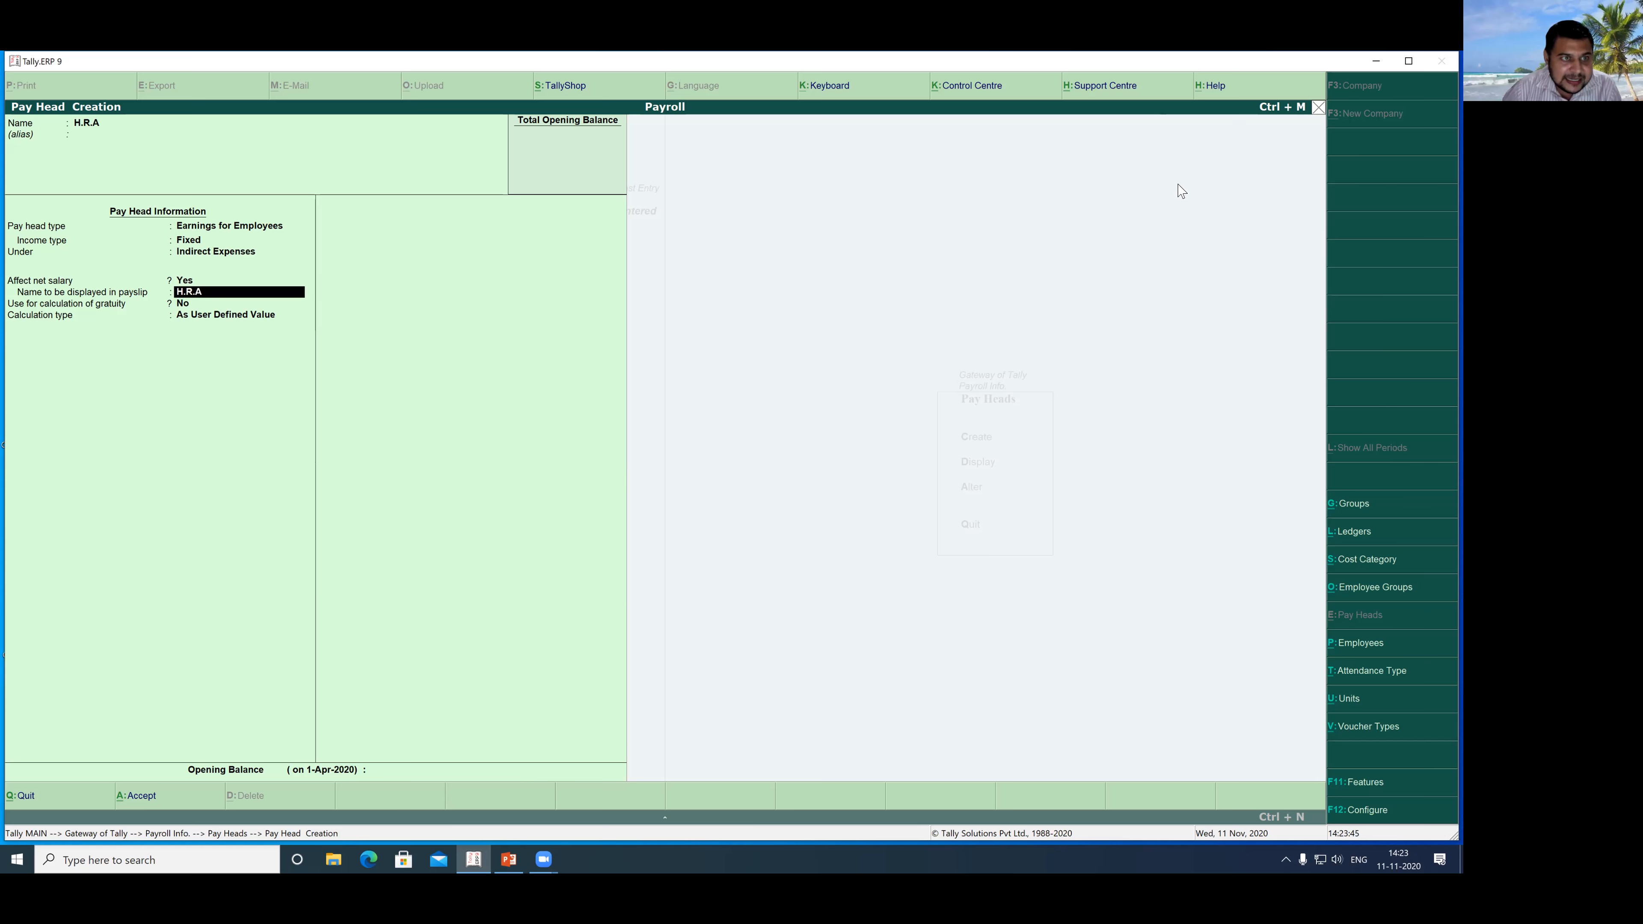
key(Return)
key(Return)
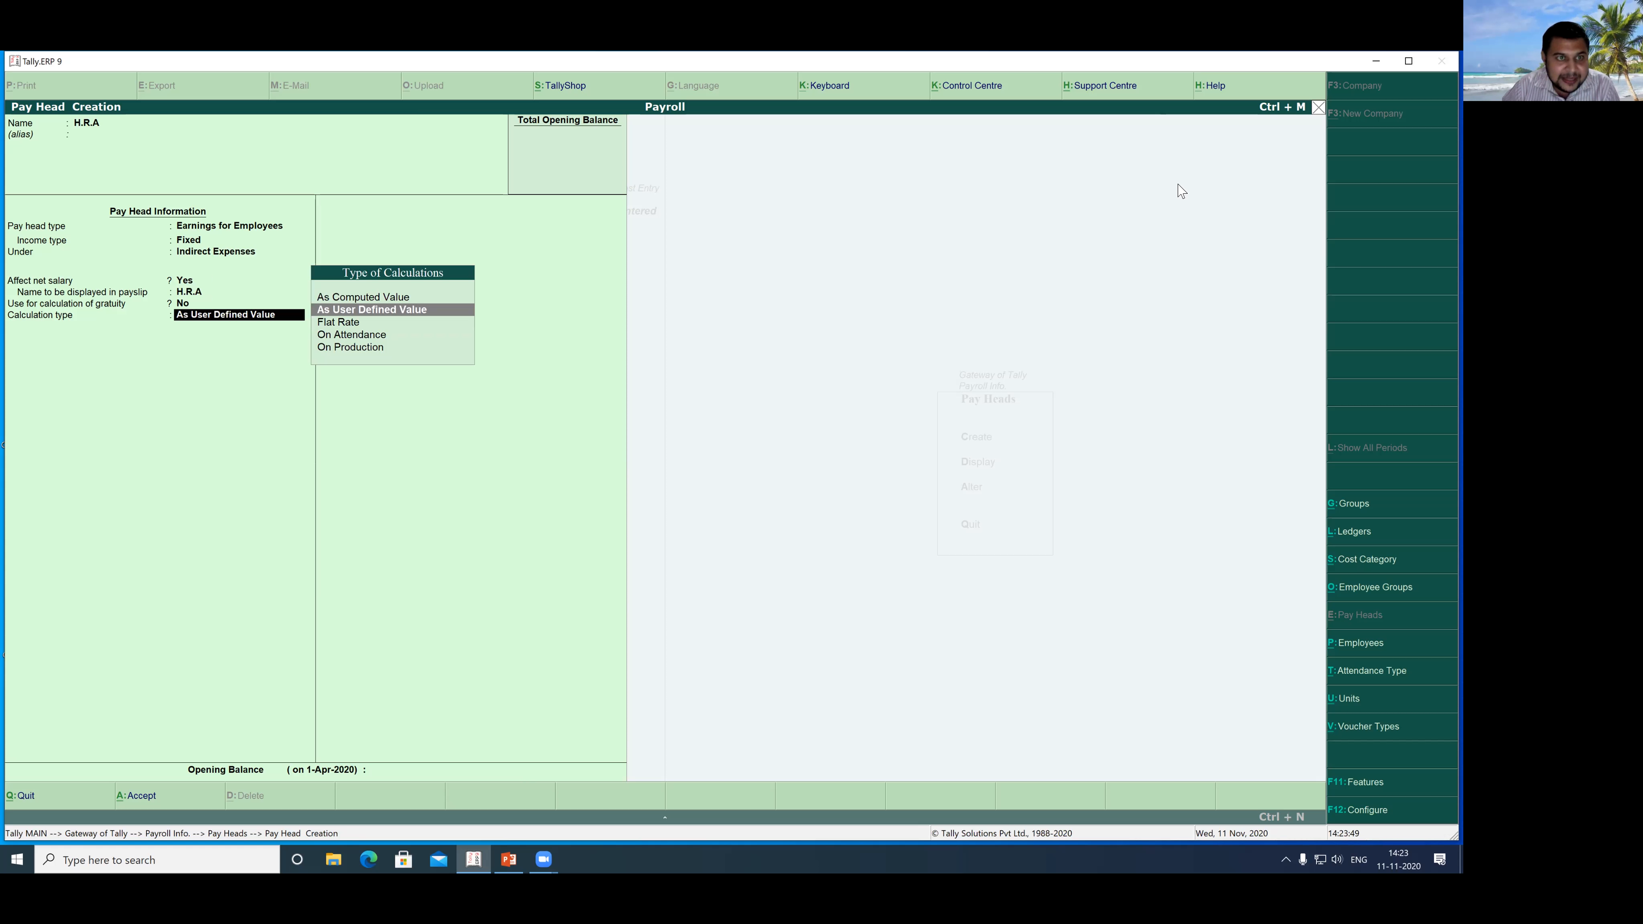
key(Up)
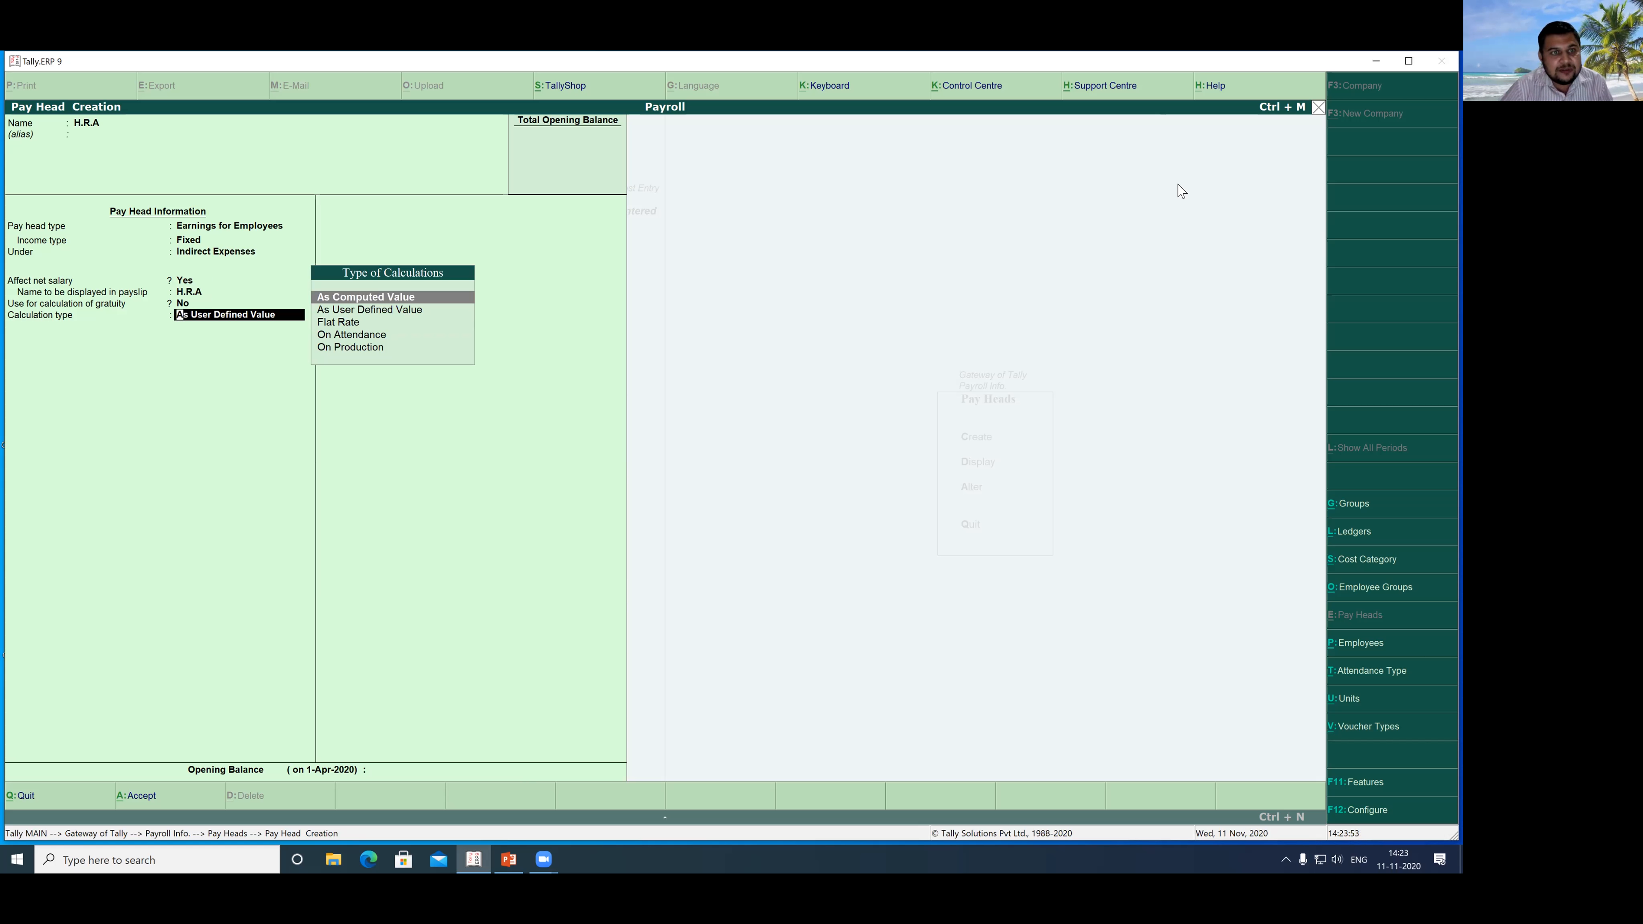
key(Return)
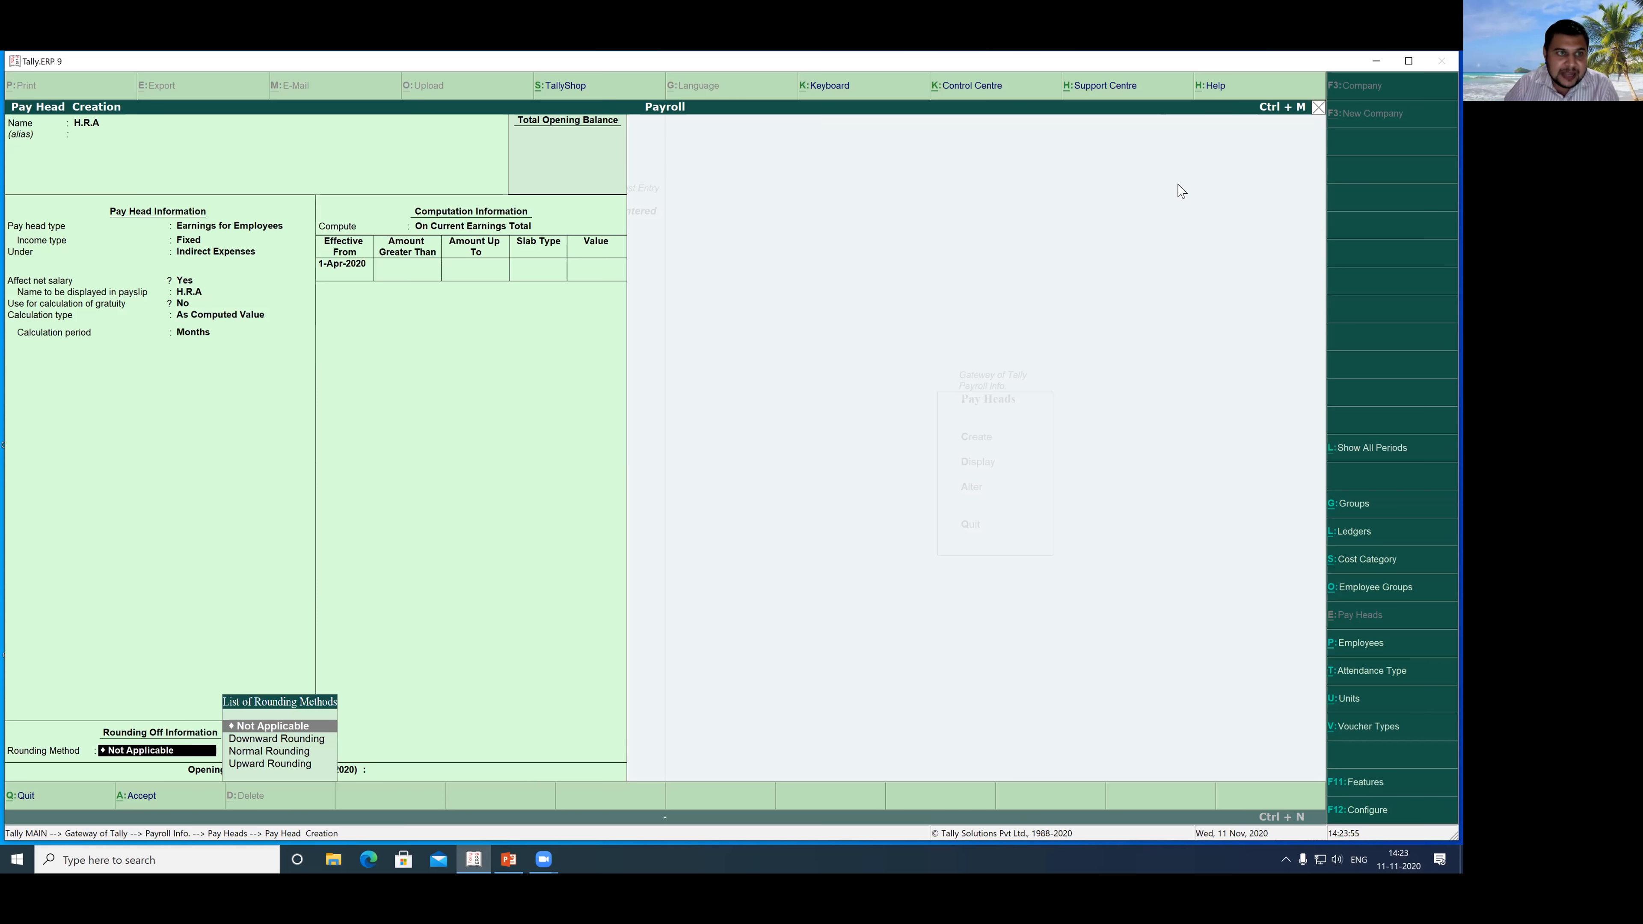
key(Return)
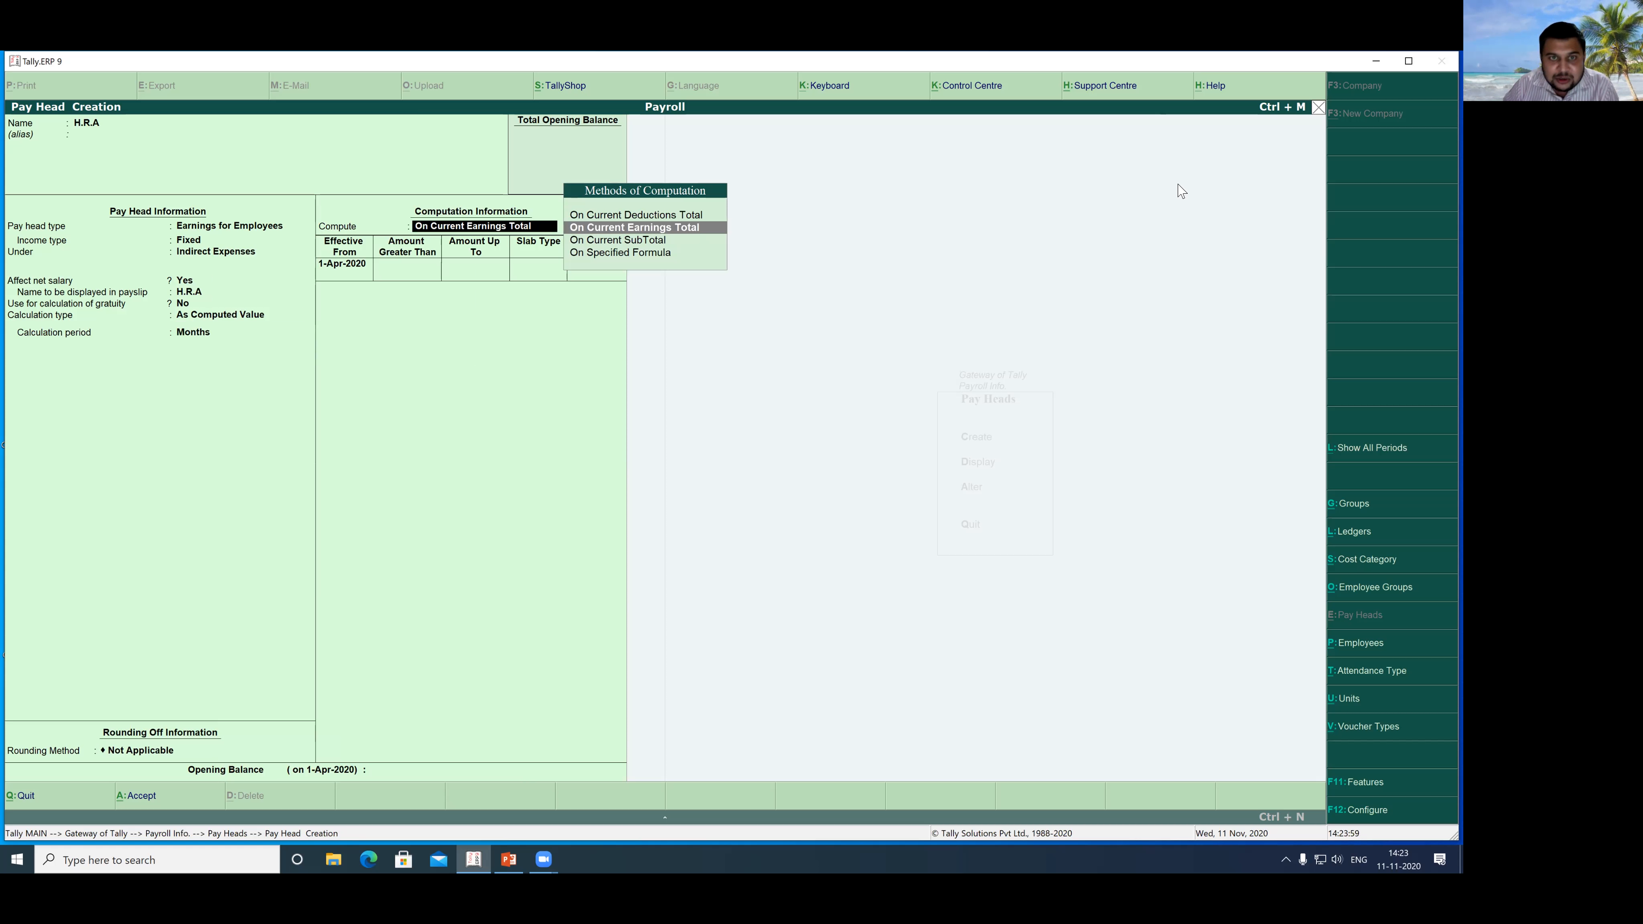
Step: Compute H.R.A on a specified formula consisting only of the BASIC SALARY pay head
key(Down)
key(Down)
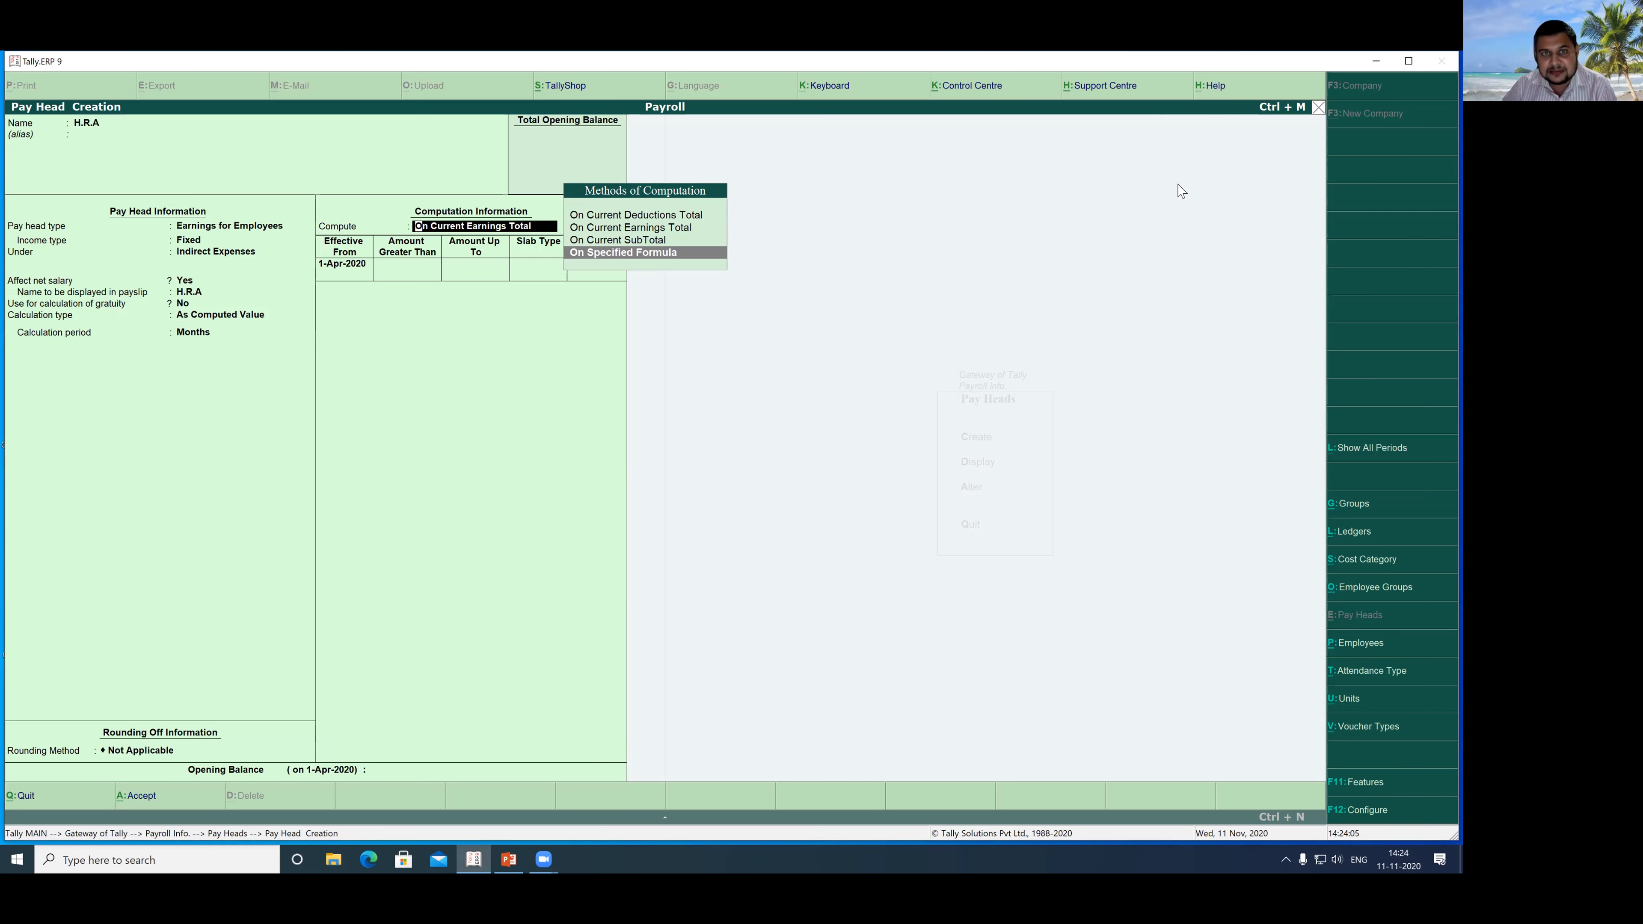
key(Return)
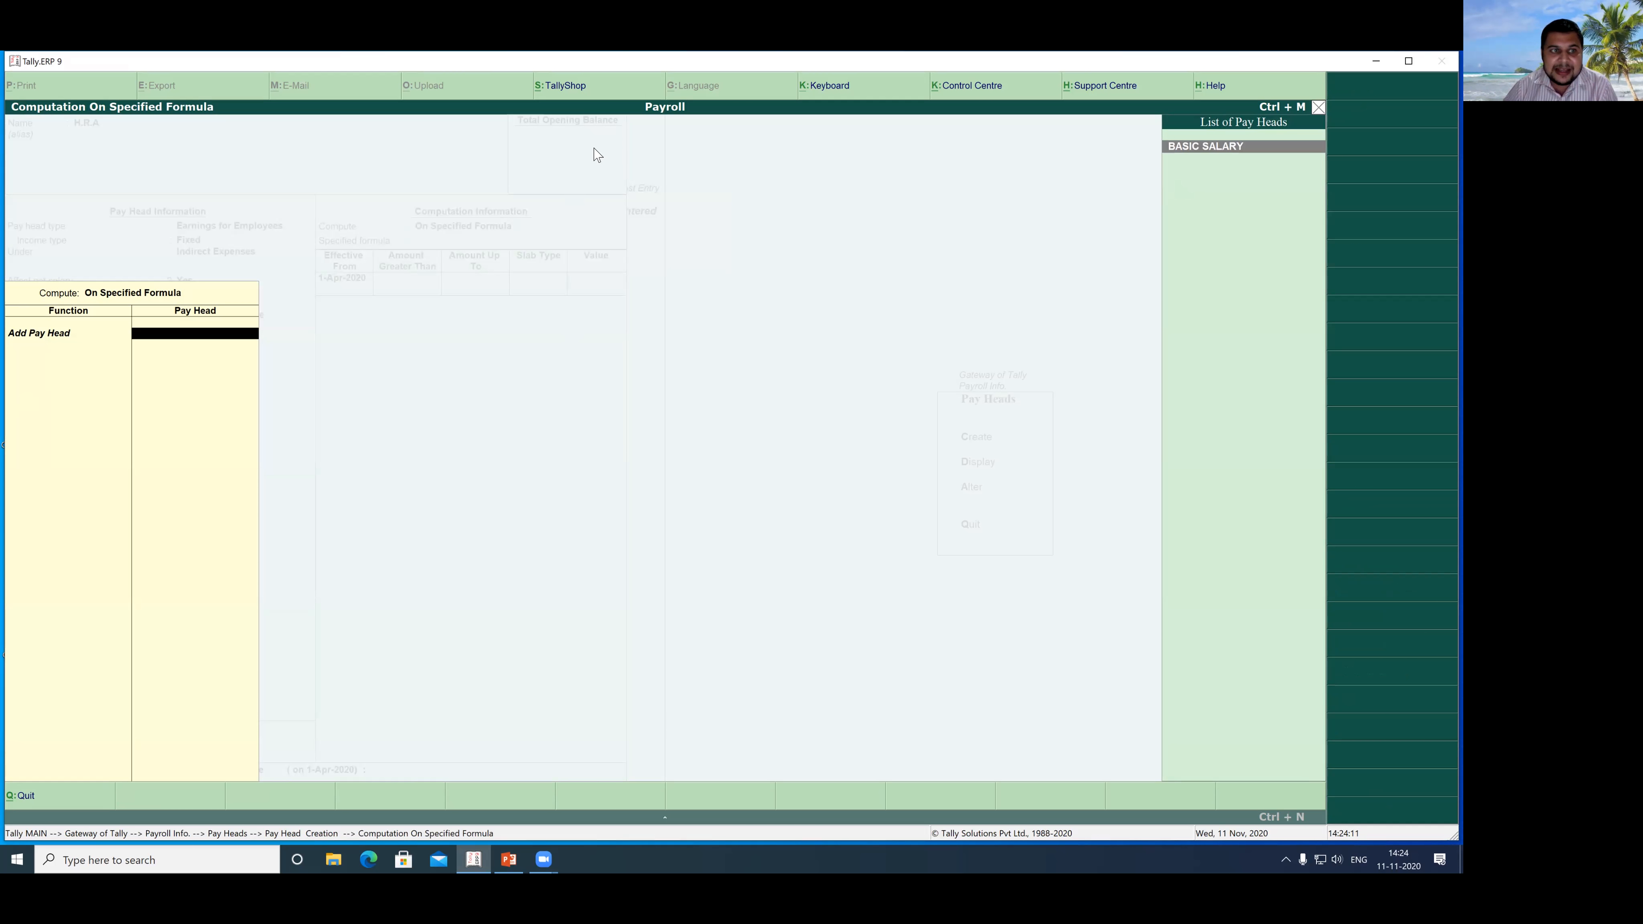
drag(1042, 320, 1174, 147)
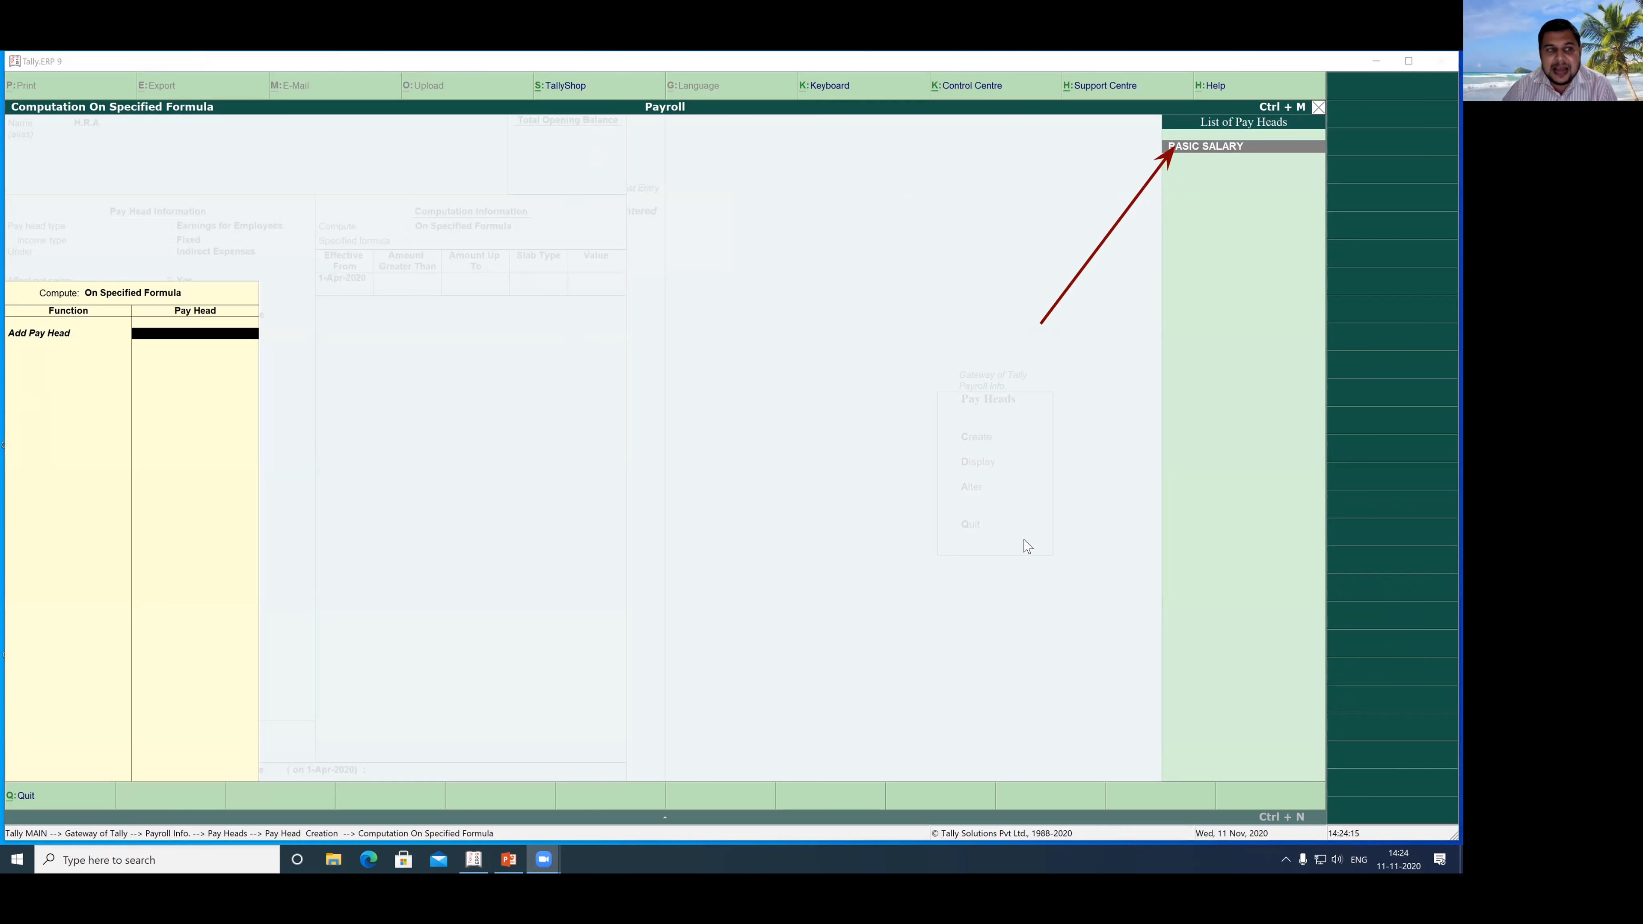
click(1185, 158)
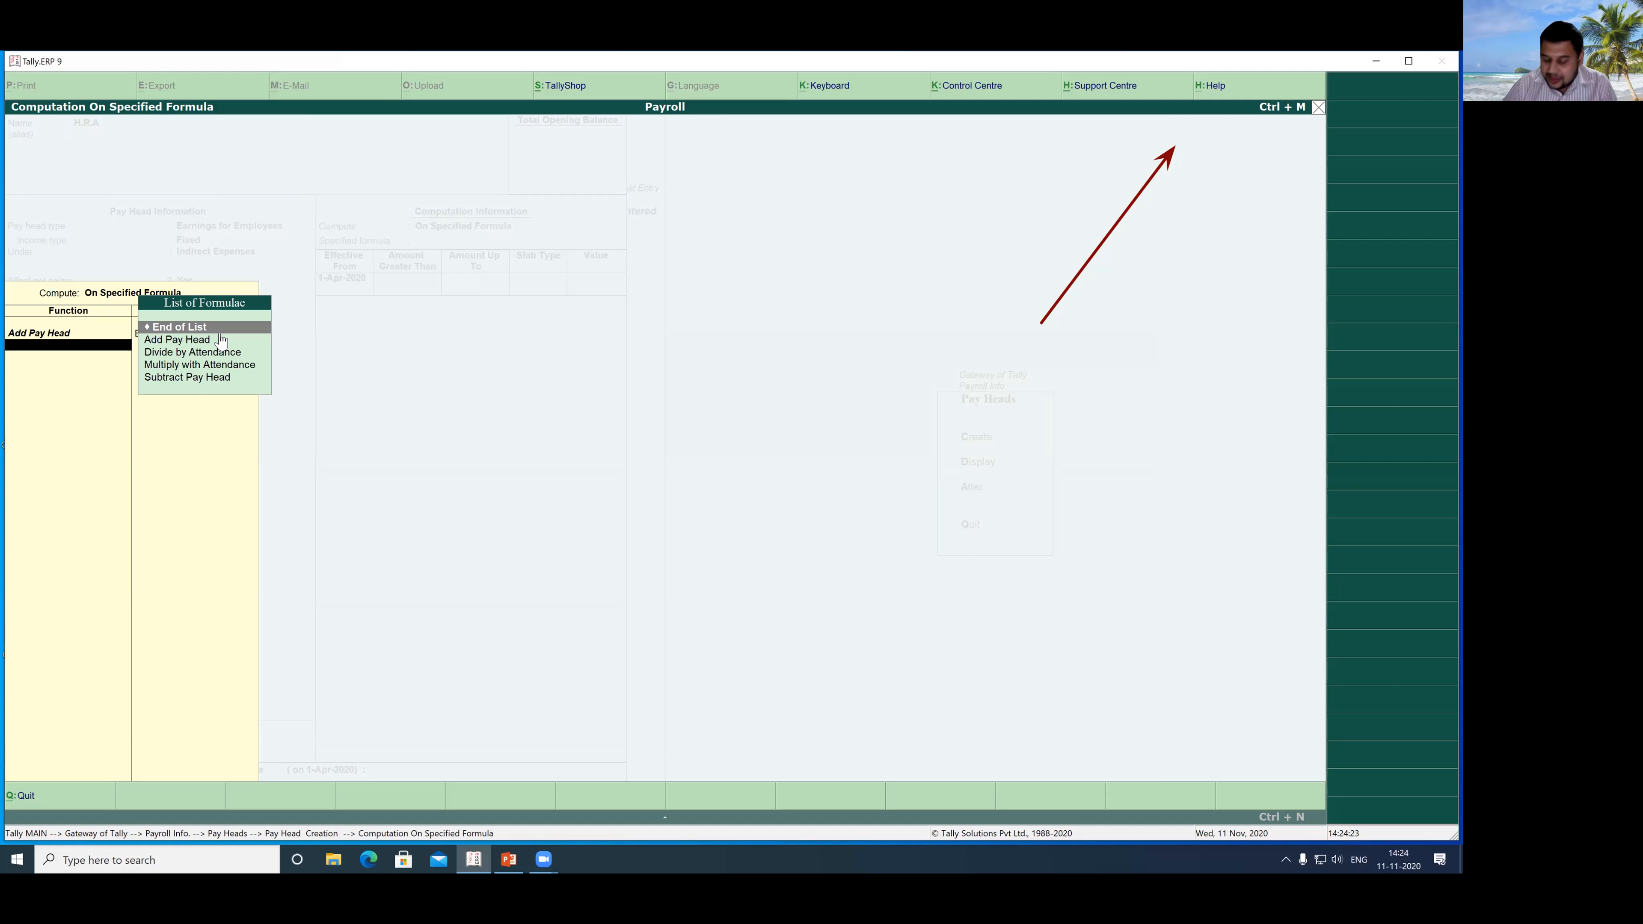
key(Return)
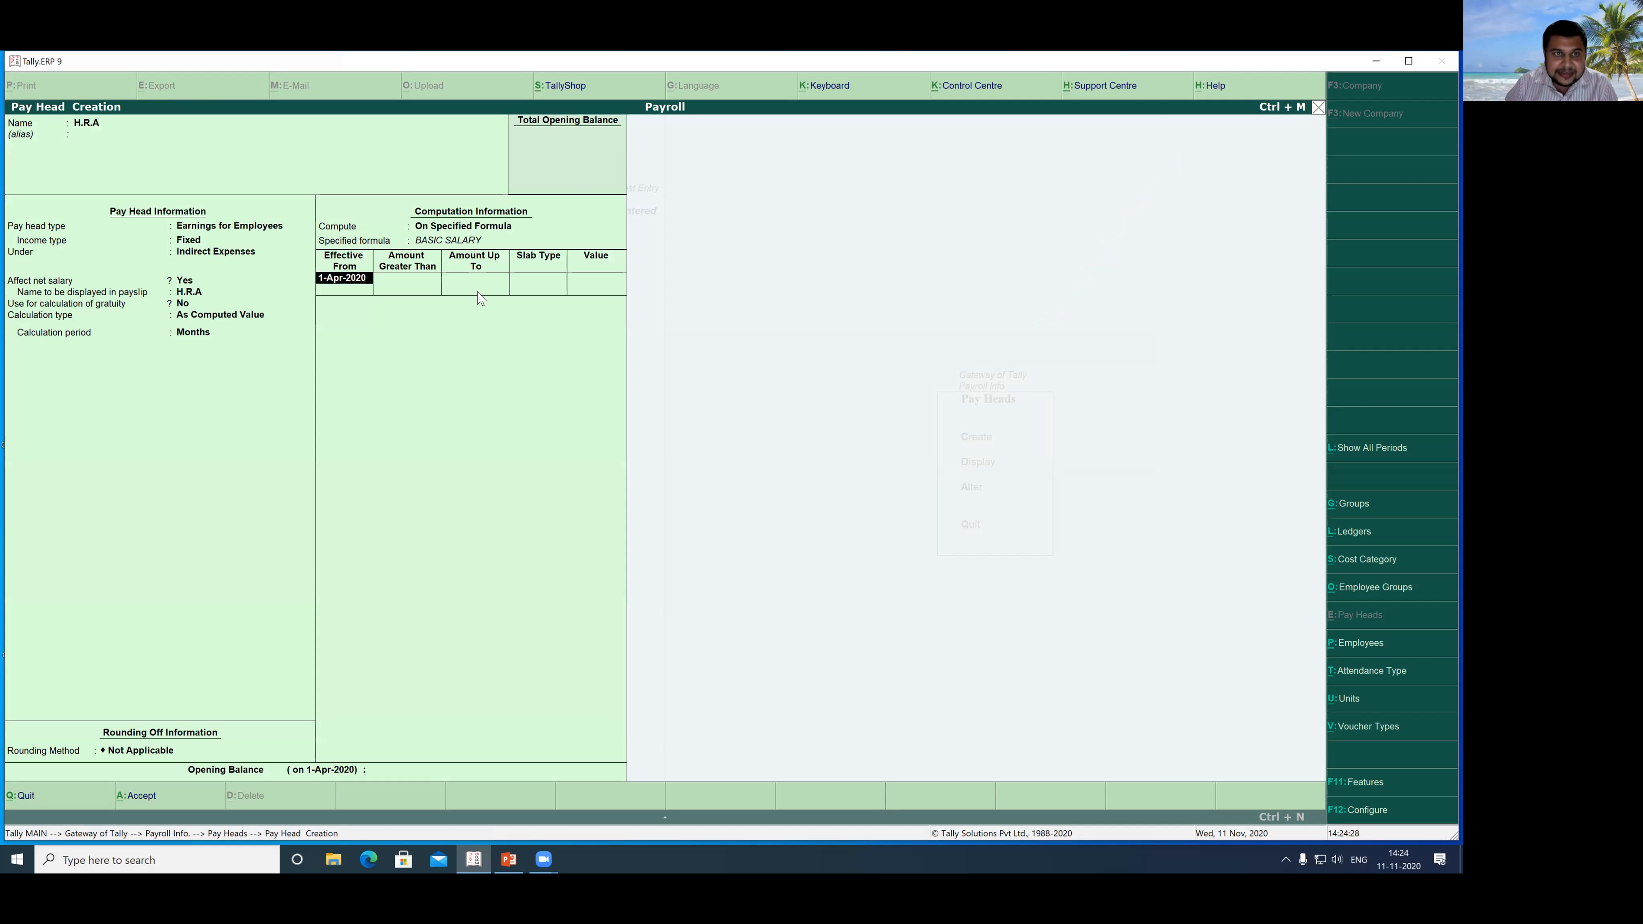
Step: Add a Percentage slab of 40% effective from 1-Apr-2020 with no amount limit, and save the H.R.A pay head
key(Return)
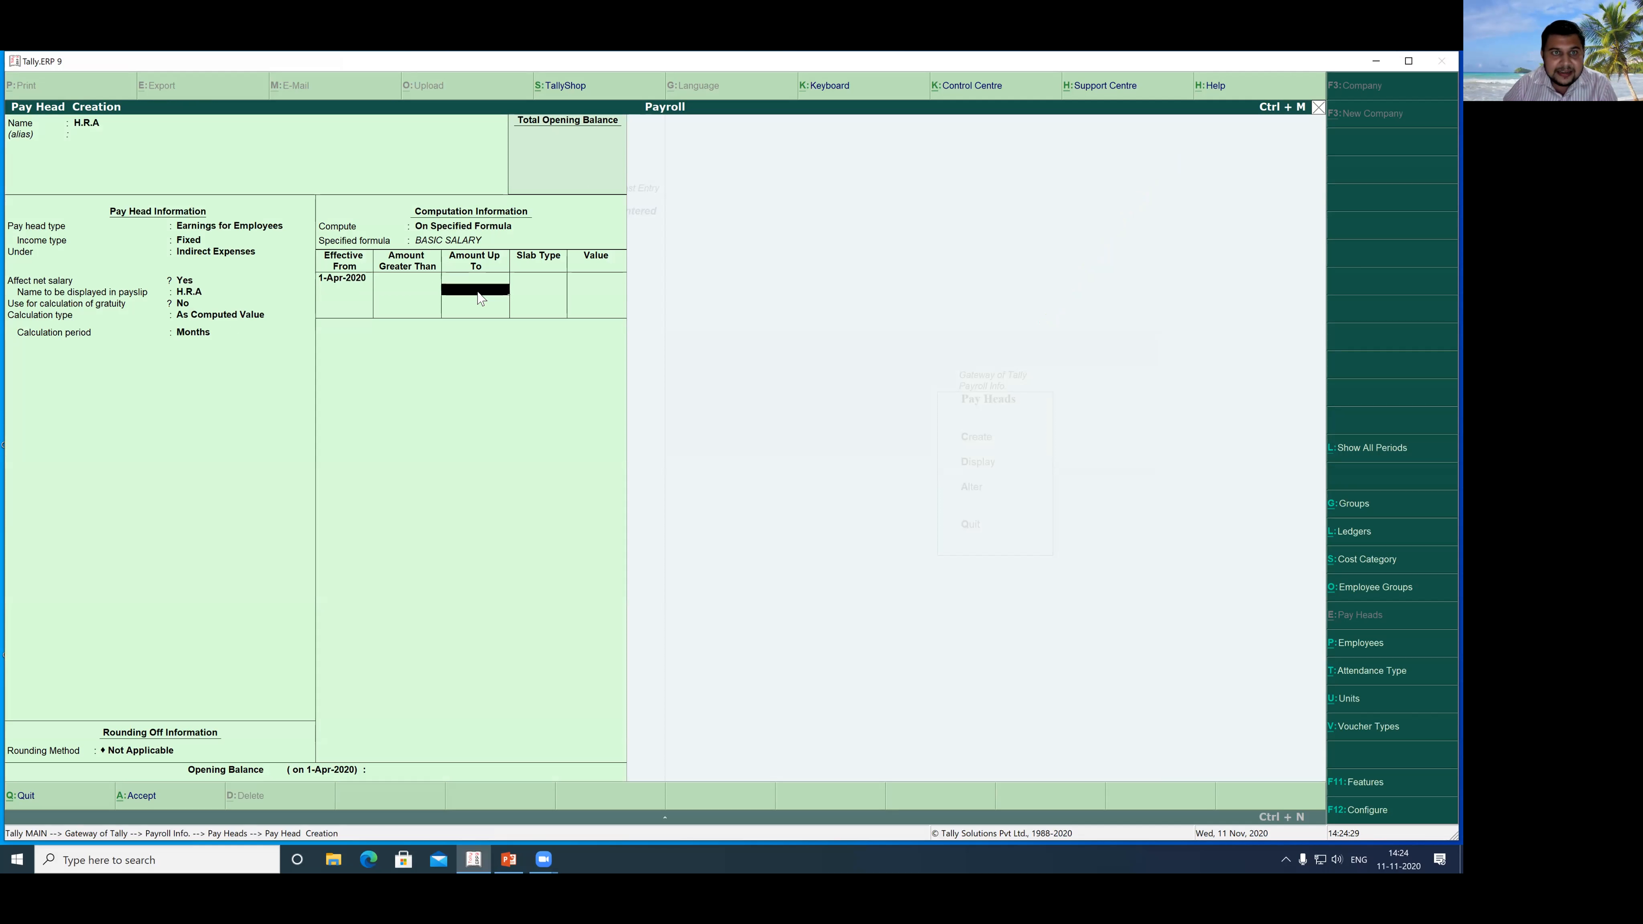
key(Return)
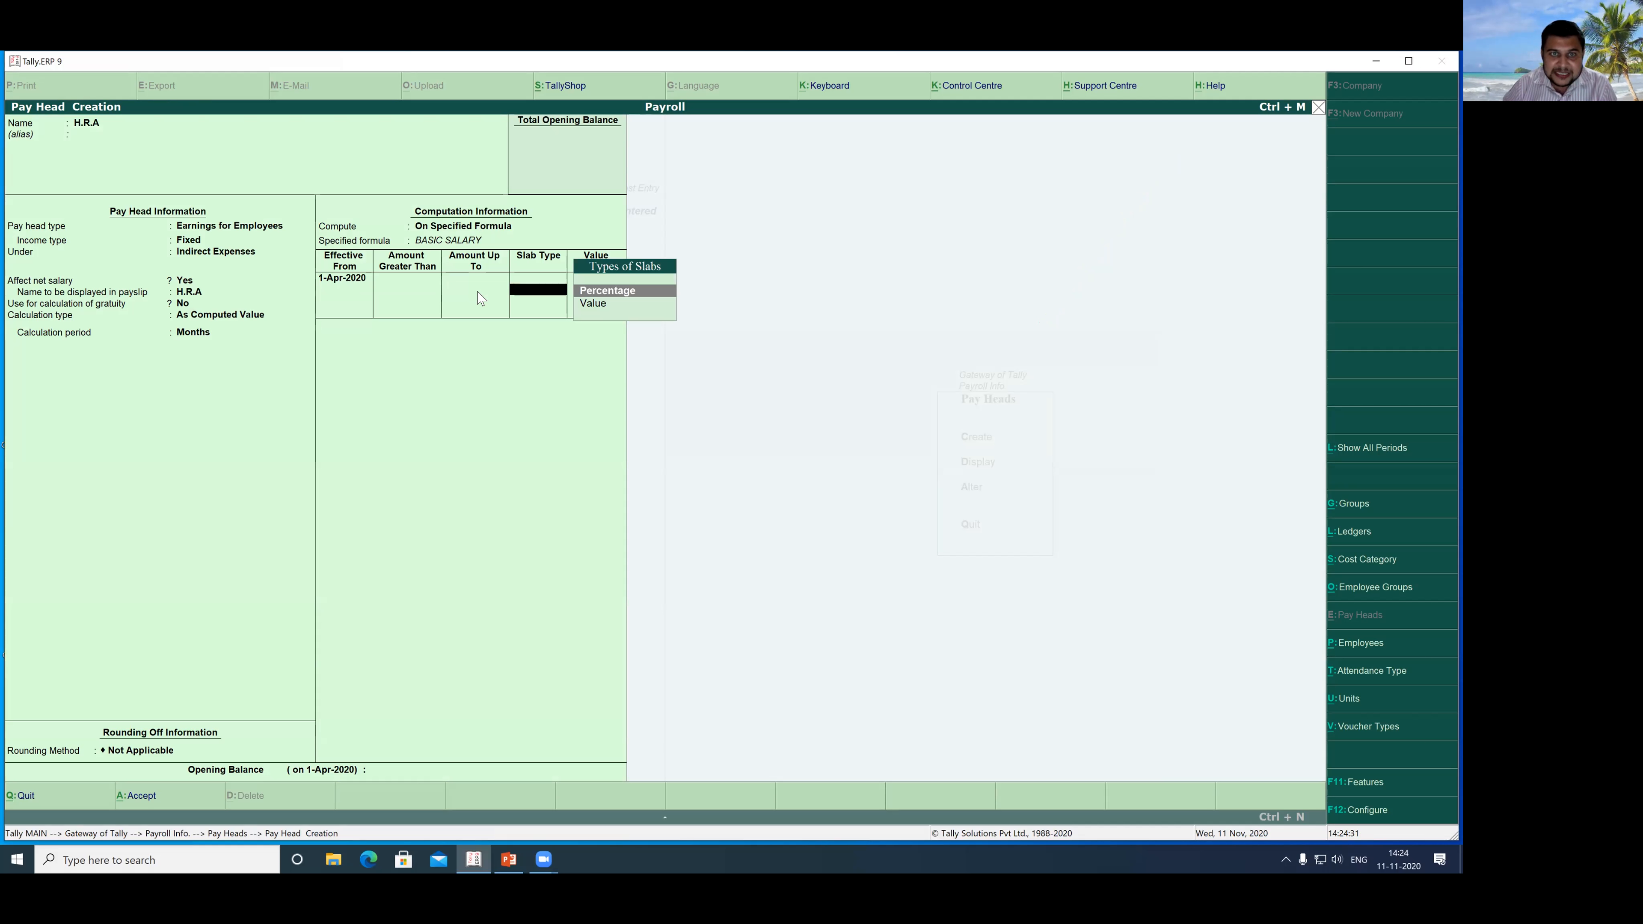
key(Return)
text(40)
key(Return)
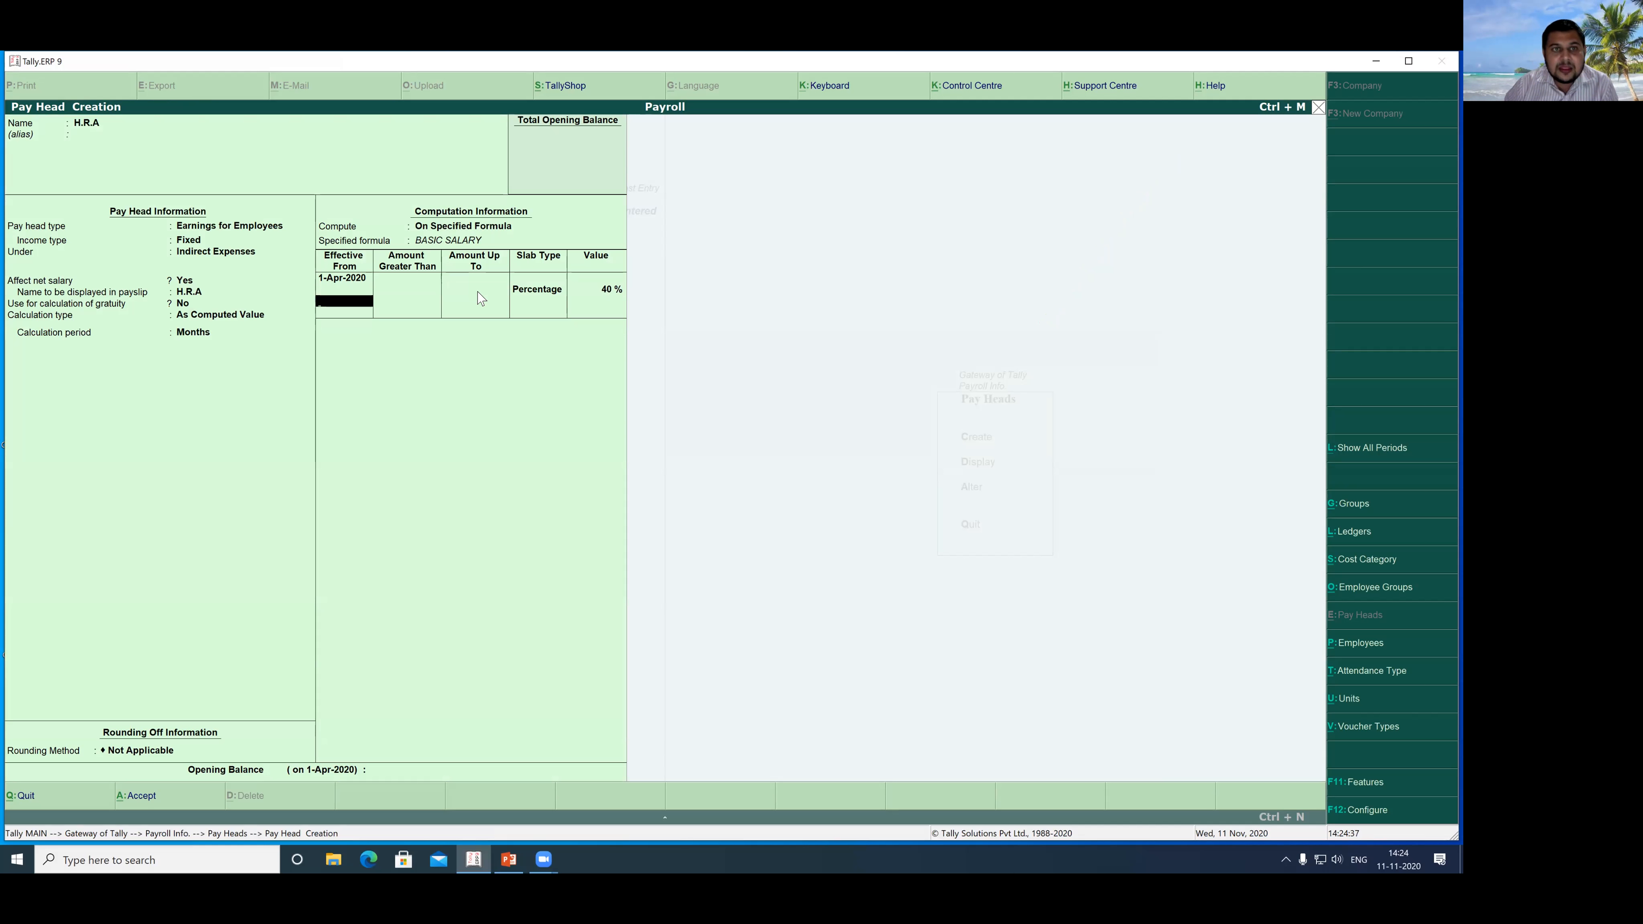
key(Return)
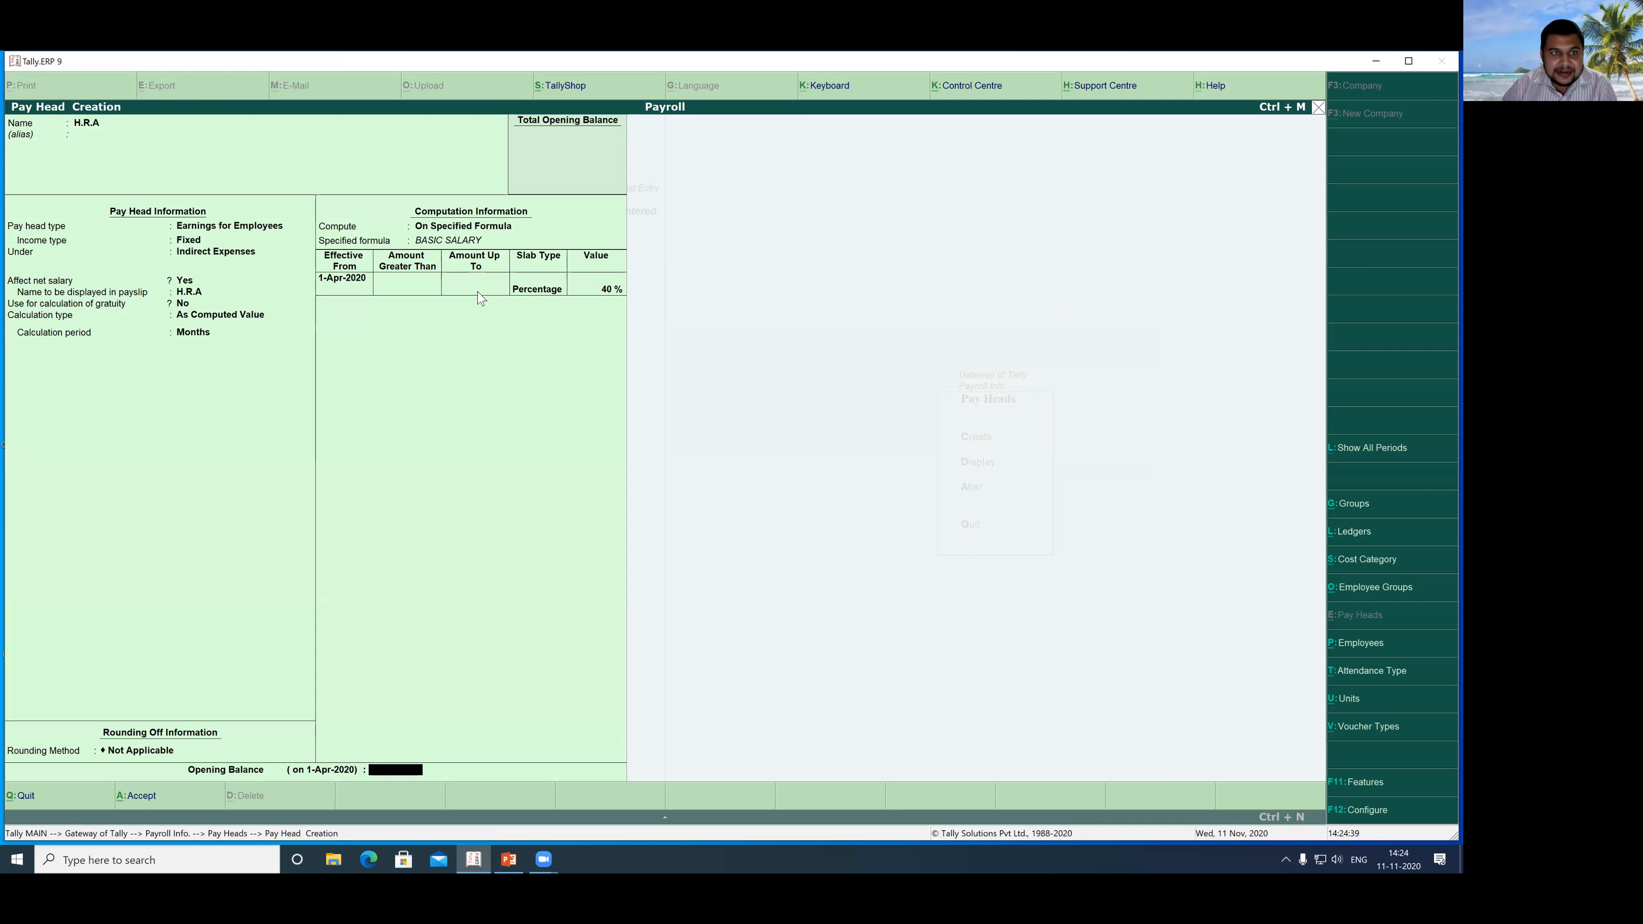
key(Return)
key(Return)
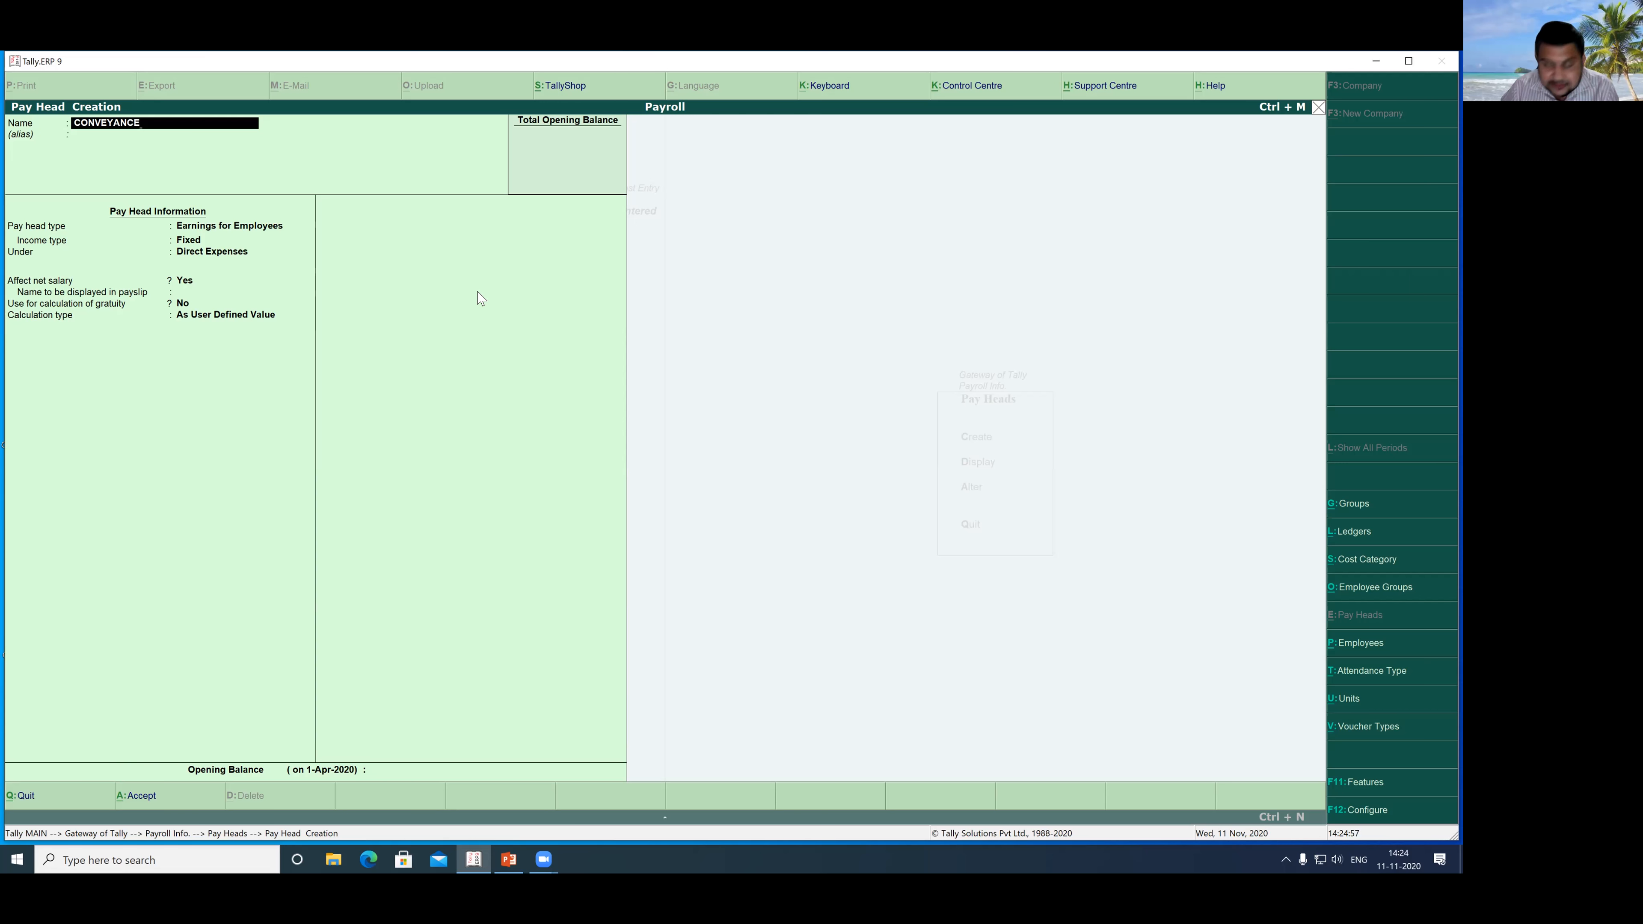
Step: Set up the CONVEYANCE pay head as Earnings for Employees with Fixed income type, grouped under Indirect Expenses
key(Return)
key(Return)
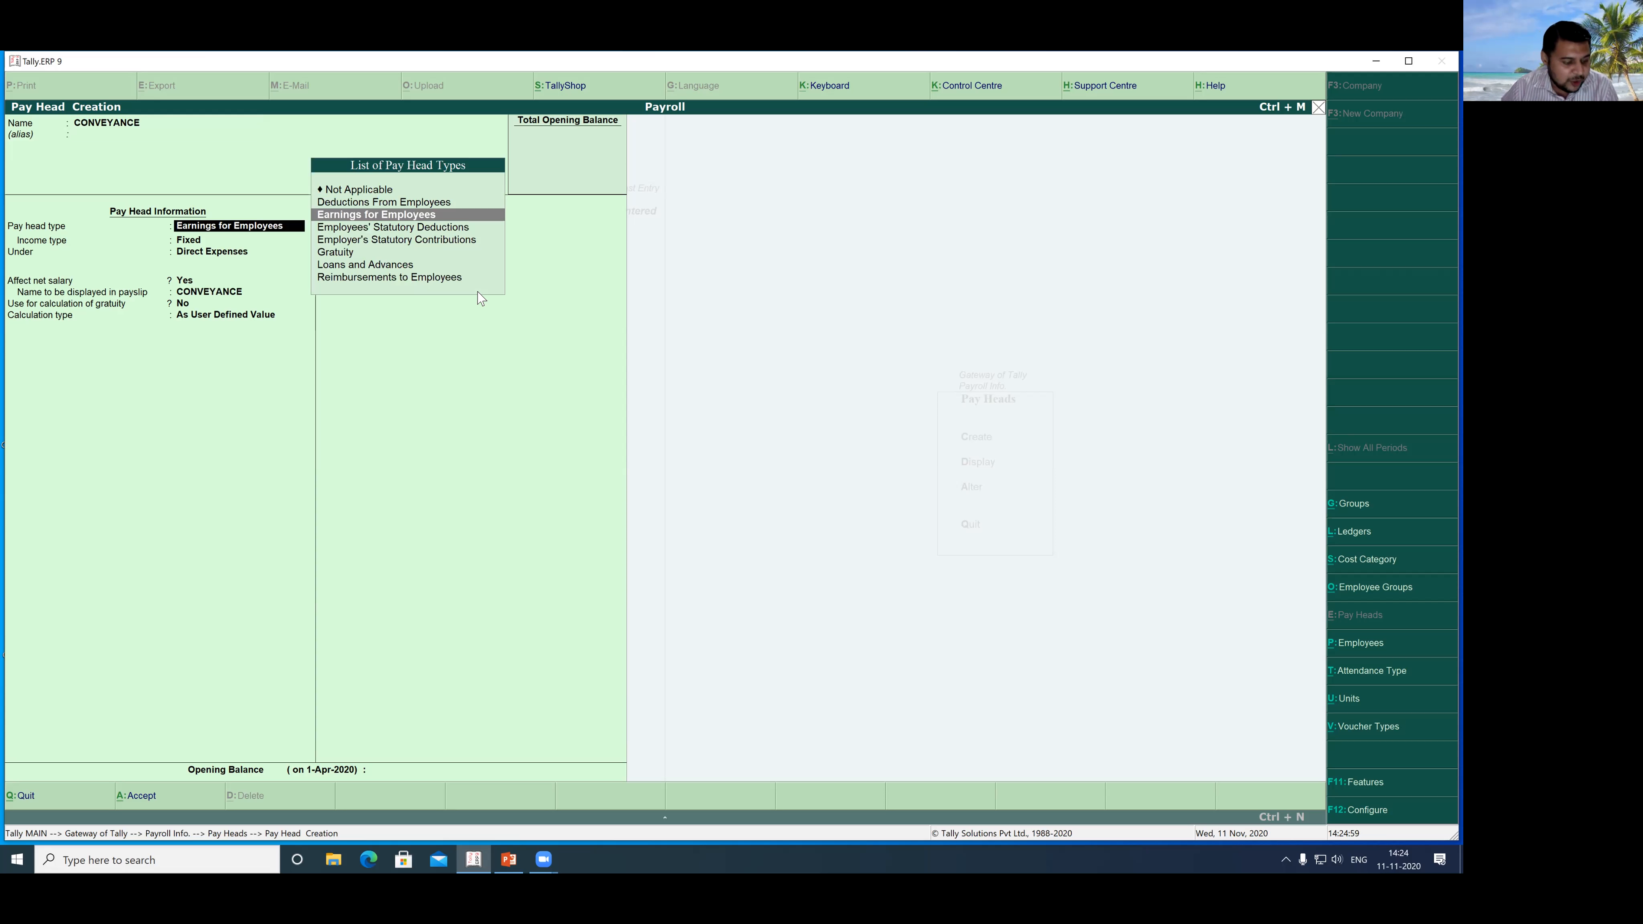
key(Return)
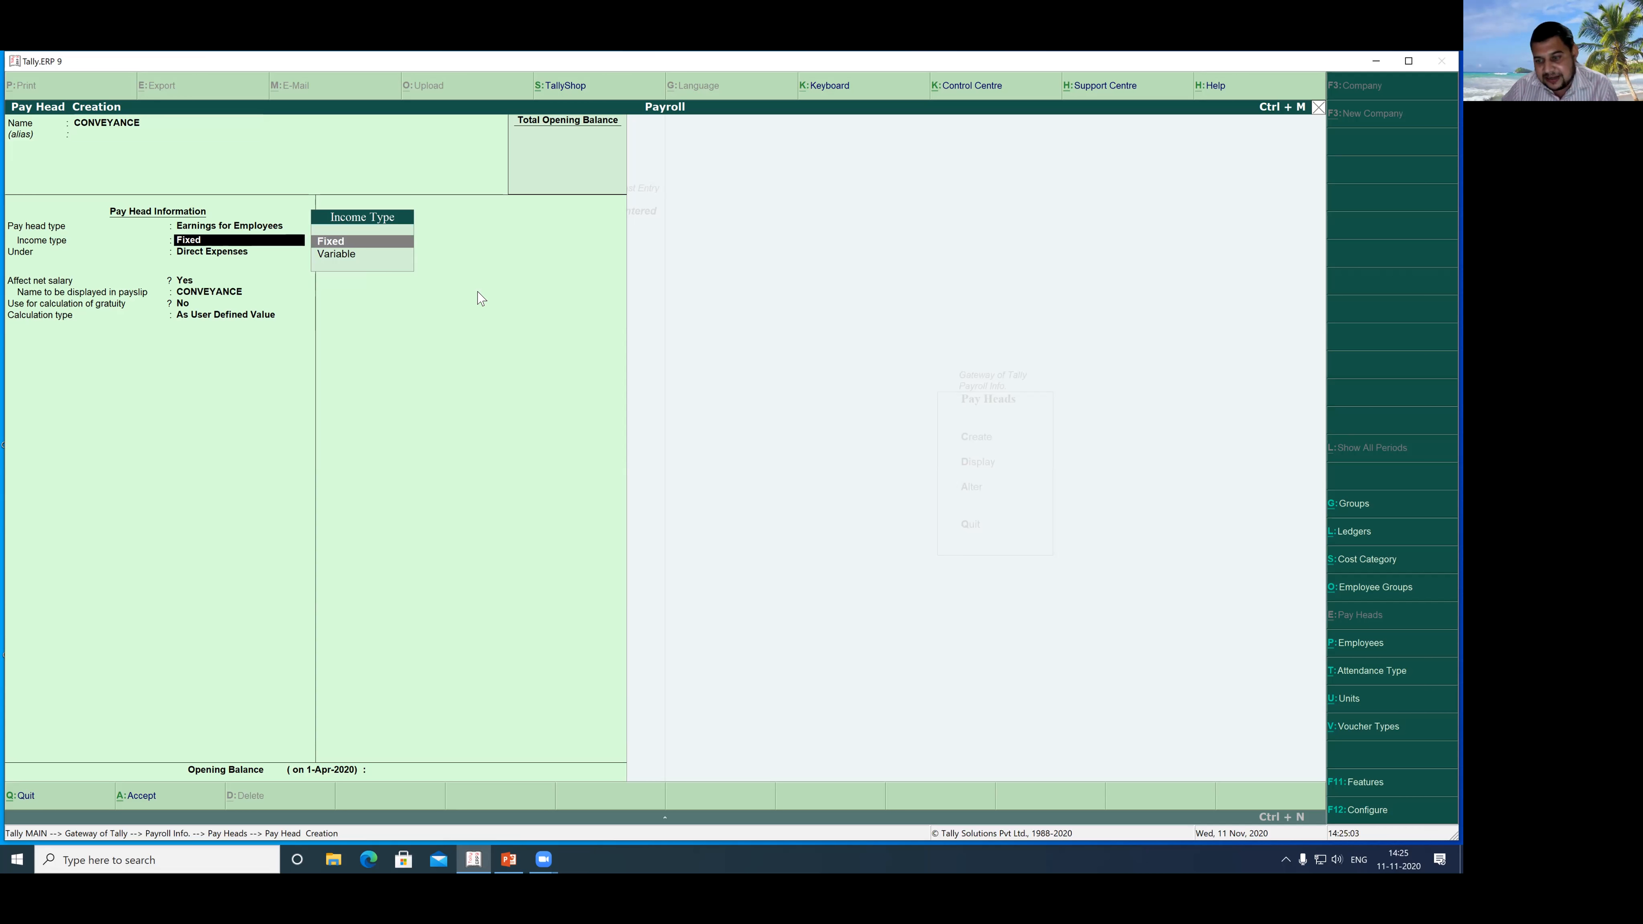
key(Return)
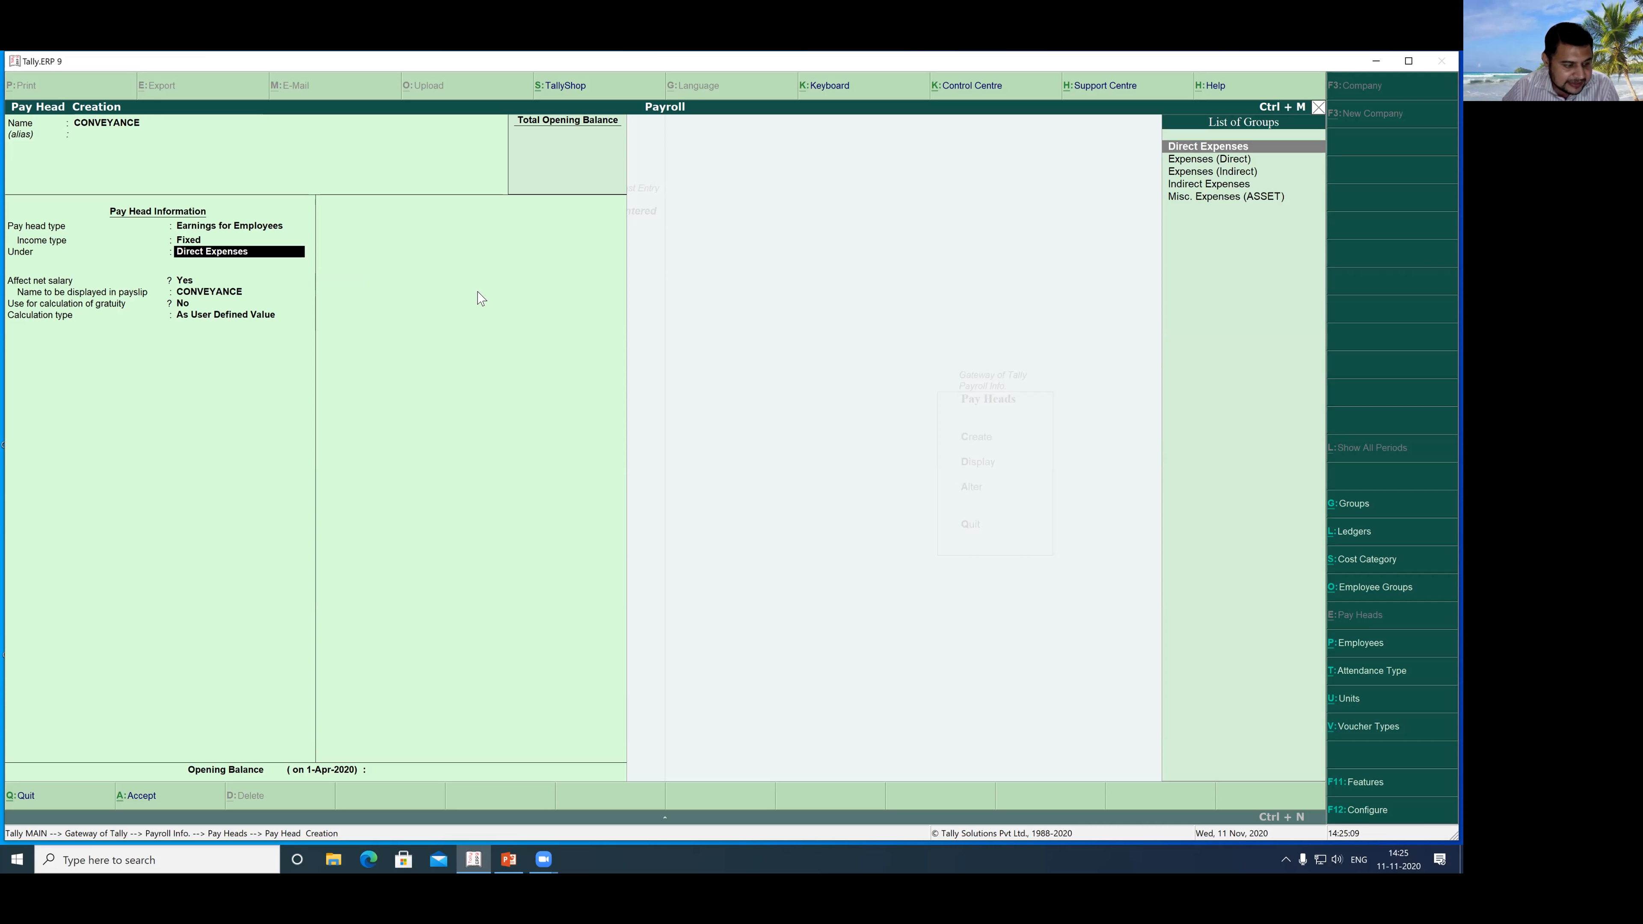
key(Down)
key(Down)
key(Down)
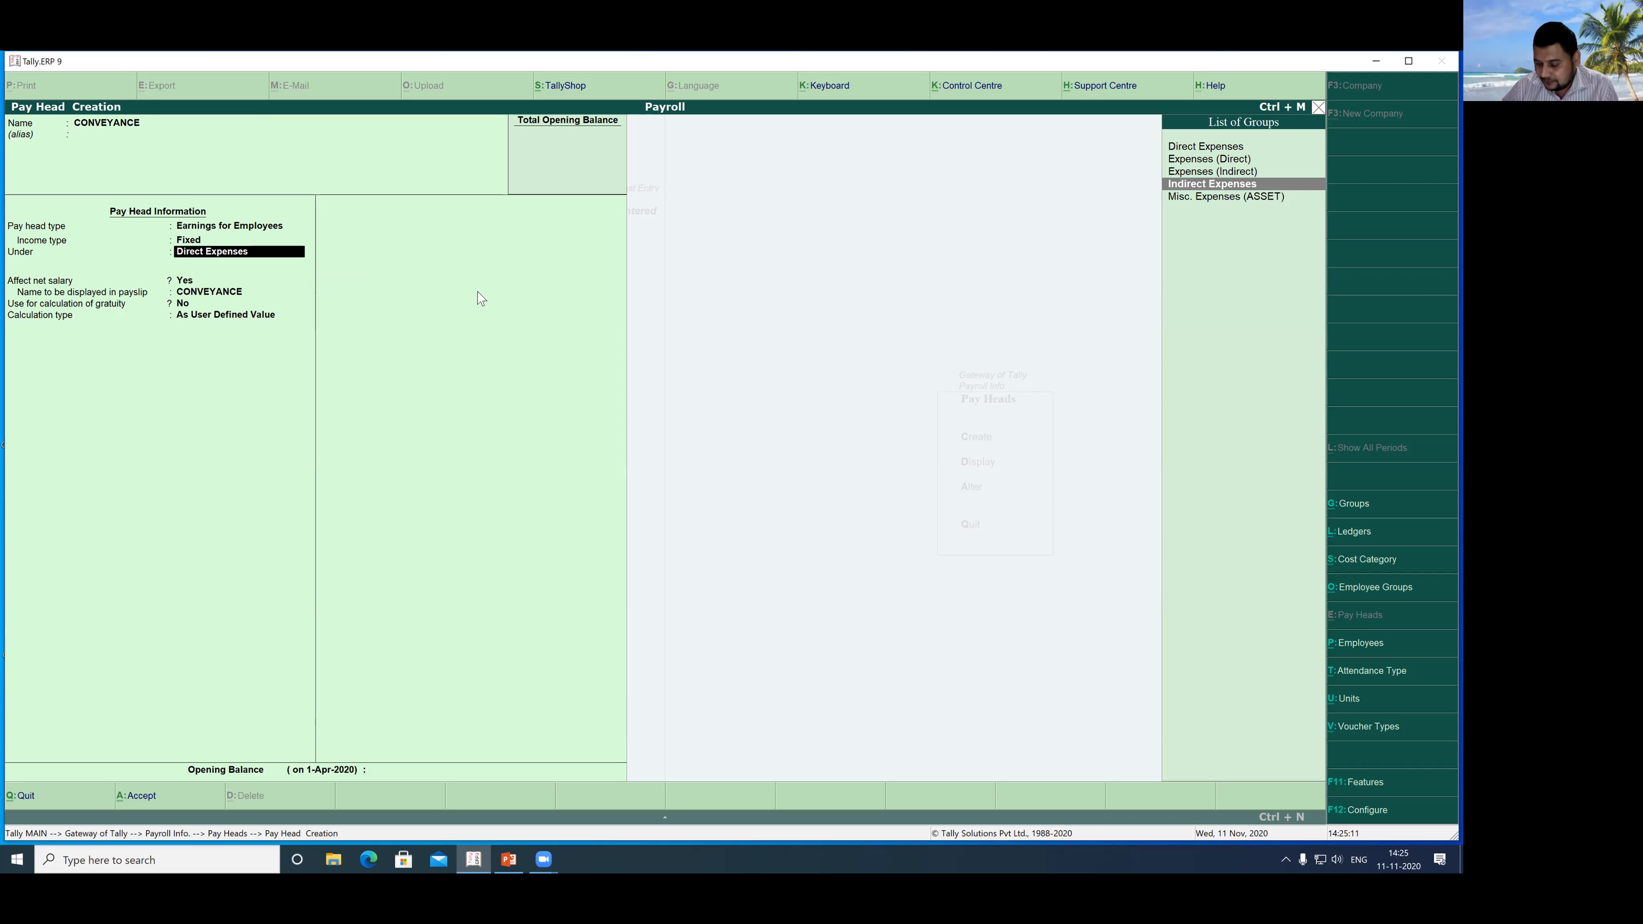
key(Return)
Step: Keep CONVEYANCE affecting net salary without gratuity, and set its calculation type to Flat Rate
key(Return)
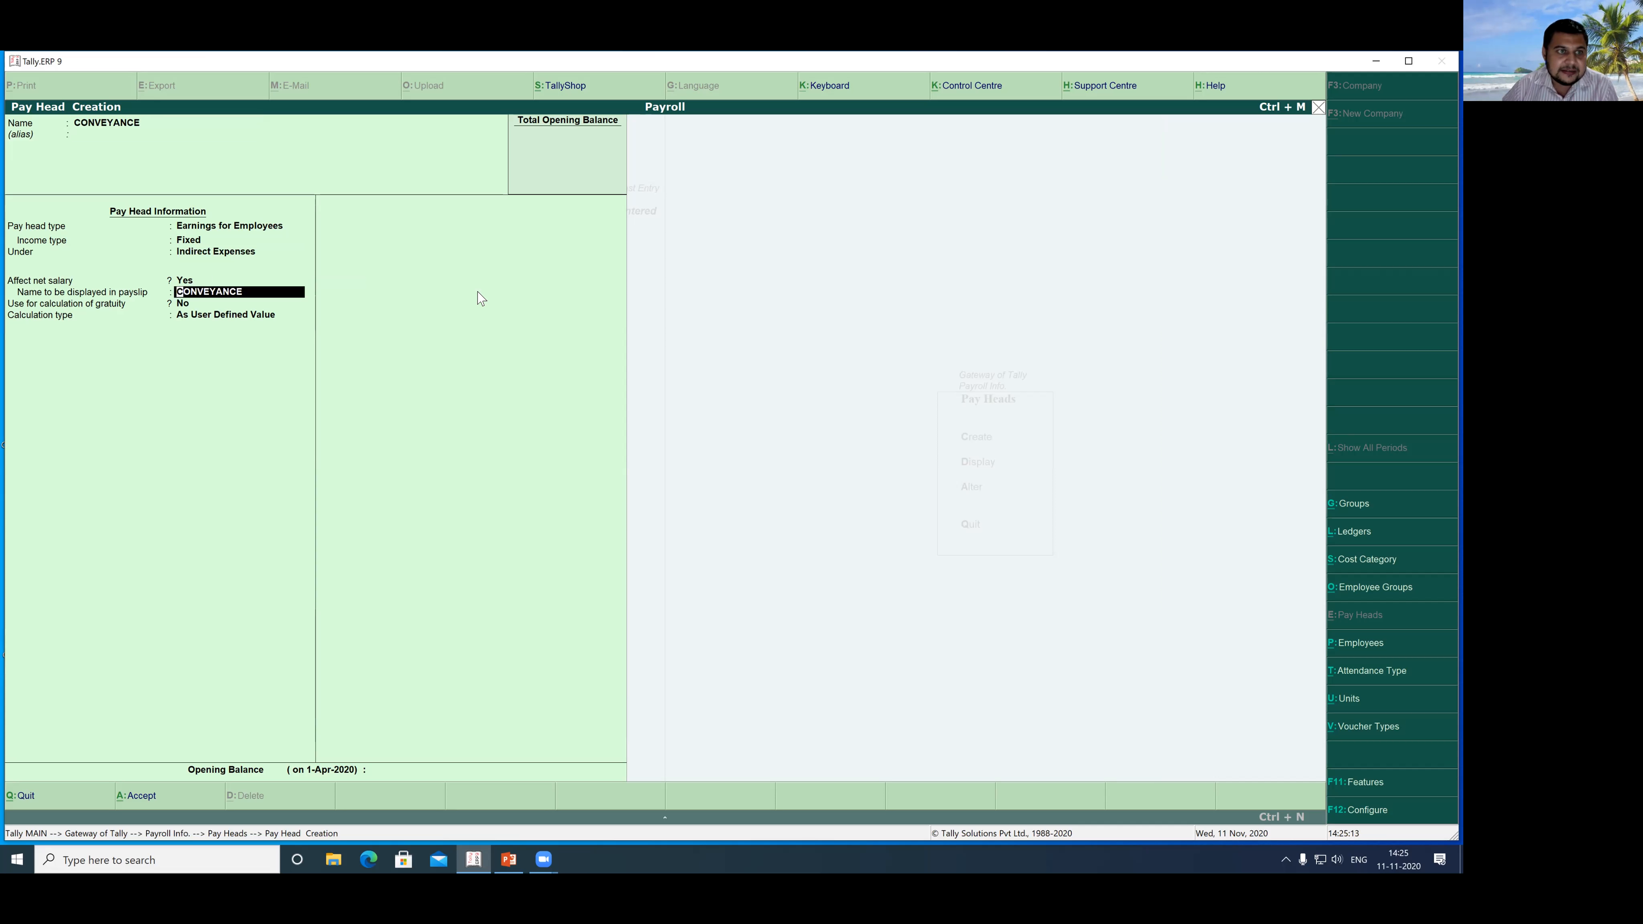
key(Return)
key(Return)
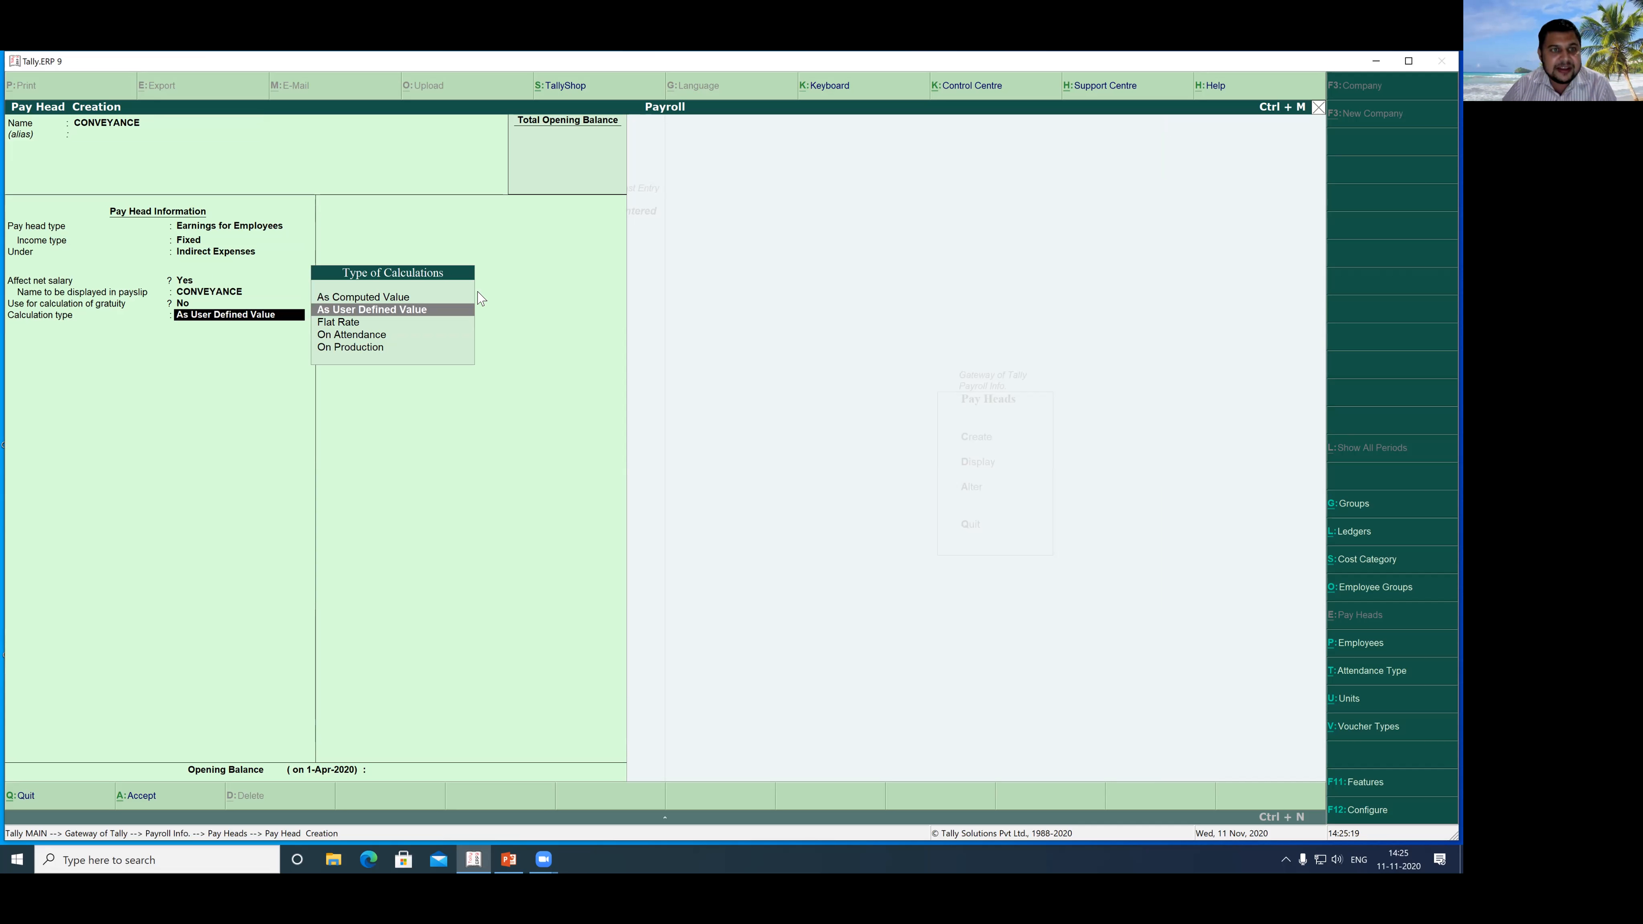
key(Down)
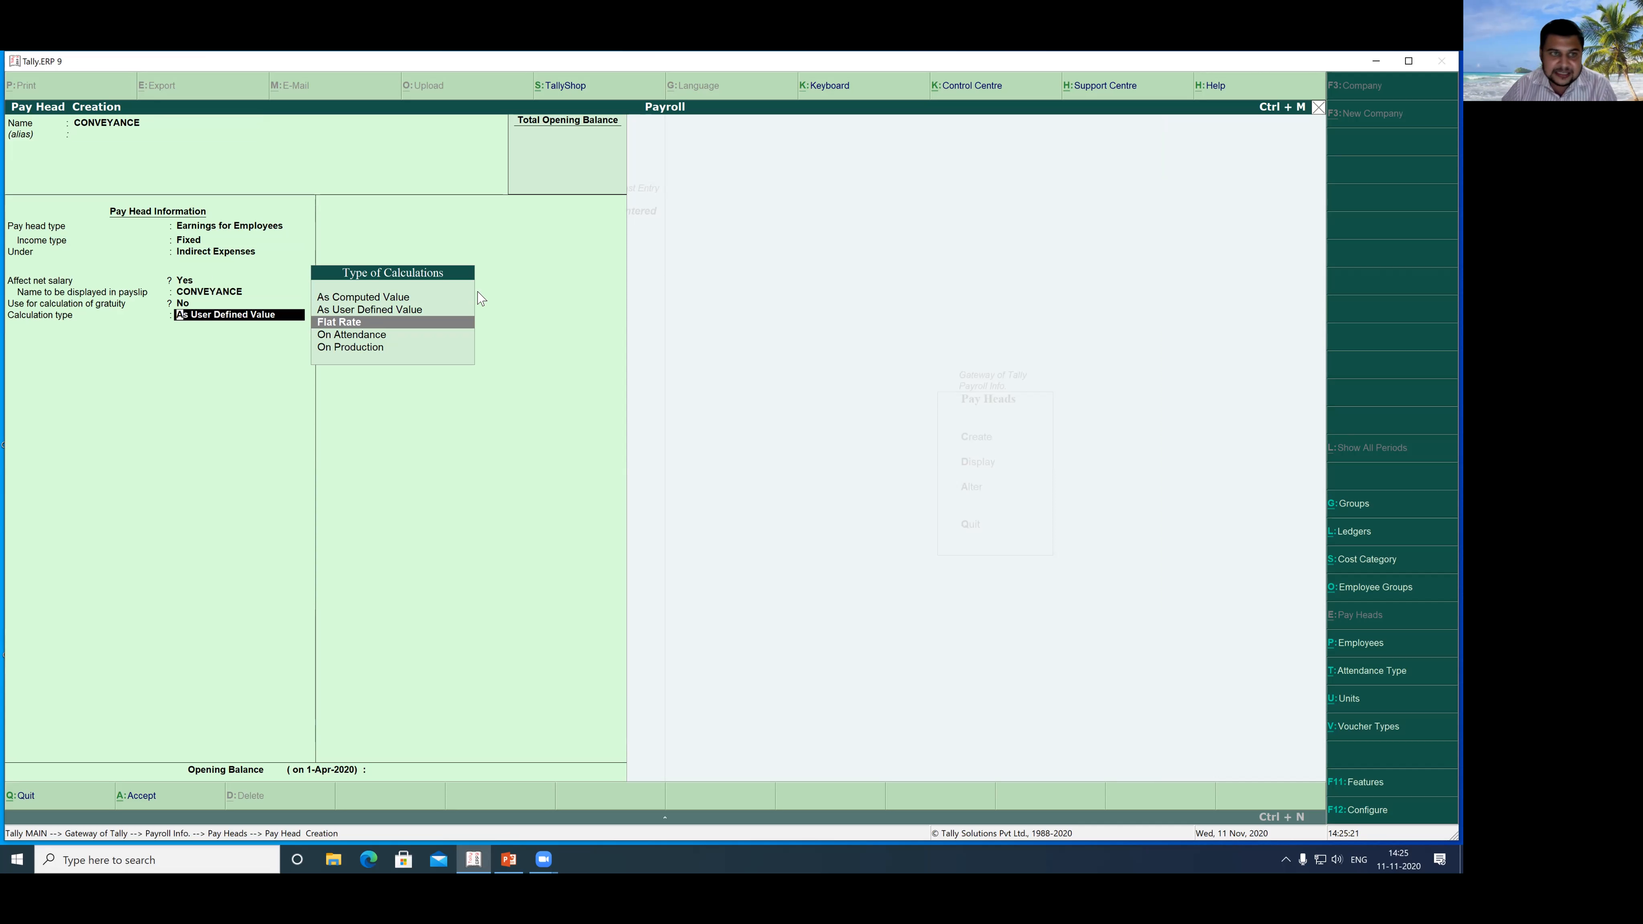
key(Return)
Step: Set the calculation period to Months without rounding, and save the CONVEYANCE pay head
key(Down)
key(Down)
key(Down)
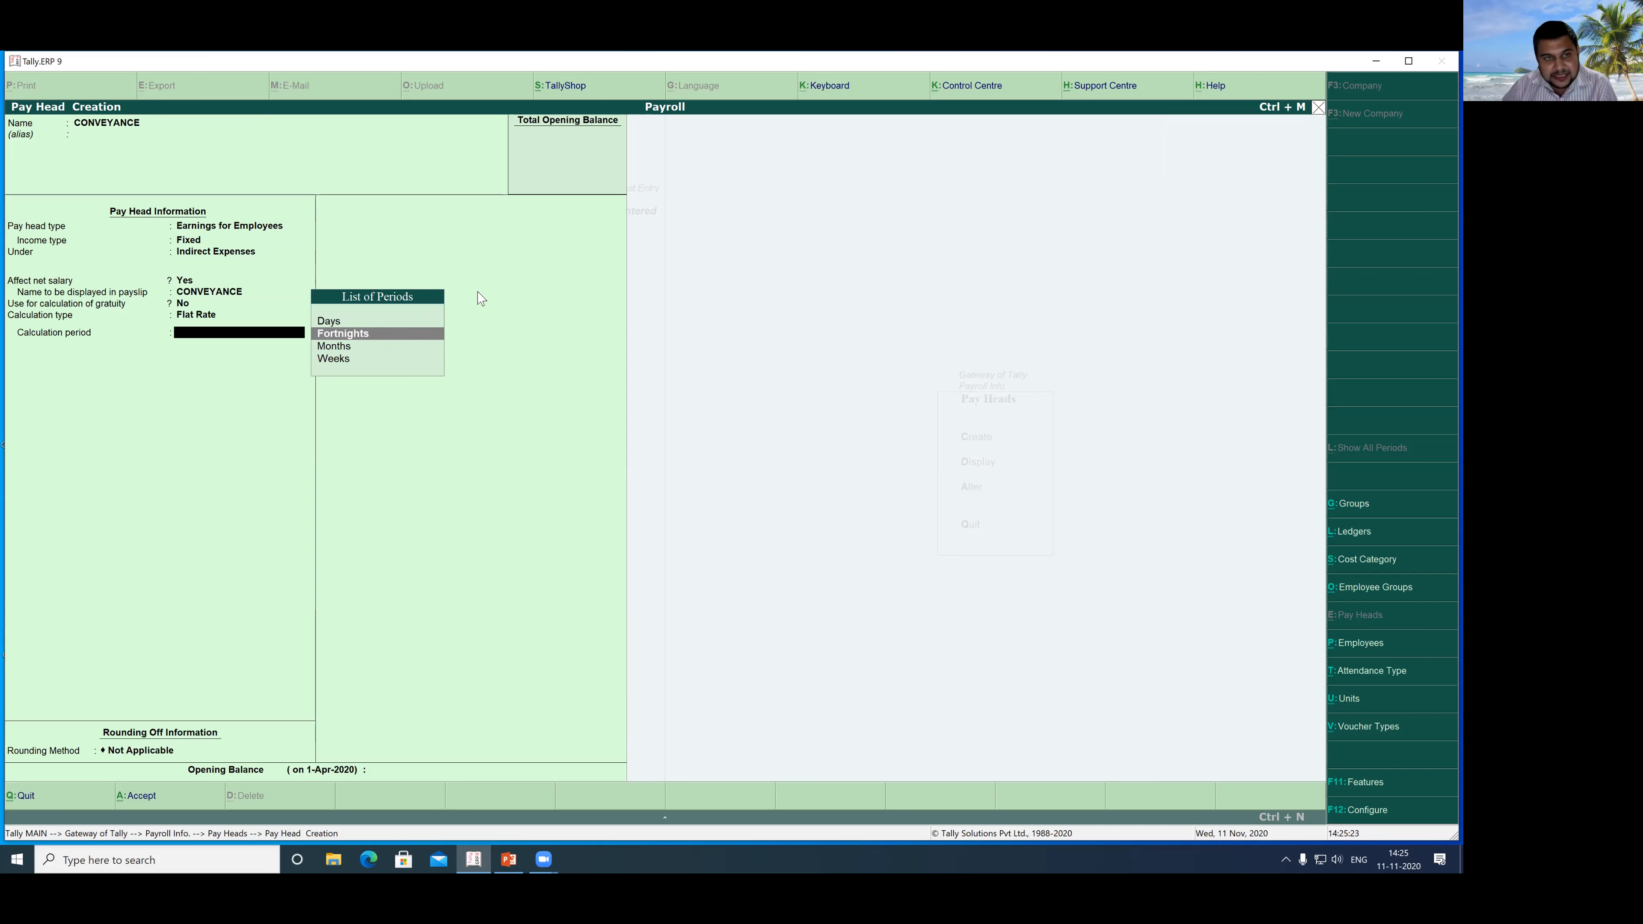
key(Up)
key(Return)
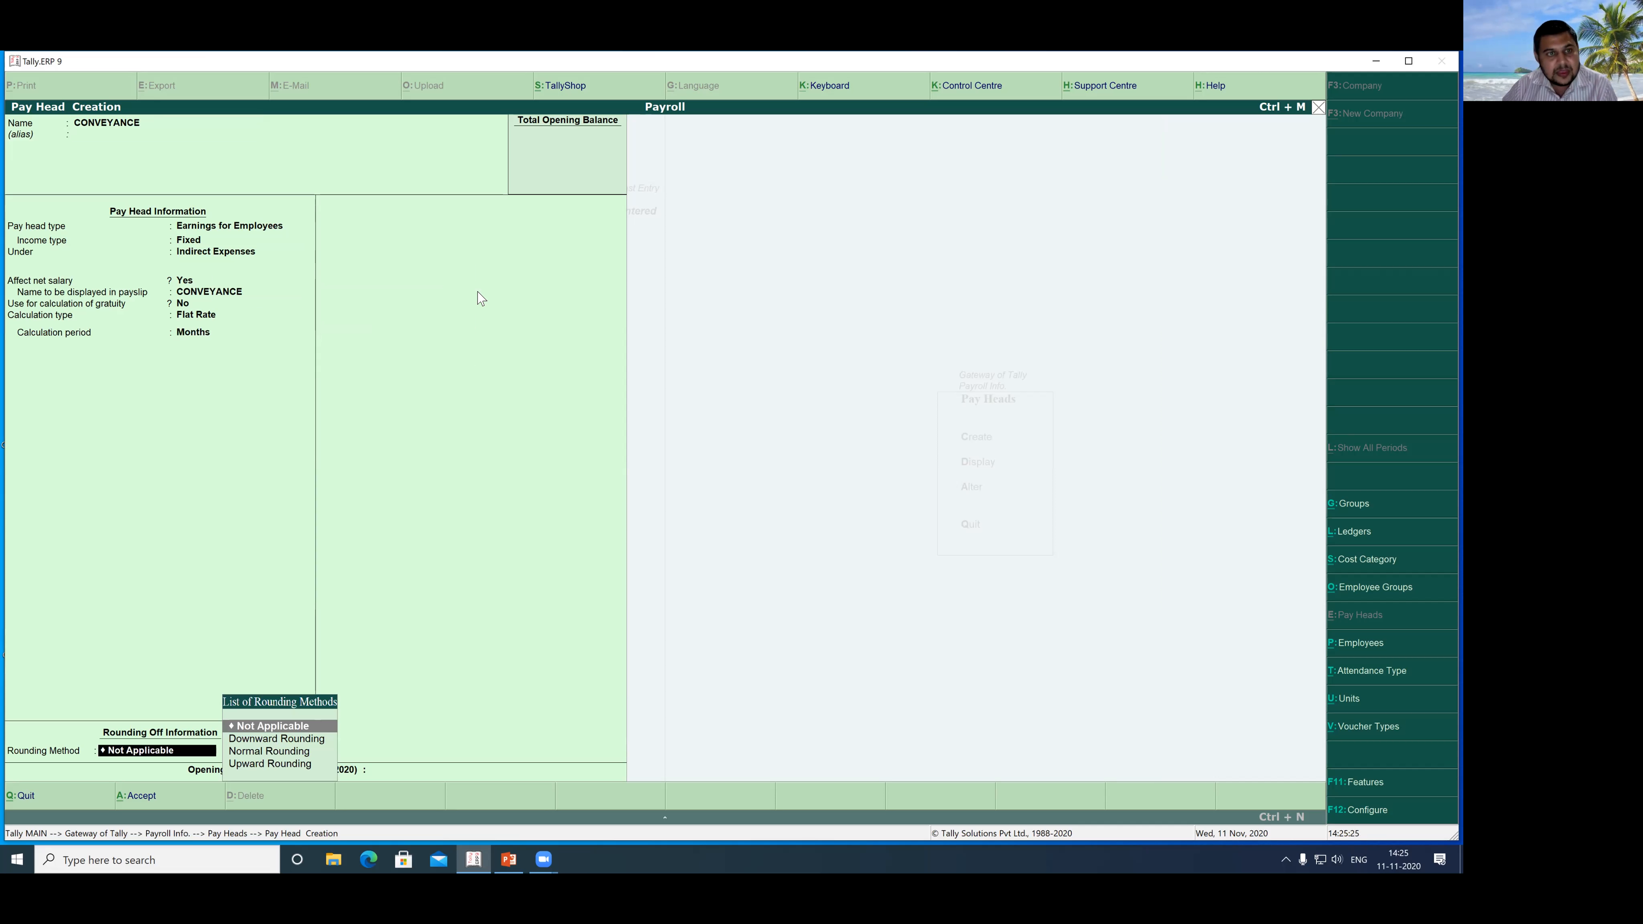
key(Return)
key(Return)
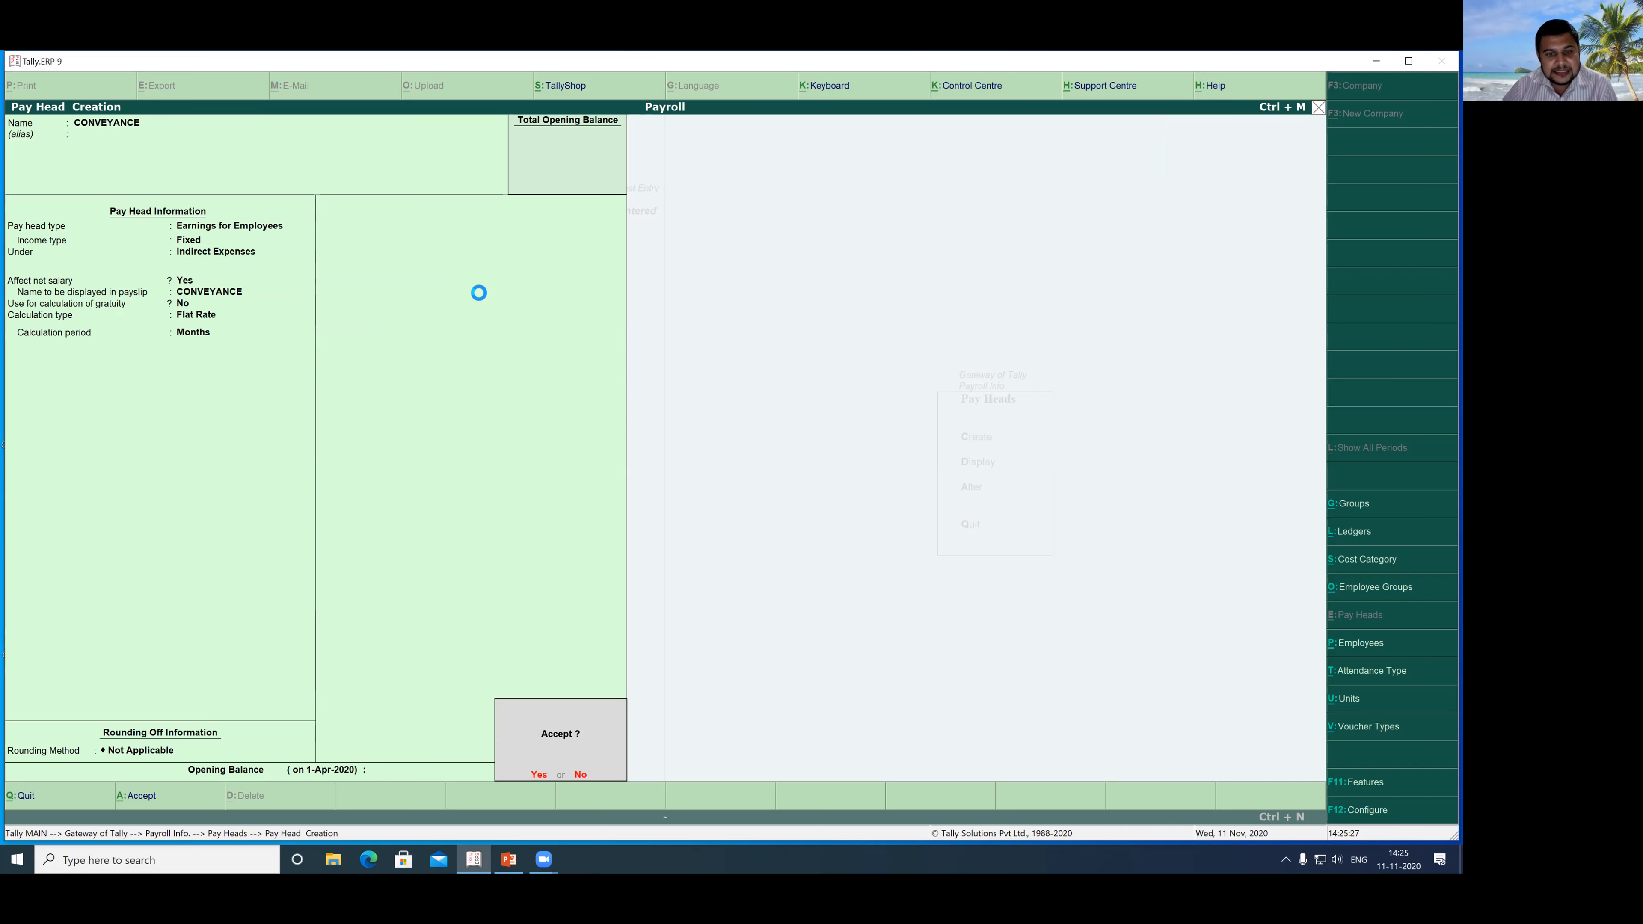
key(Return)
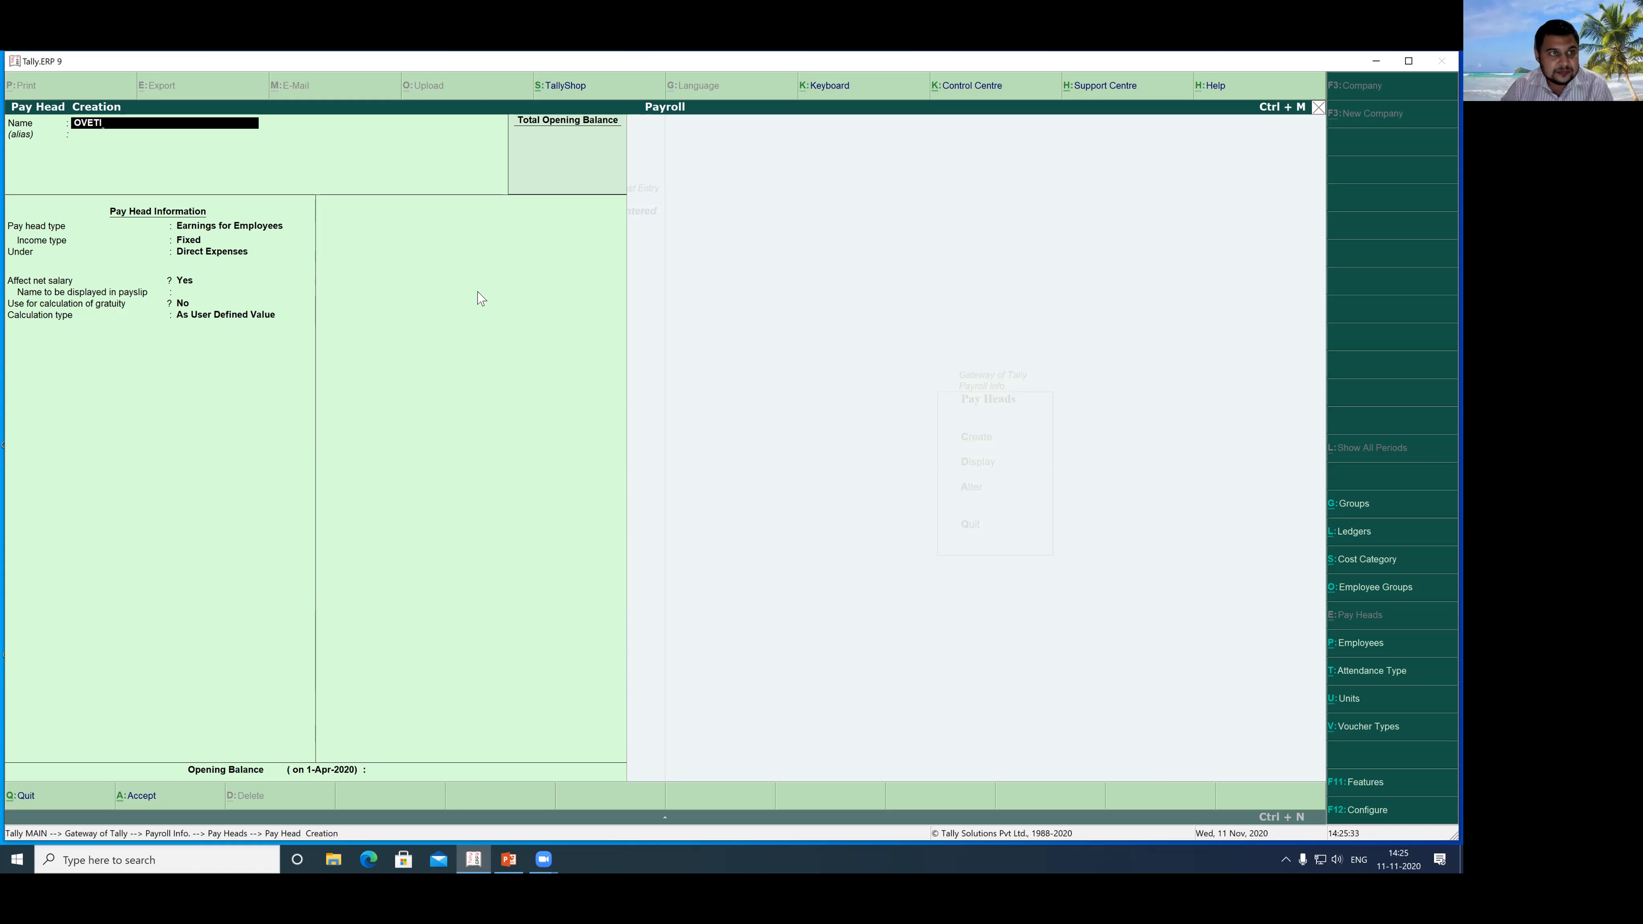
Step: Start an OVER TIME pay head as Earnings for Employees with Fixed income type, grouped under Direct Expenses
text(OVER TIME)
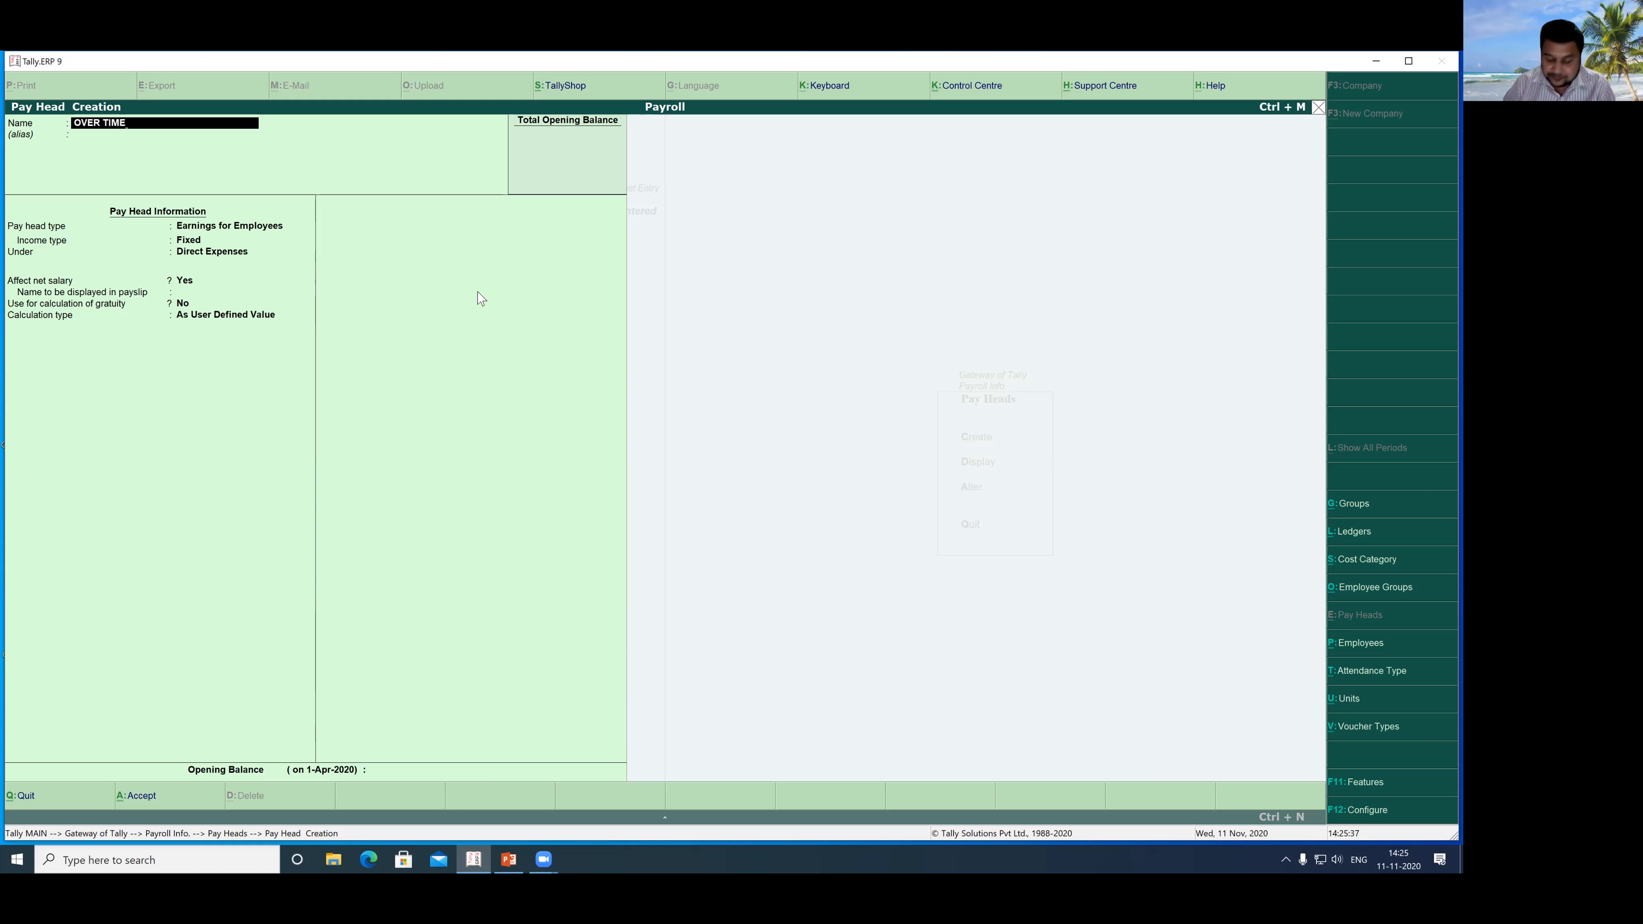
key(Return)
key(Return)
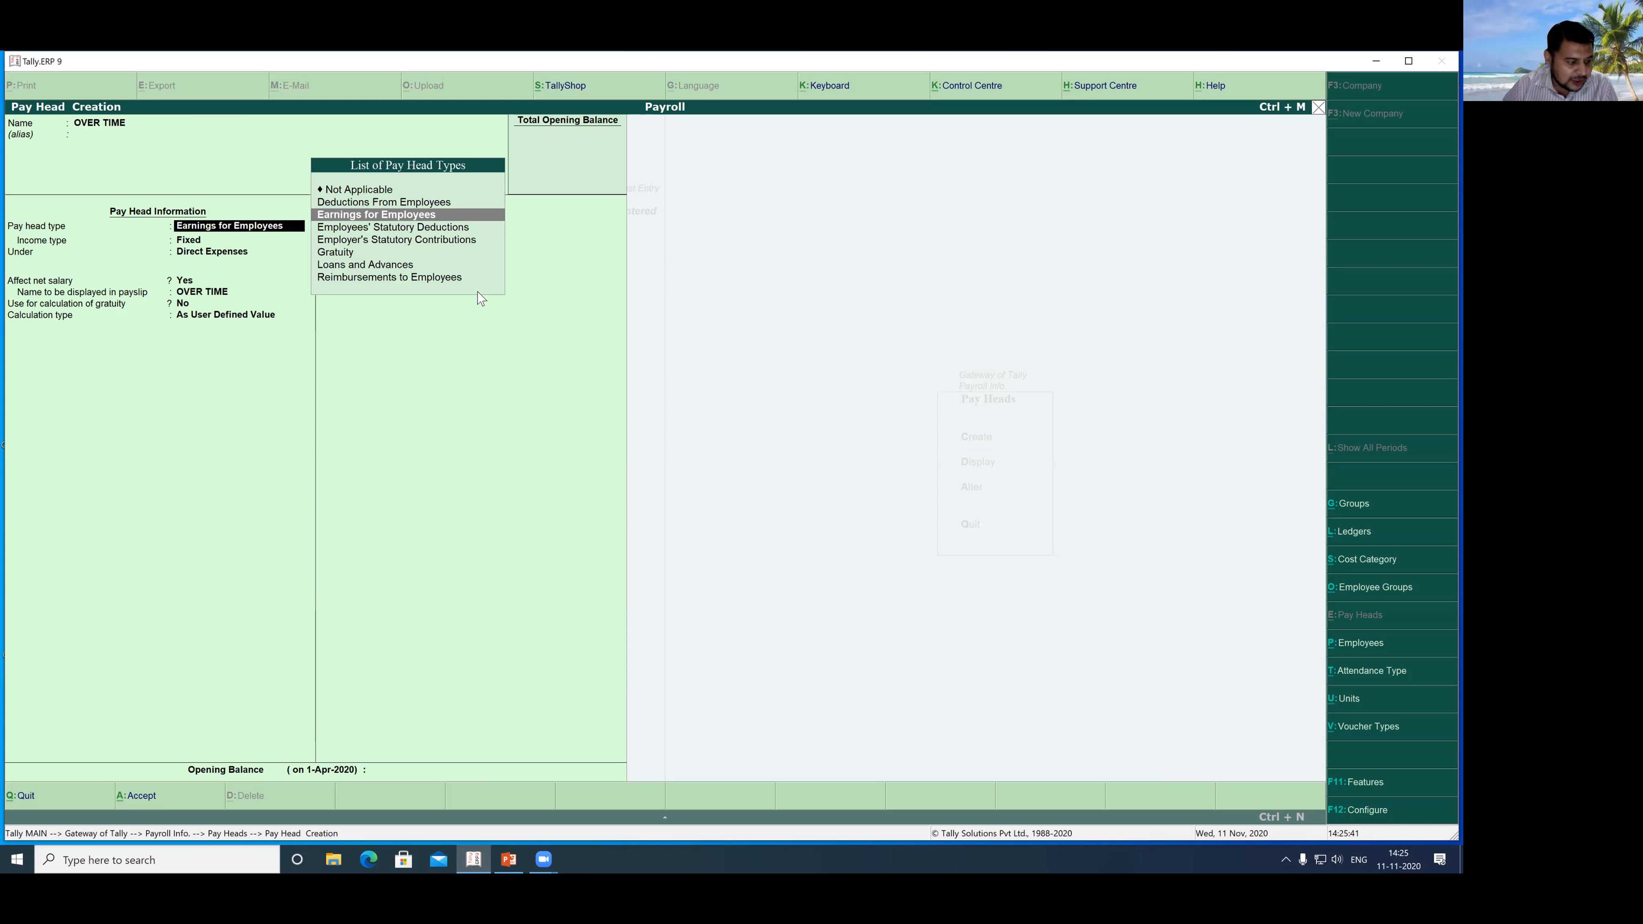
key(Return)
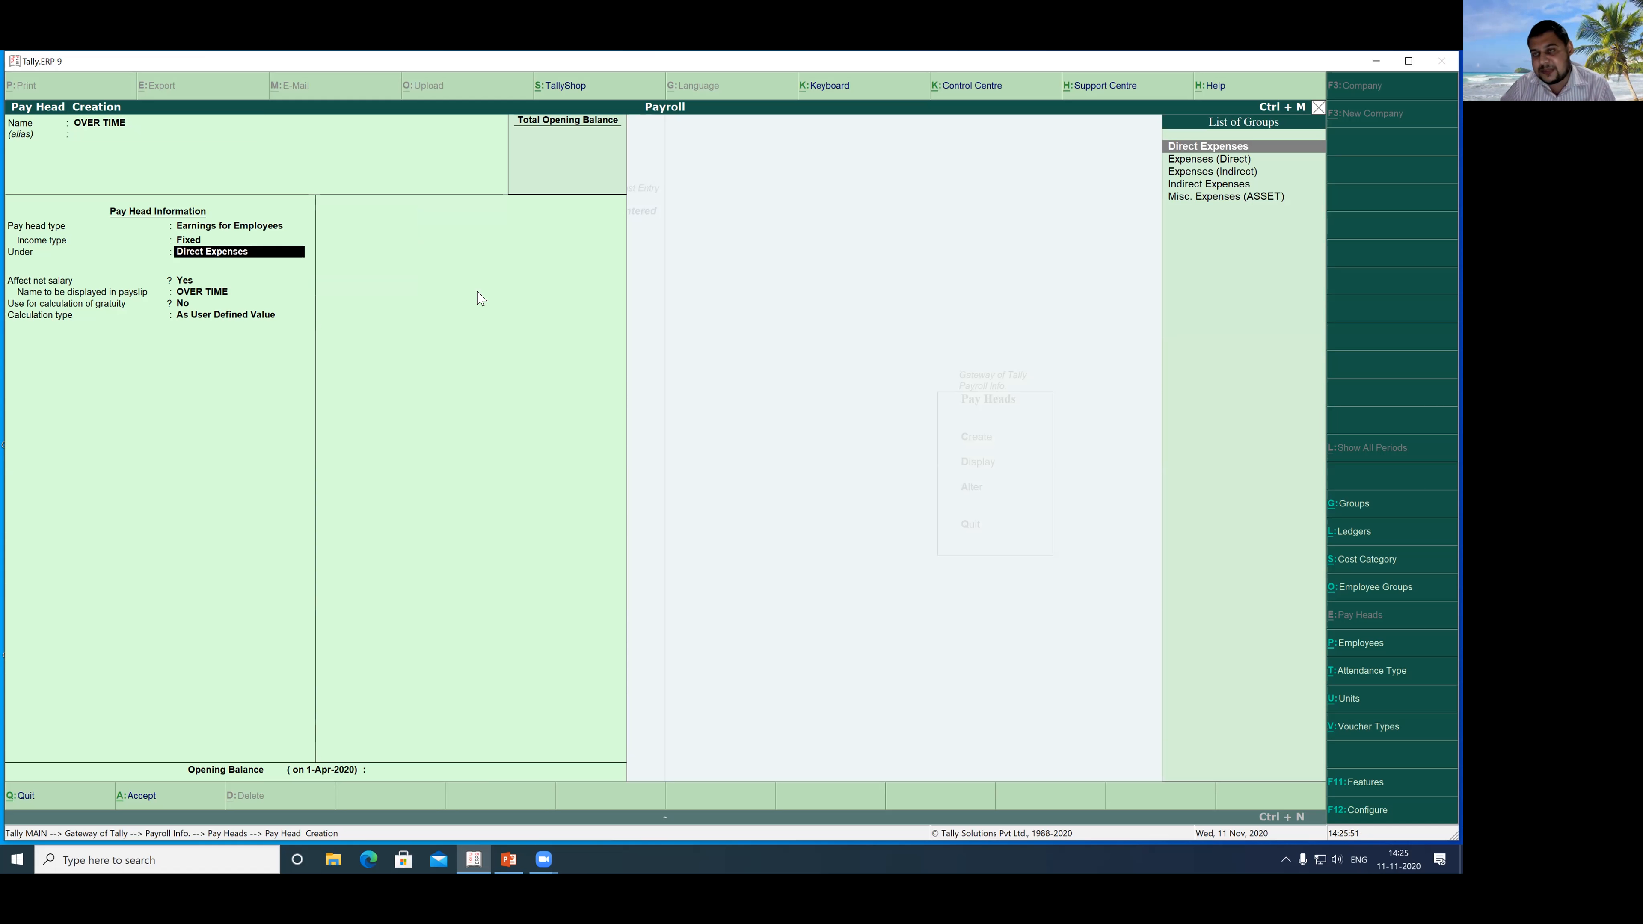
key(Return)
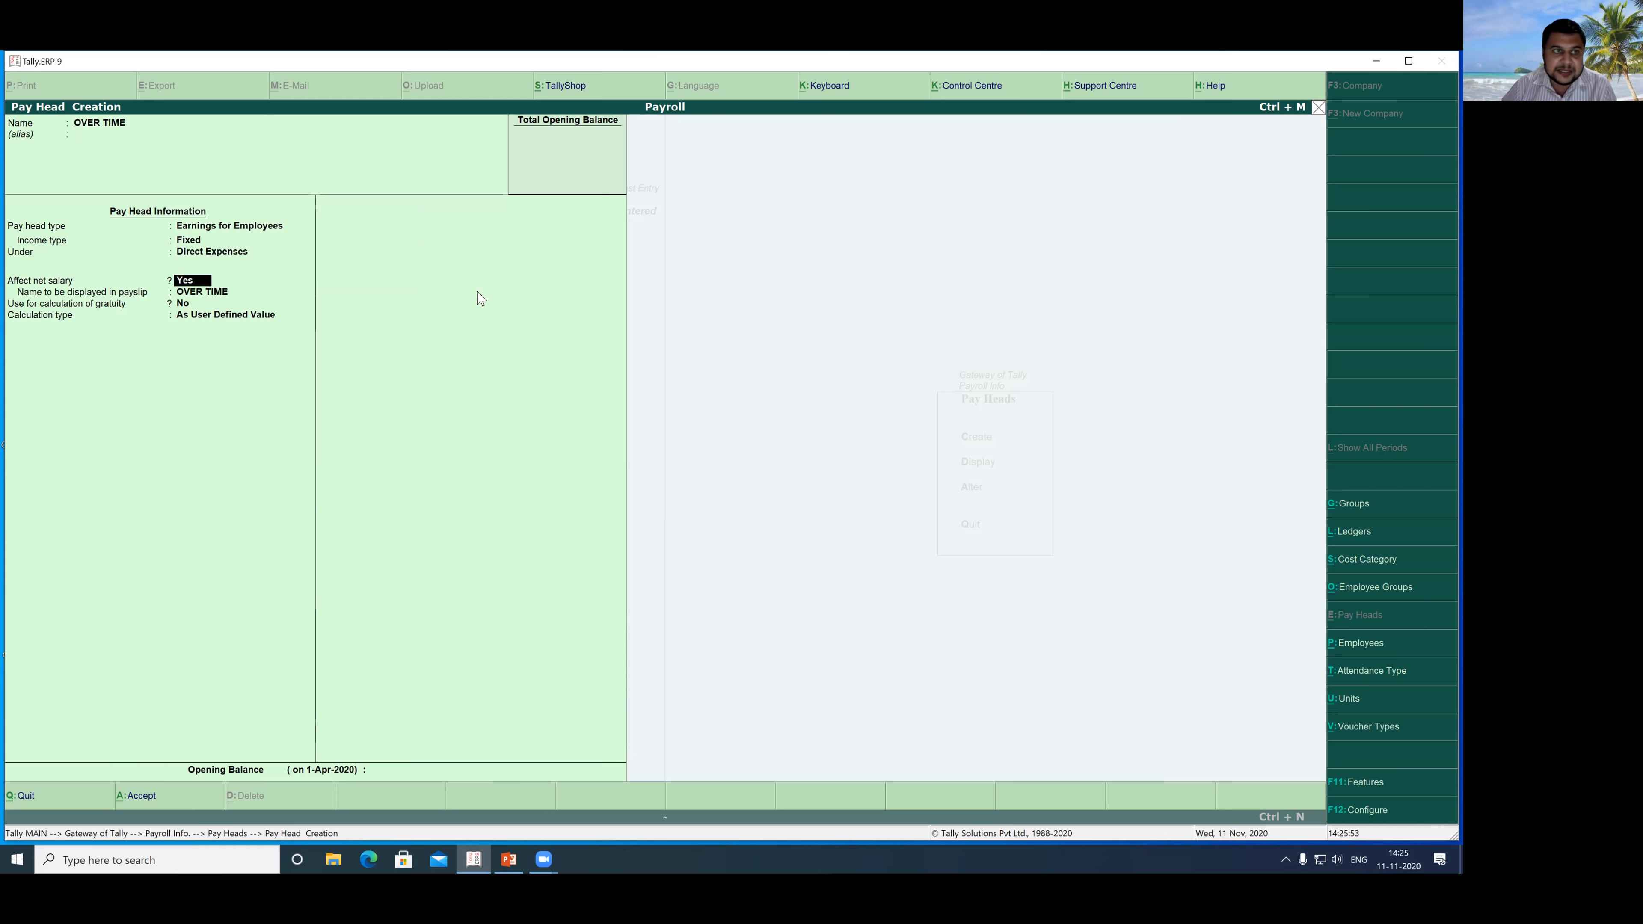
Step: Keep OVER TIME affecting net salary without gratuity, and set its calculation type to On Production
key(Return)
key(Return)
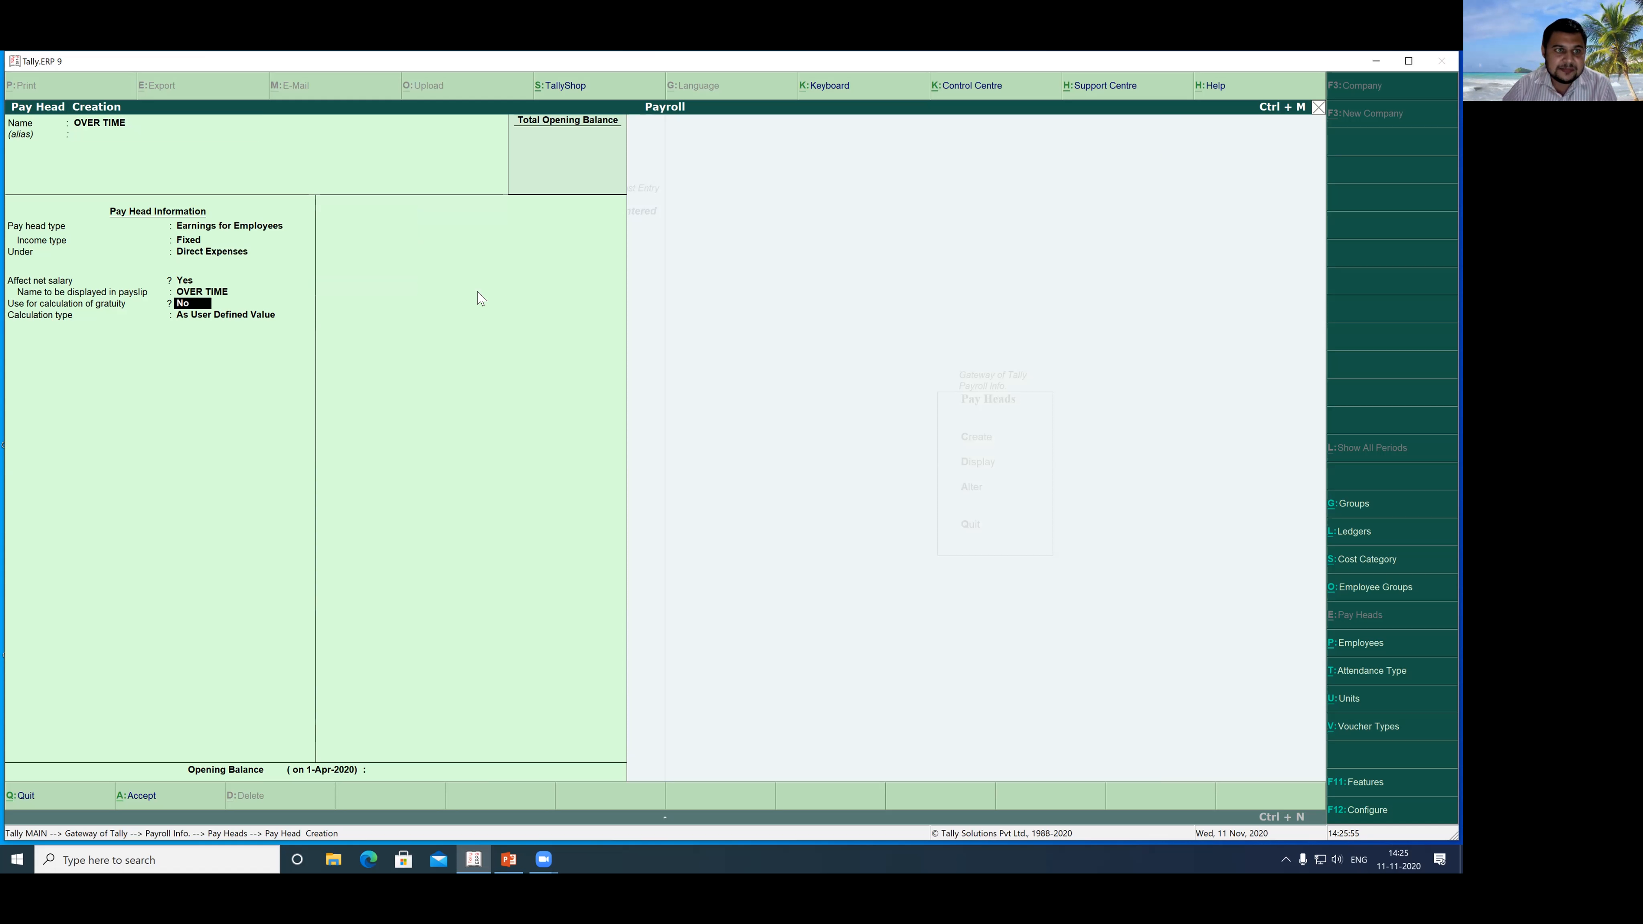
key(Return)
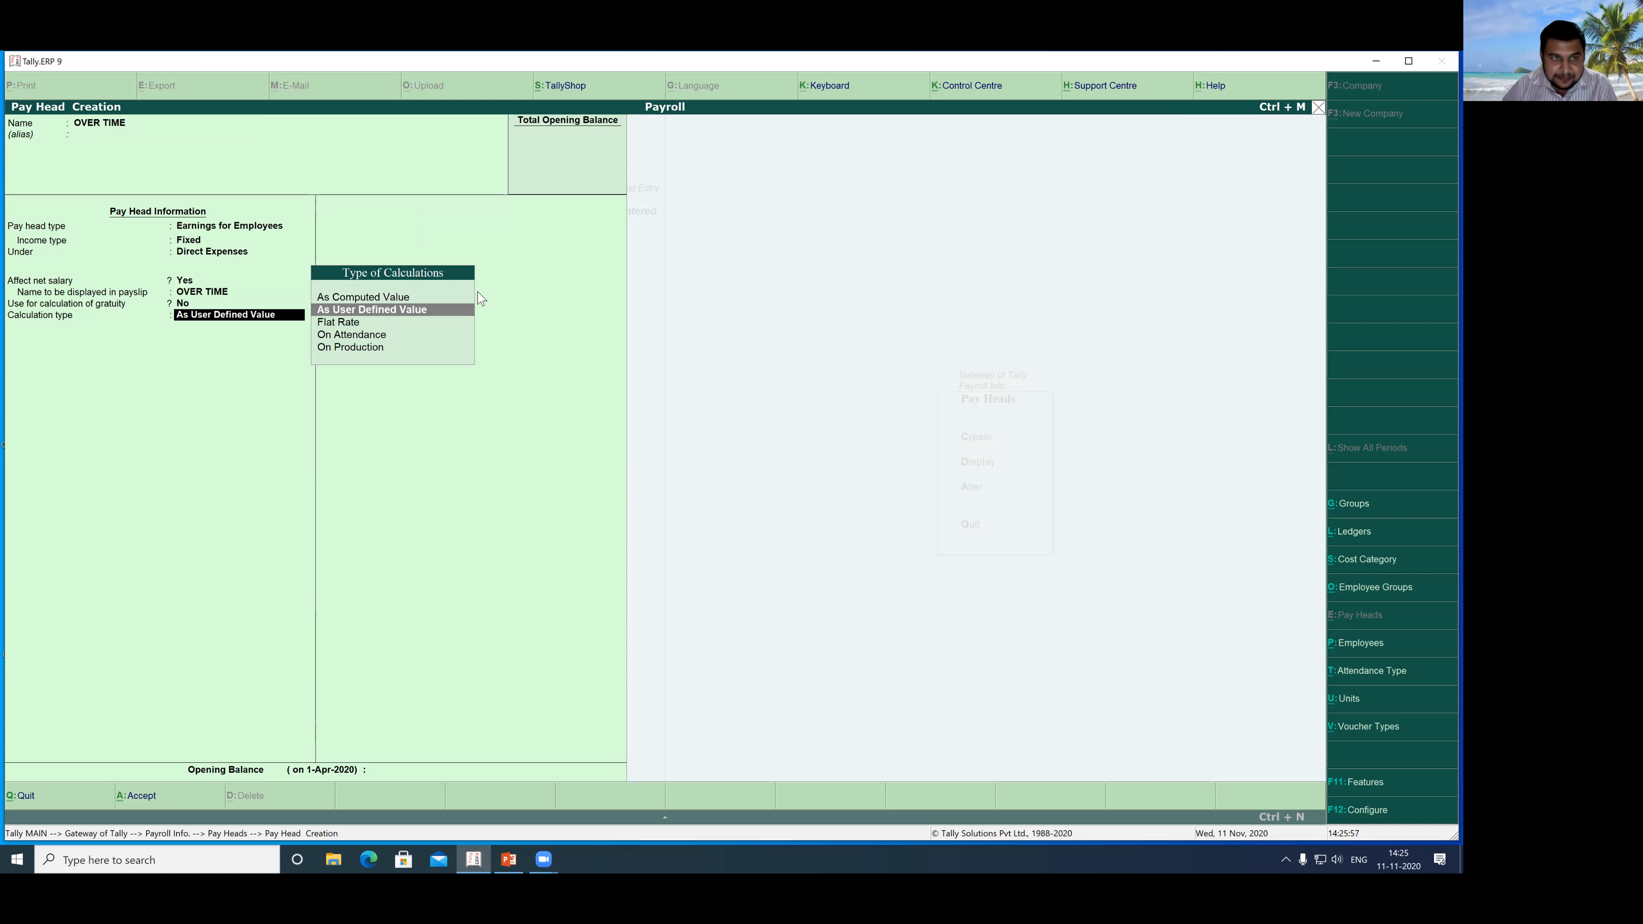
key(Down)
key(Down)
key(Down)
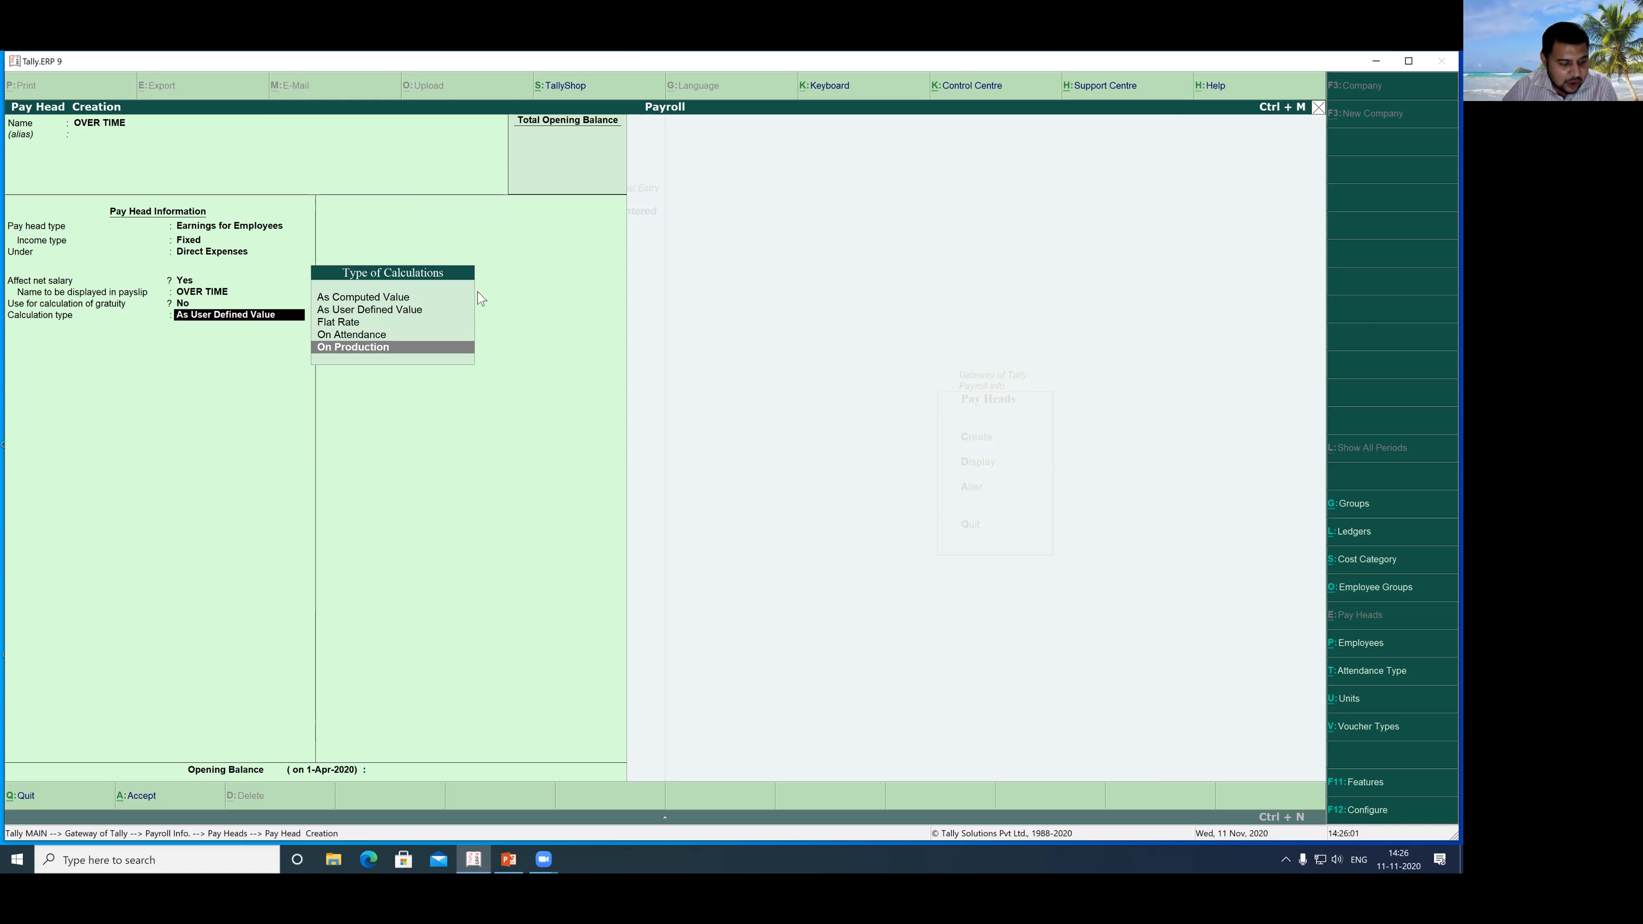
key(Return)
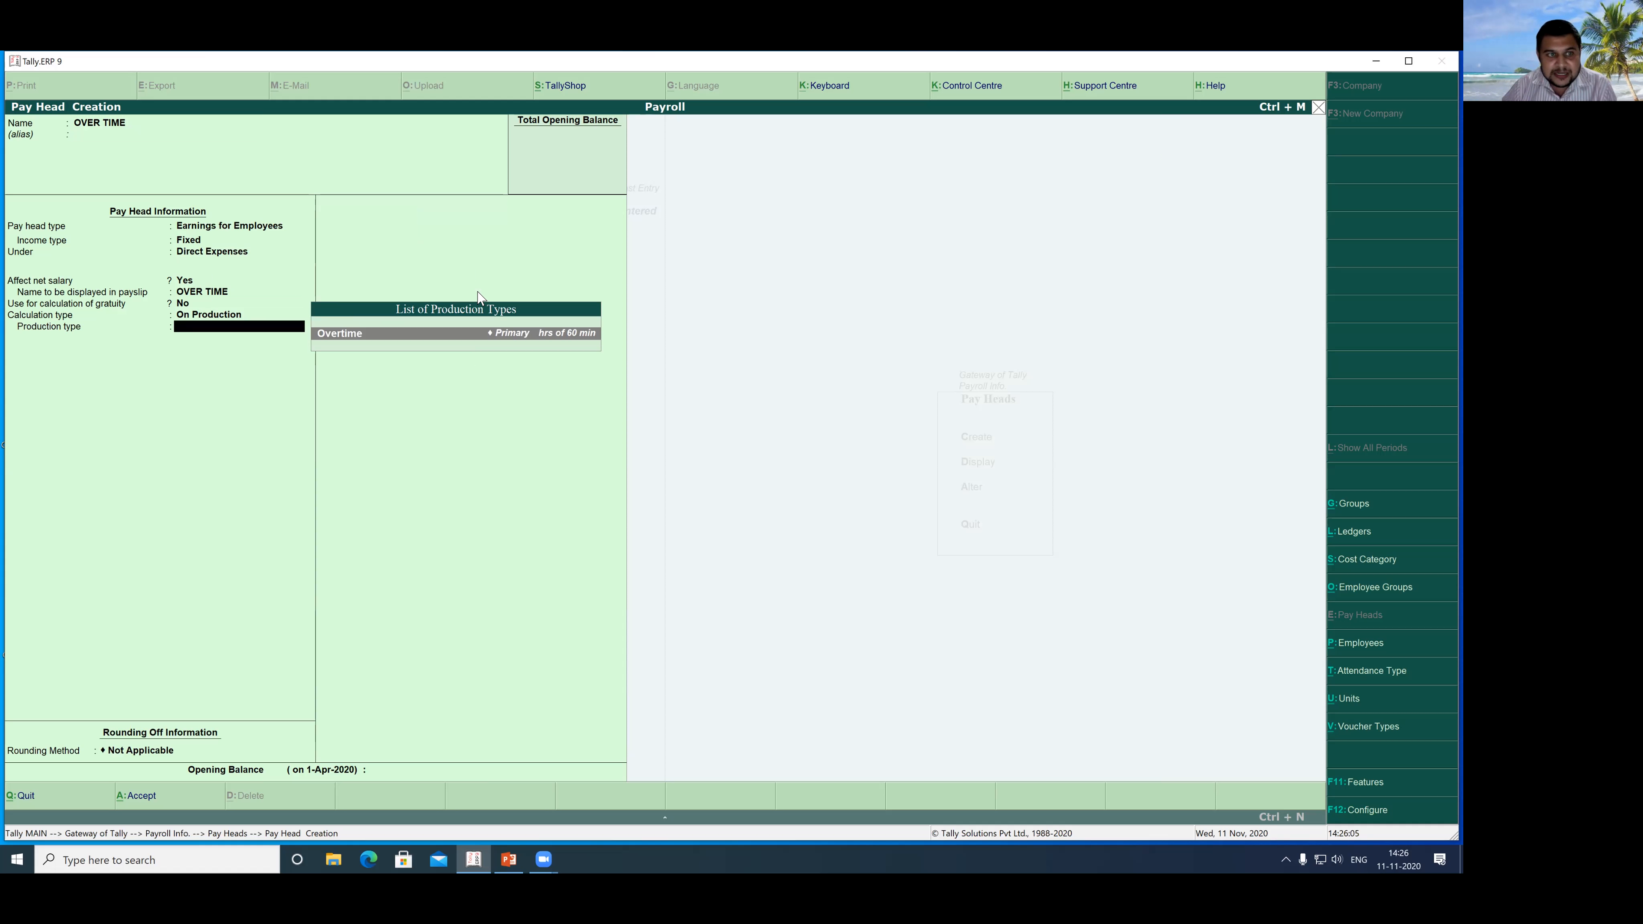
Step: Choose the Overtime production type without rounding, and save the OVER TIME pay head
key(Return)
key(Return)
key(Return)
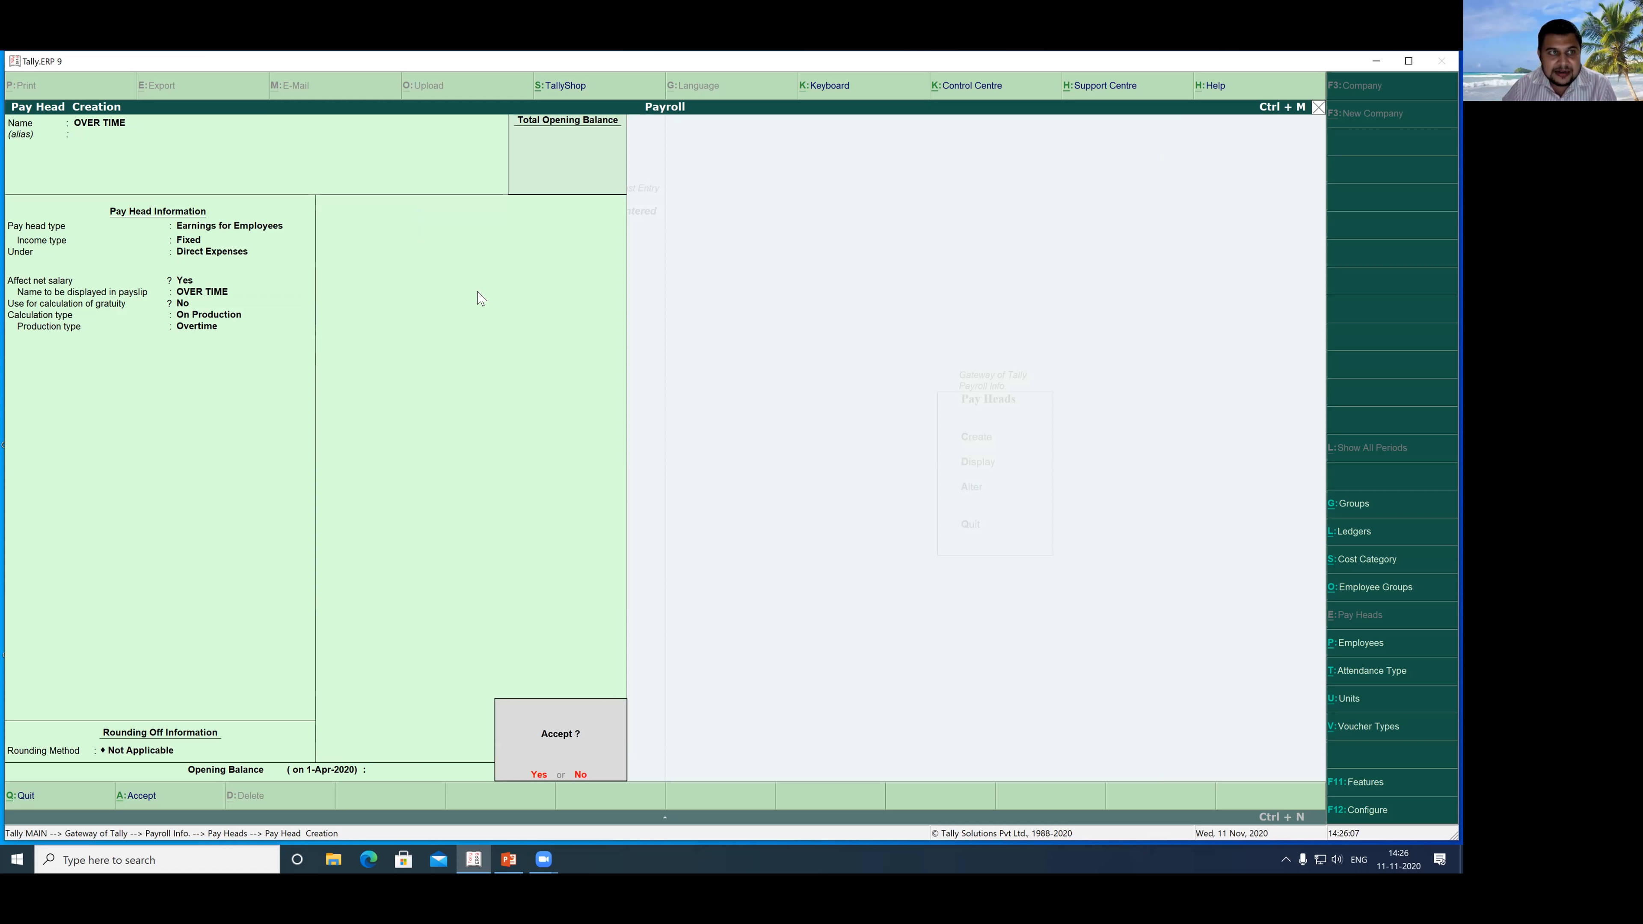
key(Return)
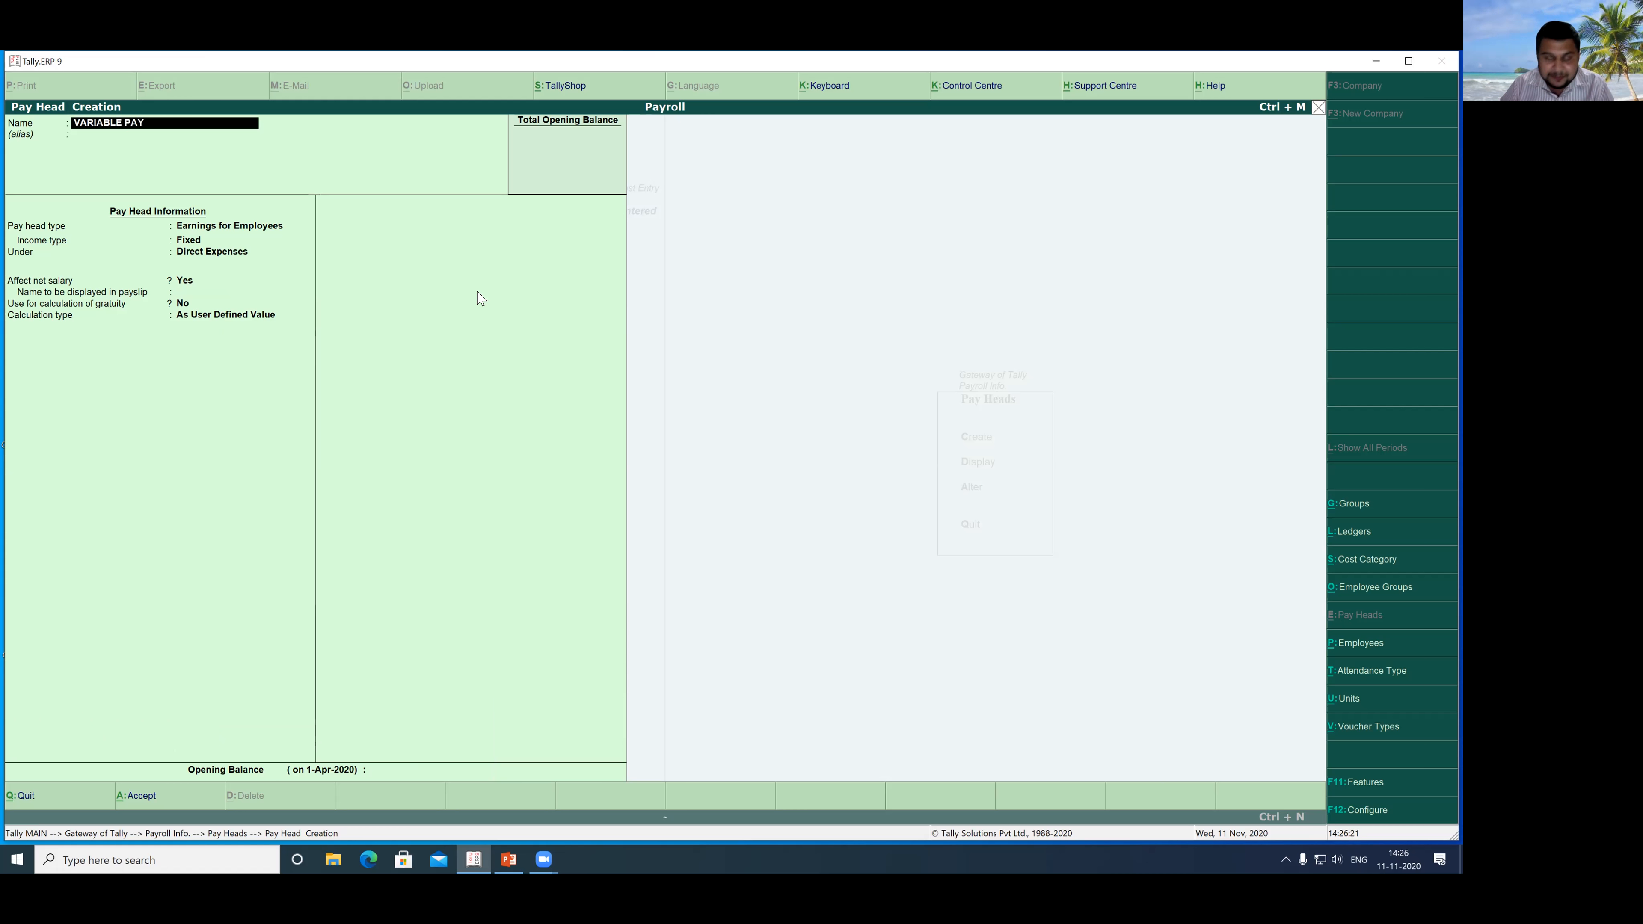
Step: Start a VARIABLE PAY pay head as Earnings for Employees with Variable income type, grouped under Indirect Expenses
key(Return)
key(Return)
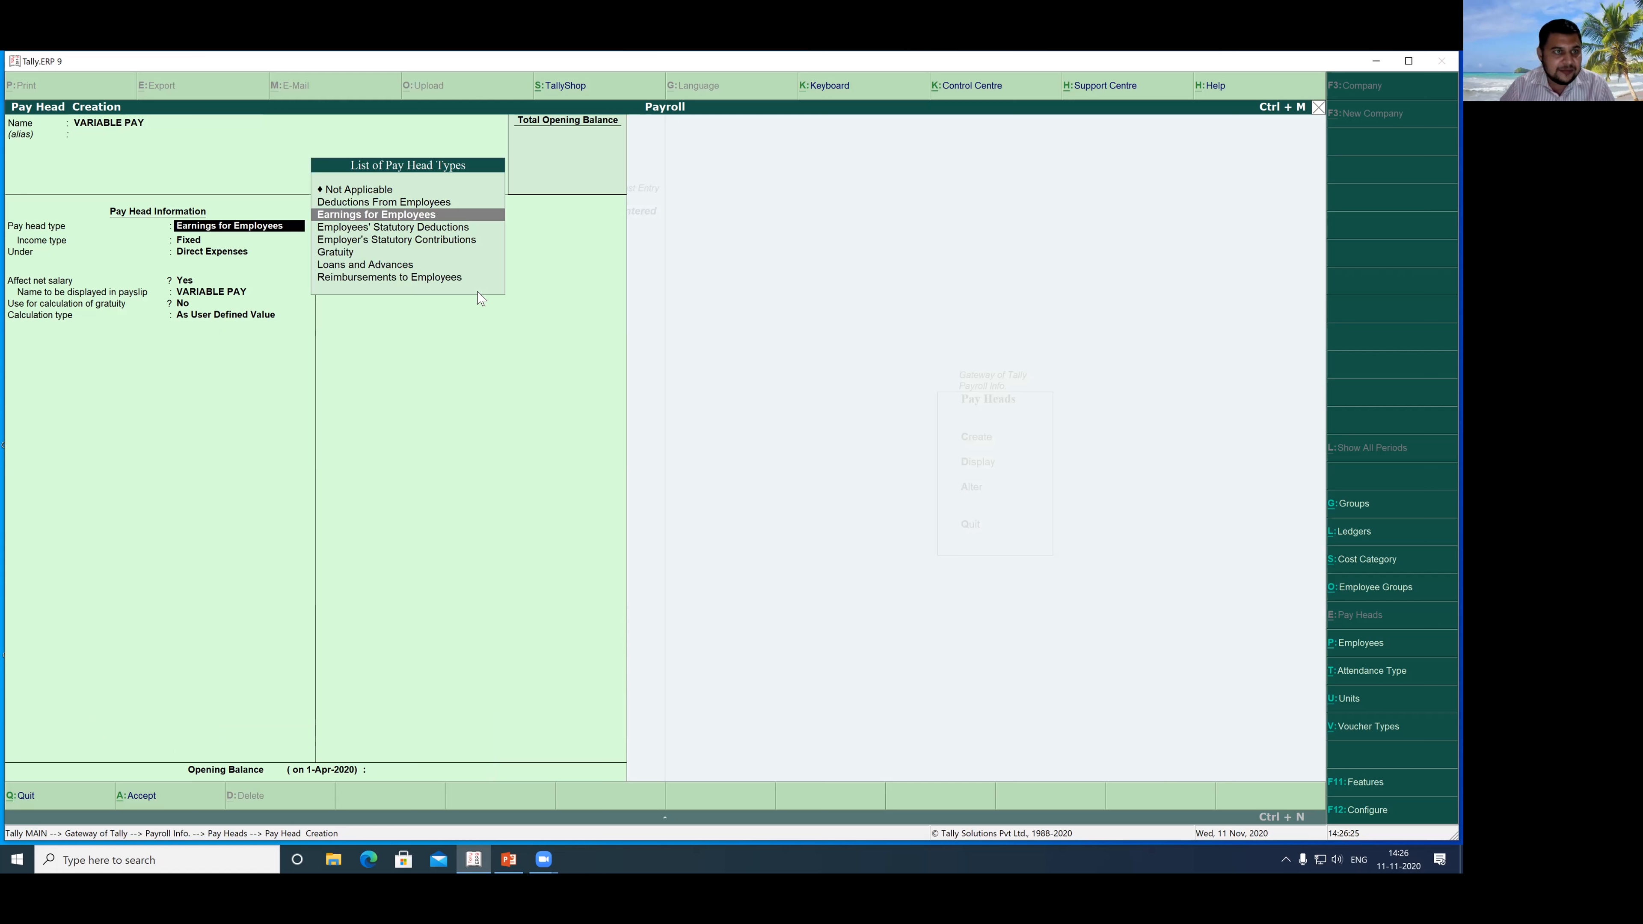
key(Return)
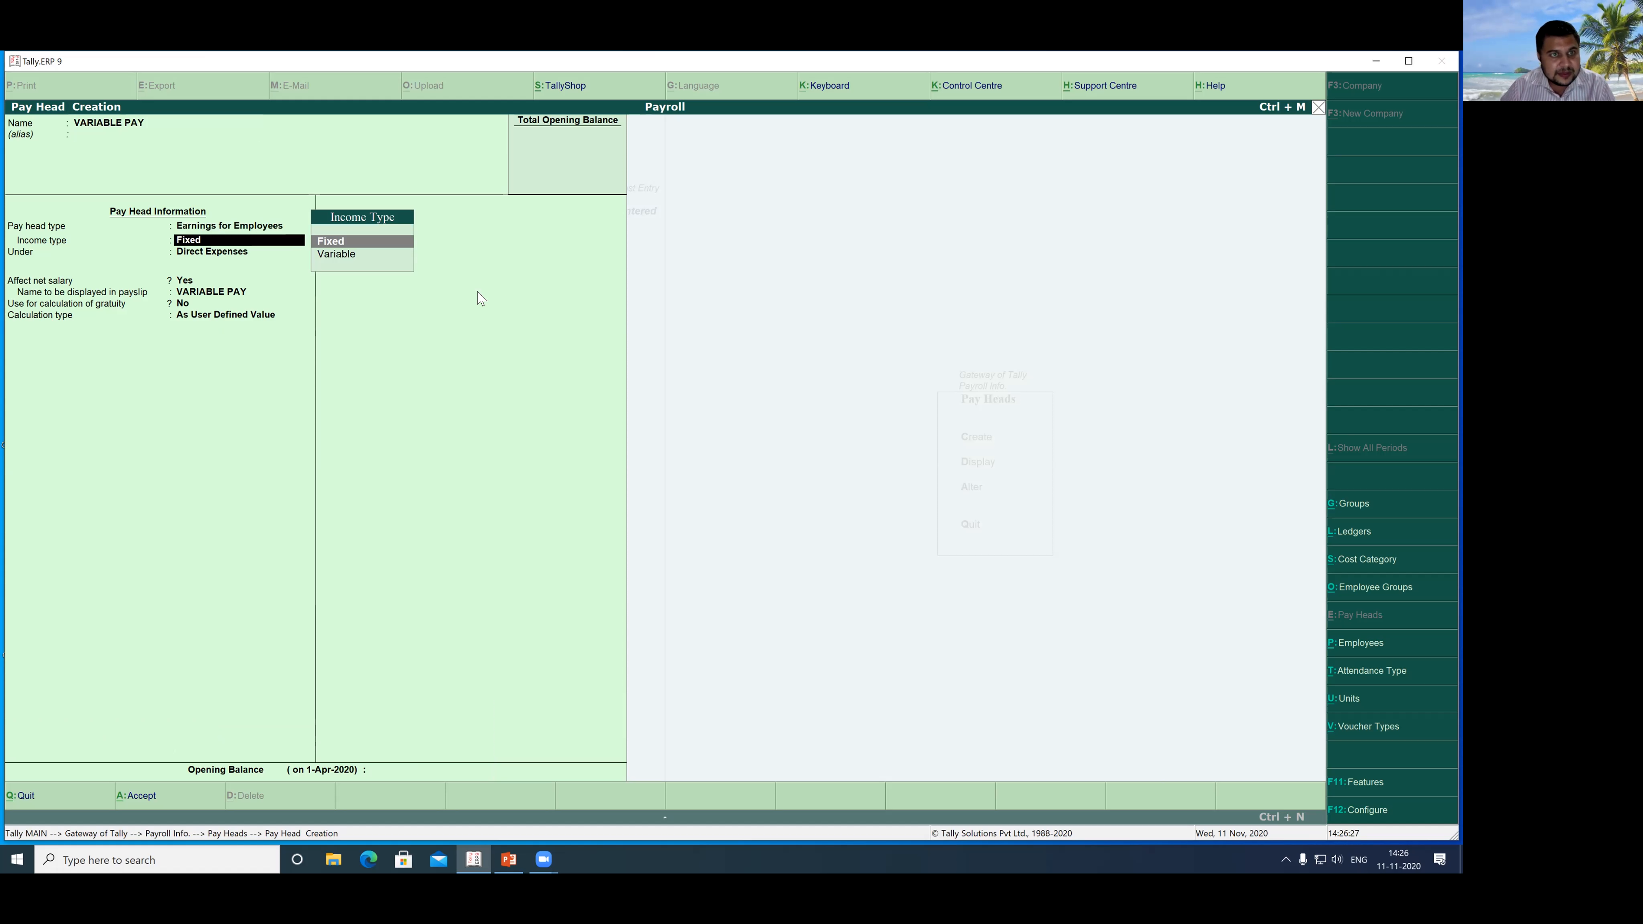
key(Down)
key(Return)
key(Down)
key(Down)
key(Down)
key(Return)
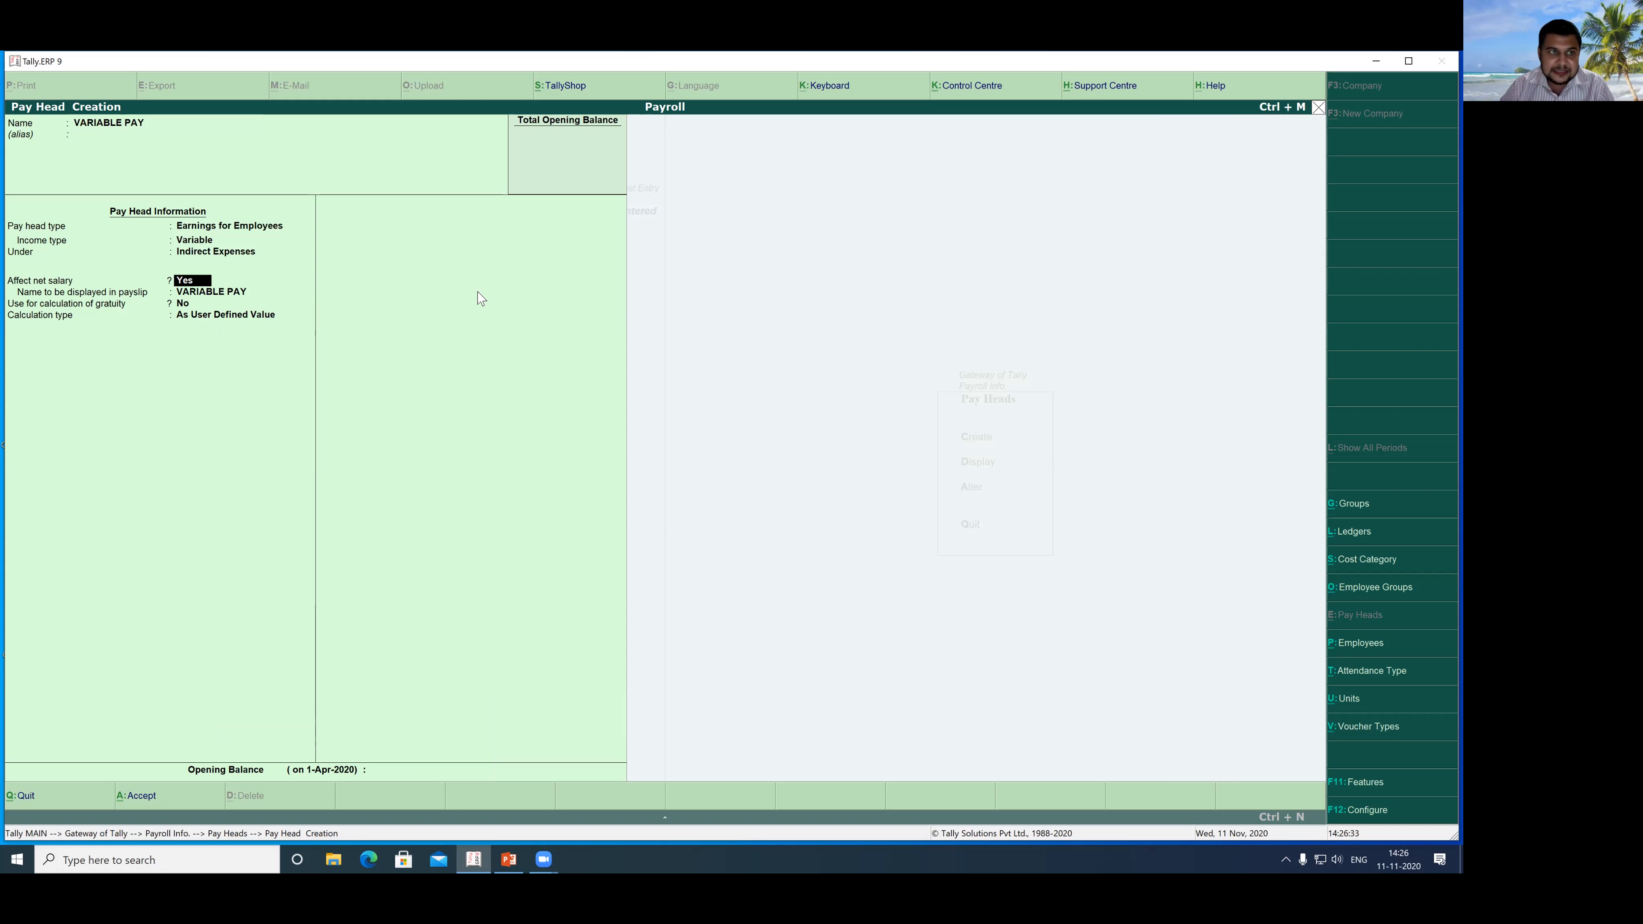
Step: Keep VARIABLE PAY affecting net salary without gratuity, calculated As User Defined Value, and save it without an opening balance
key(Return)
key(Return)
key(Return)
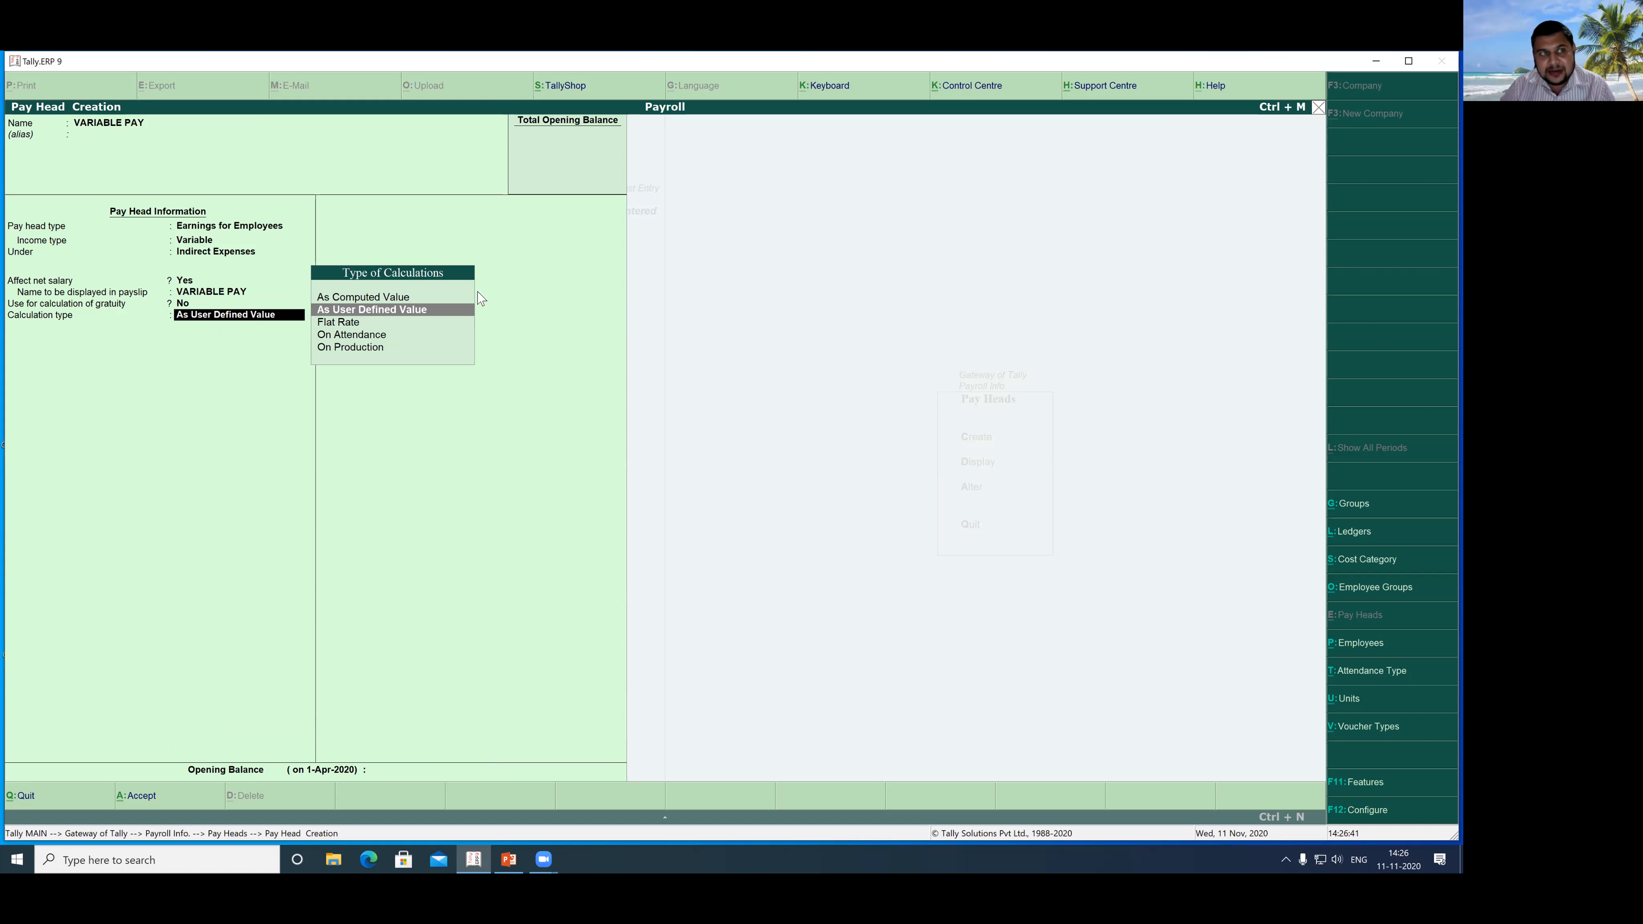
key(Return)
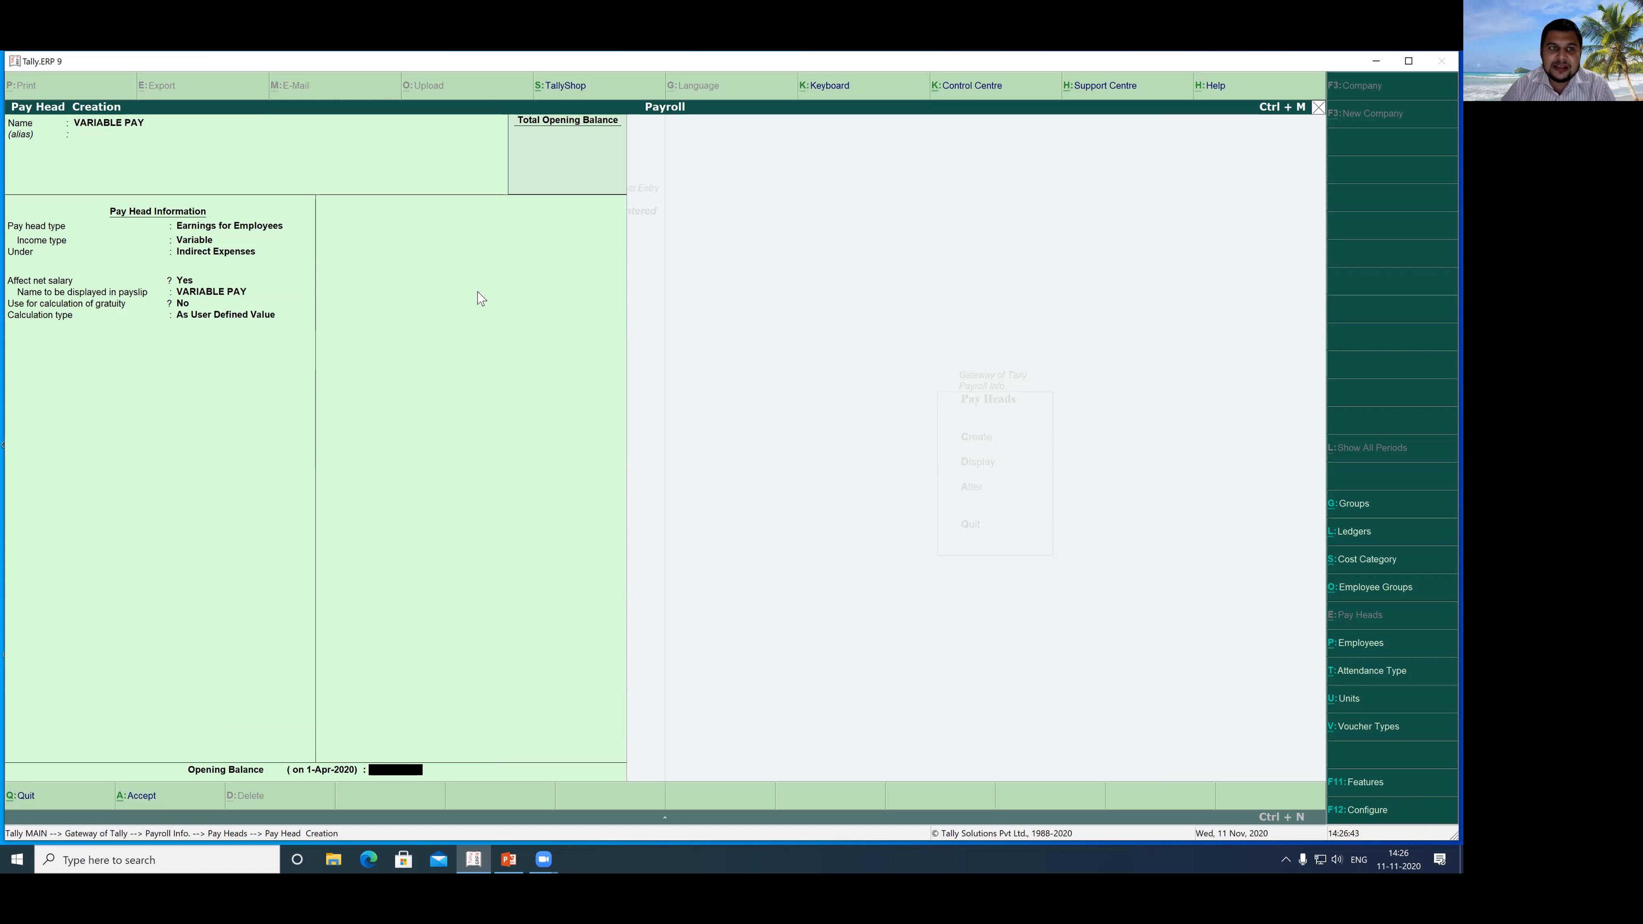
key(Return)
key(Return)
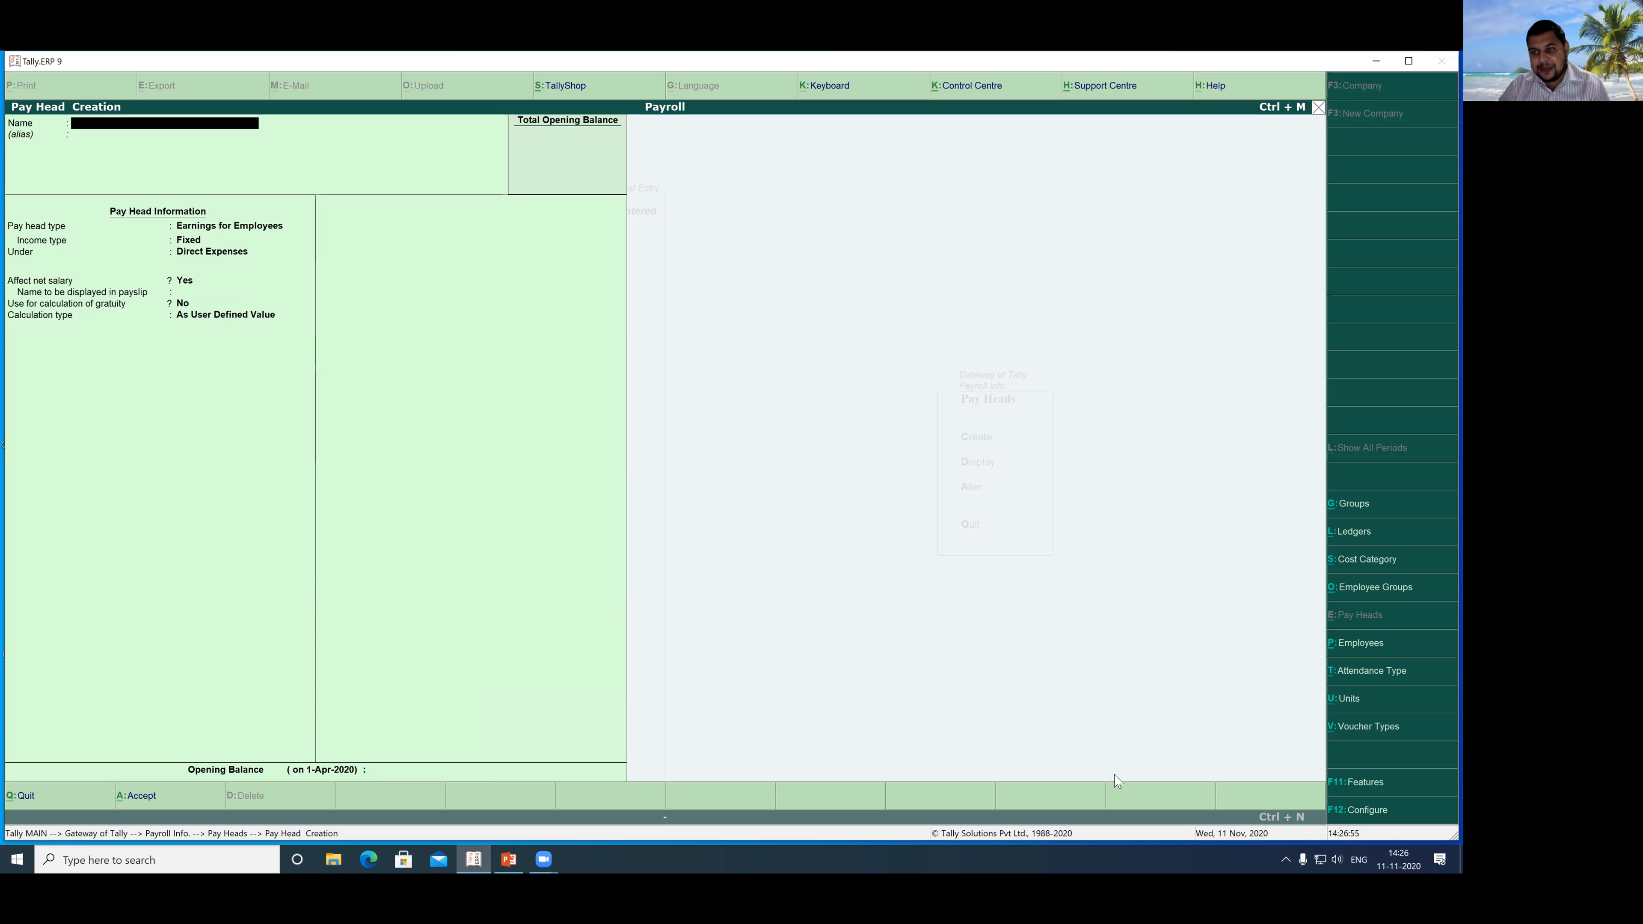
click(1358, 781)
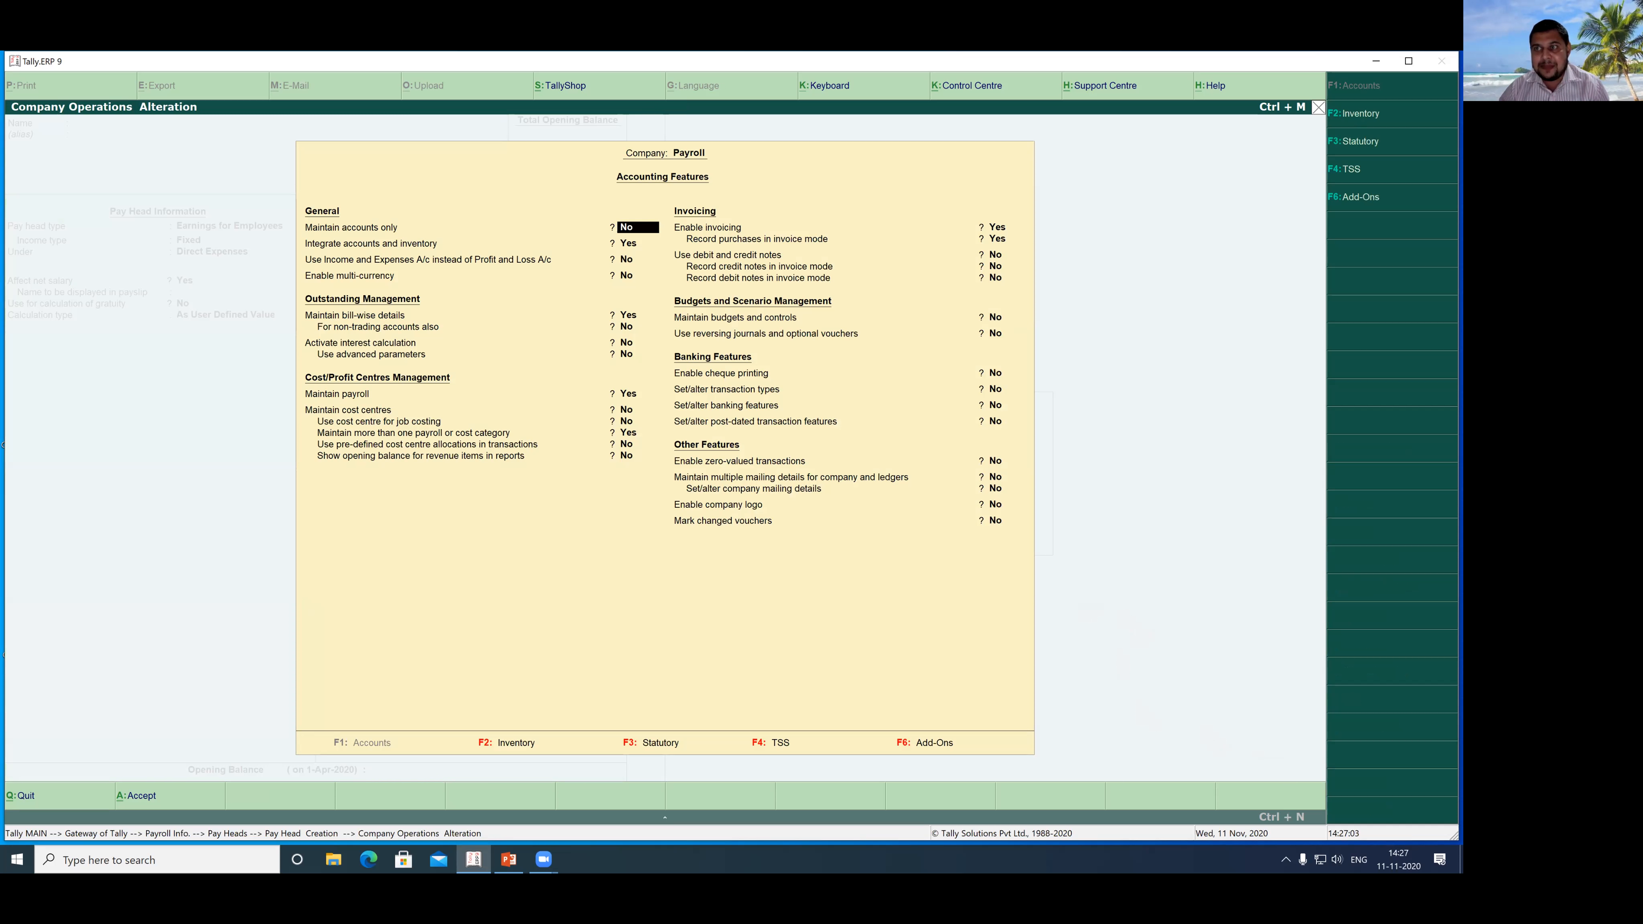
key(ctrl+a)
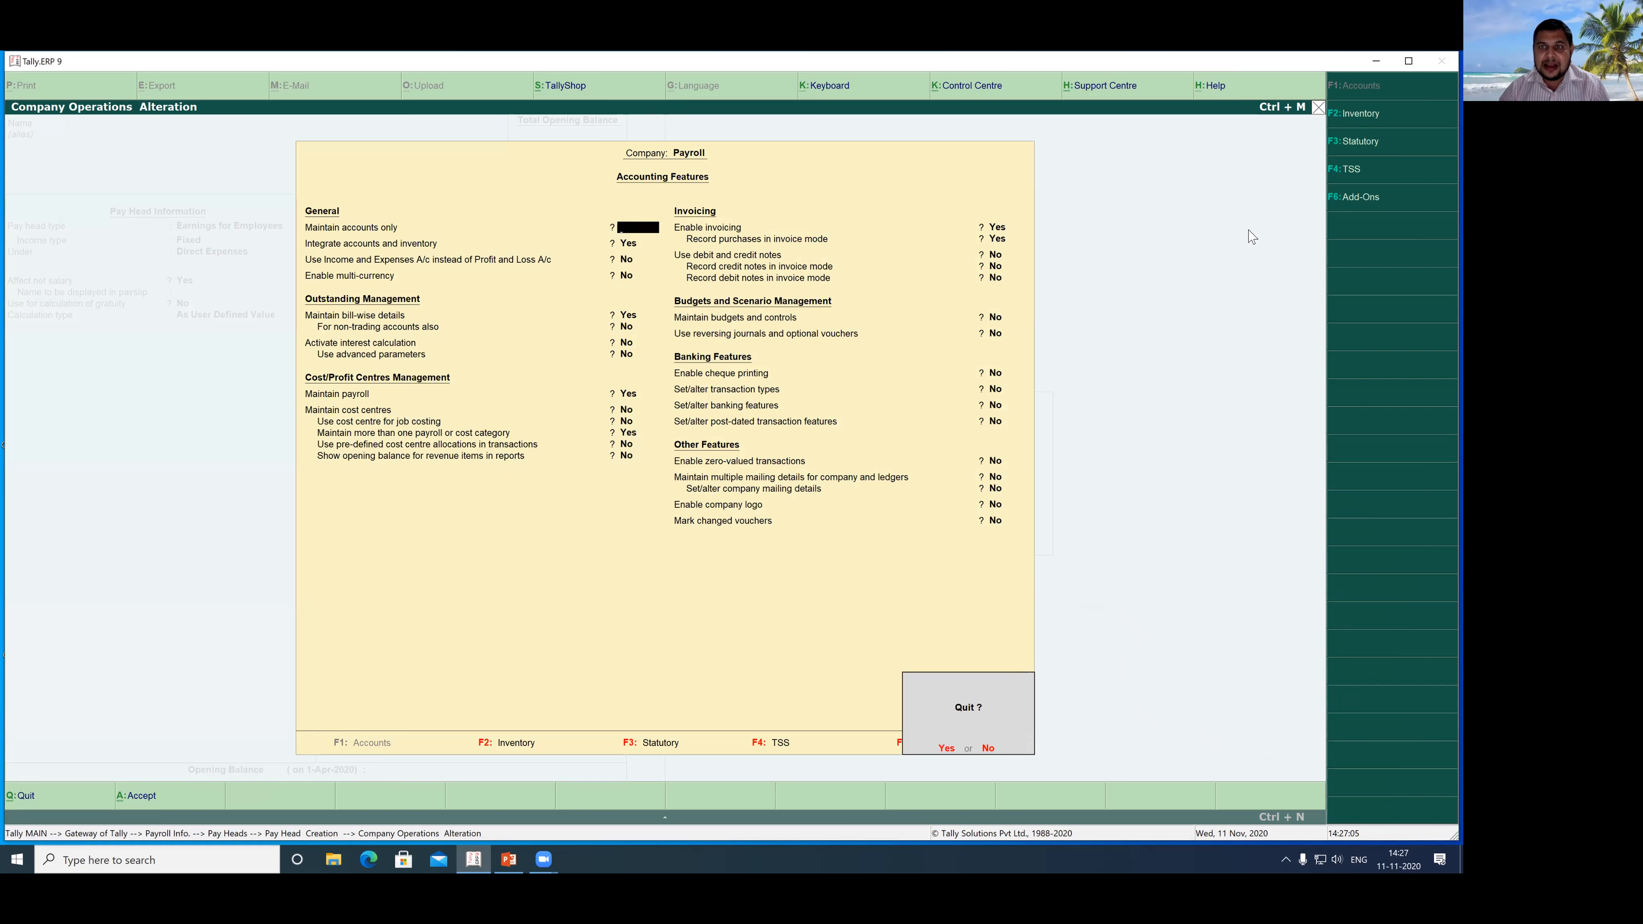
key(Return)
Step: Return to the Gateway of Tally and open the company's Statutory & Taxation features
key(Escape)
key(Escape)
key(Escape)
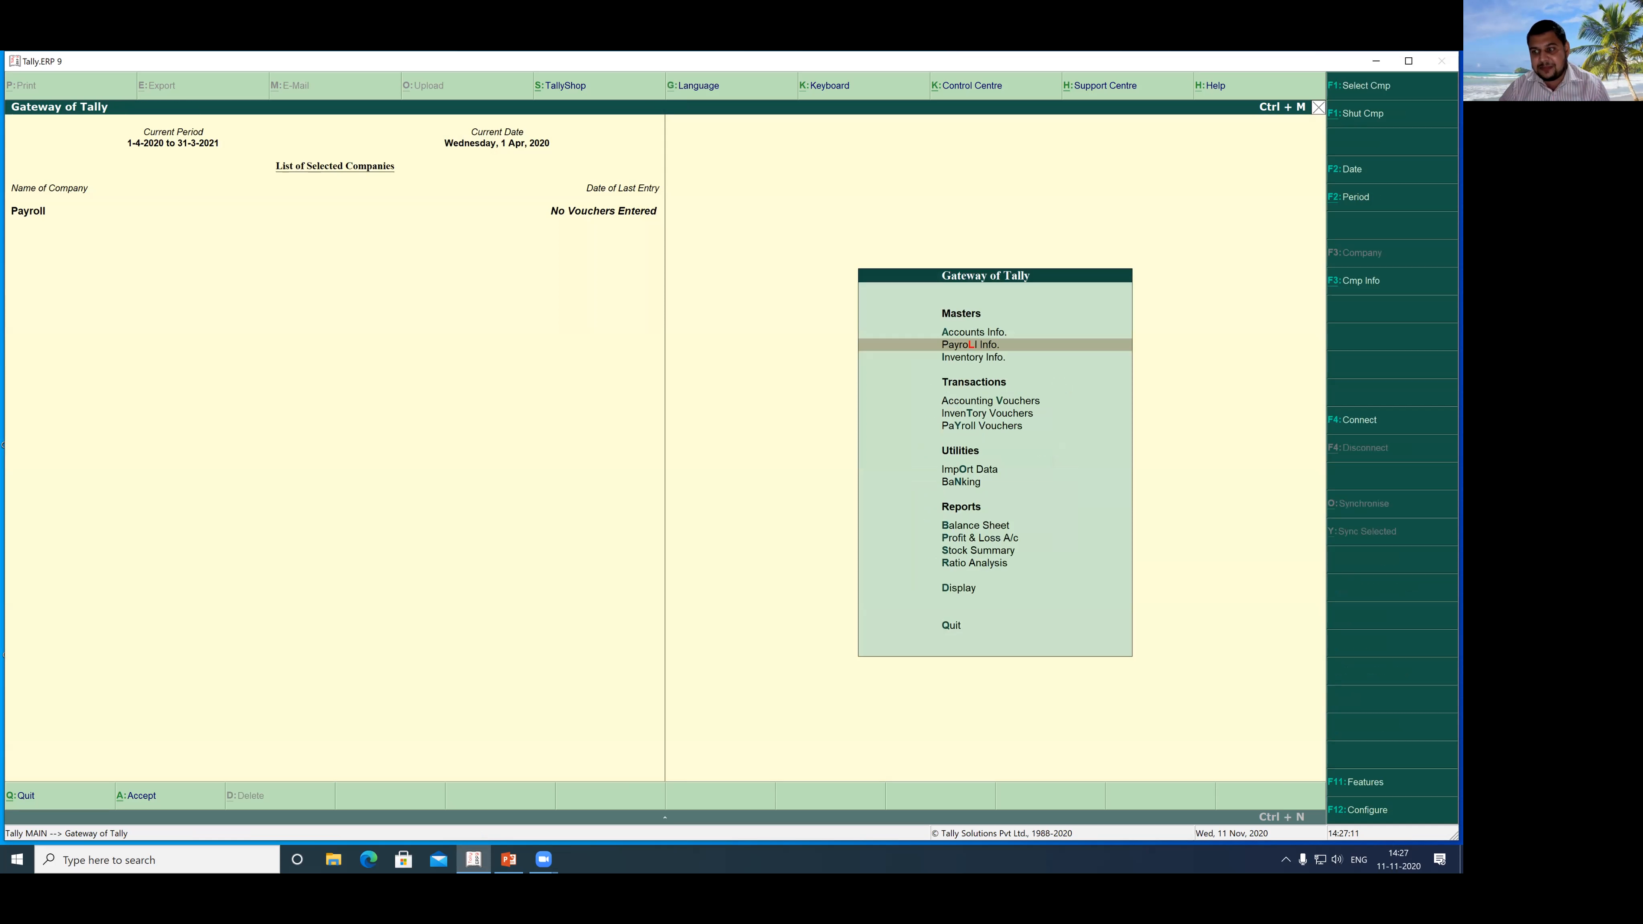
click(1358, 783)
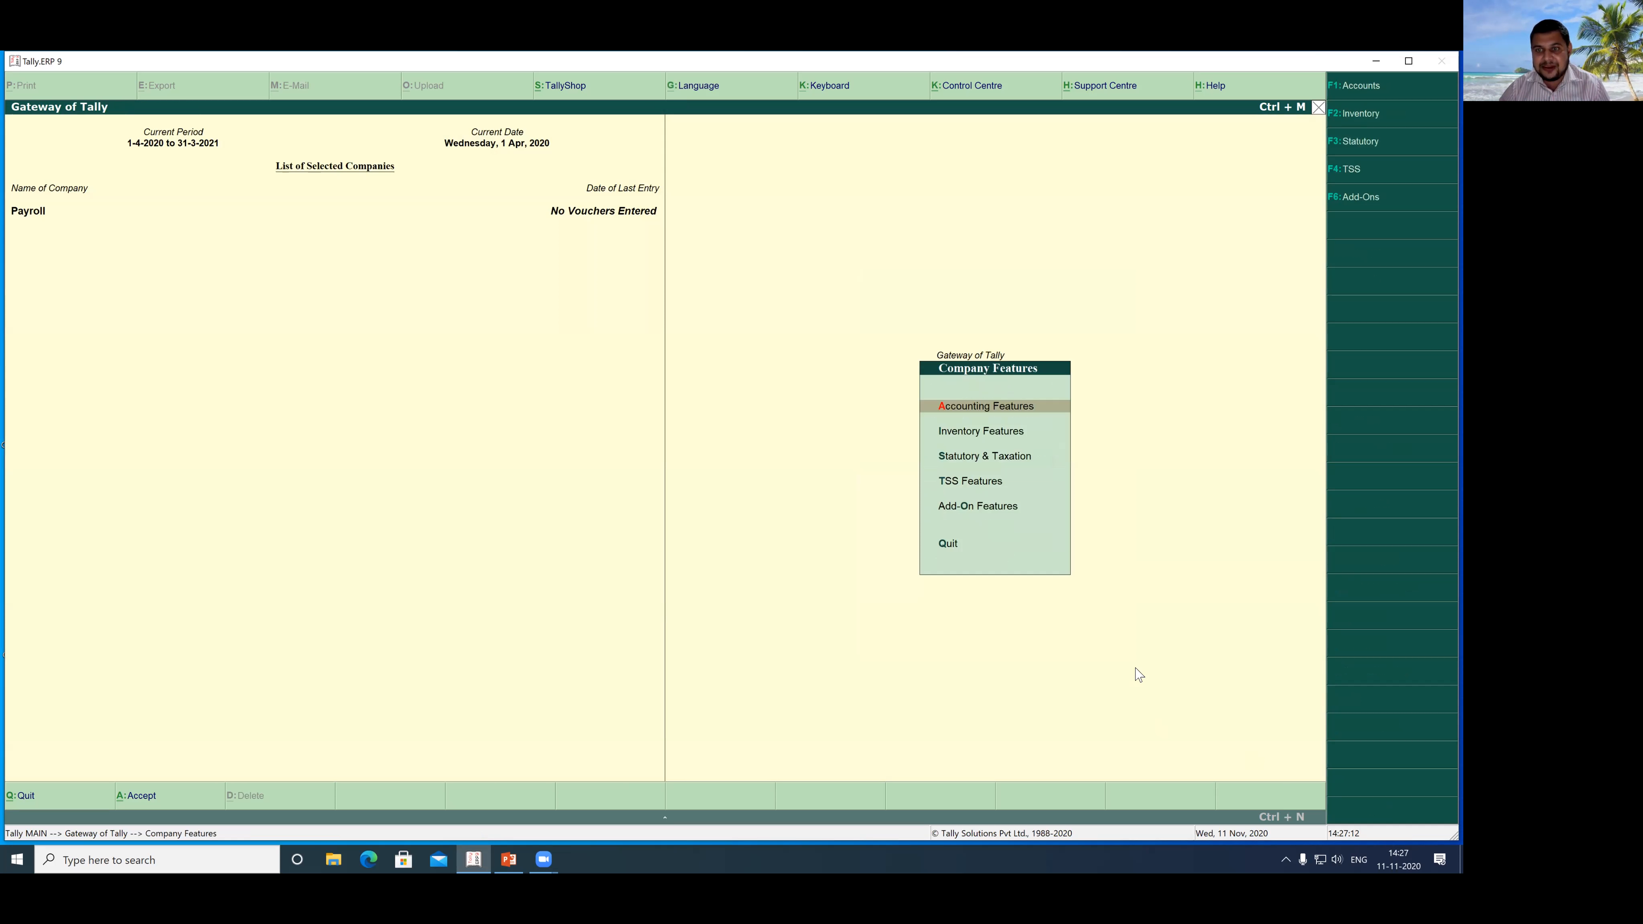
key(Down)
key(Down)
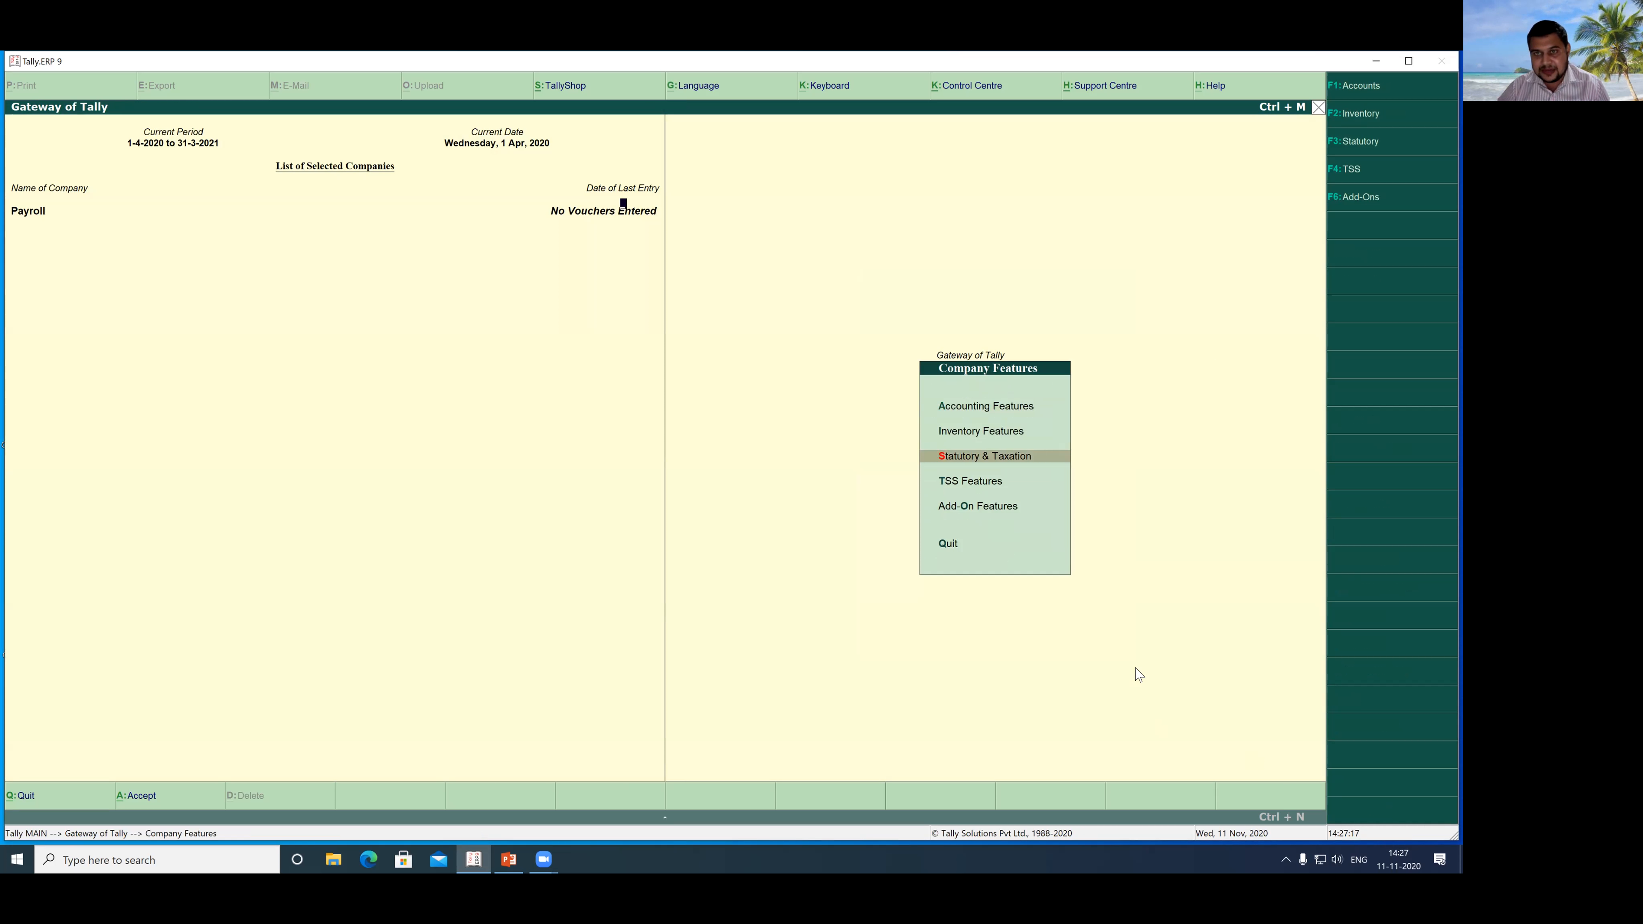
key(Return)
Step: Enable payroll statutory for the company and open its payroll statutory details for entry
key(Return)
key(Return)
key(Return)
key(Return)
key(Return)
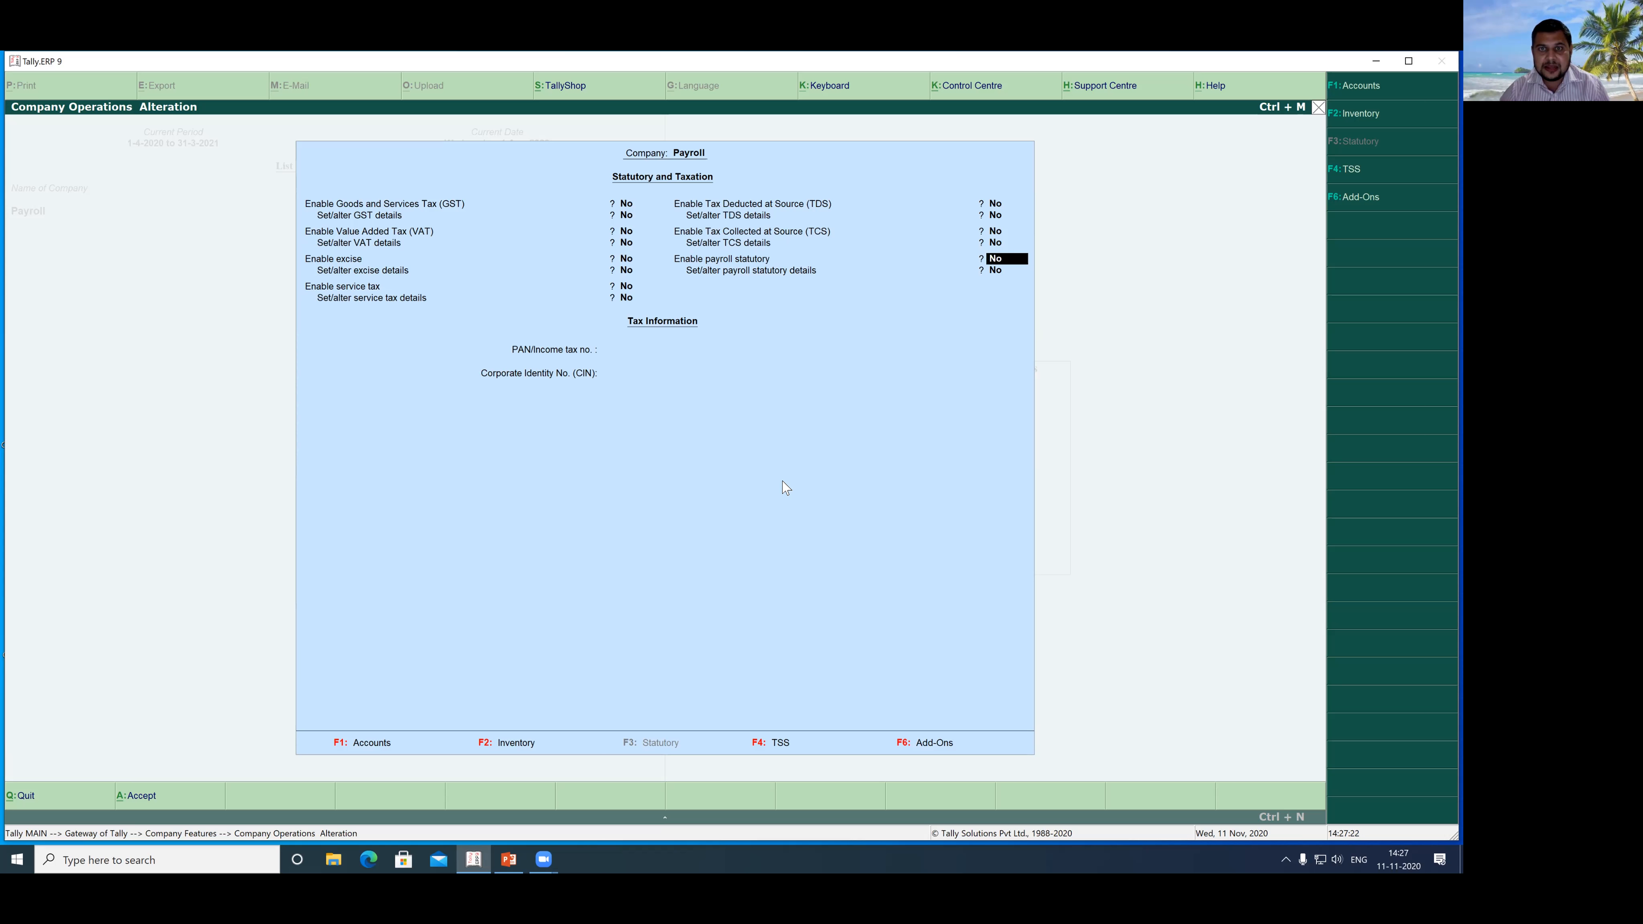
mouse_move(656, 247)
mouse_down()
mouse_move(822, 293)
mouse_move(1041, 294)
mouse_up()
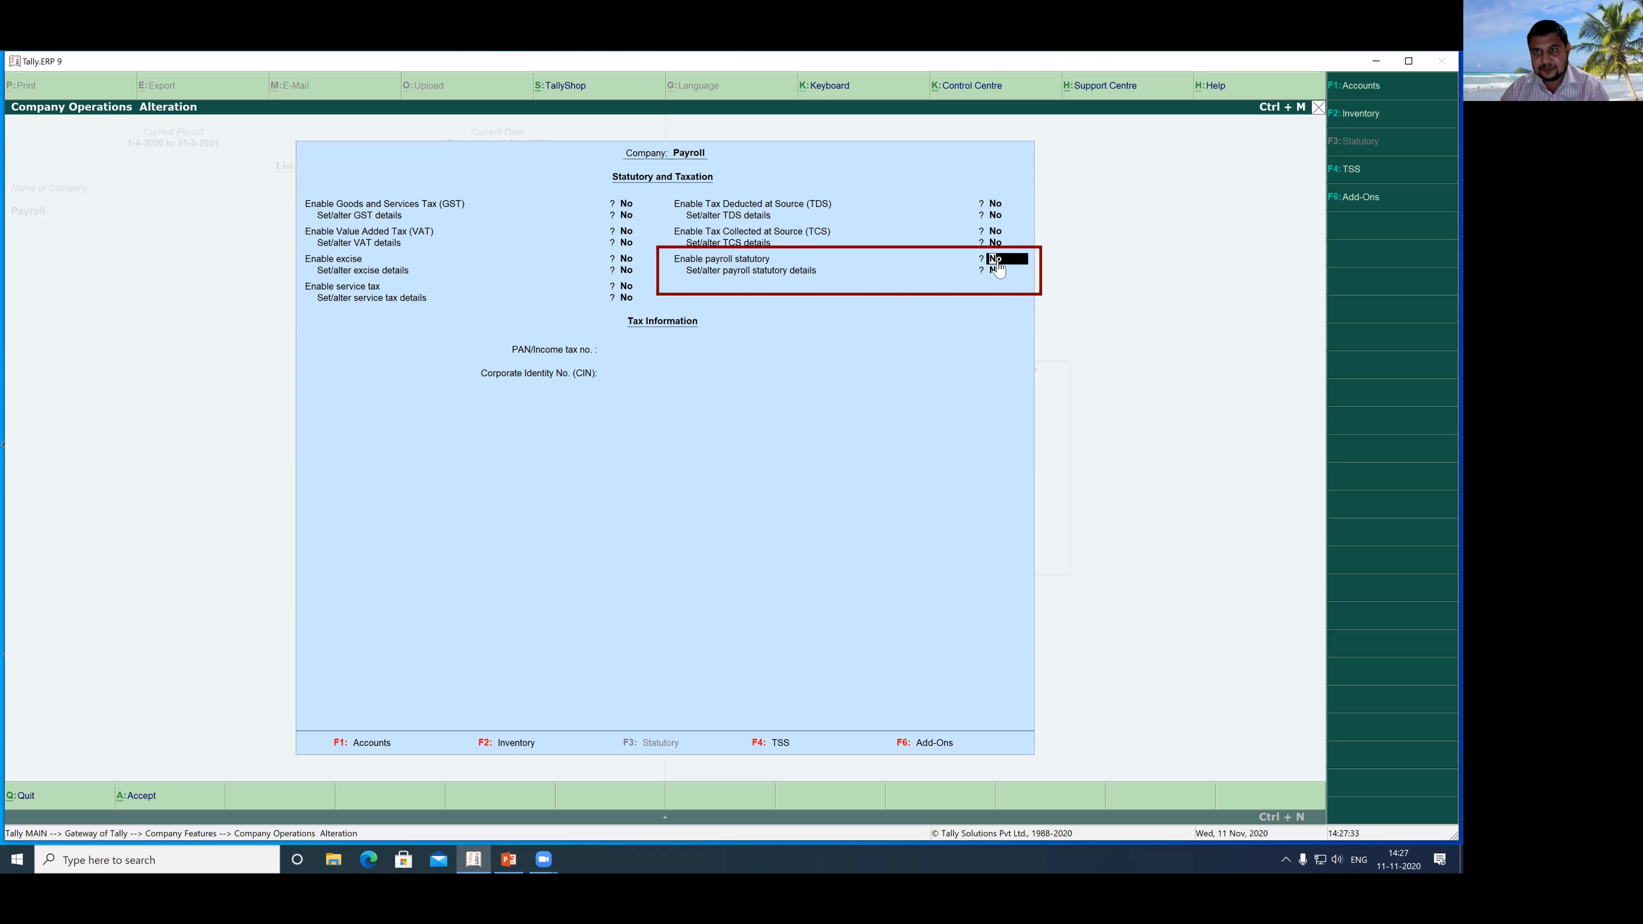
text(Y)
key(Return)
text(Y)
key(Return)
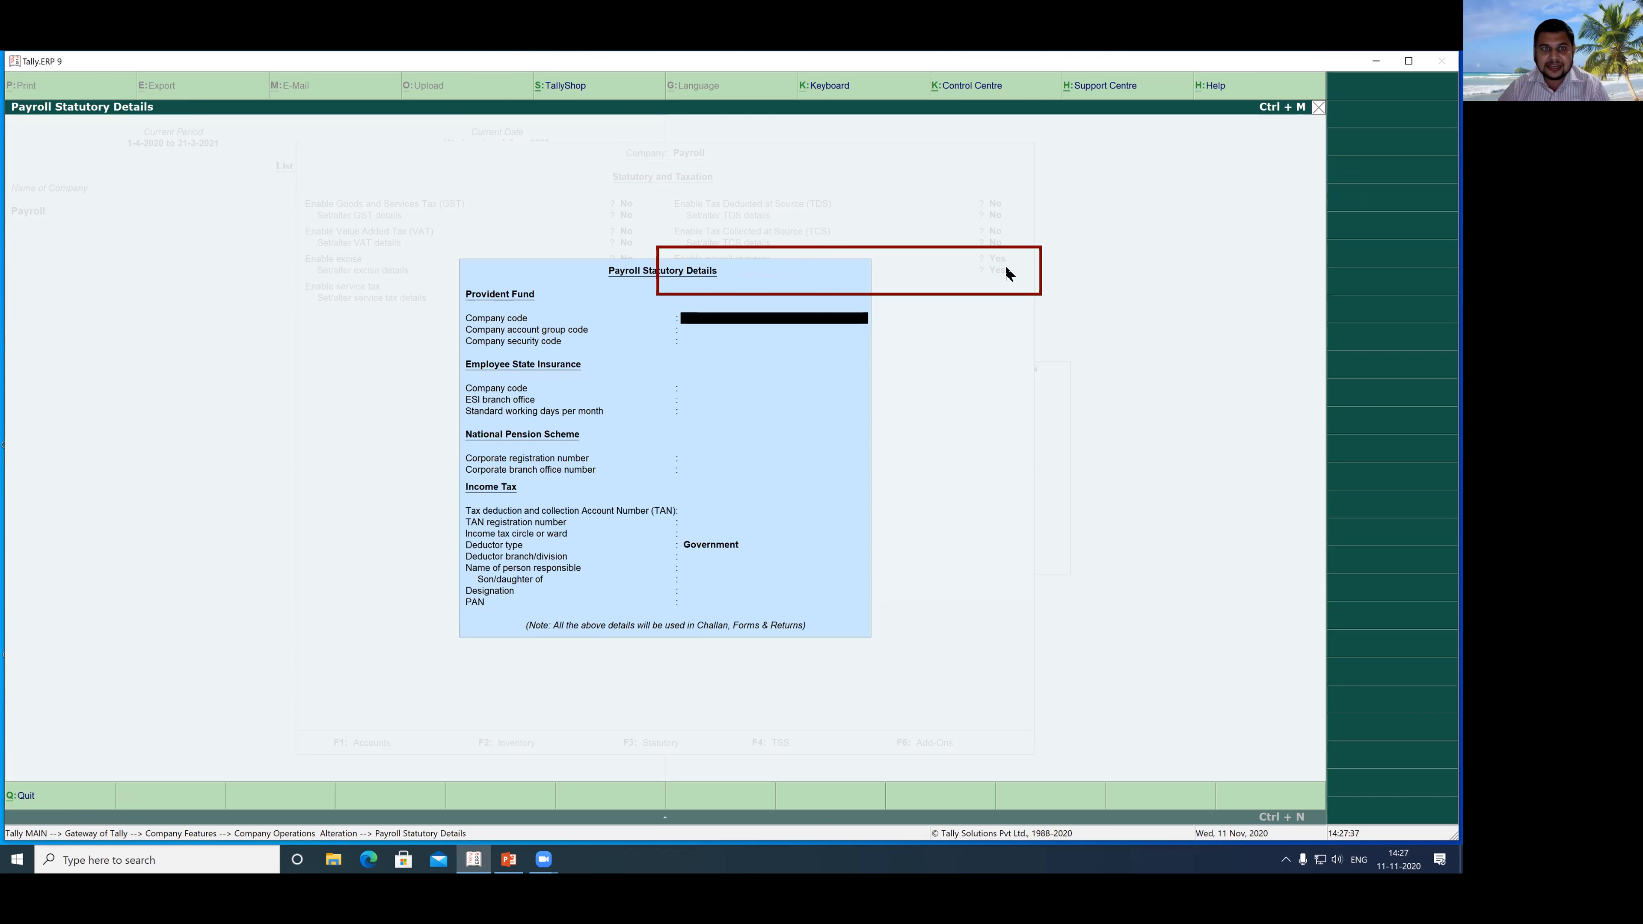
Step: Leave the payroll statutory codes and registration fields blank, keep deductor type Government, and save the company's Statutory and Taxation features
key(Return)
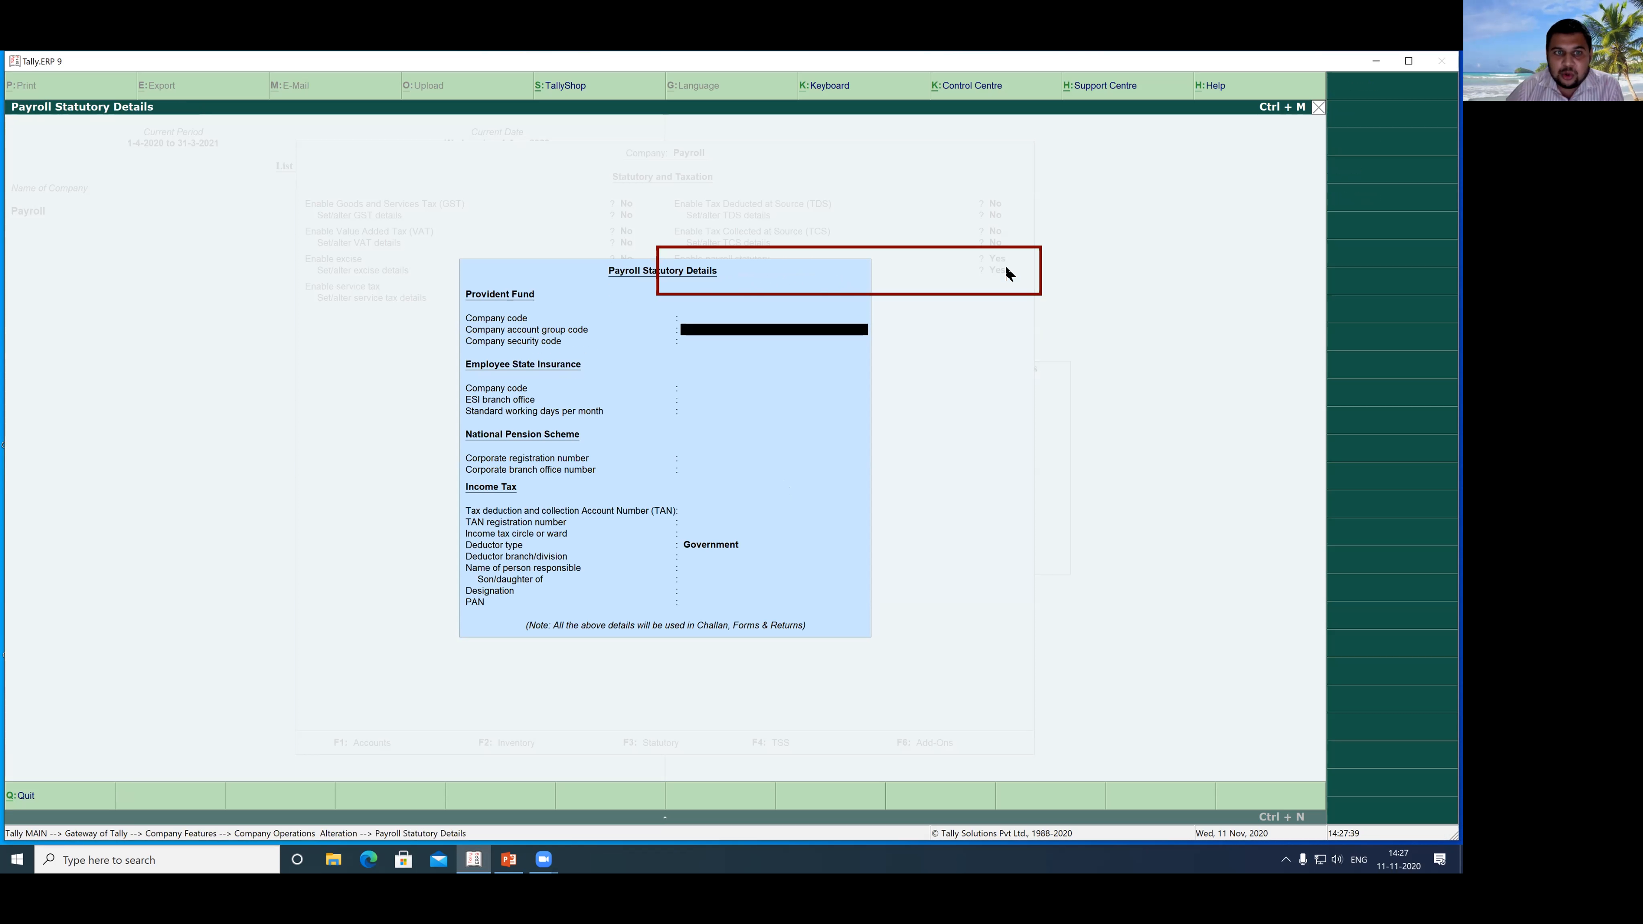
key(Return)
key(Return)
key(Return)
key(Return)
key(Return)
key(Return)
key(Return)
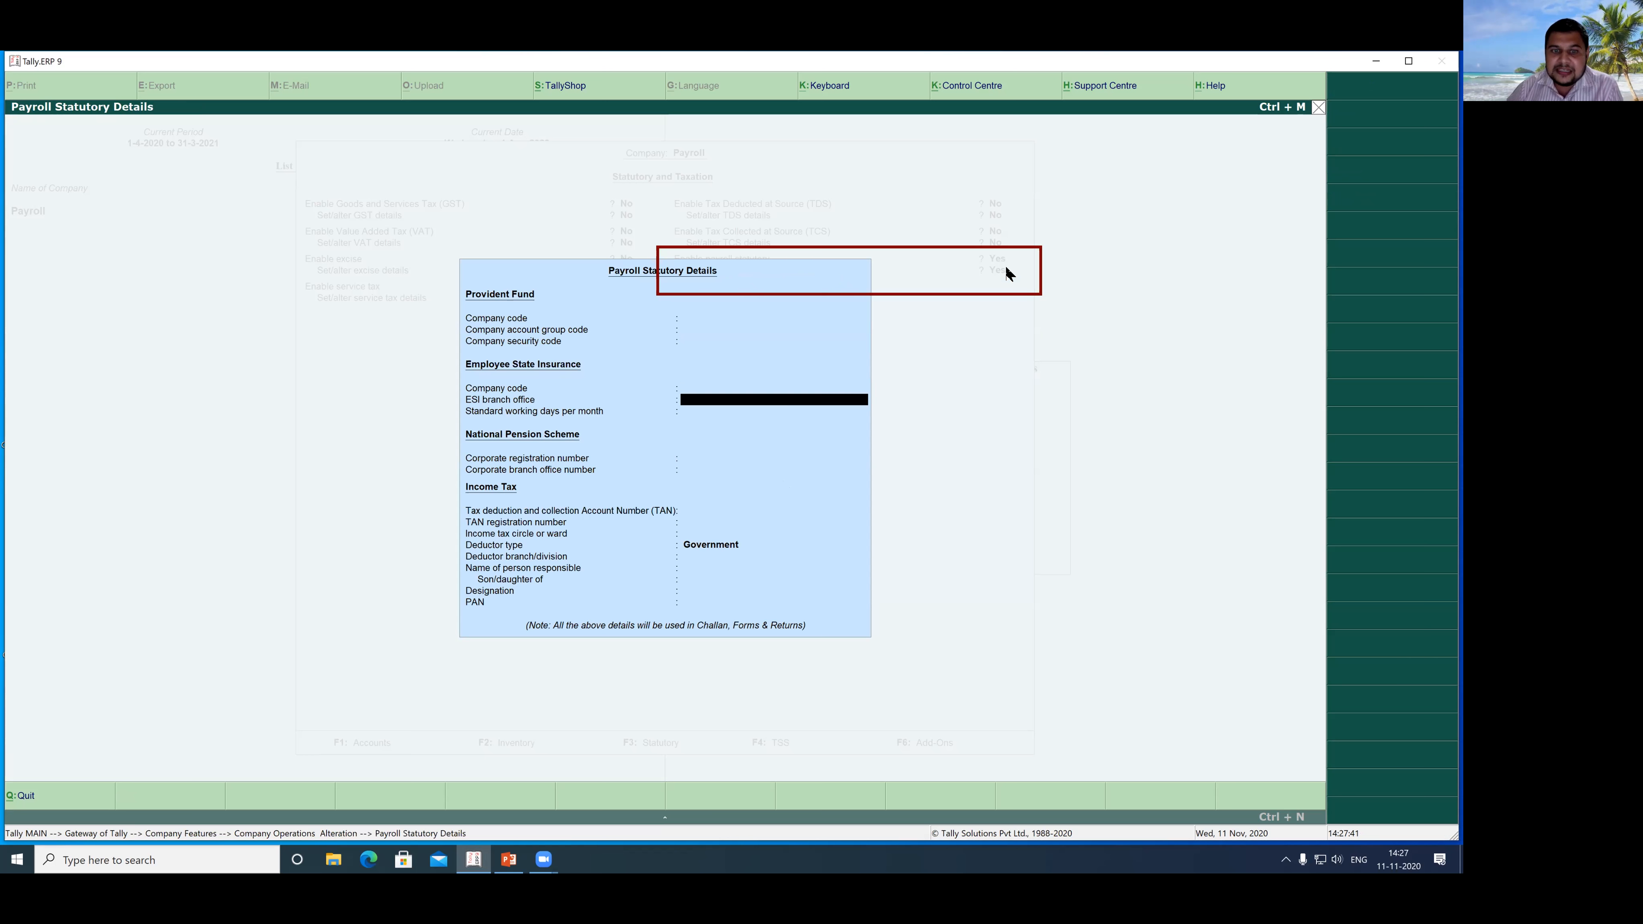
key(Return)
key(Return)
key(Return)
key(Return)
key(Return)
key(Return)
key(Return)
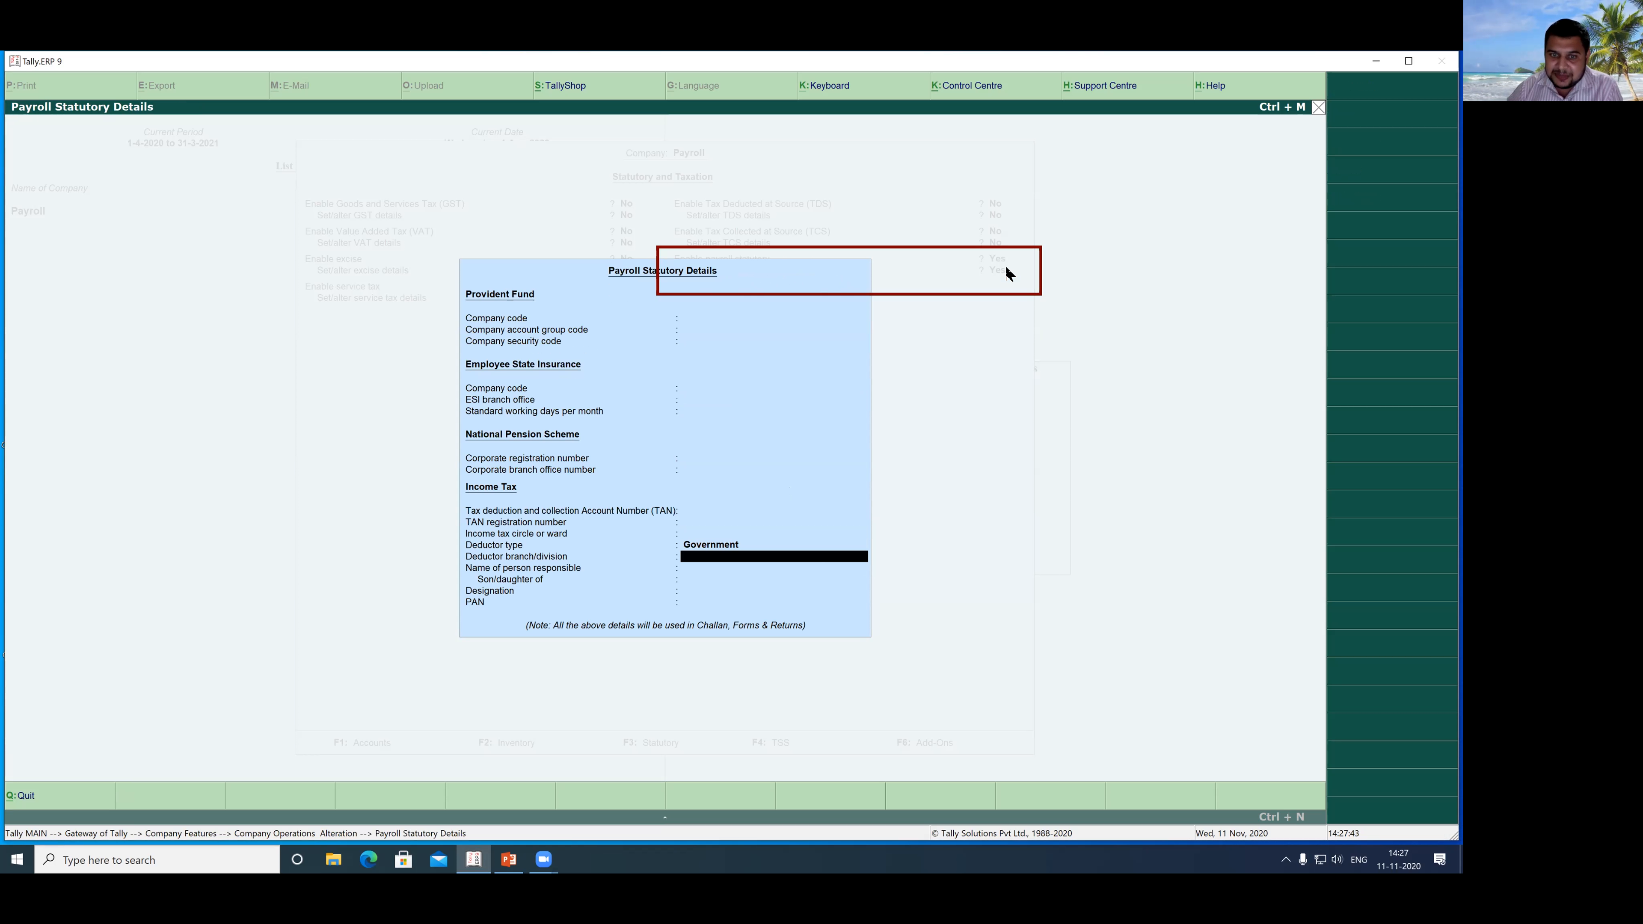
key(Return)
key(Return)
key(Return)
key(Return)
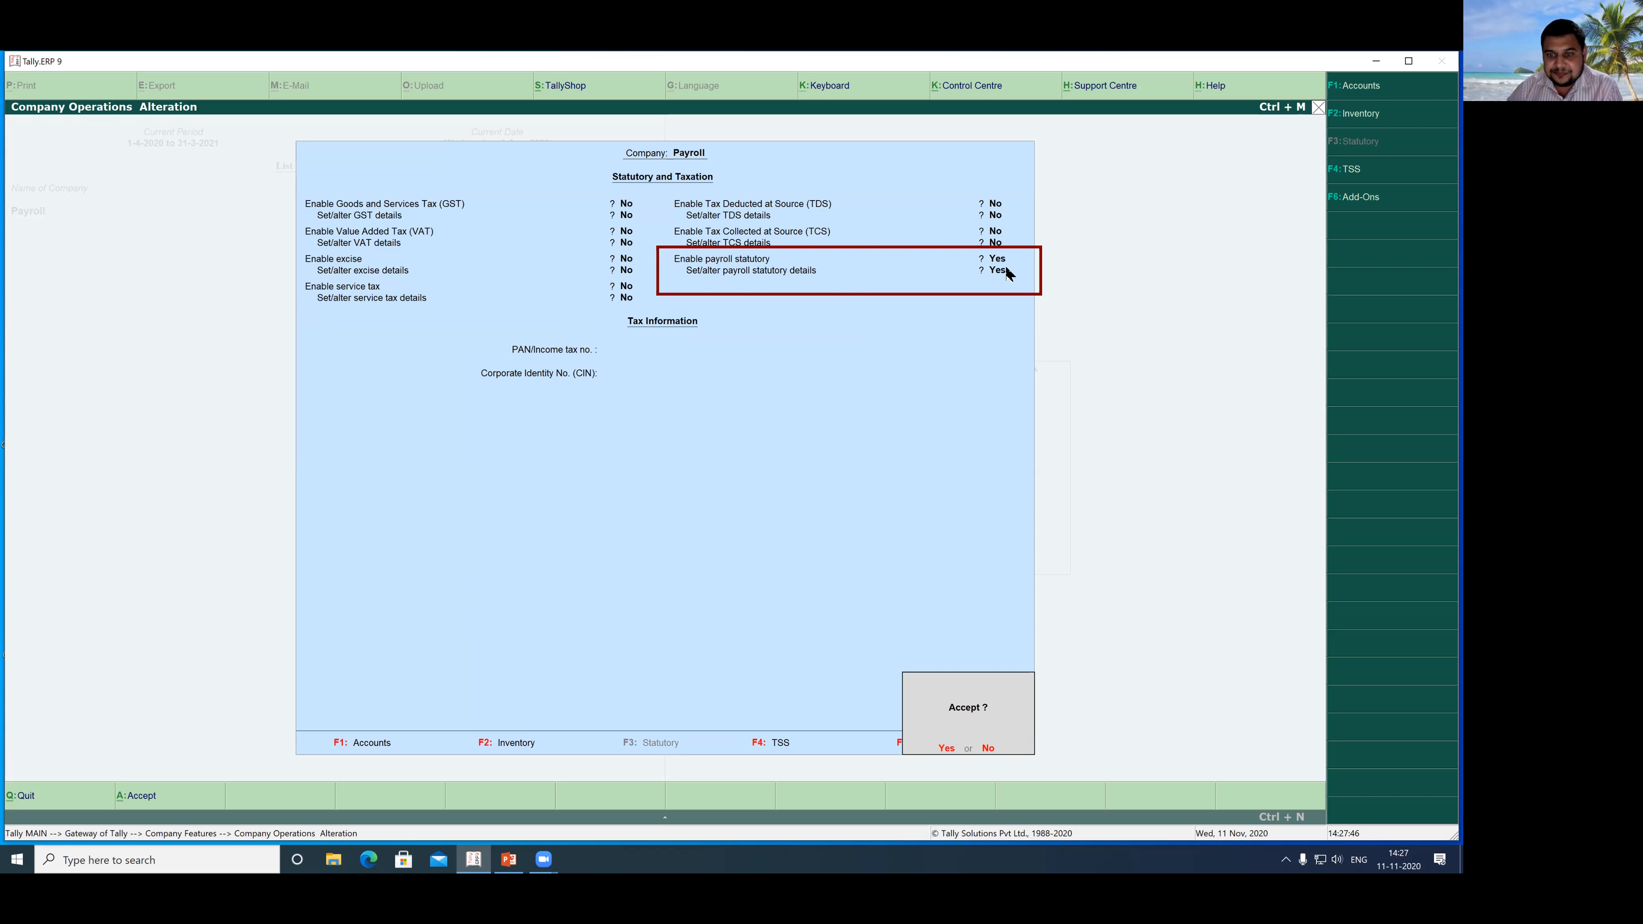
key(Return)
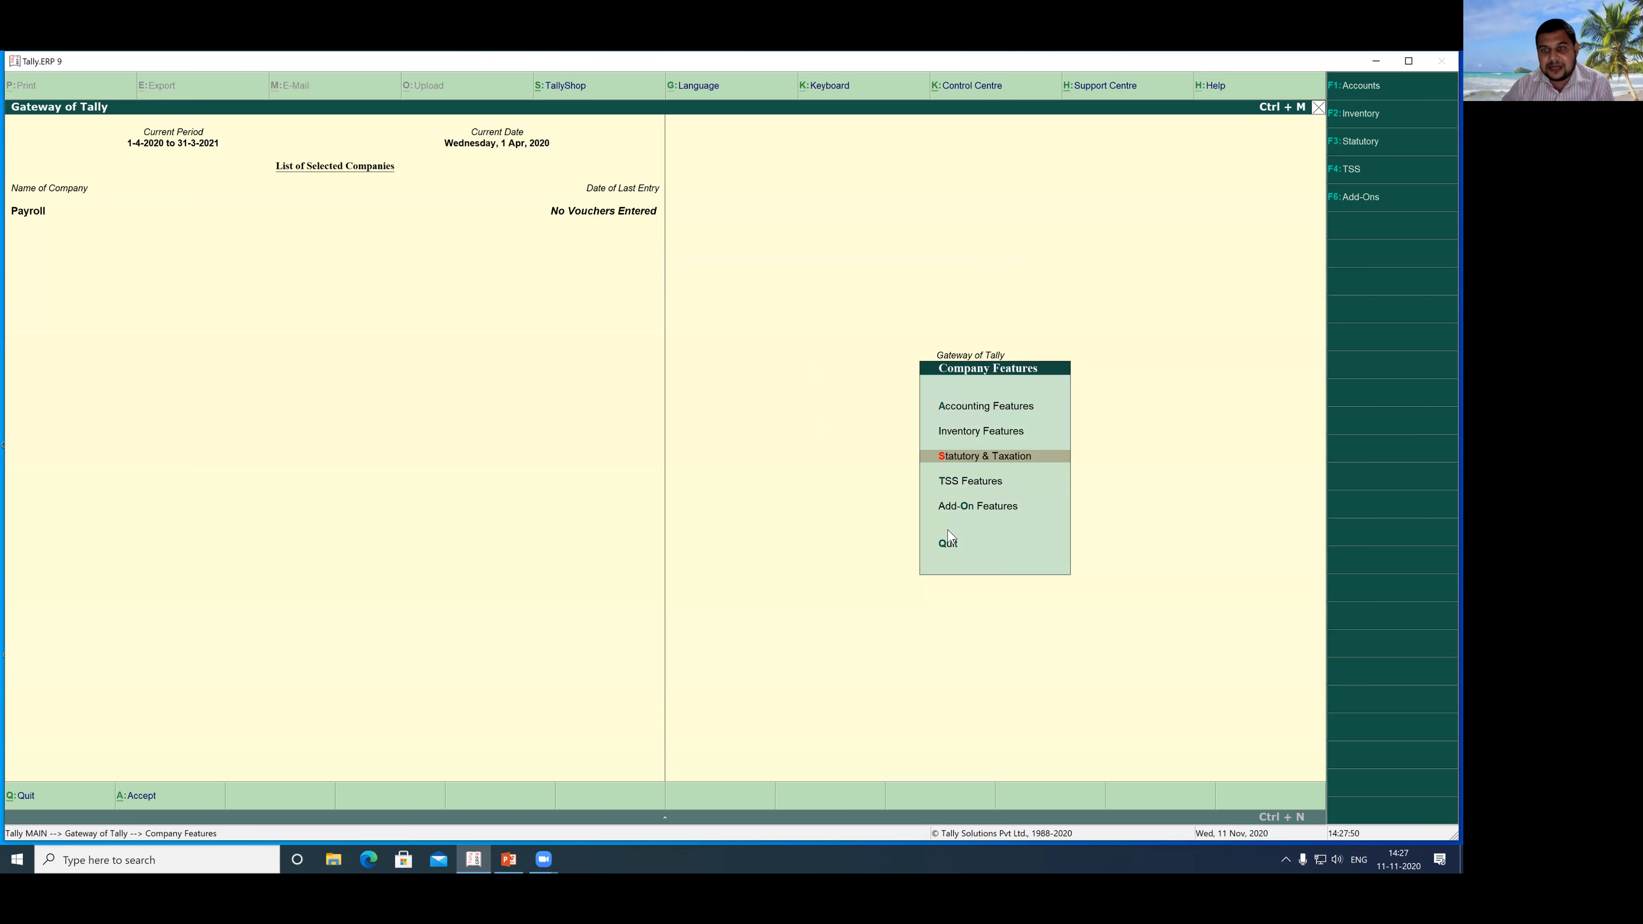
Step: Return to the Gateway of Tally and open the creation form for a new pay head under Payroll Info
key(Escape)
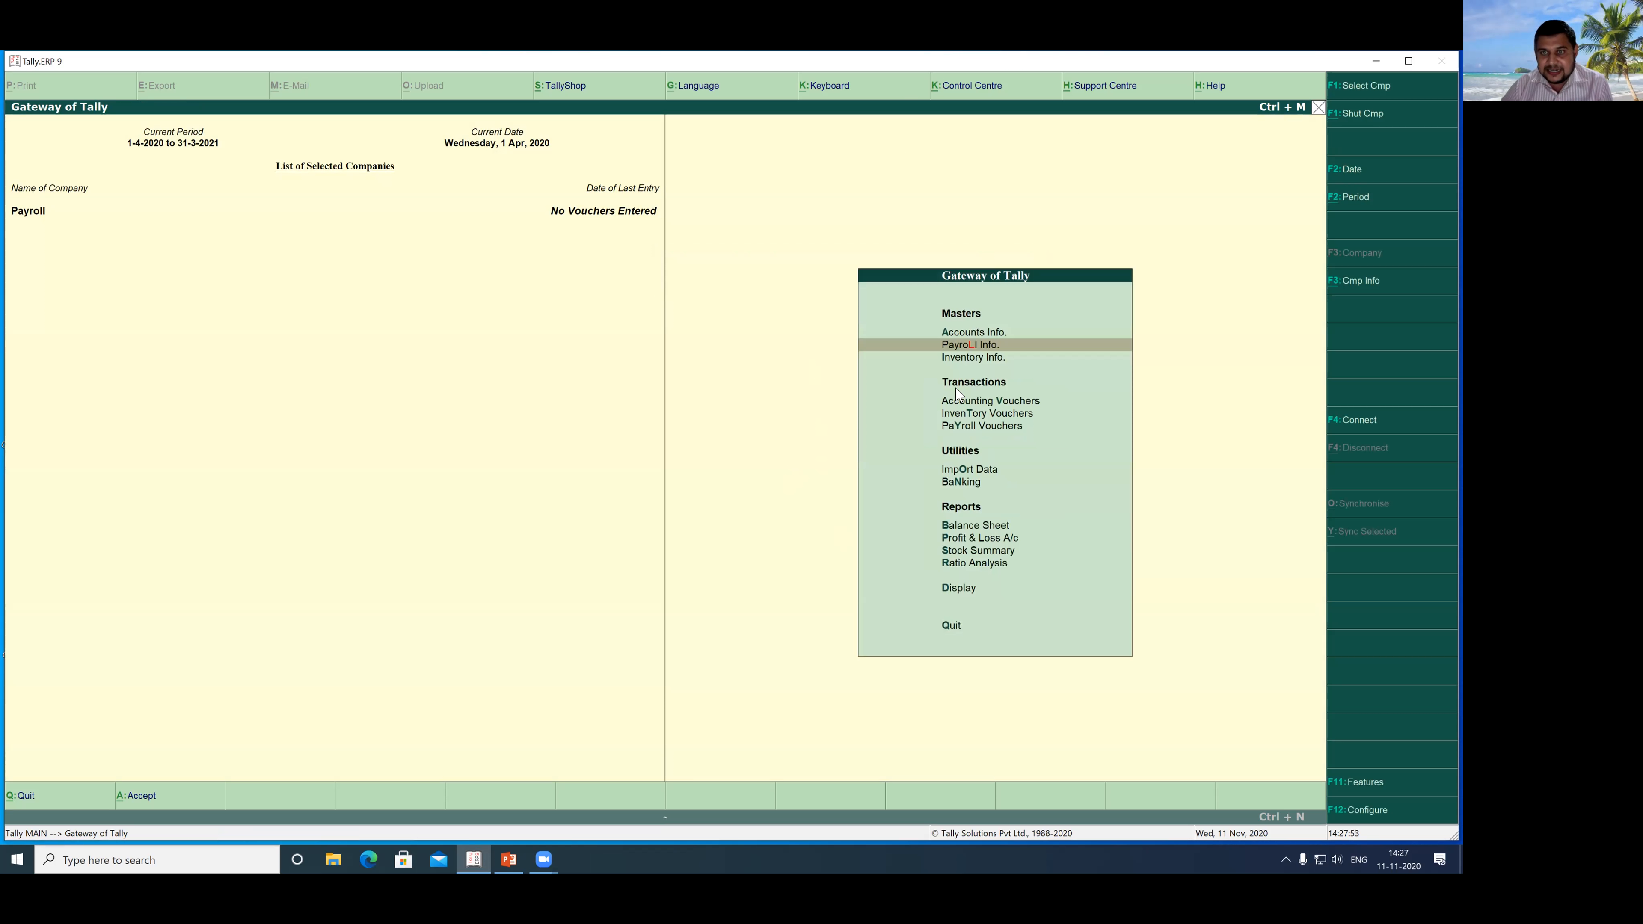
key(Return)
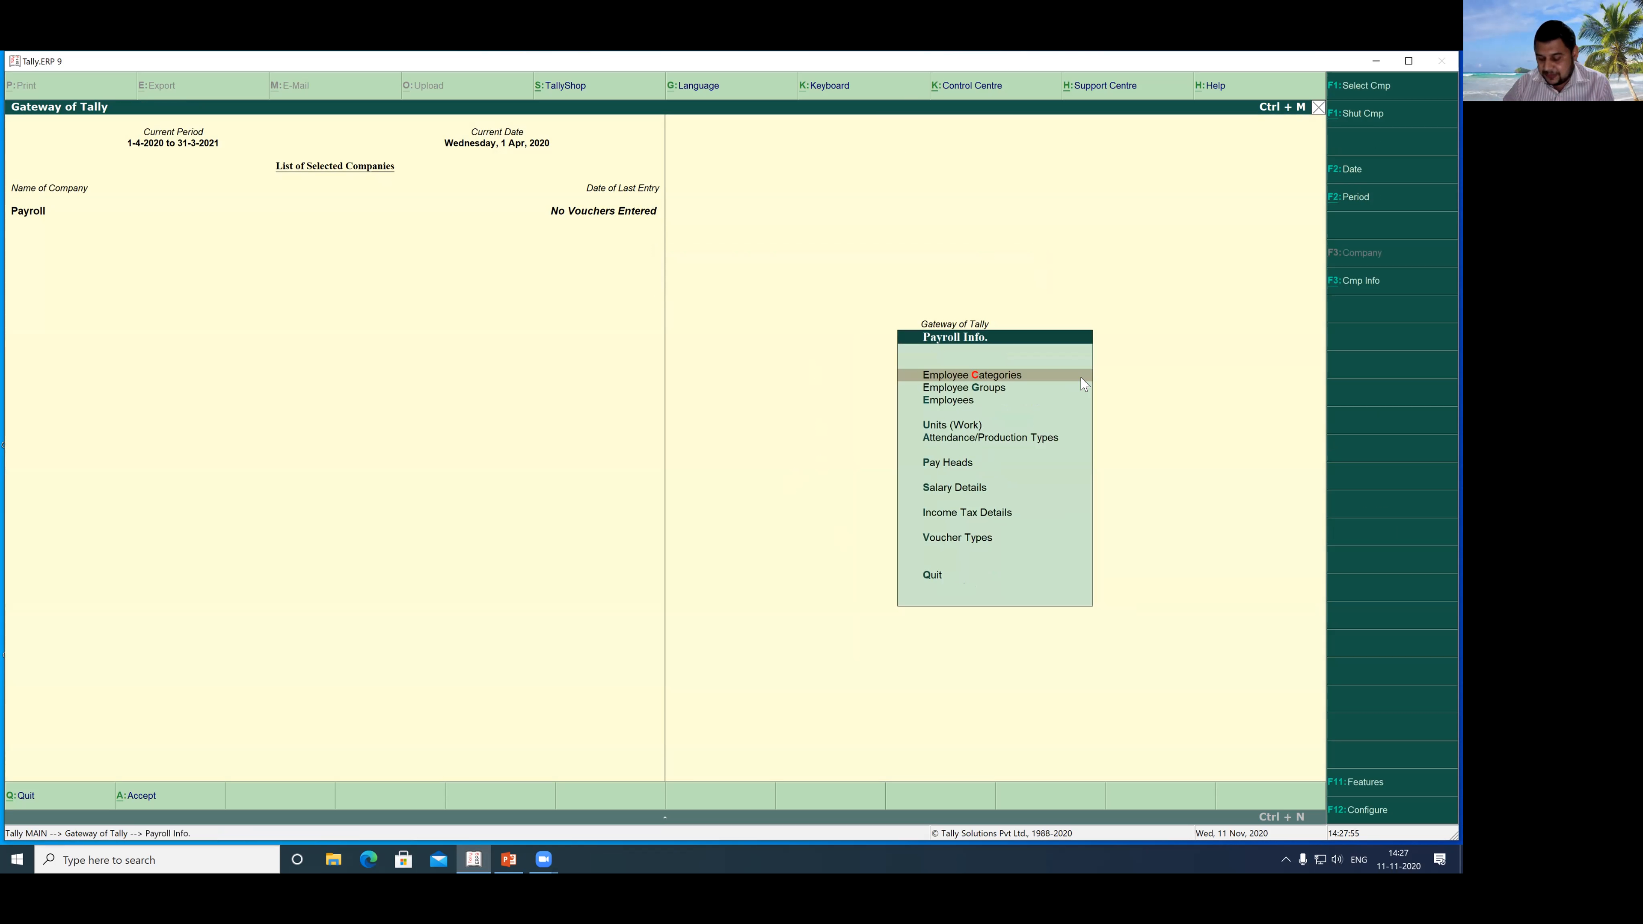
key(Down)
key(Down)
key(Down)
key(Down)
key(Down)
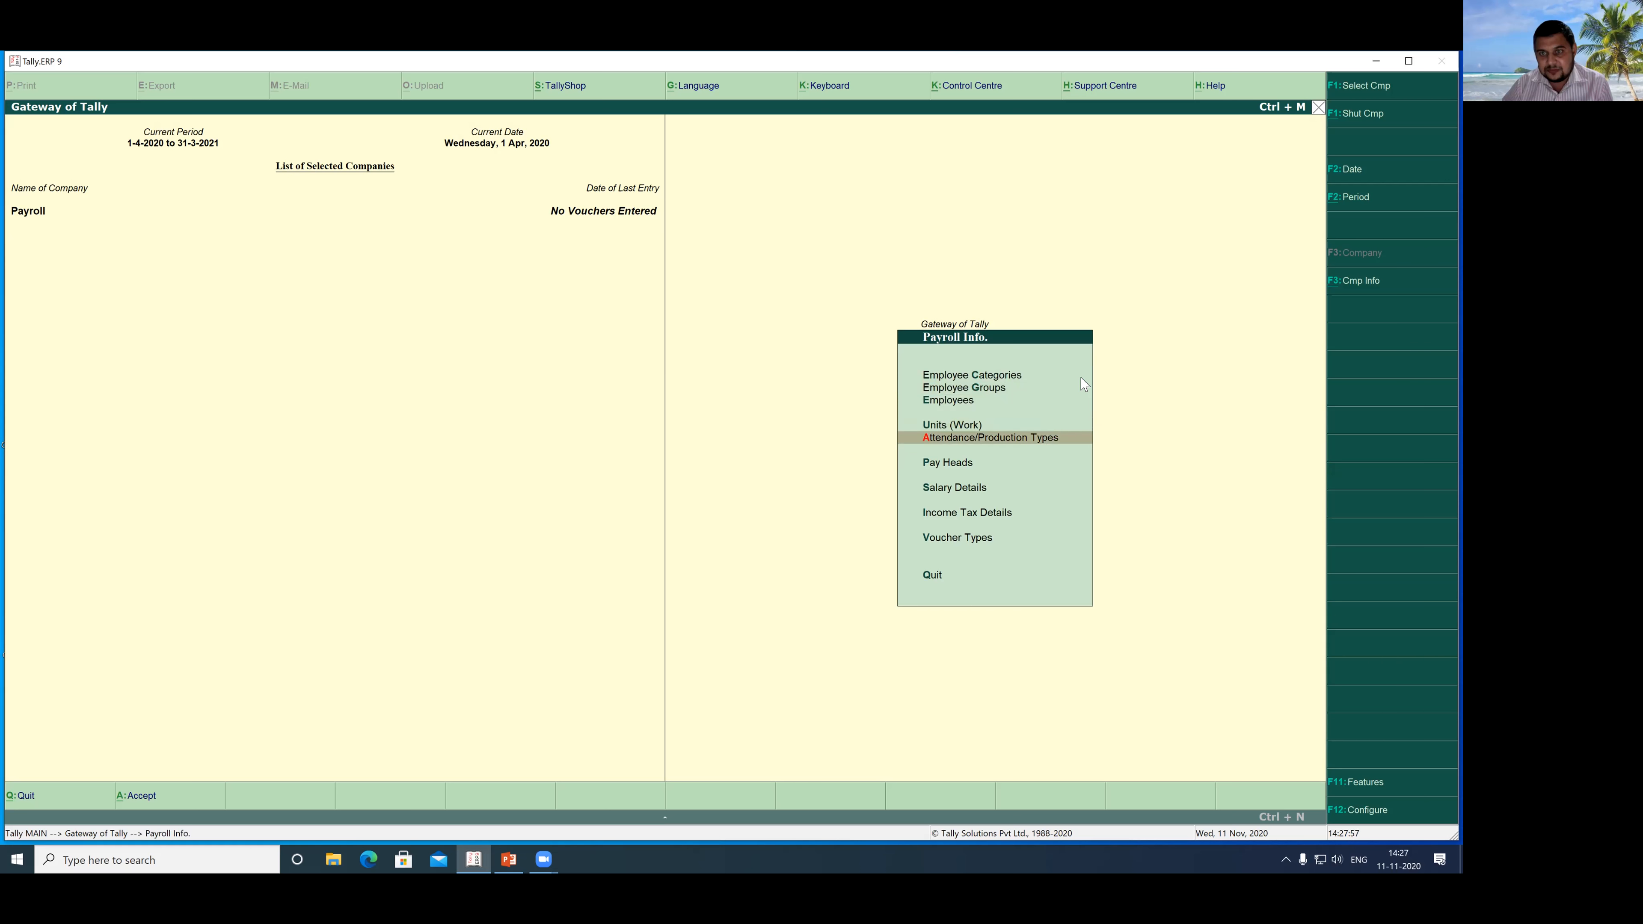
key(Return)
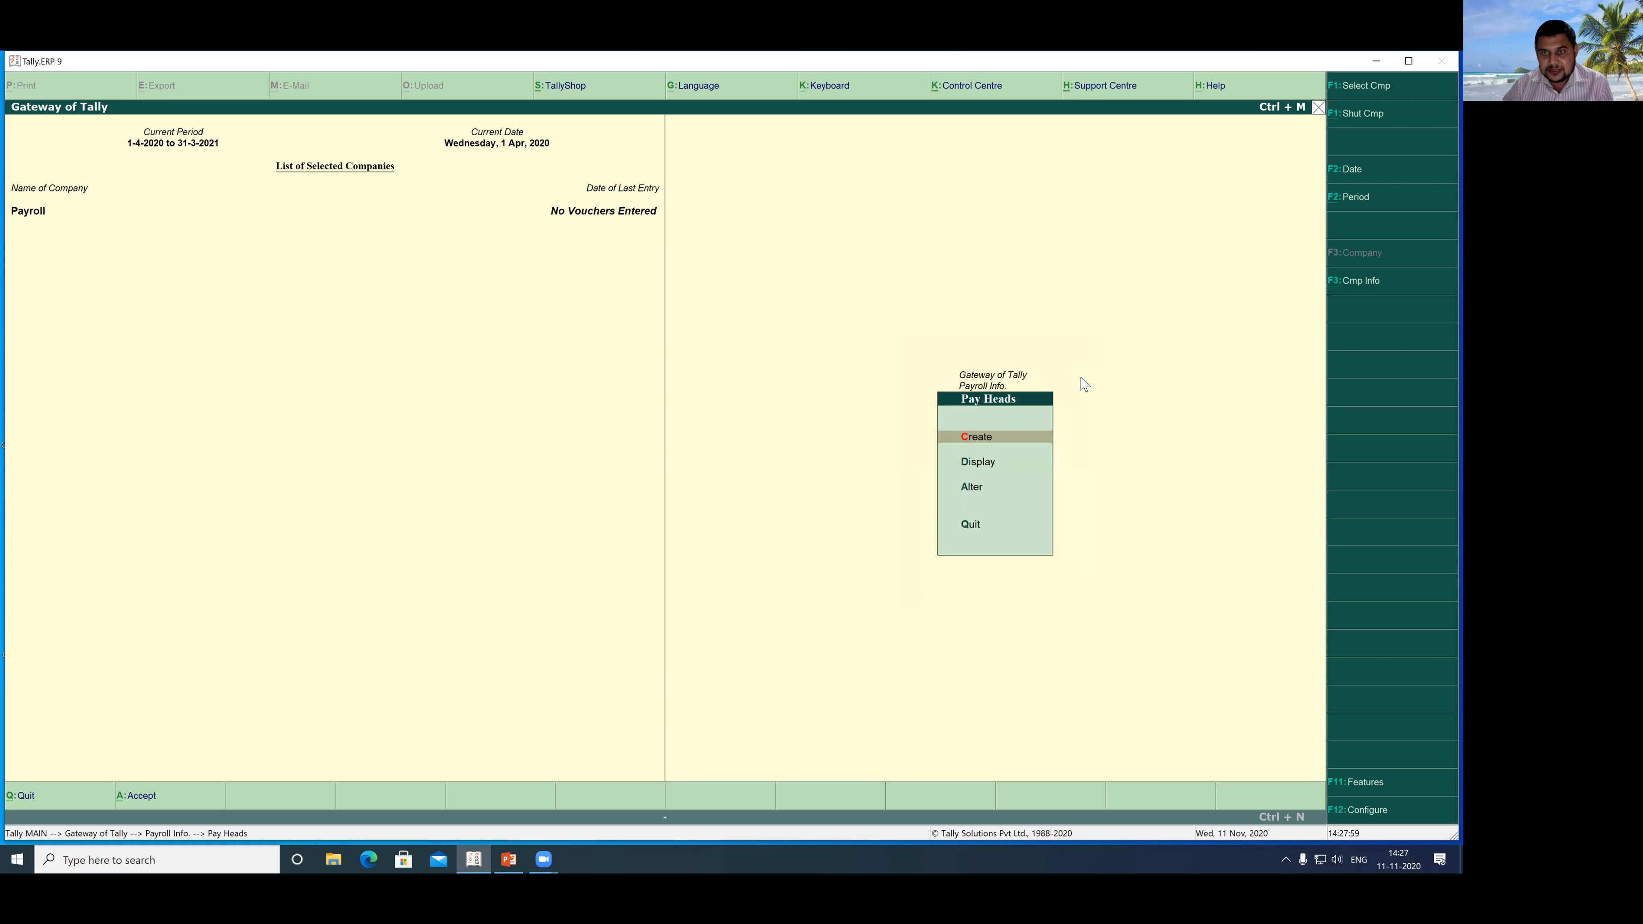
key(Return)
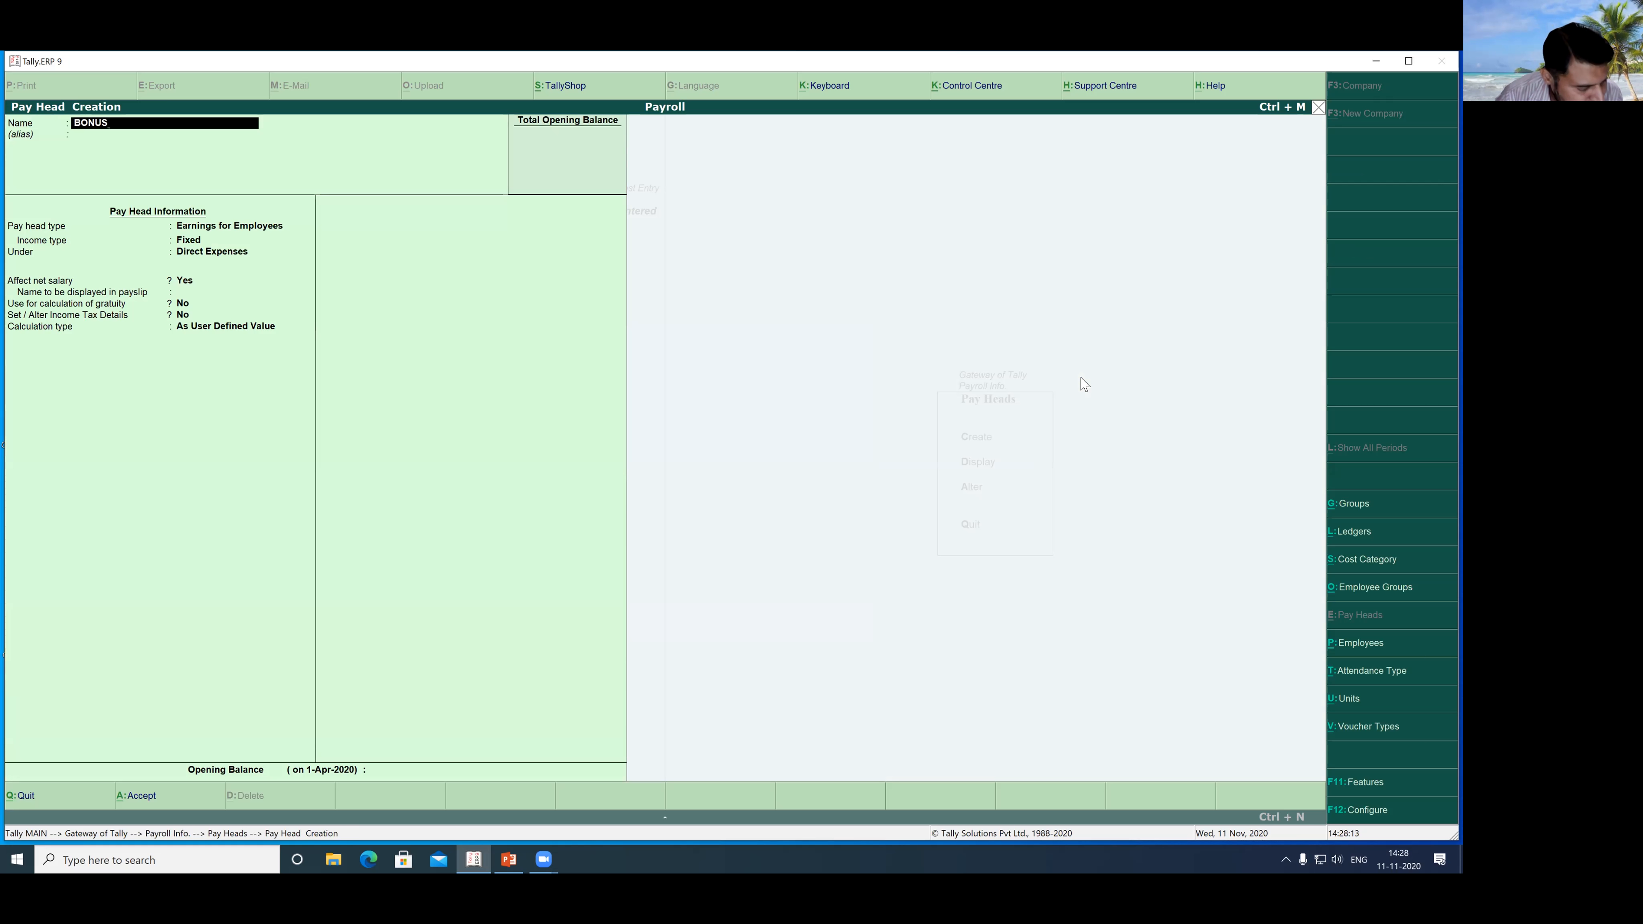
Step: Start a BONUS pay head as Deductions From Employees, without an alias, grouped under Current Assets
key(Return)
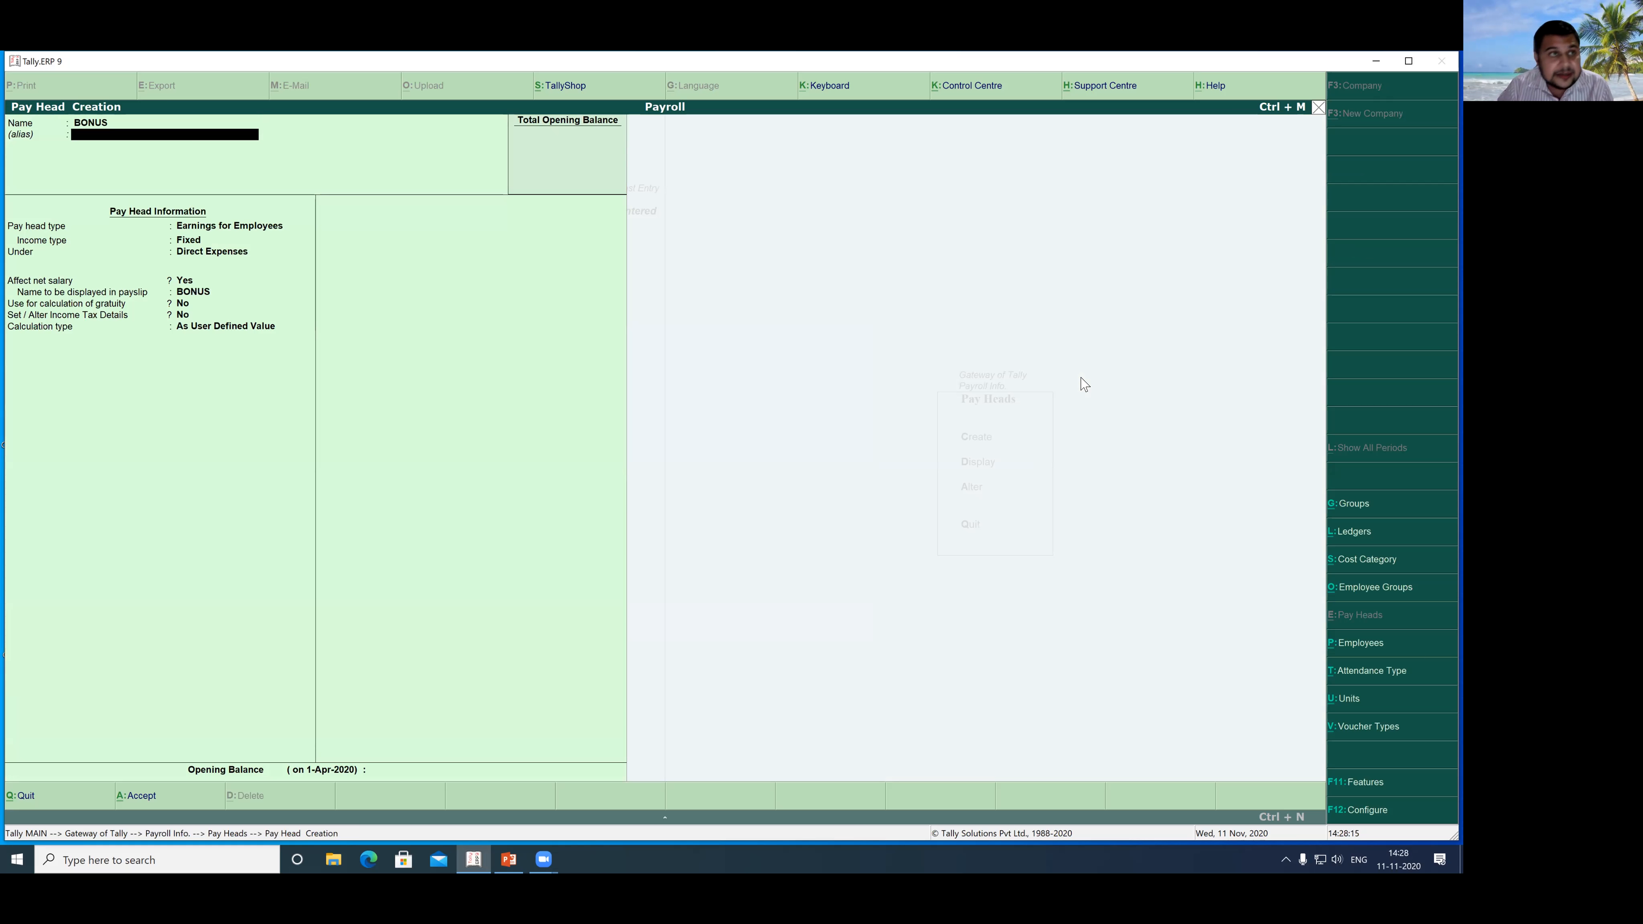
key(Return)
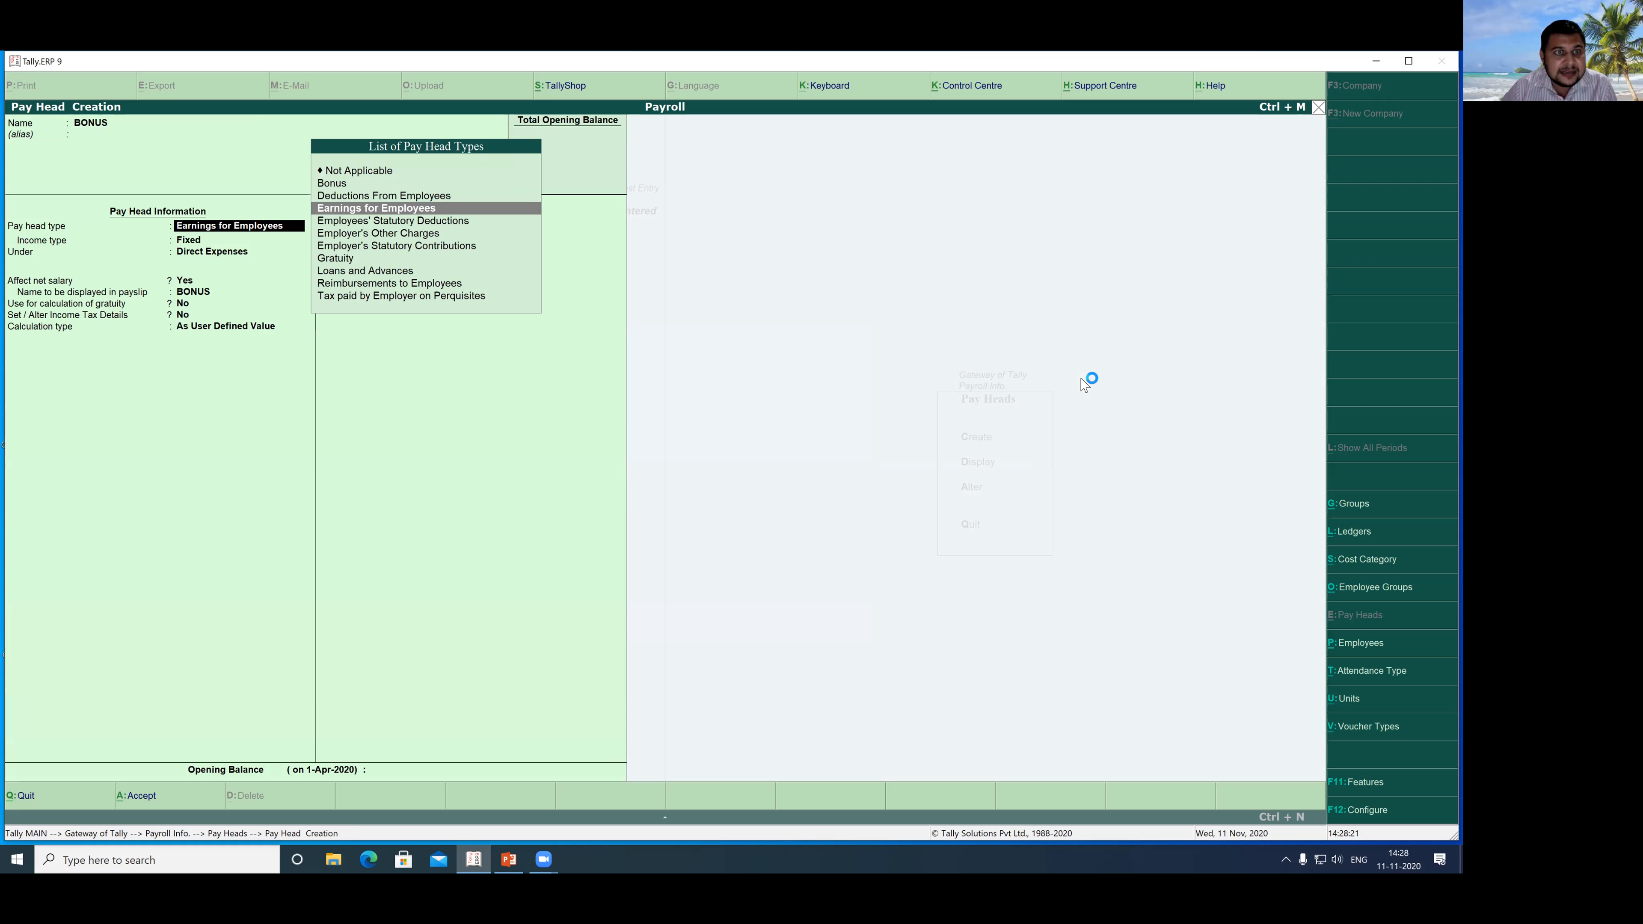
key(Up)
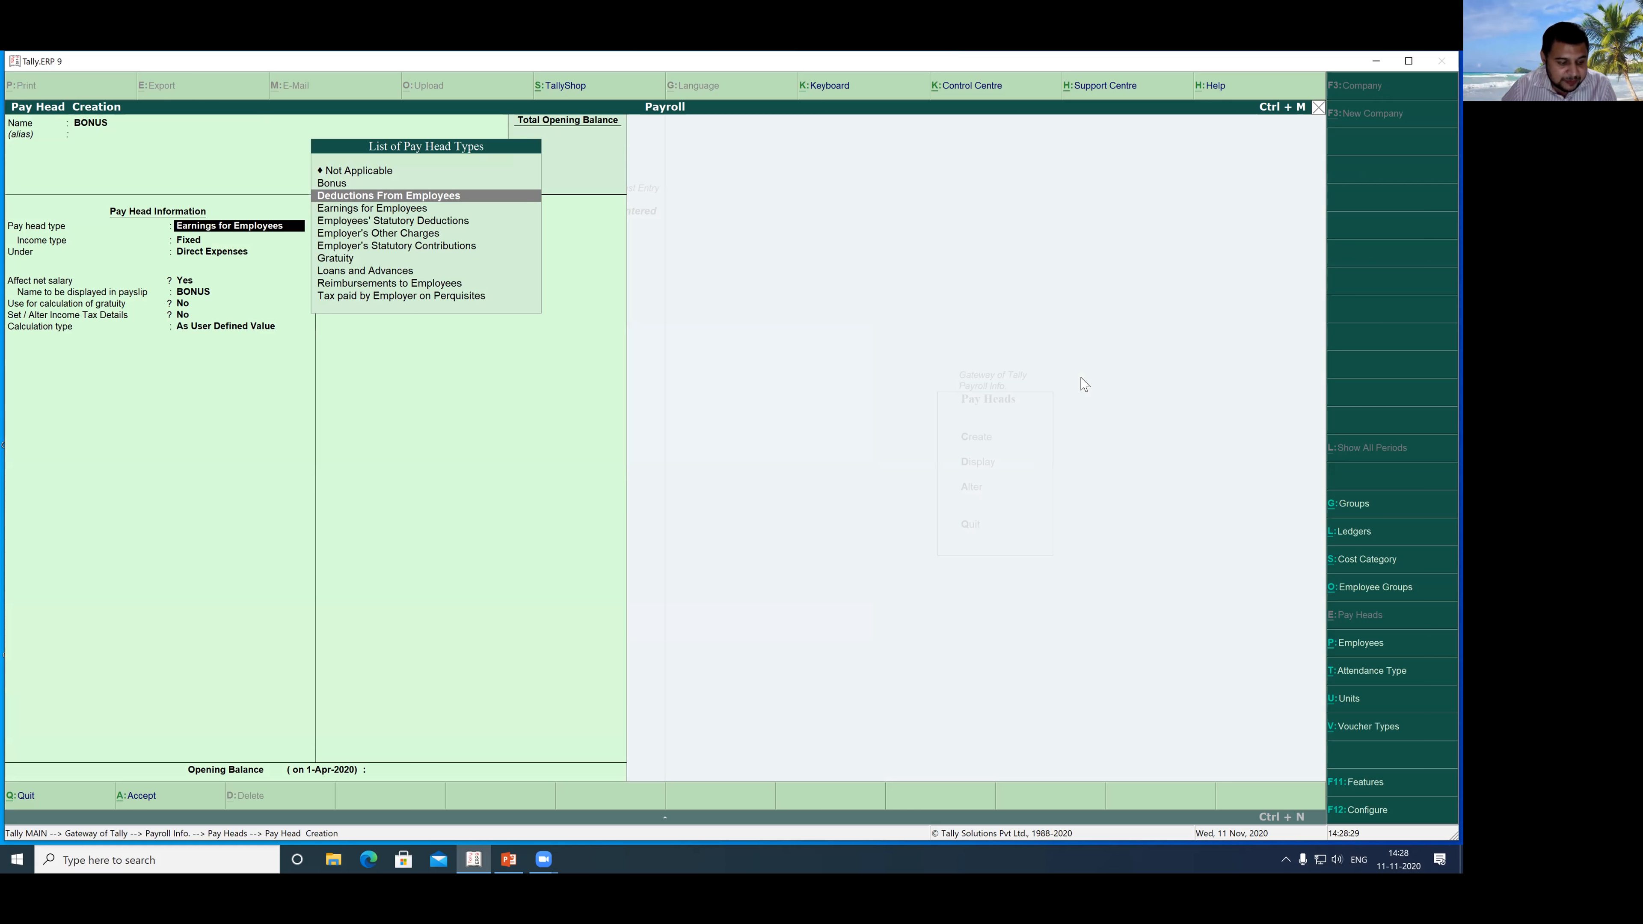
key(Return)
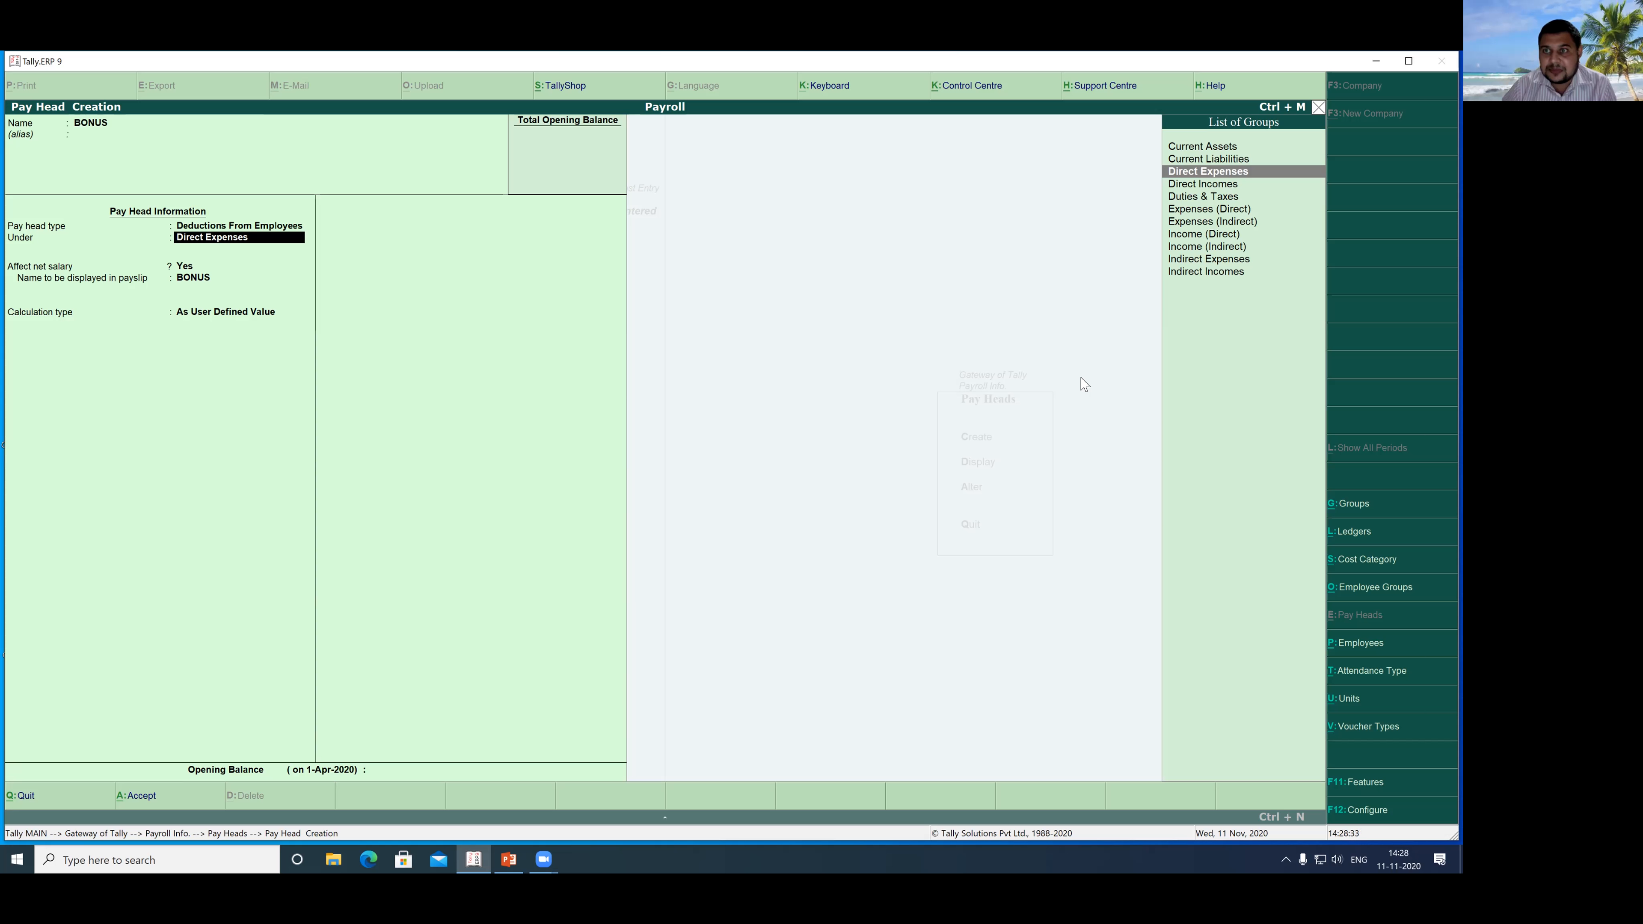
key(Up)
key(Up)
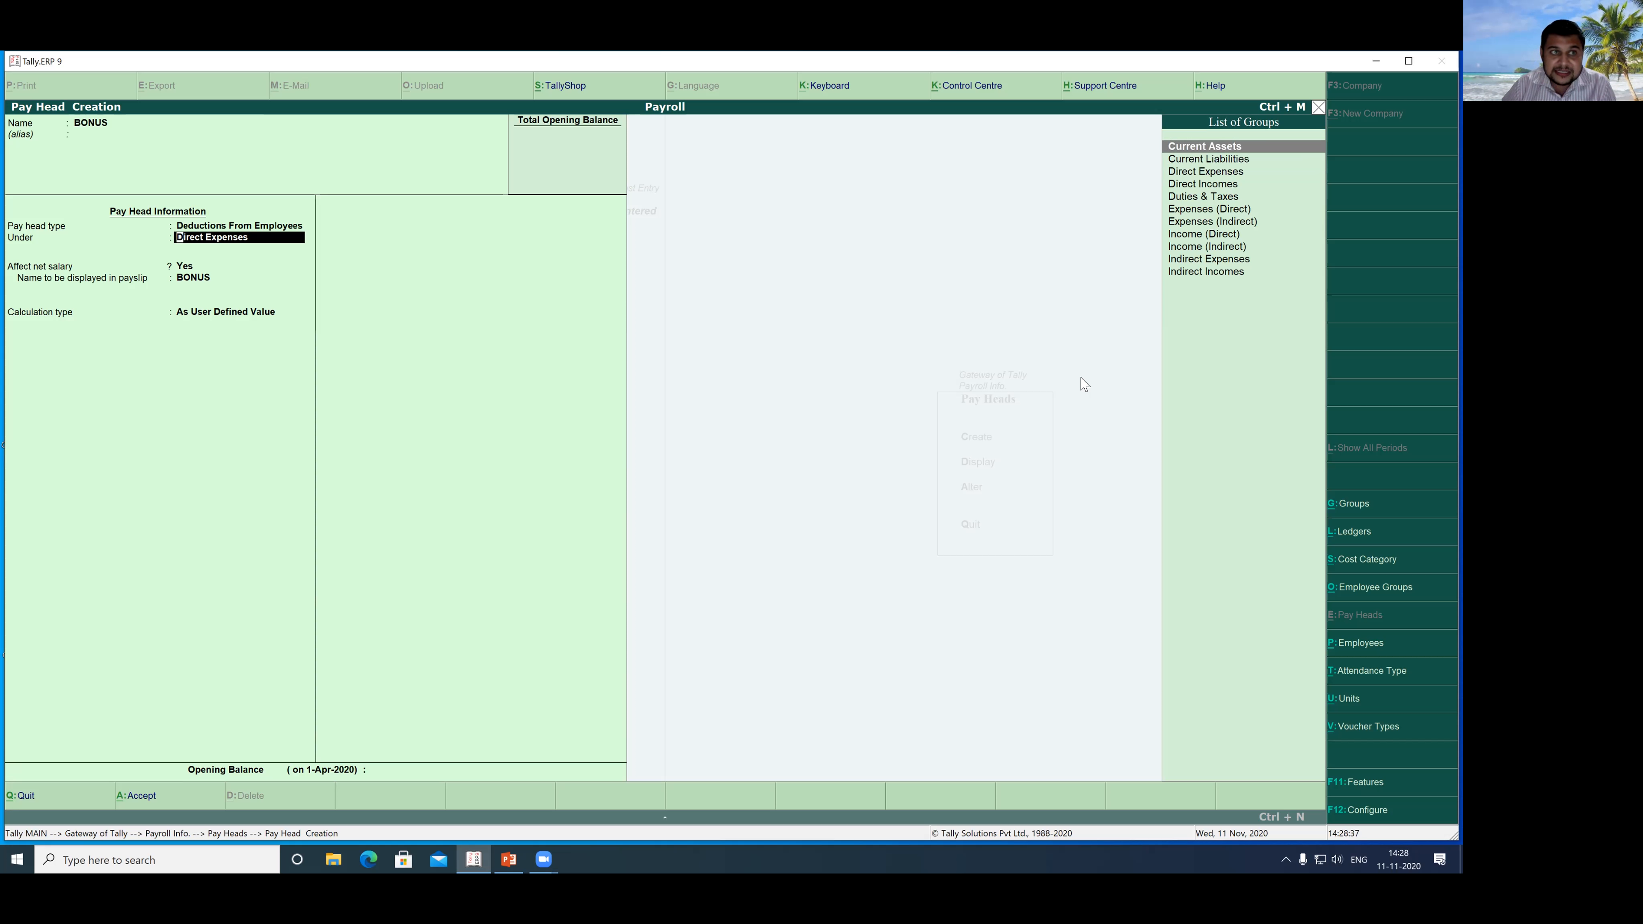
key(Return)
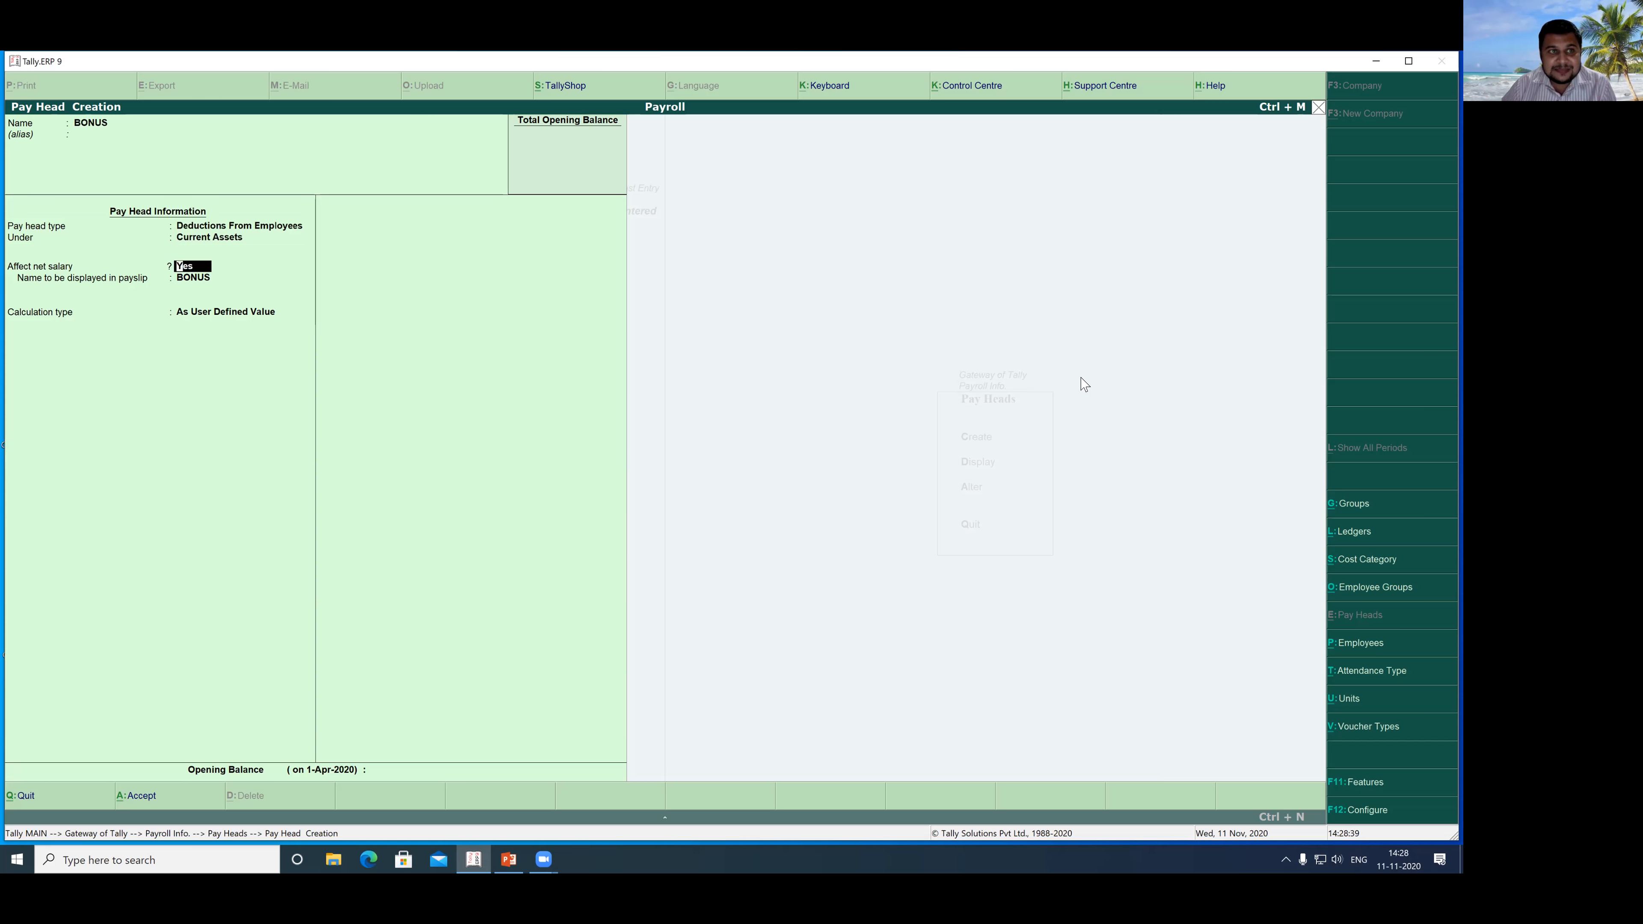
Step: Keep BONUS affecting net salary under the same payslip name, calculated As User Defined Value, and save it without an opening balance
key(Return)
key(Return)
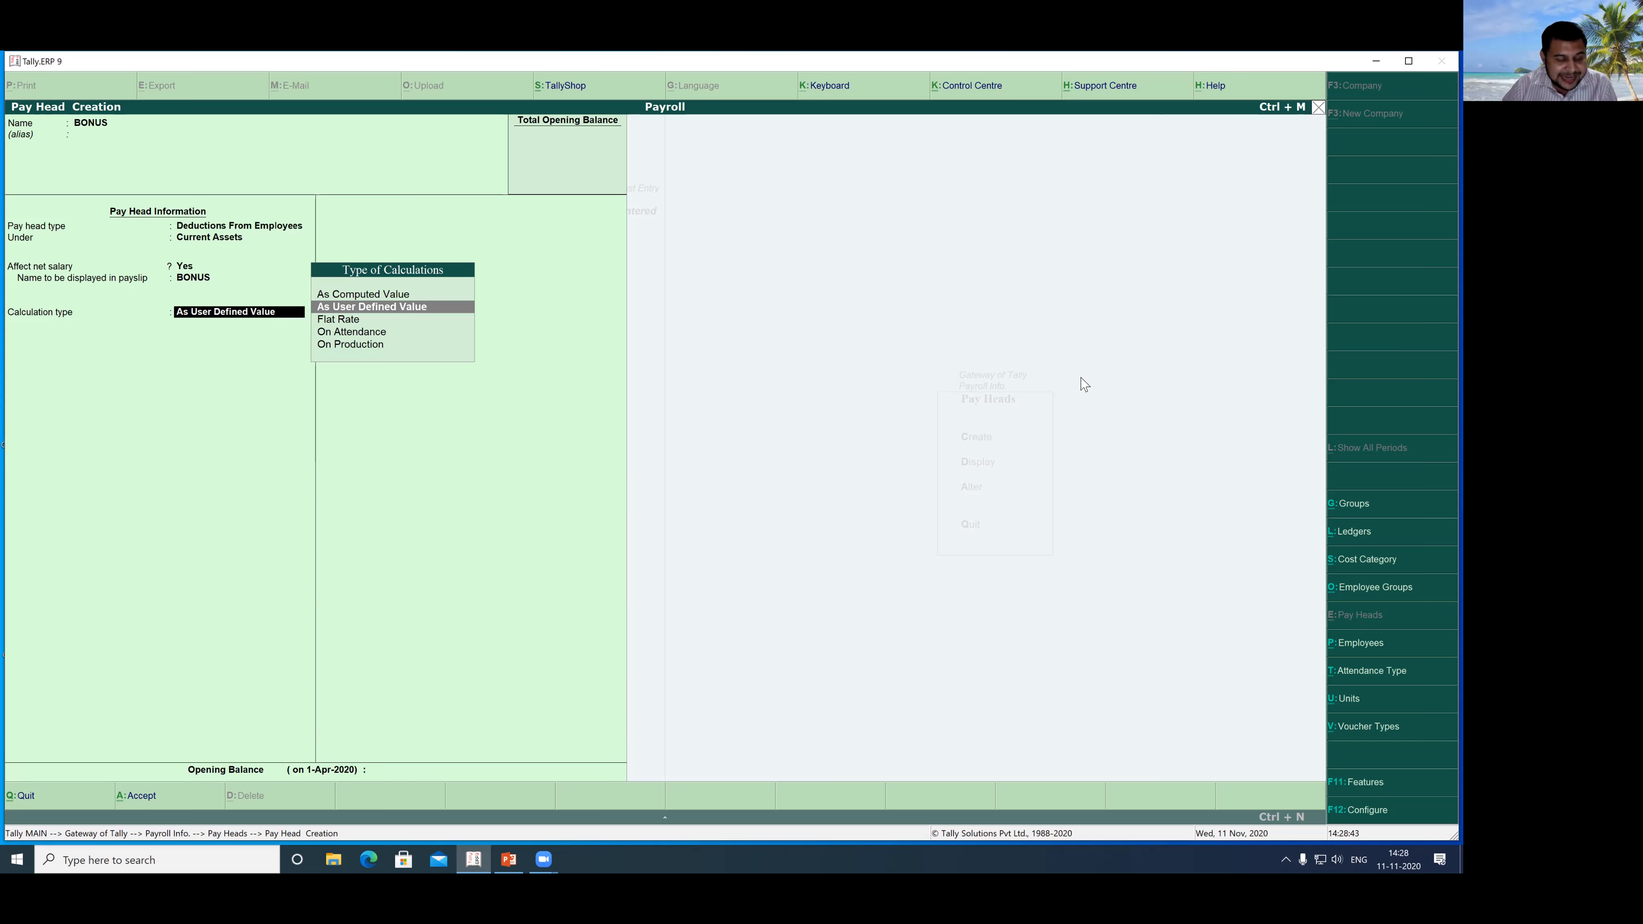
key(Return)
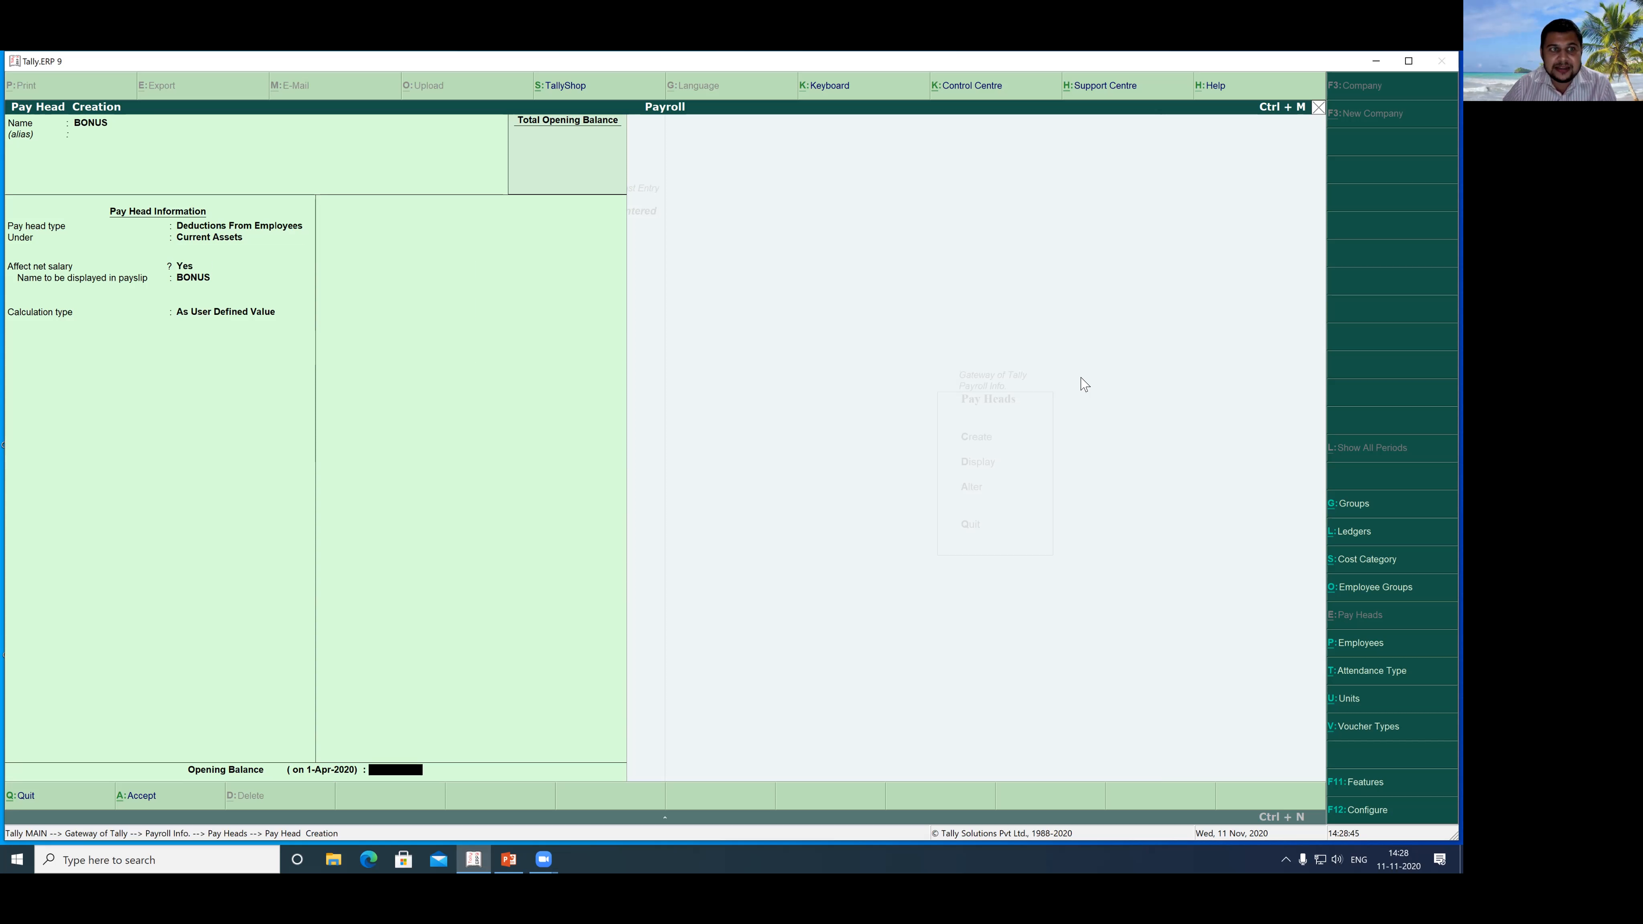
key(Return)
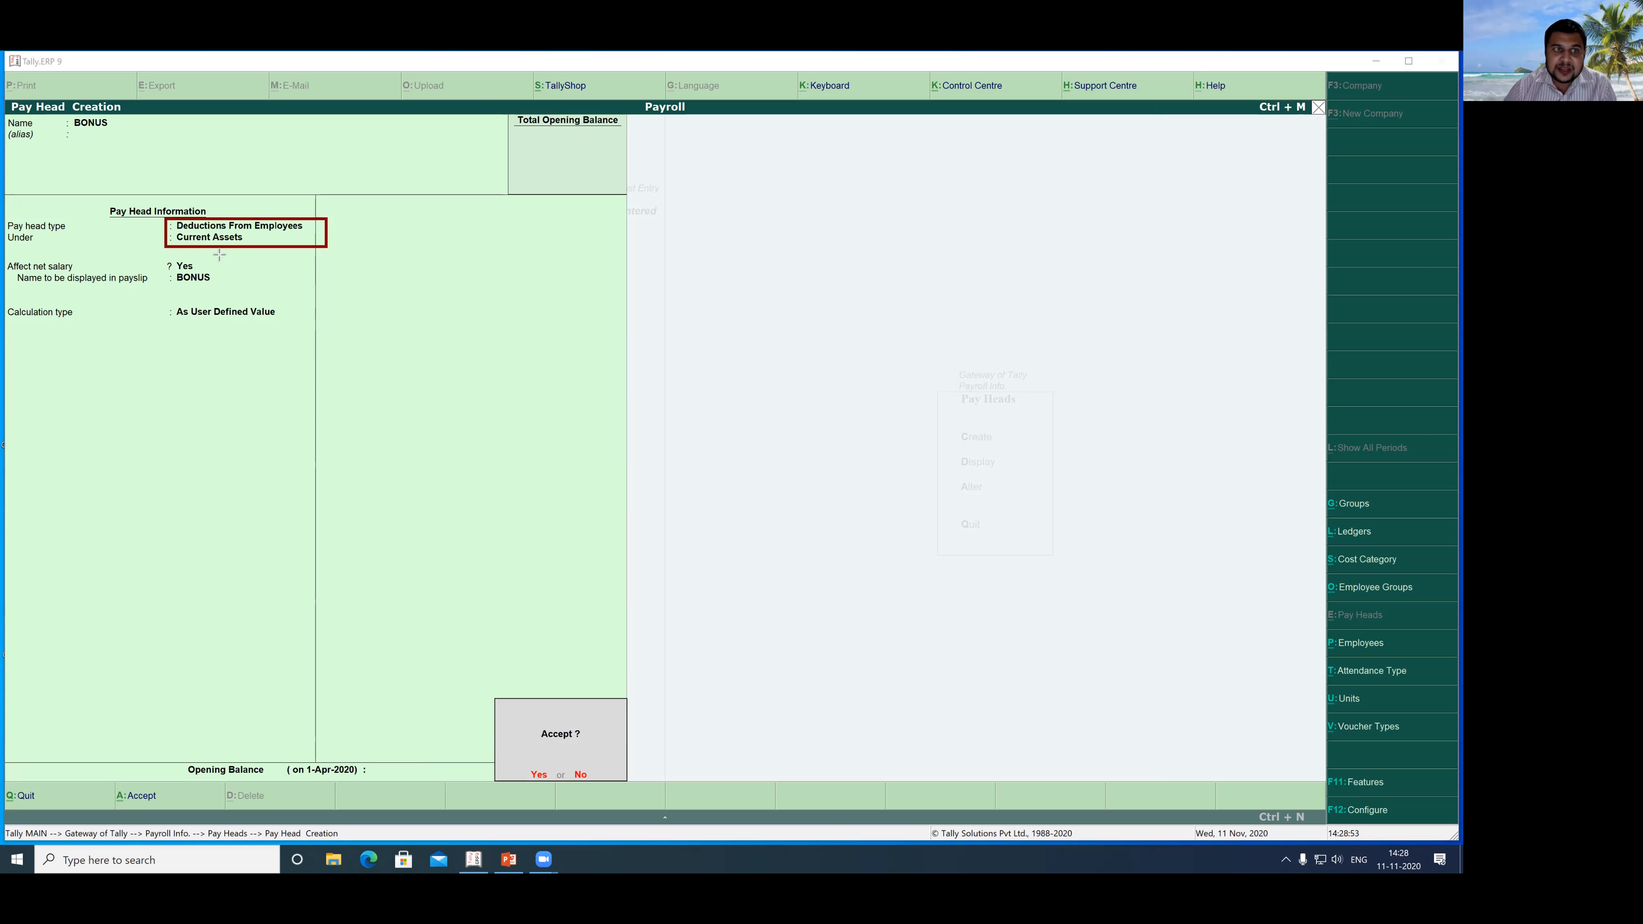
drag(153, 268, 238, 289)
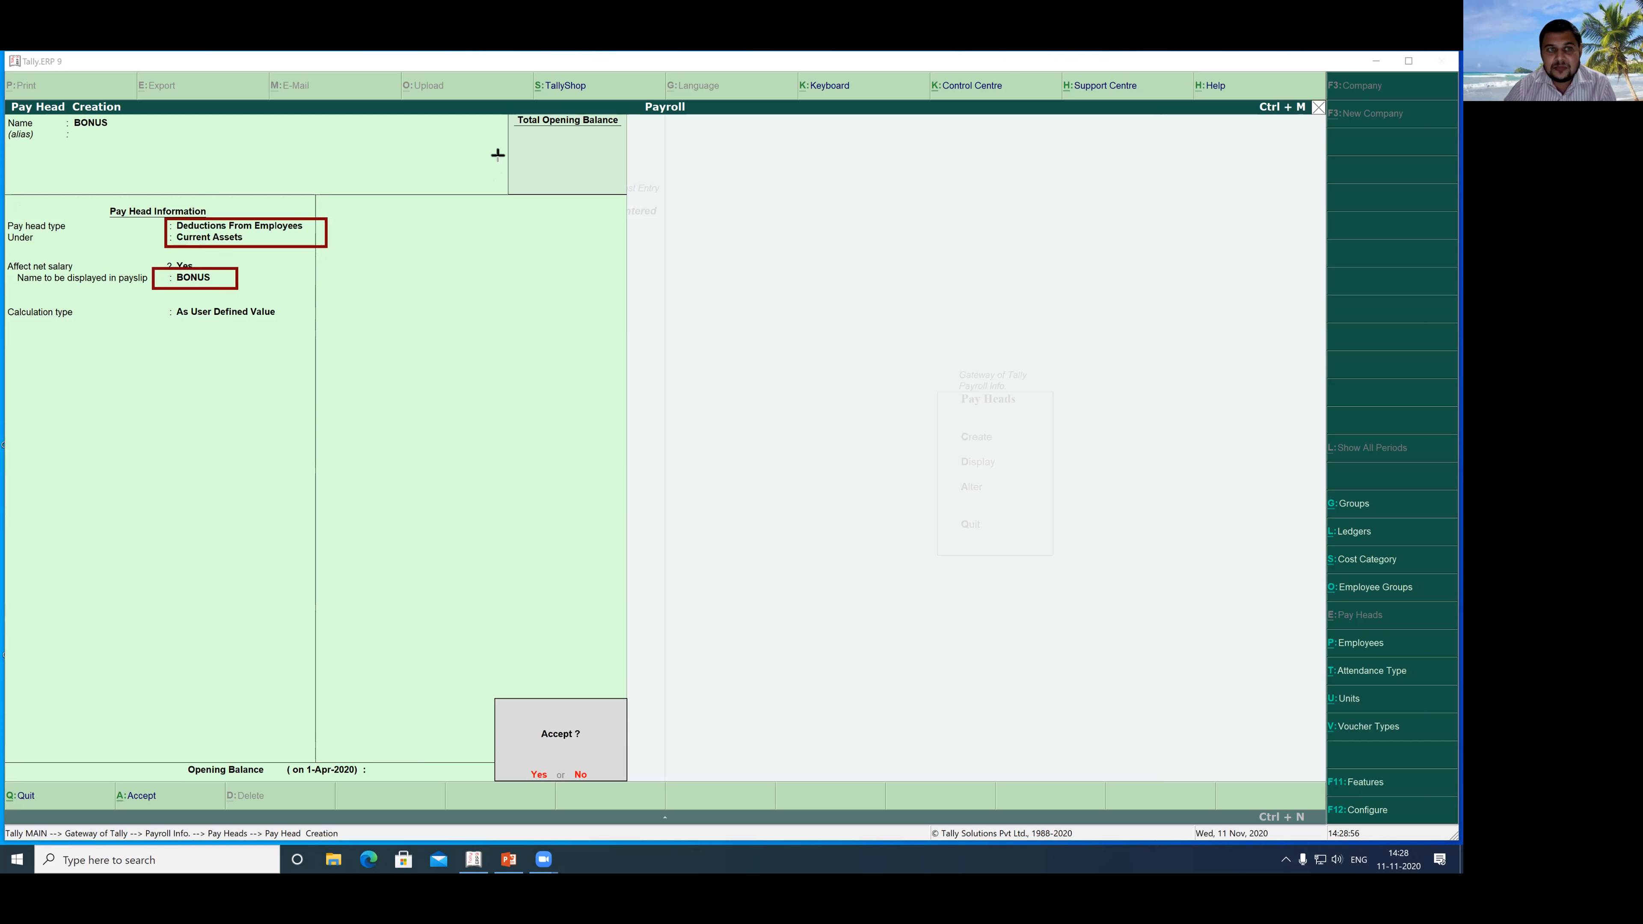
key(Escape)
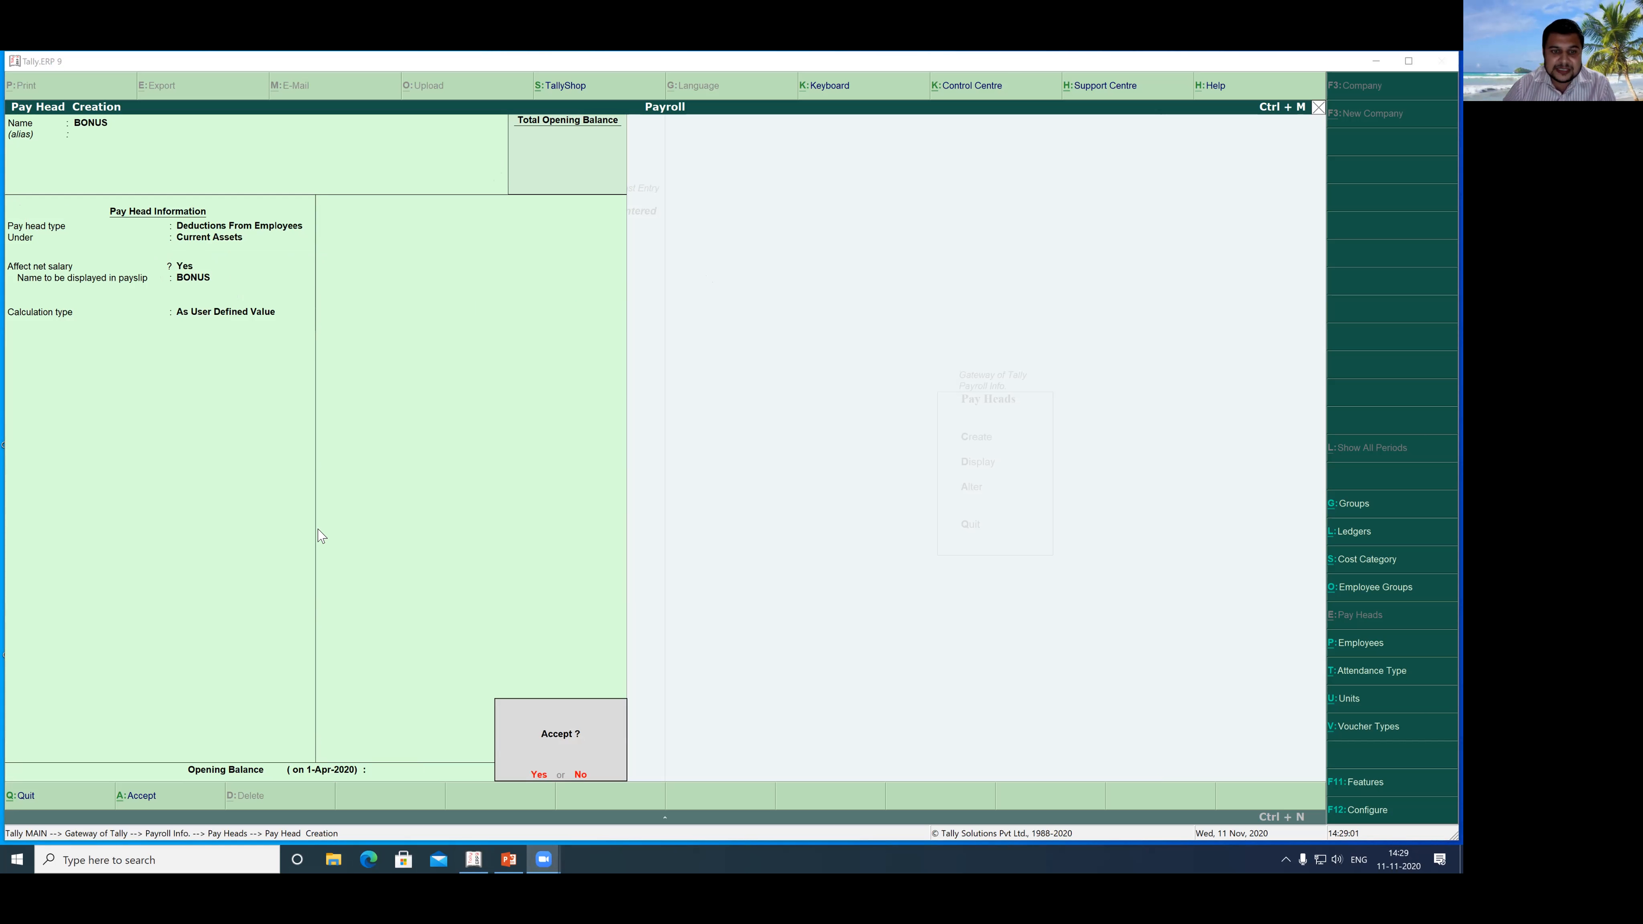
click(288, 399)
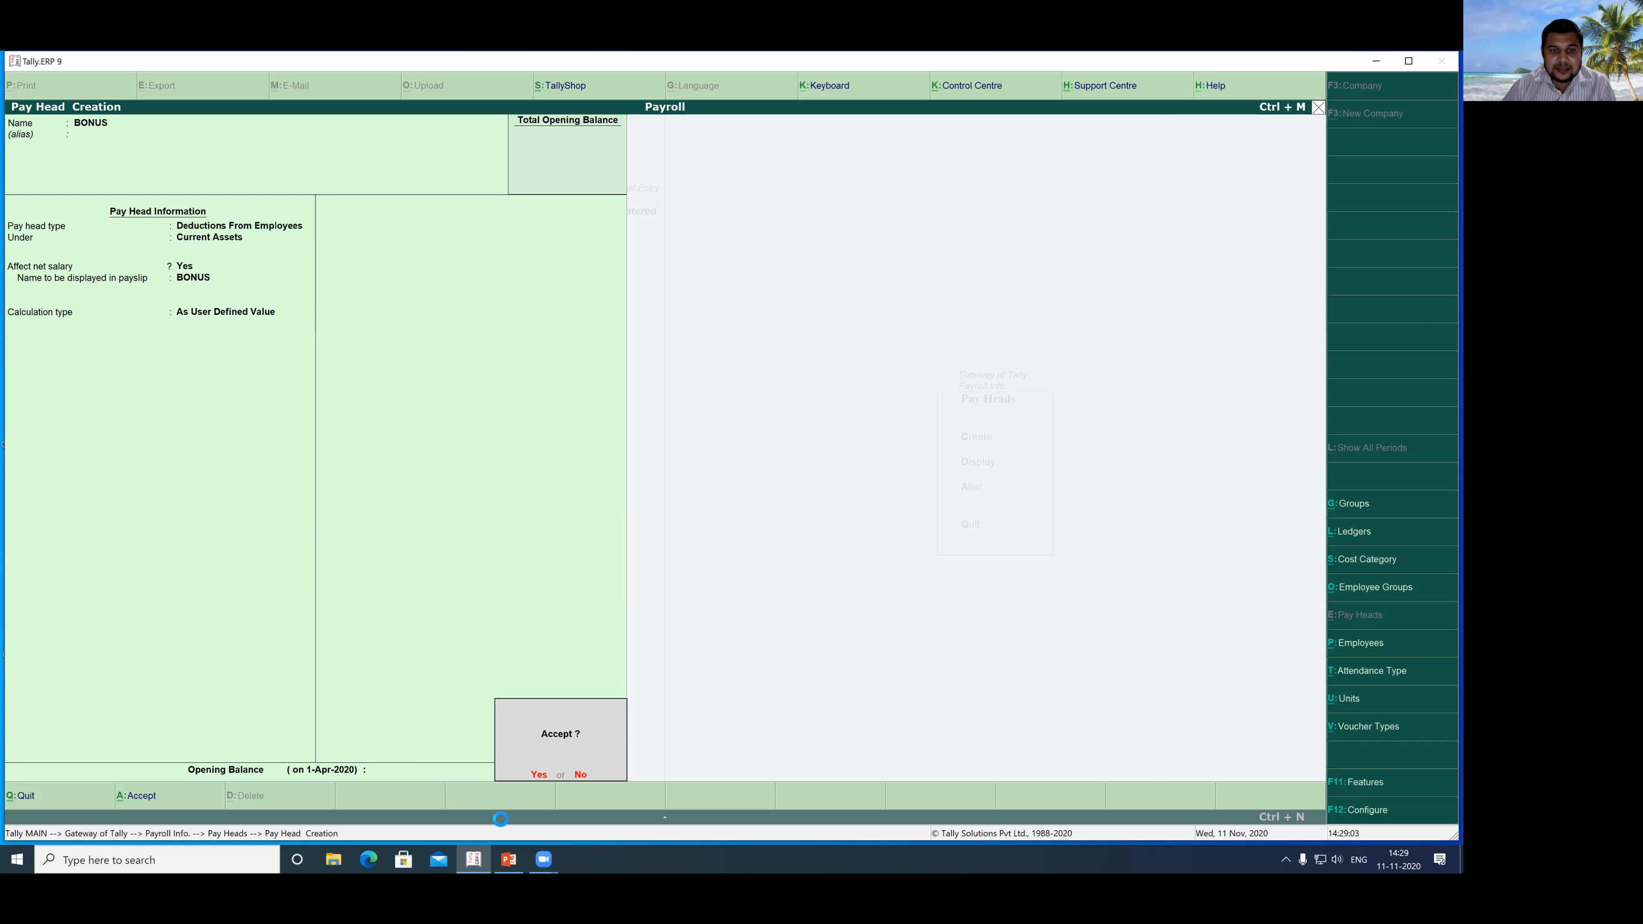
click(547, 775)
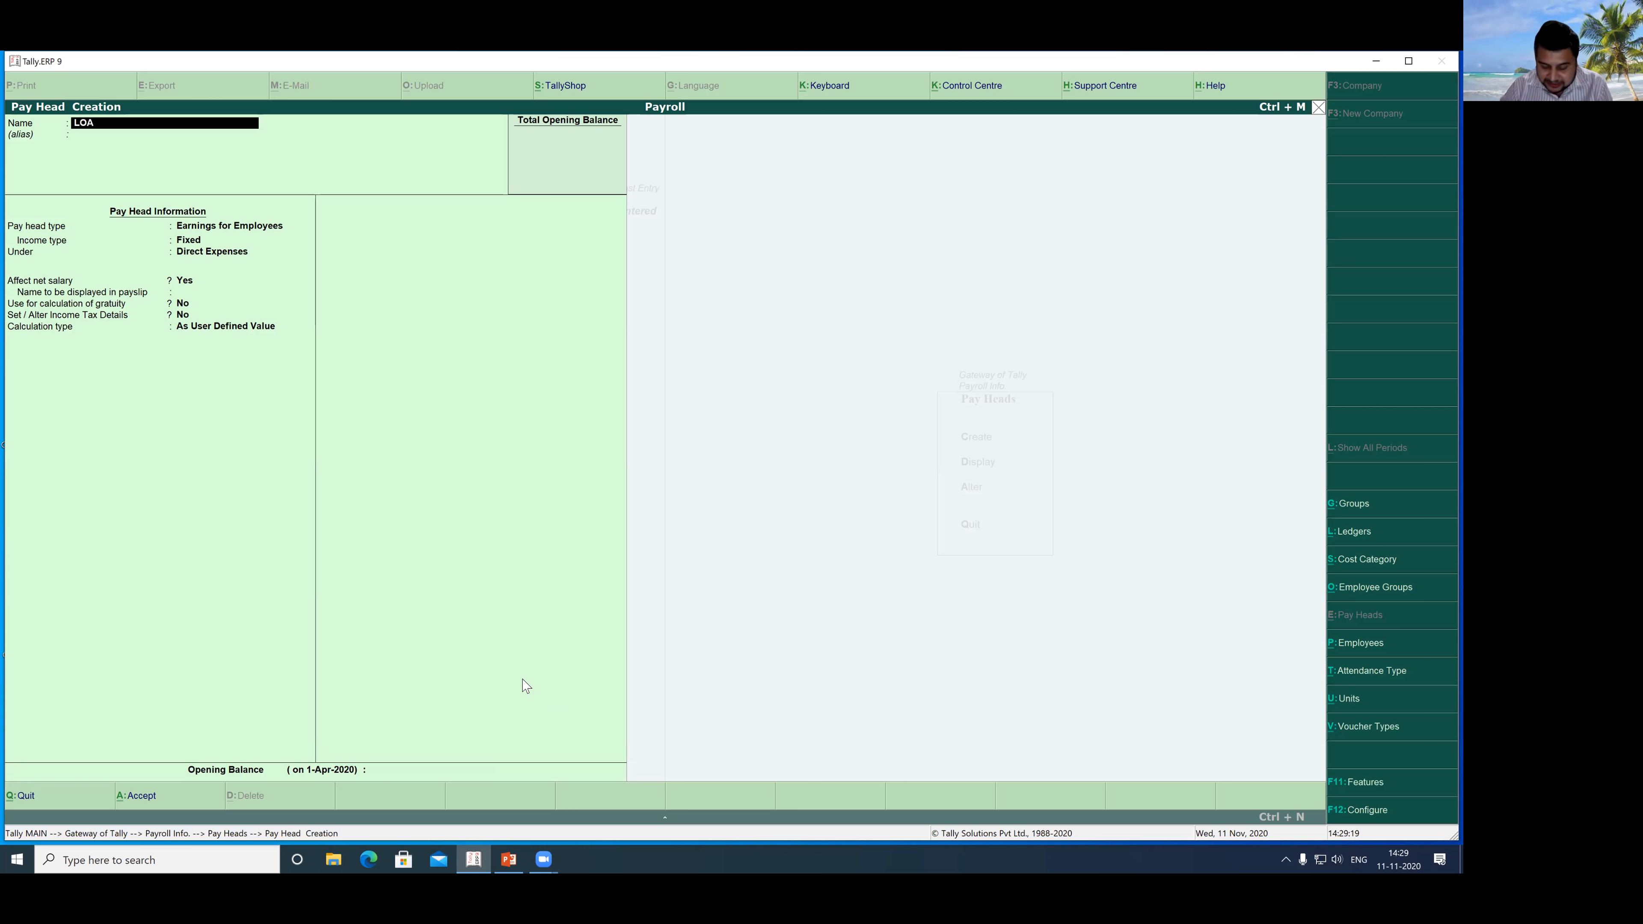
text(AN)
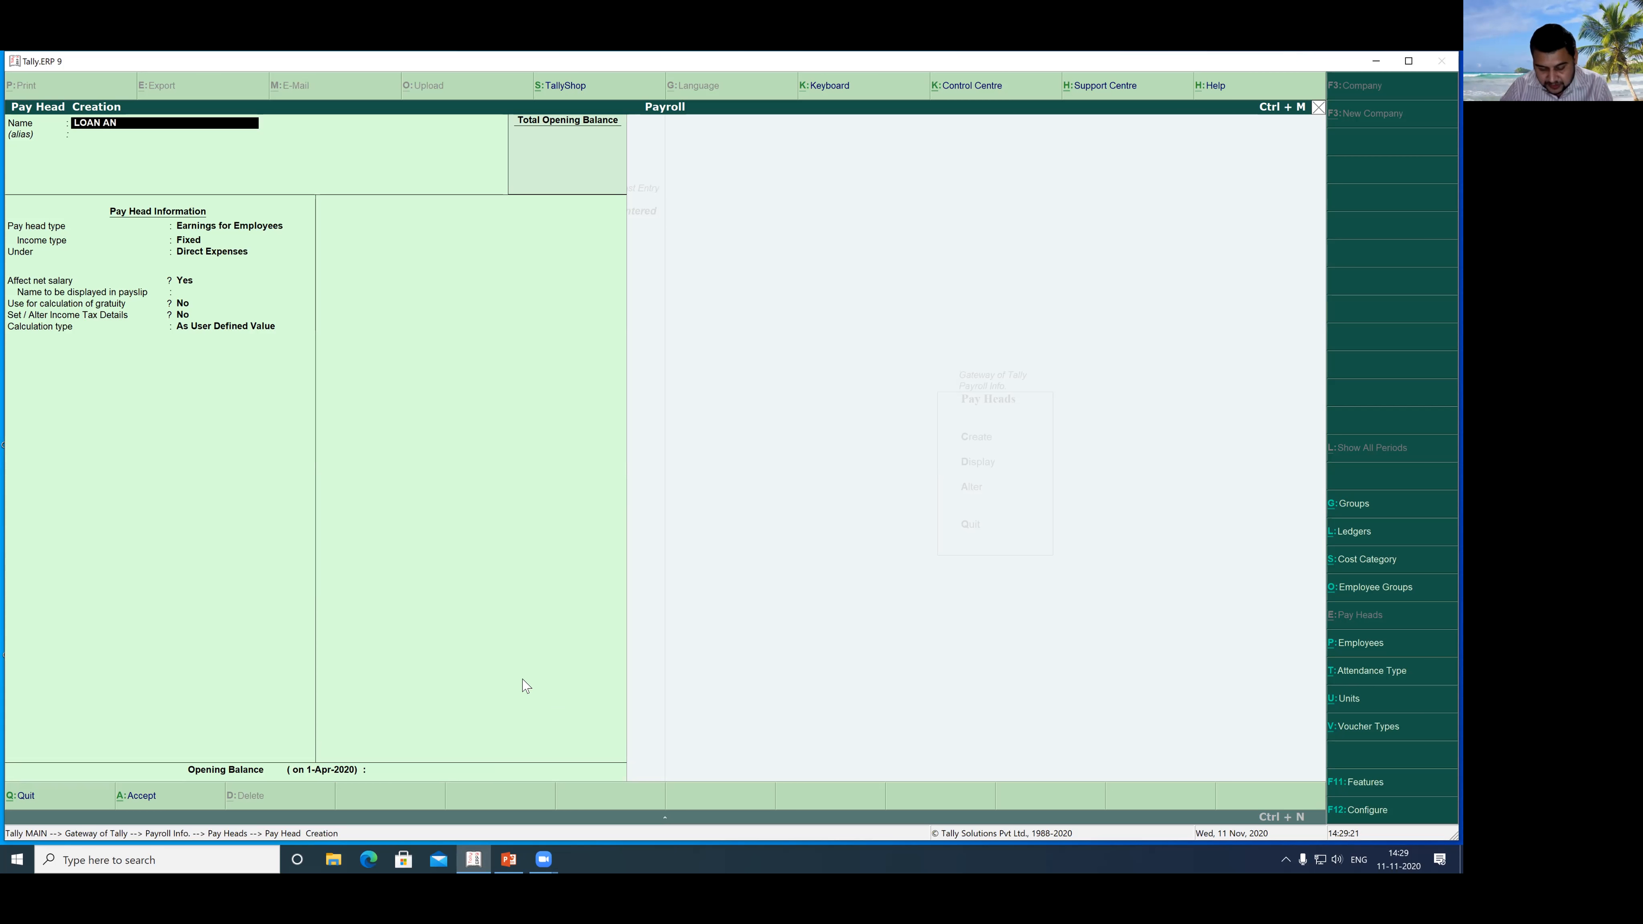
text(D AD)
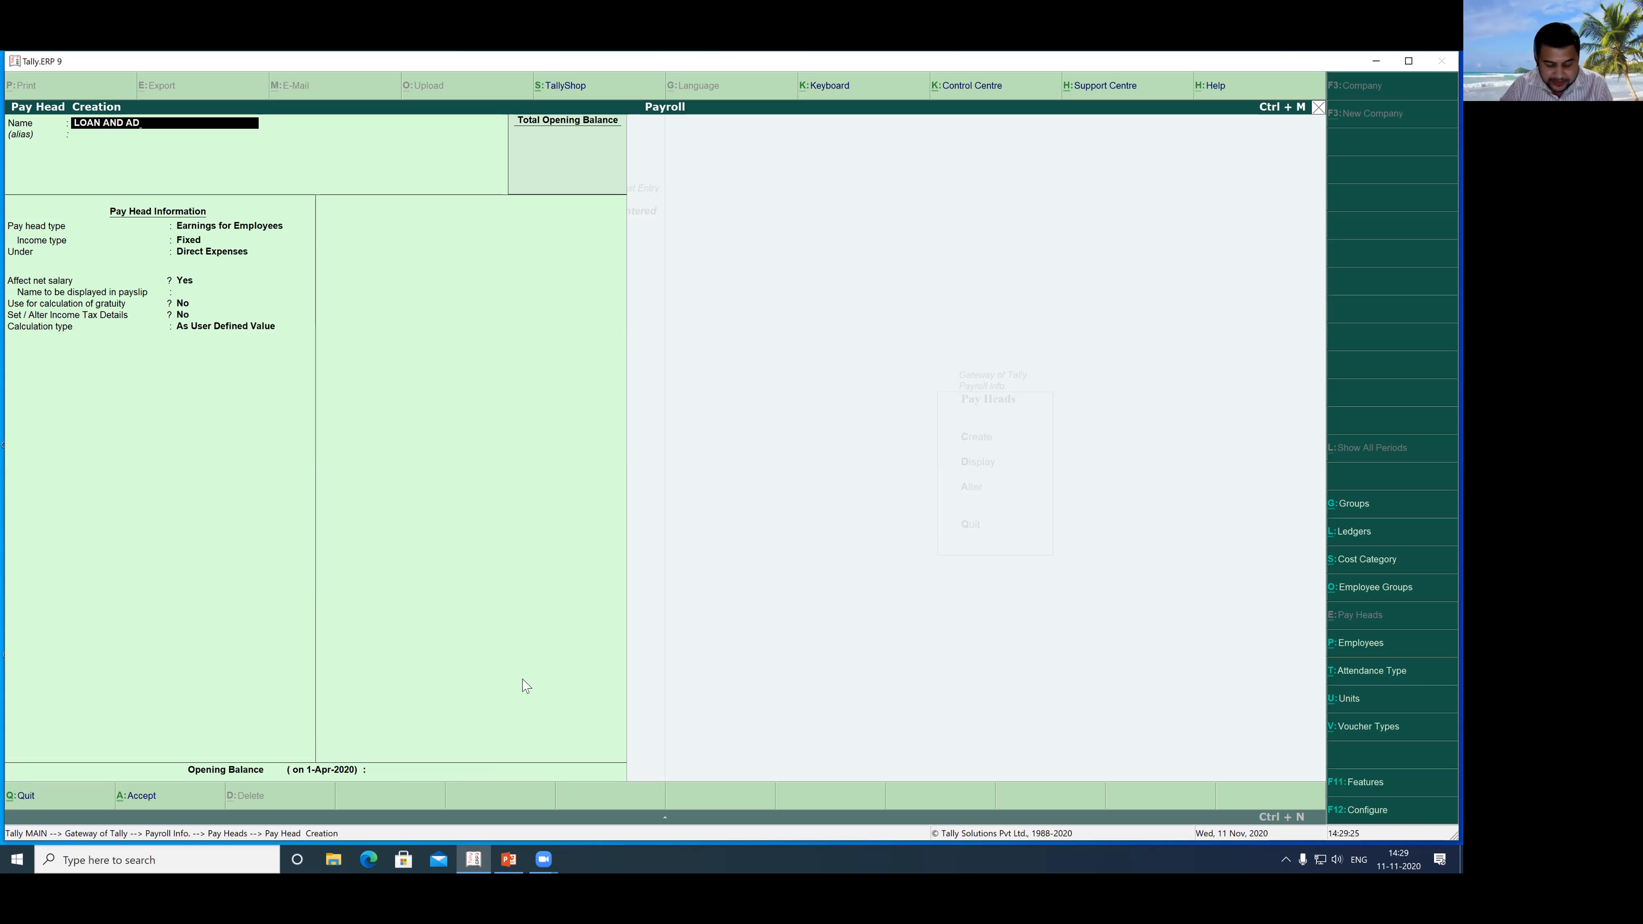
key(BackSpace)
key(BackSpace)
key(BackSpace)
key(BackSpace)
key(BackSpace)
key(BackSpace)
key(BackSpace)
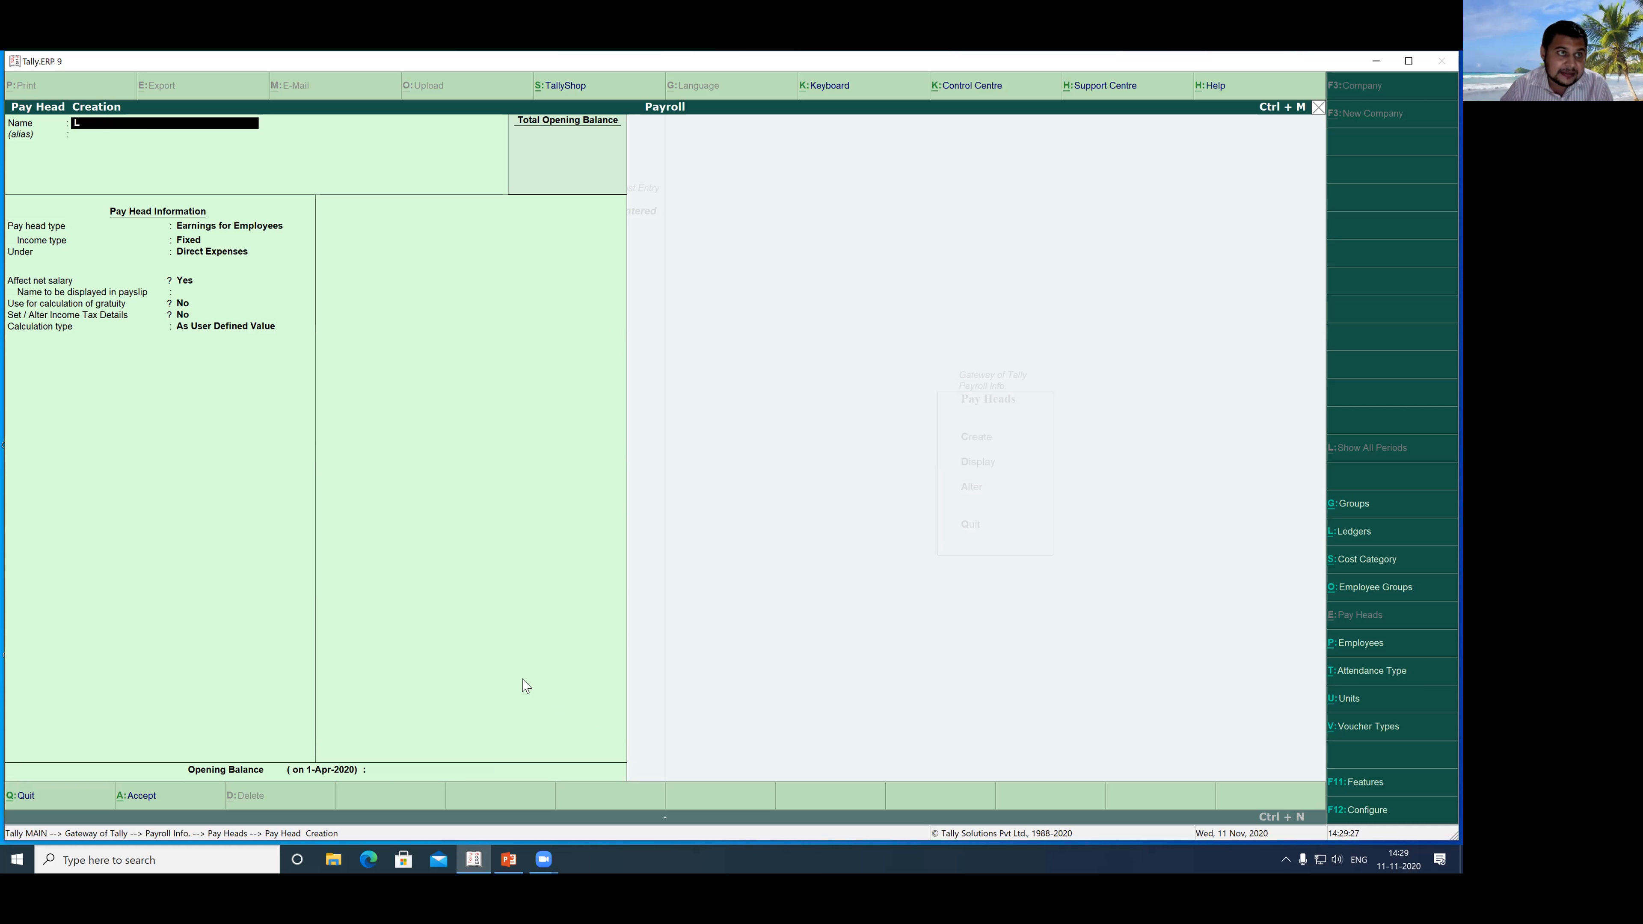
Step: Start a SALARY ADVANCE DEDUCTION pay head of type Loans and Advances, without an alias, grouped under Loans & Advances (Asset)
text(SALARY ADVANCE DEDUCTION)
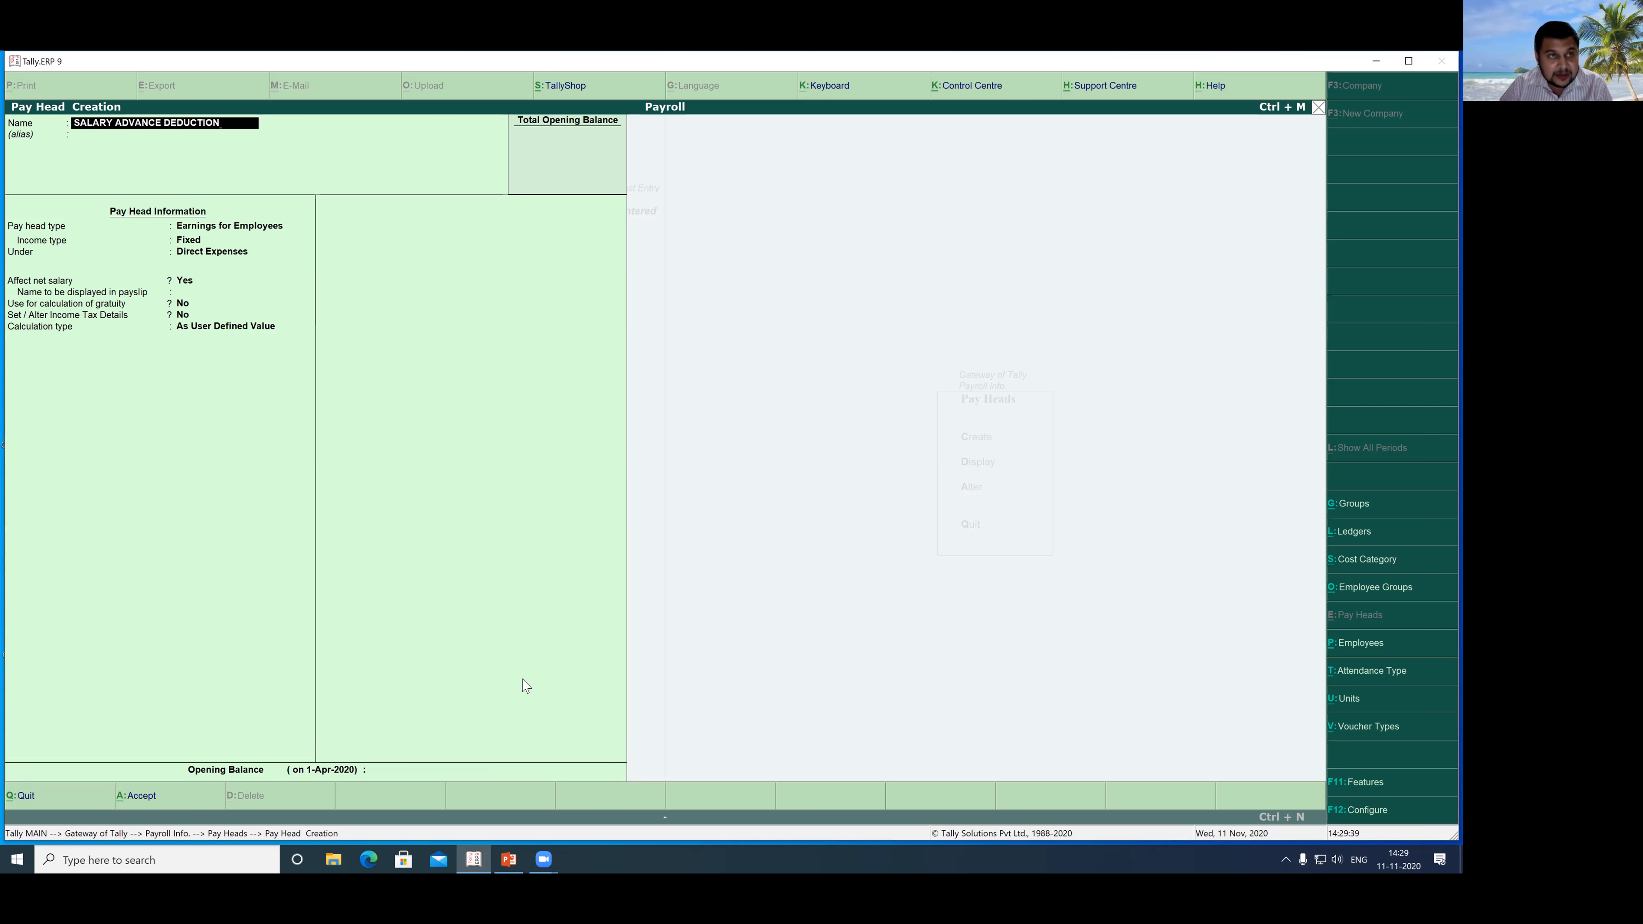
key(Return)
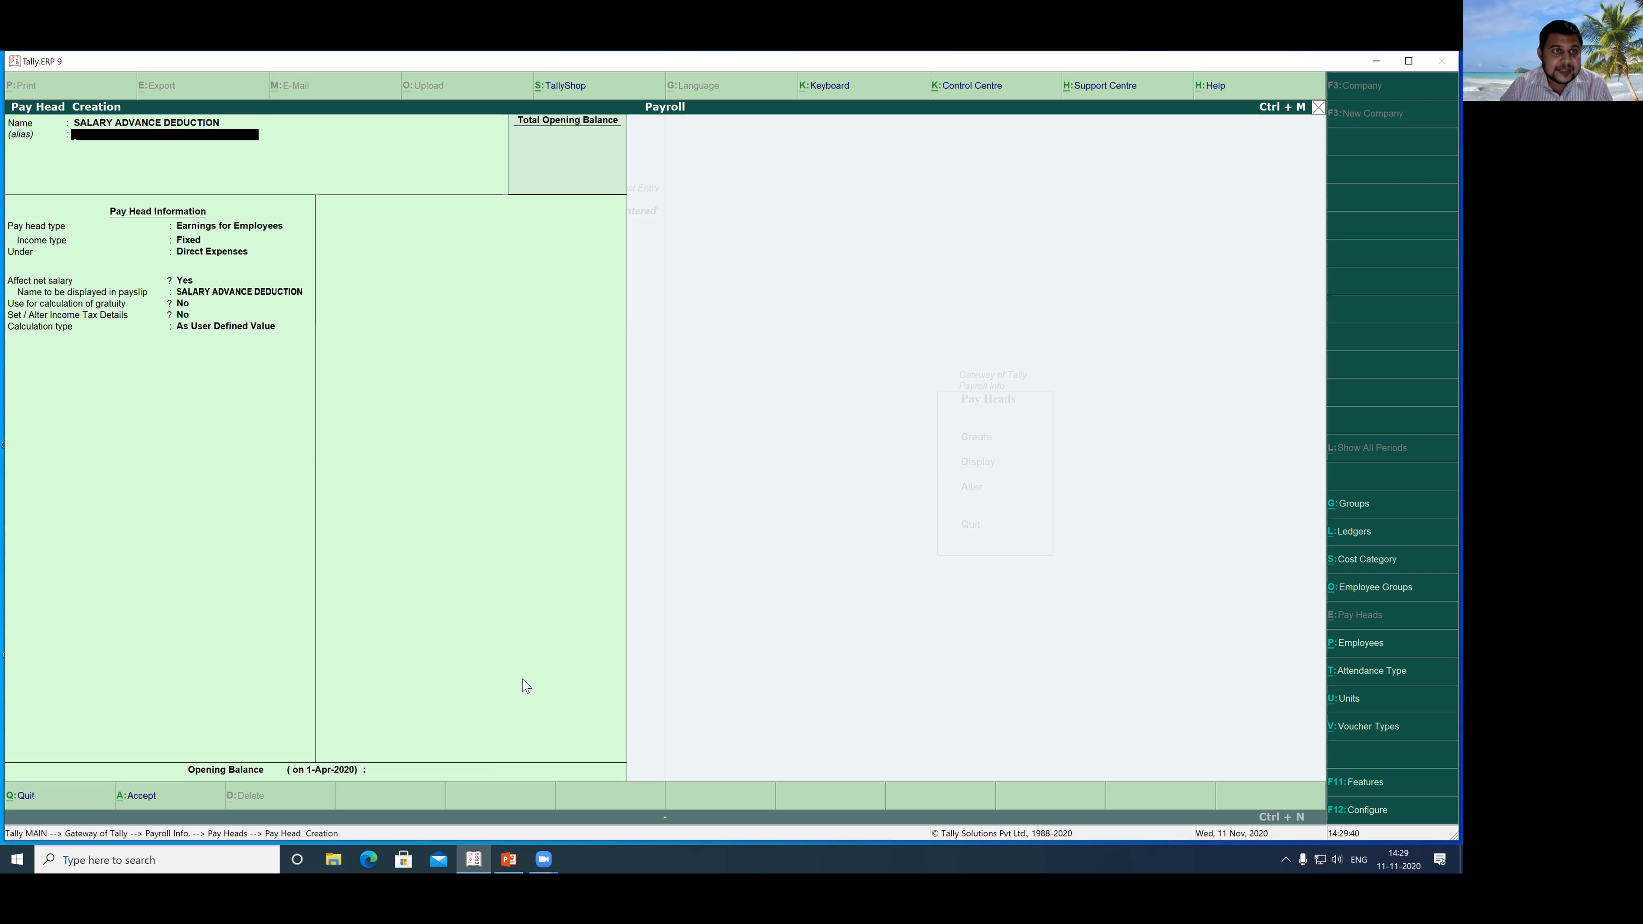
key(Return)
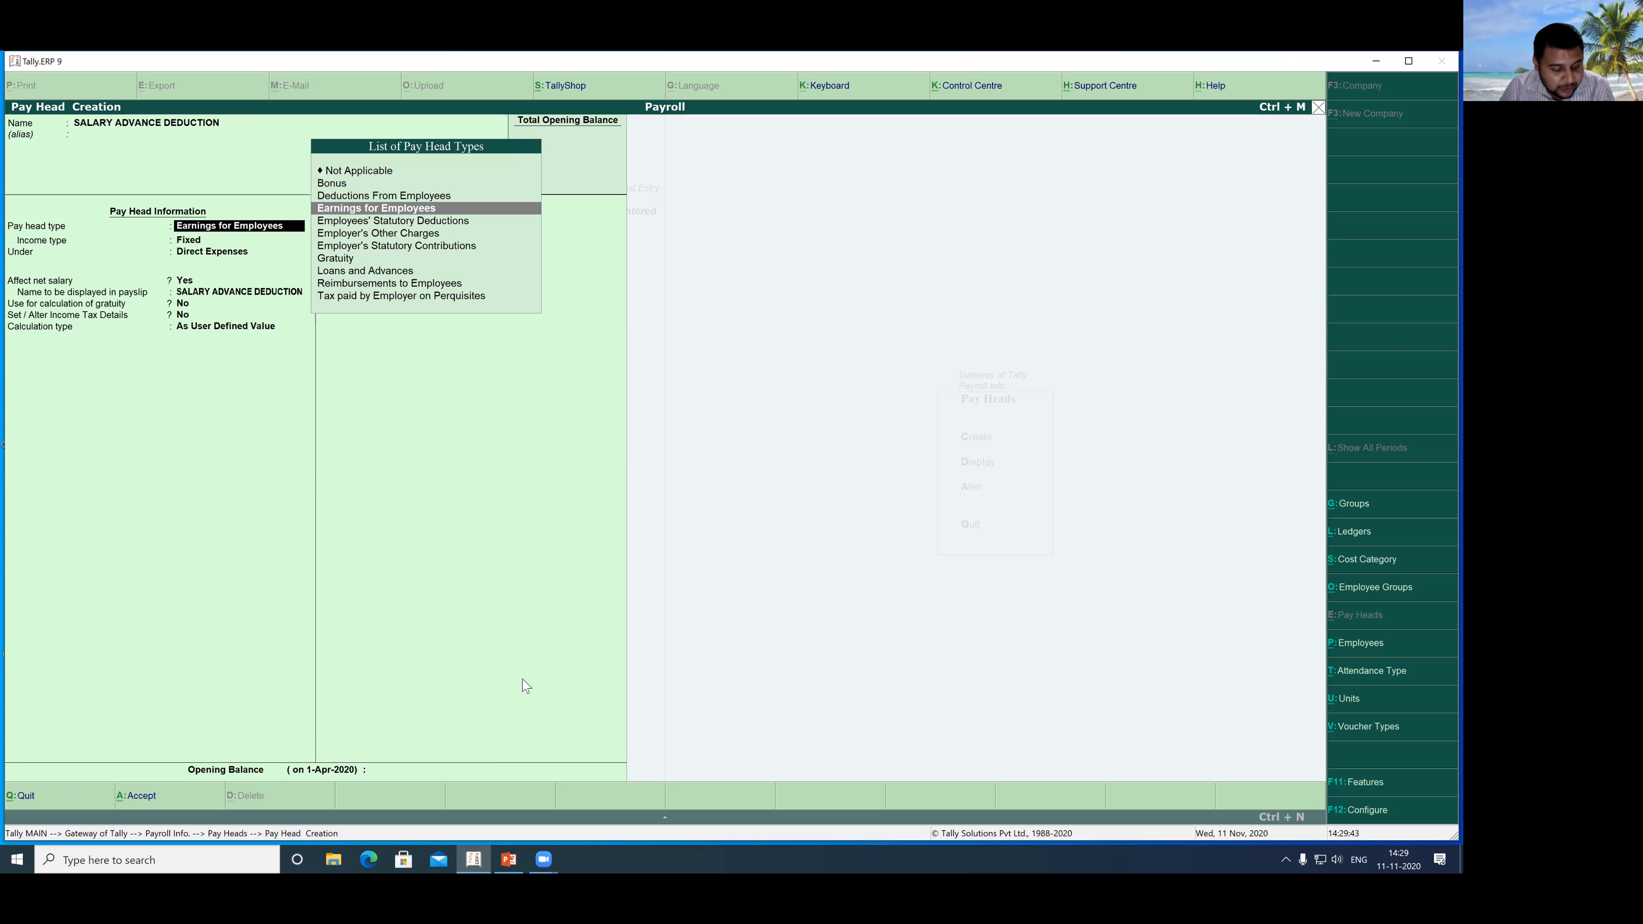
key(Down)
key(Down)
key(Down)
key(Down)
key(Down)
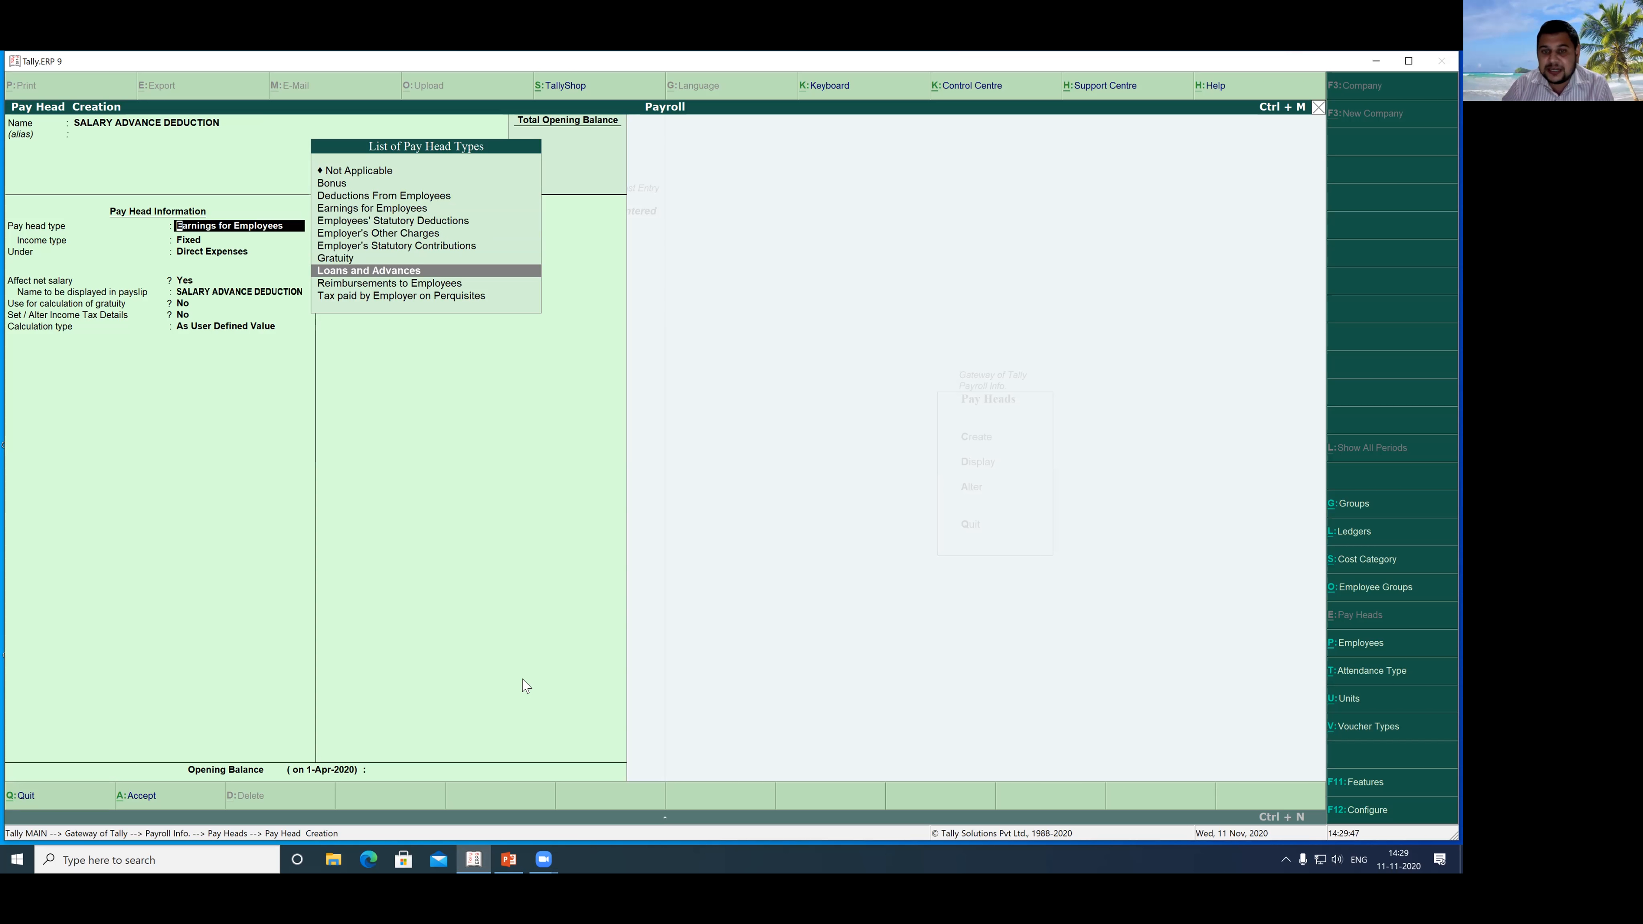
key(Return)
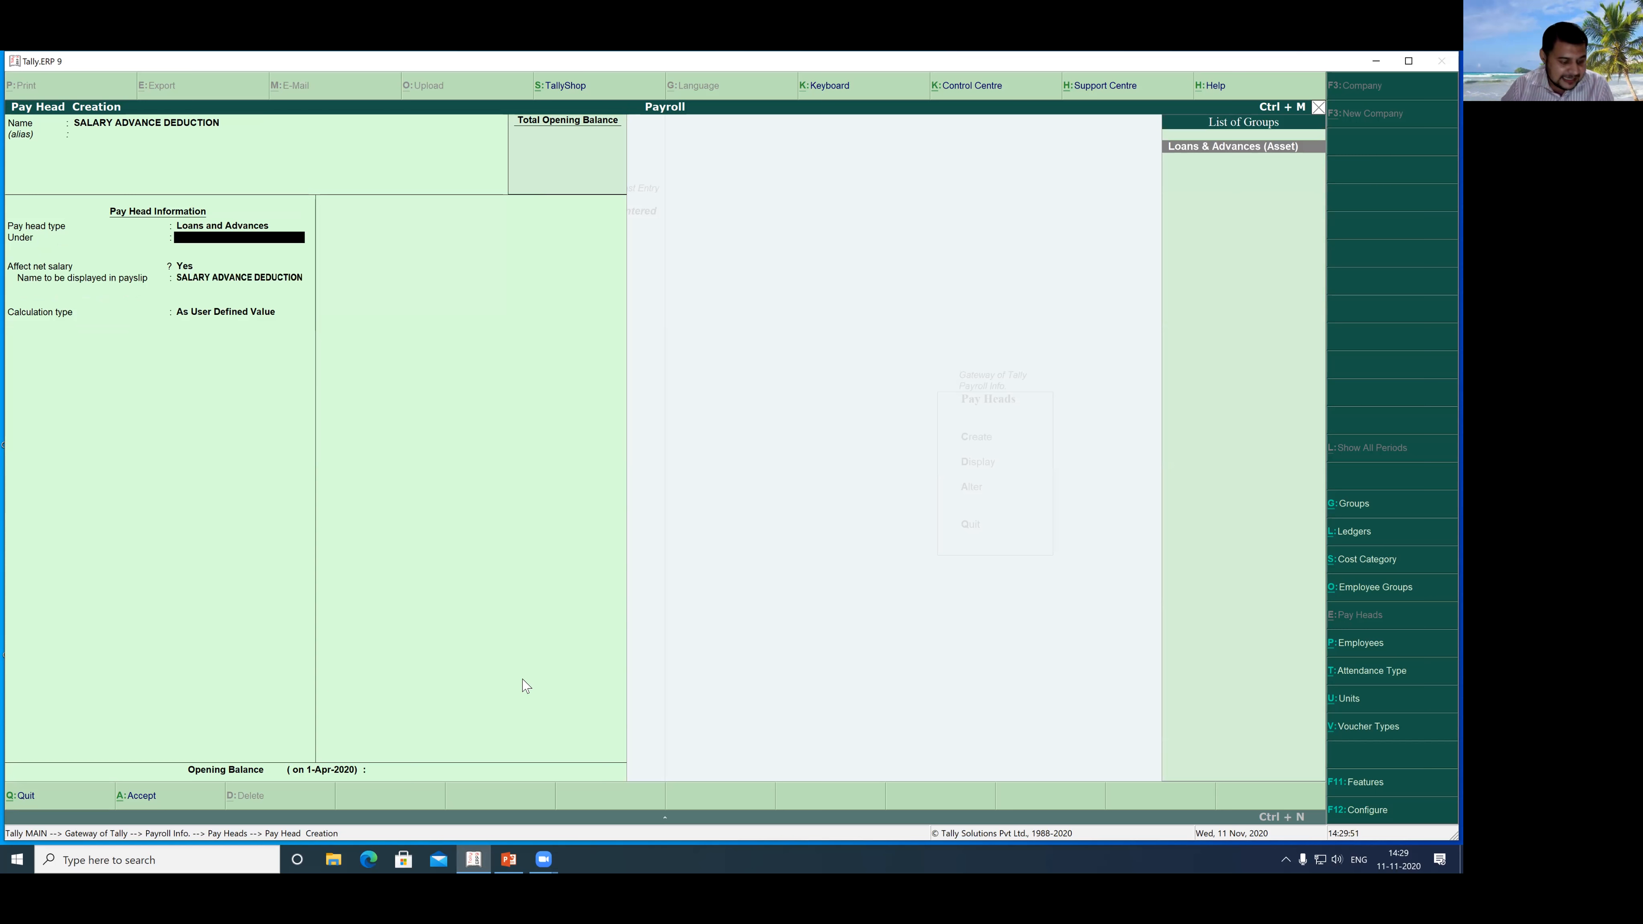
key(Return)
Step: Keep SALARY ADVANCE DEDUCTION affecting net salary, calculated As User Defined Value, and save it without an opening balance
key(Return)
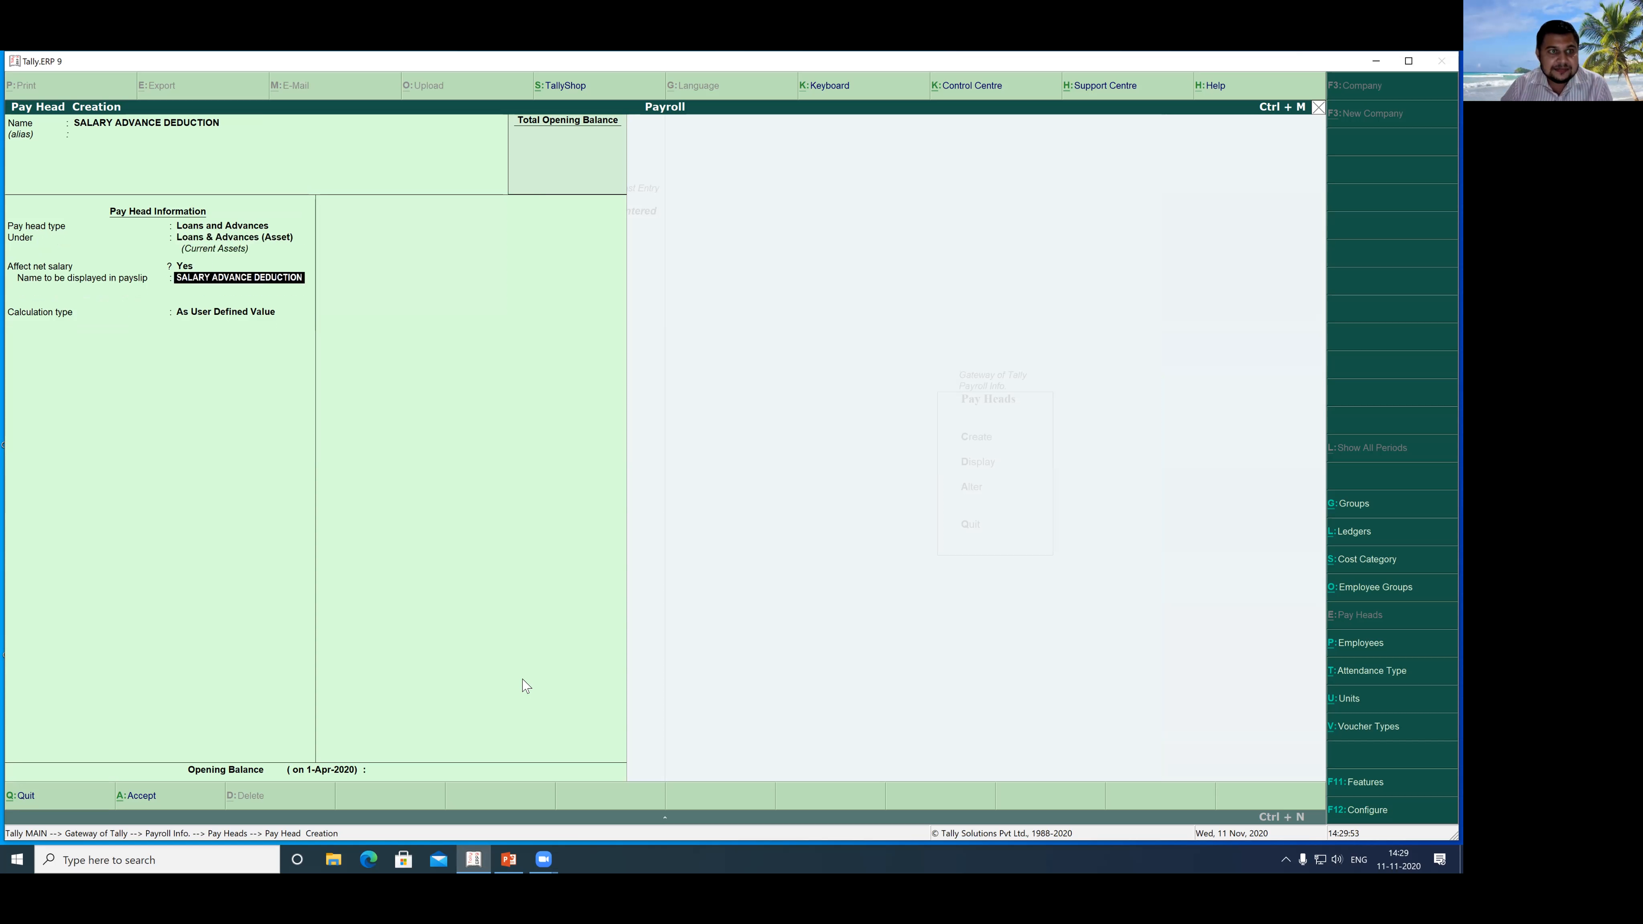
key(Return)
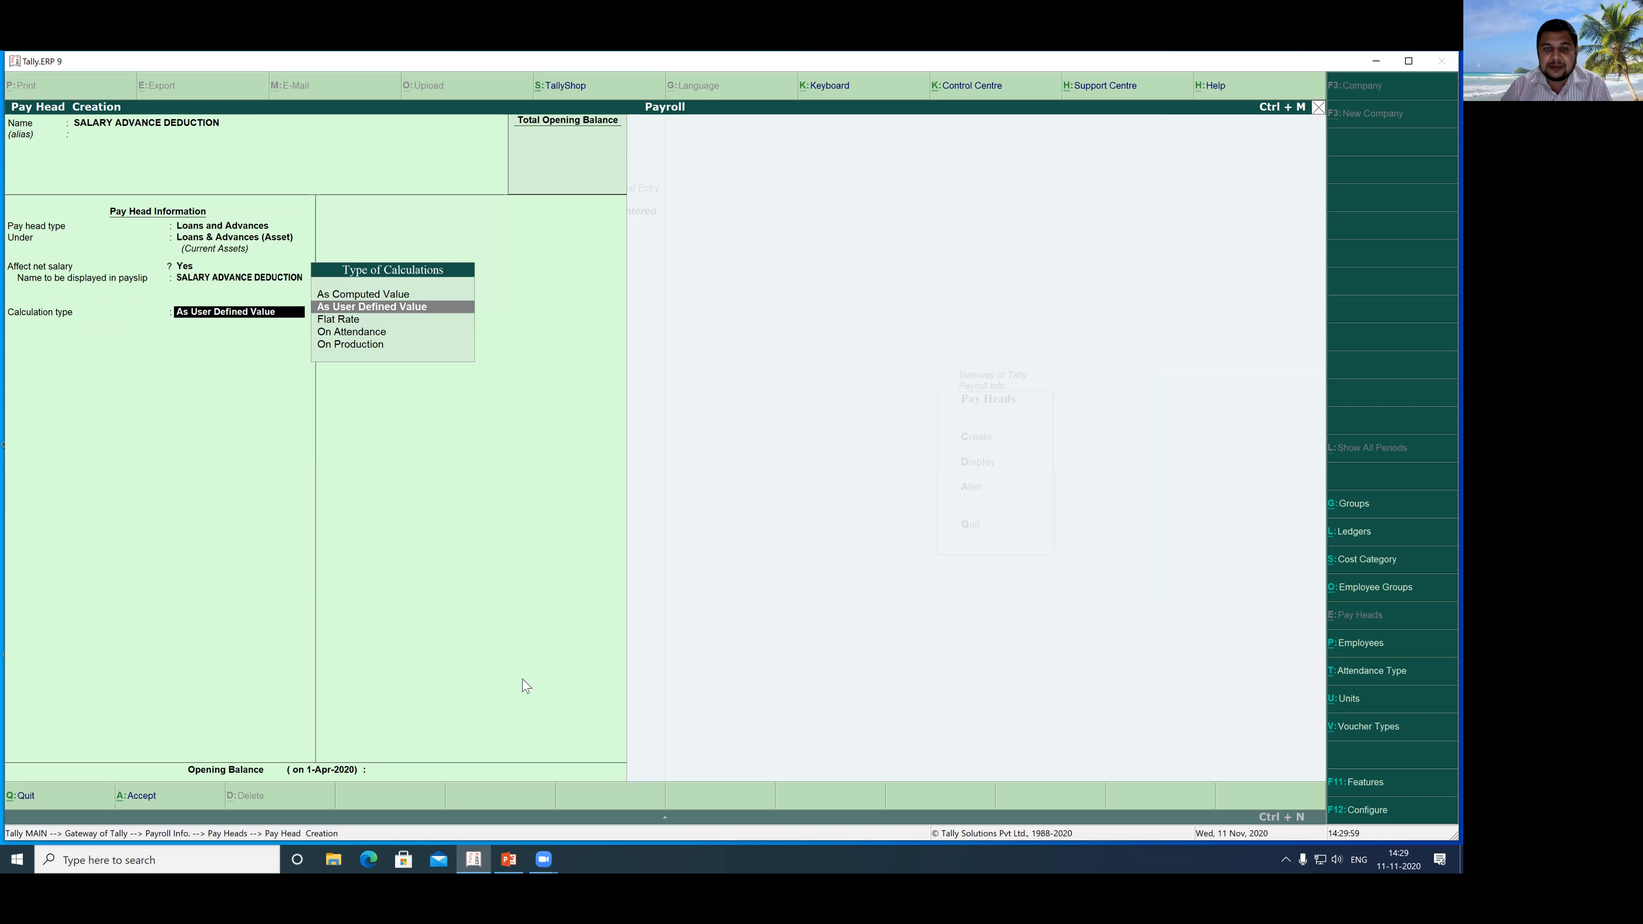
key(Return)
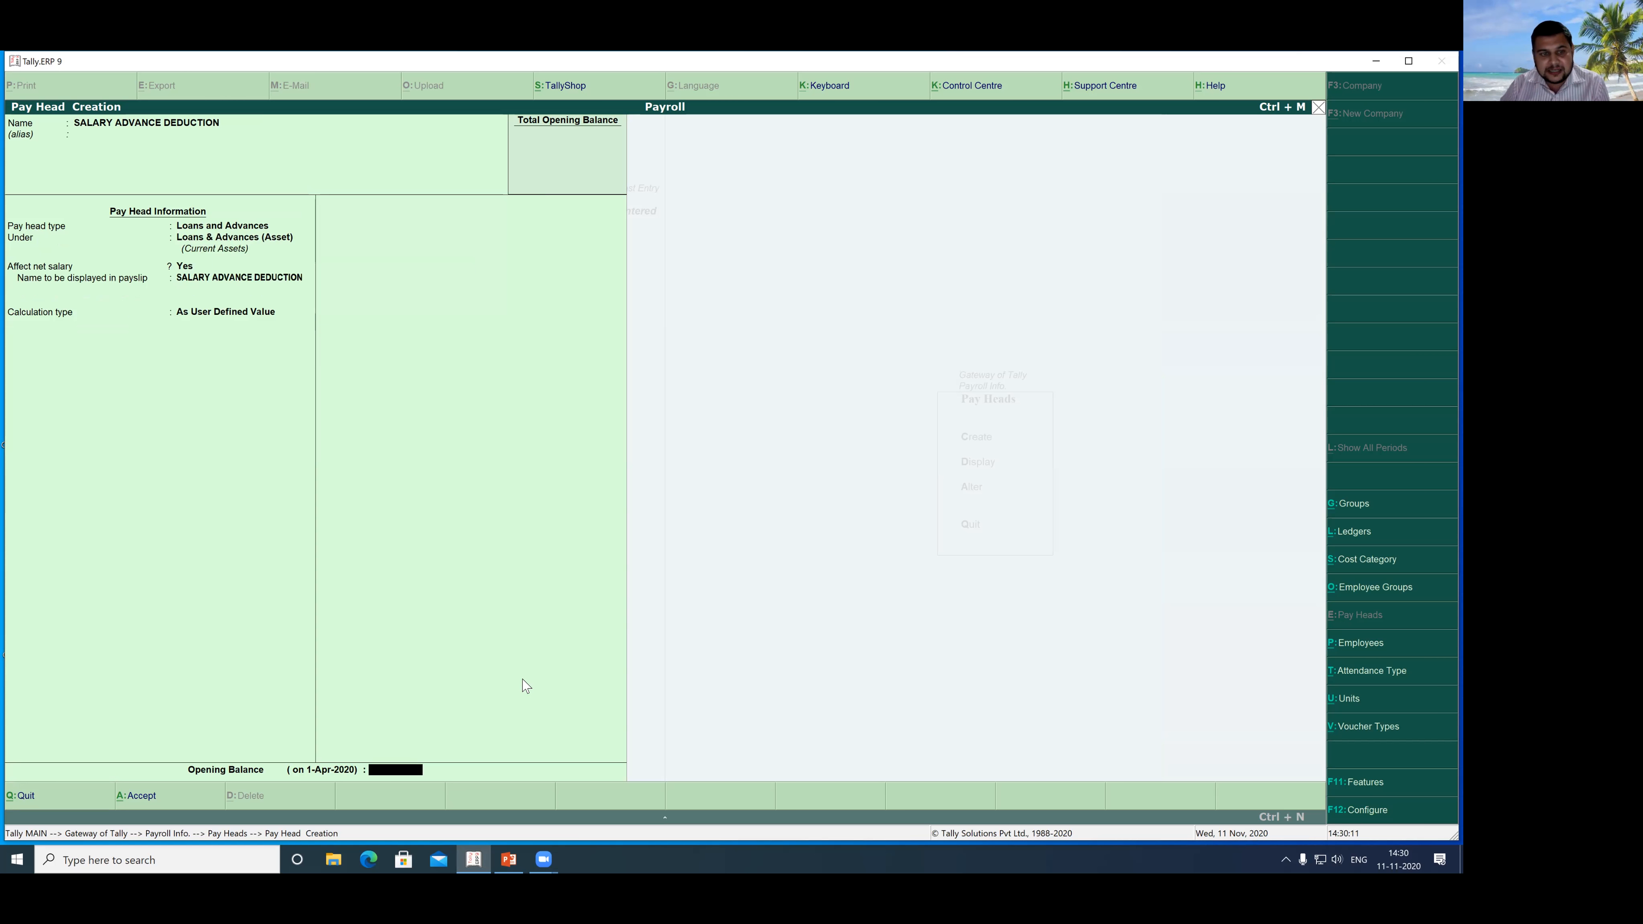
key(Return)
key(Return)
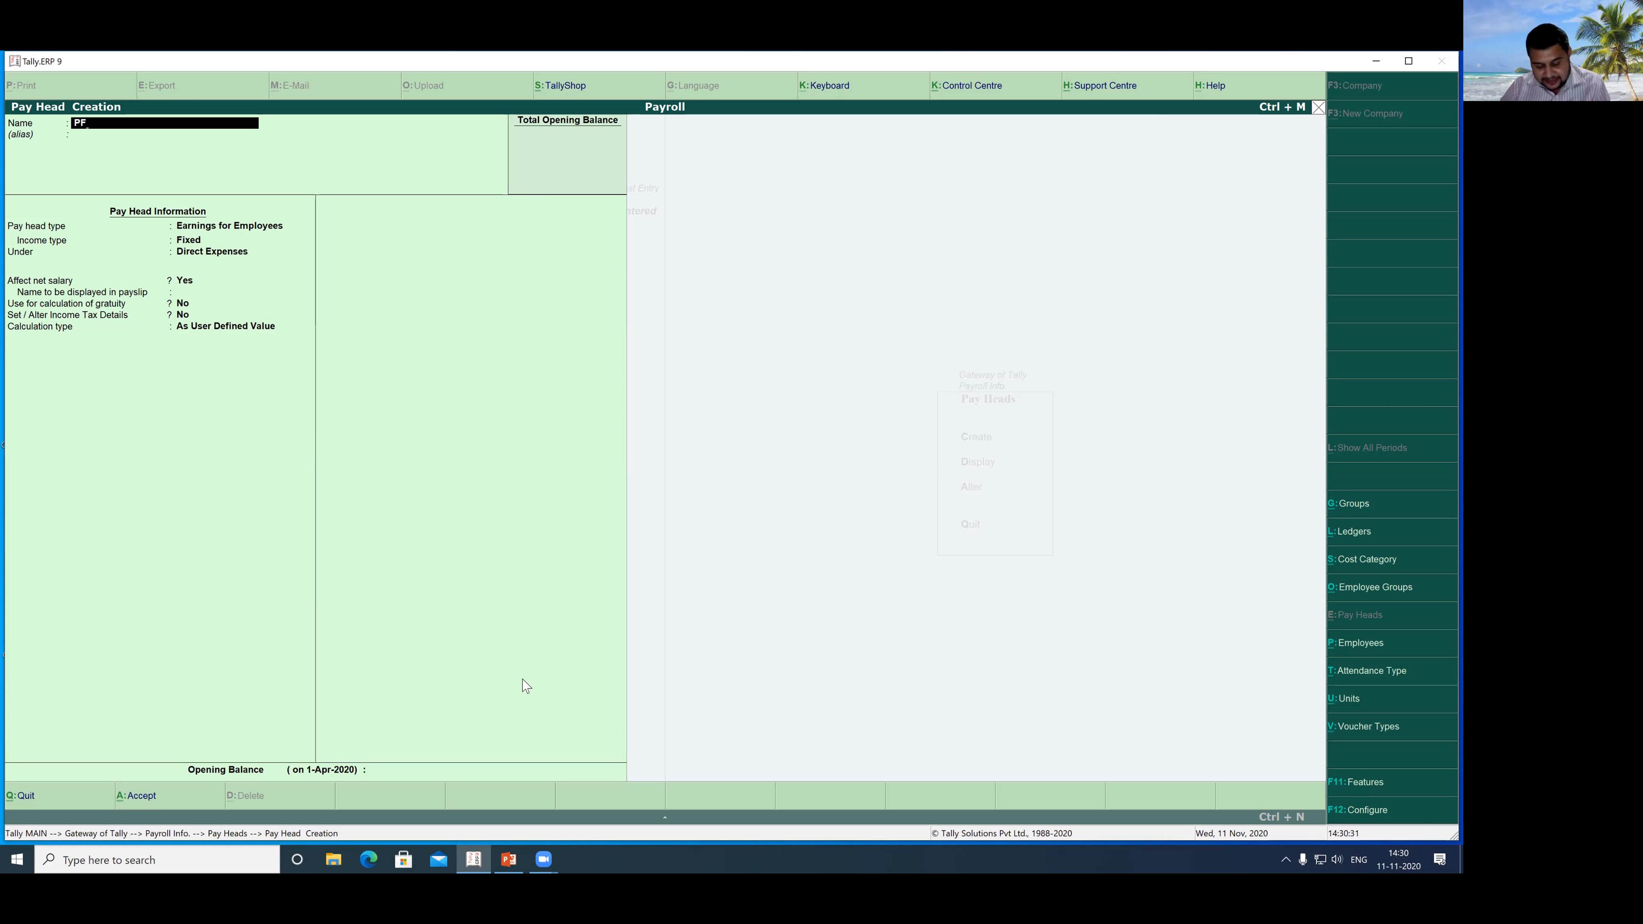
Step: Name the new pay head PF@12%, without an alias, and make it an Employees' Statutory Deductions type
text(@)
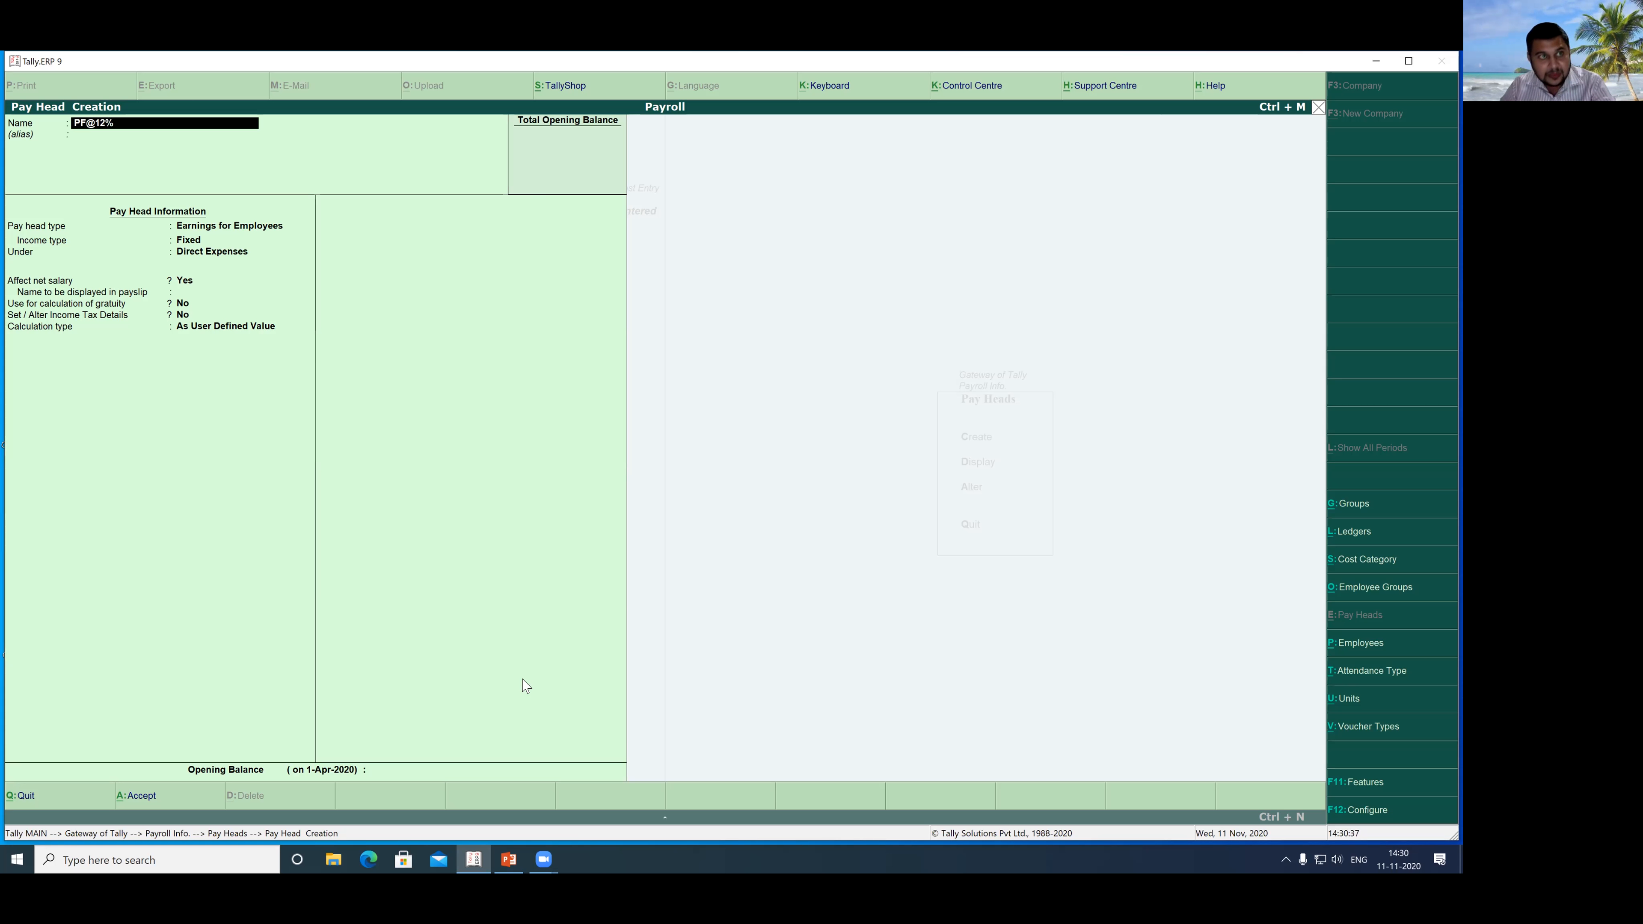
text(12%)
key(Return)
key(Return)
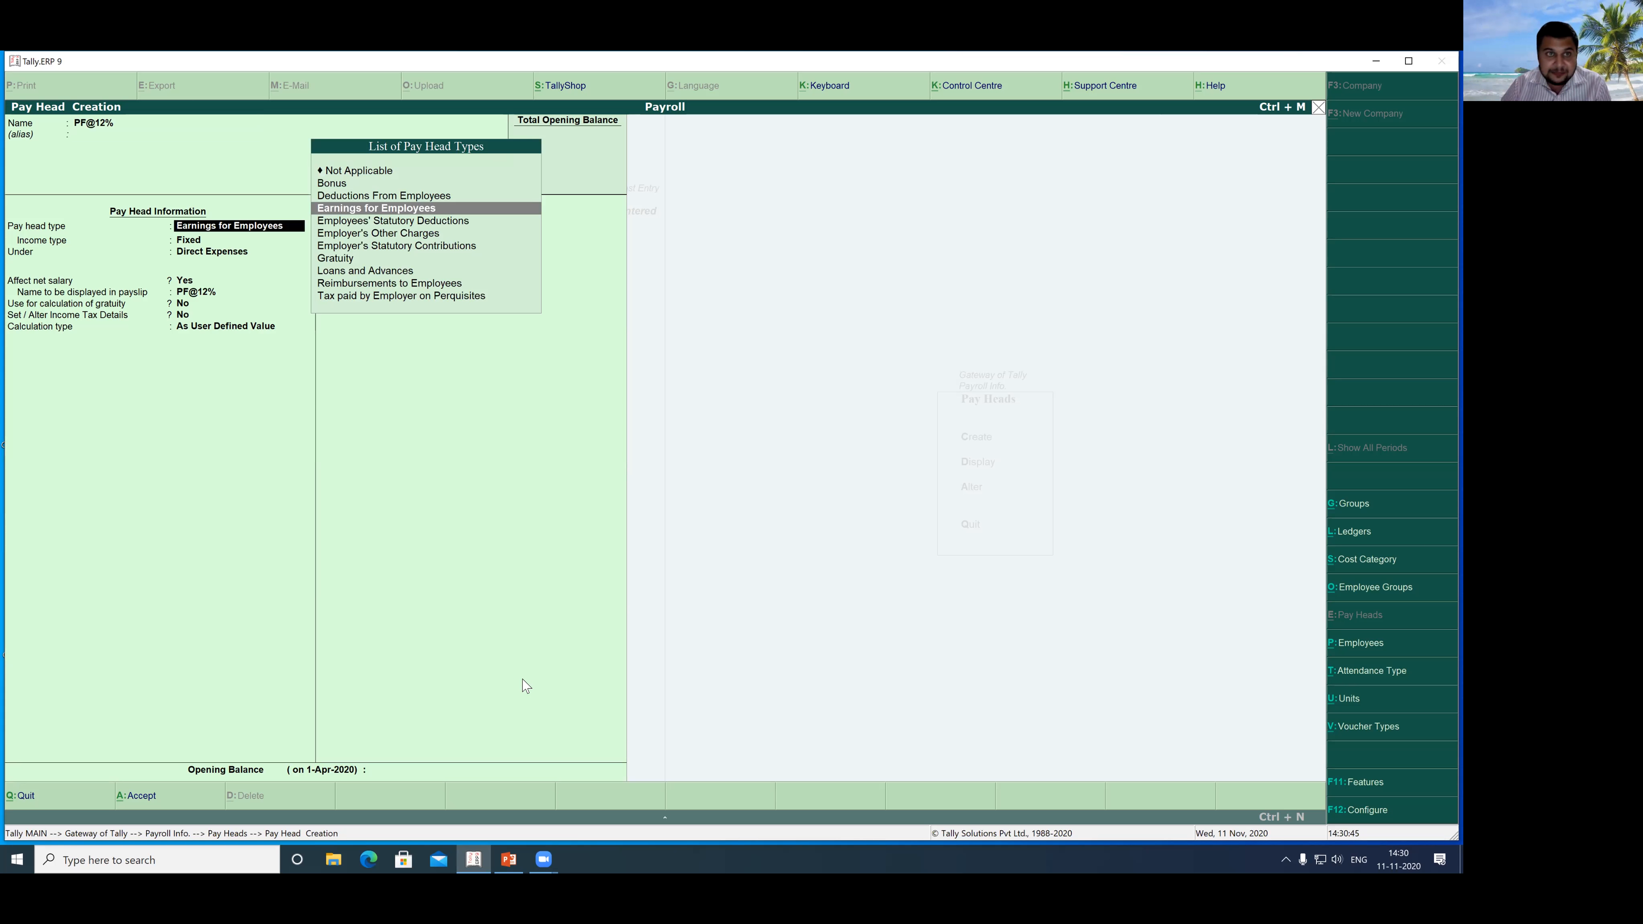
key(Down)
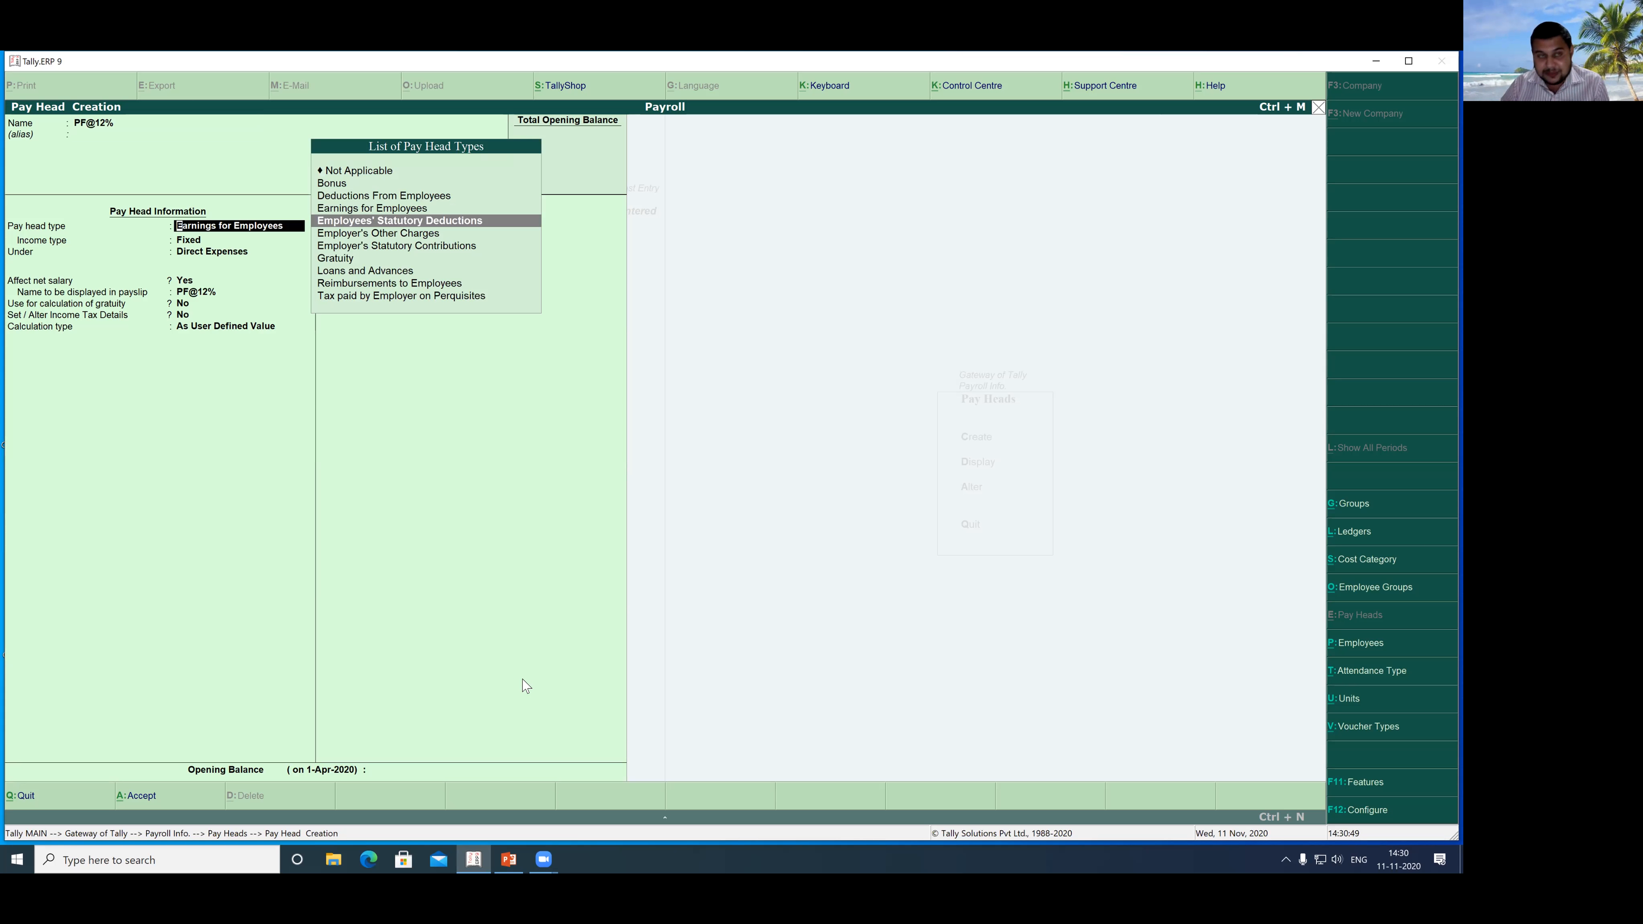
key(Up)
key(Up)
key(Down)
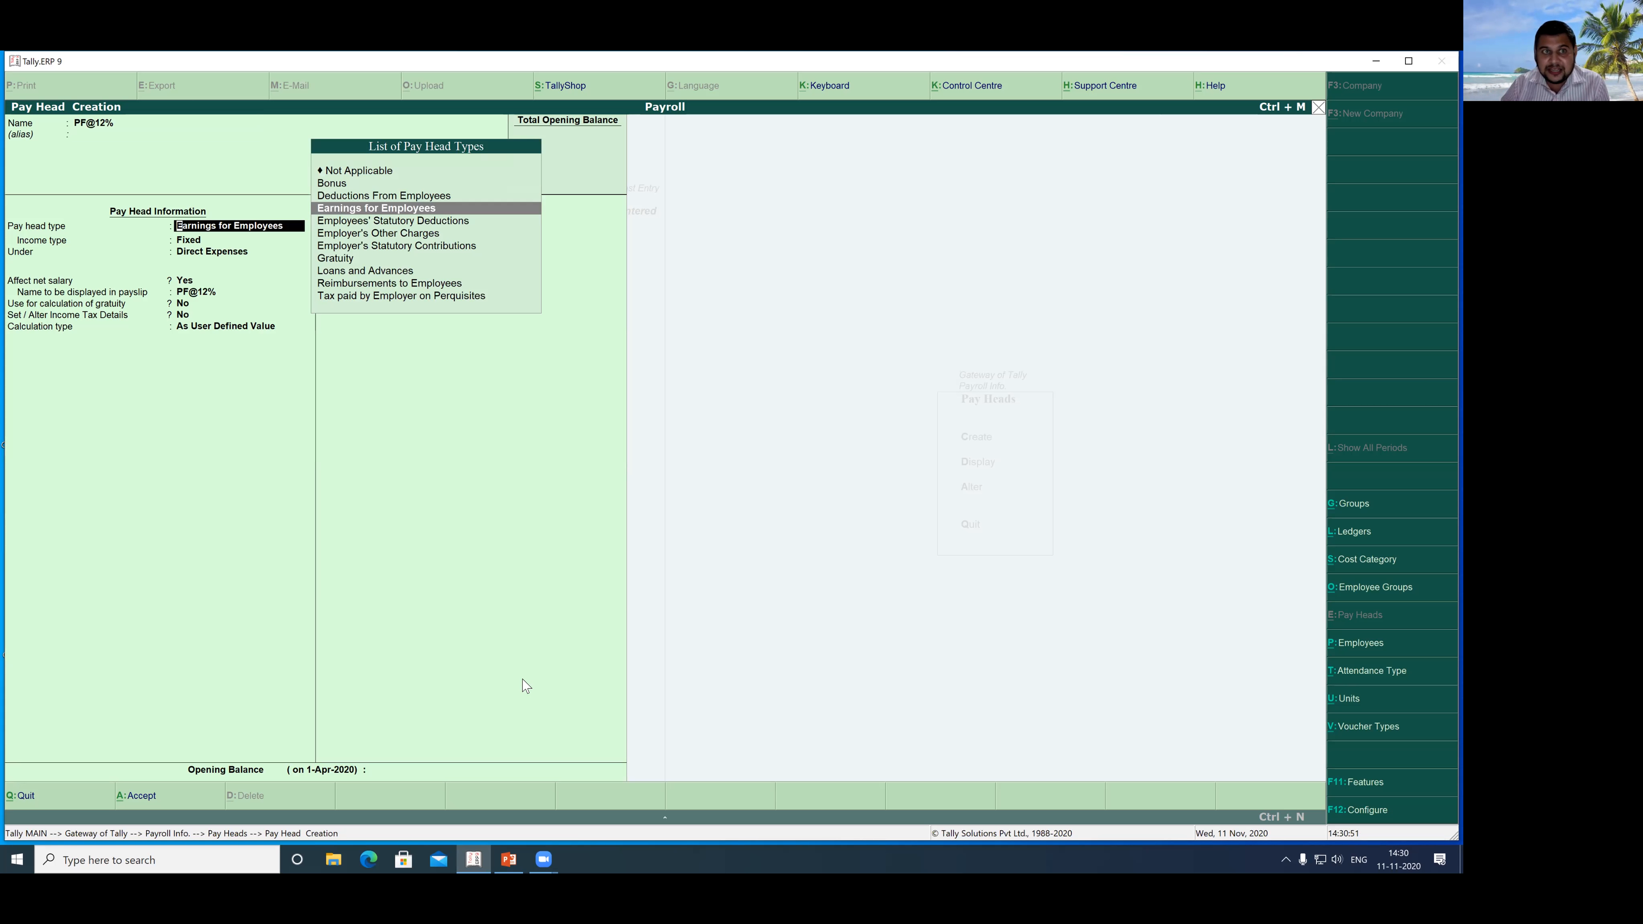
key(Down)
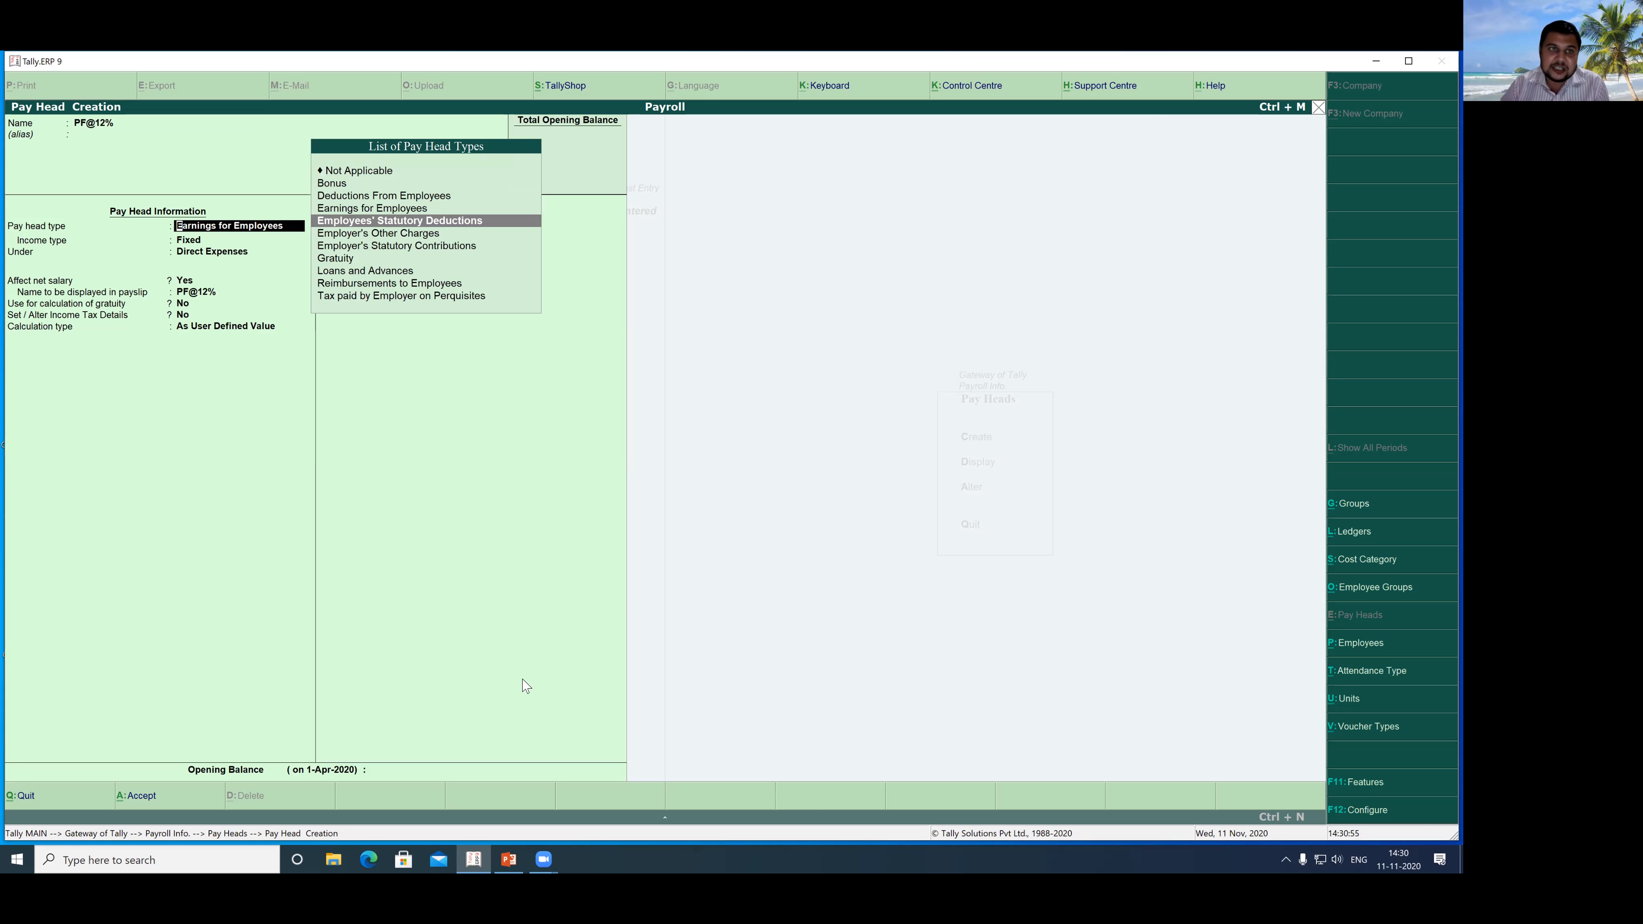
key(Return)
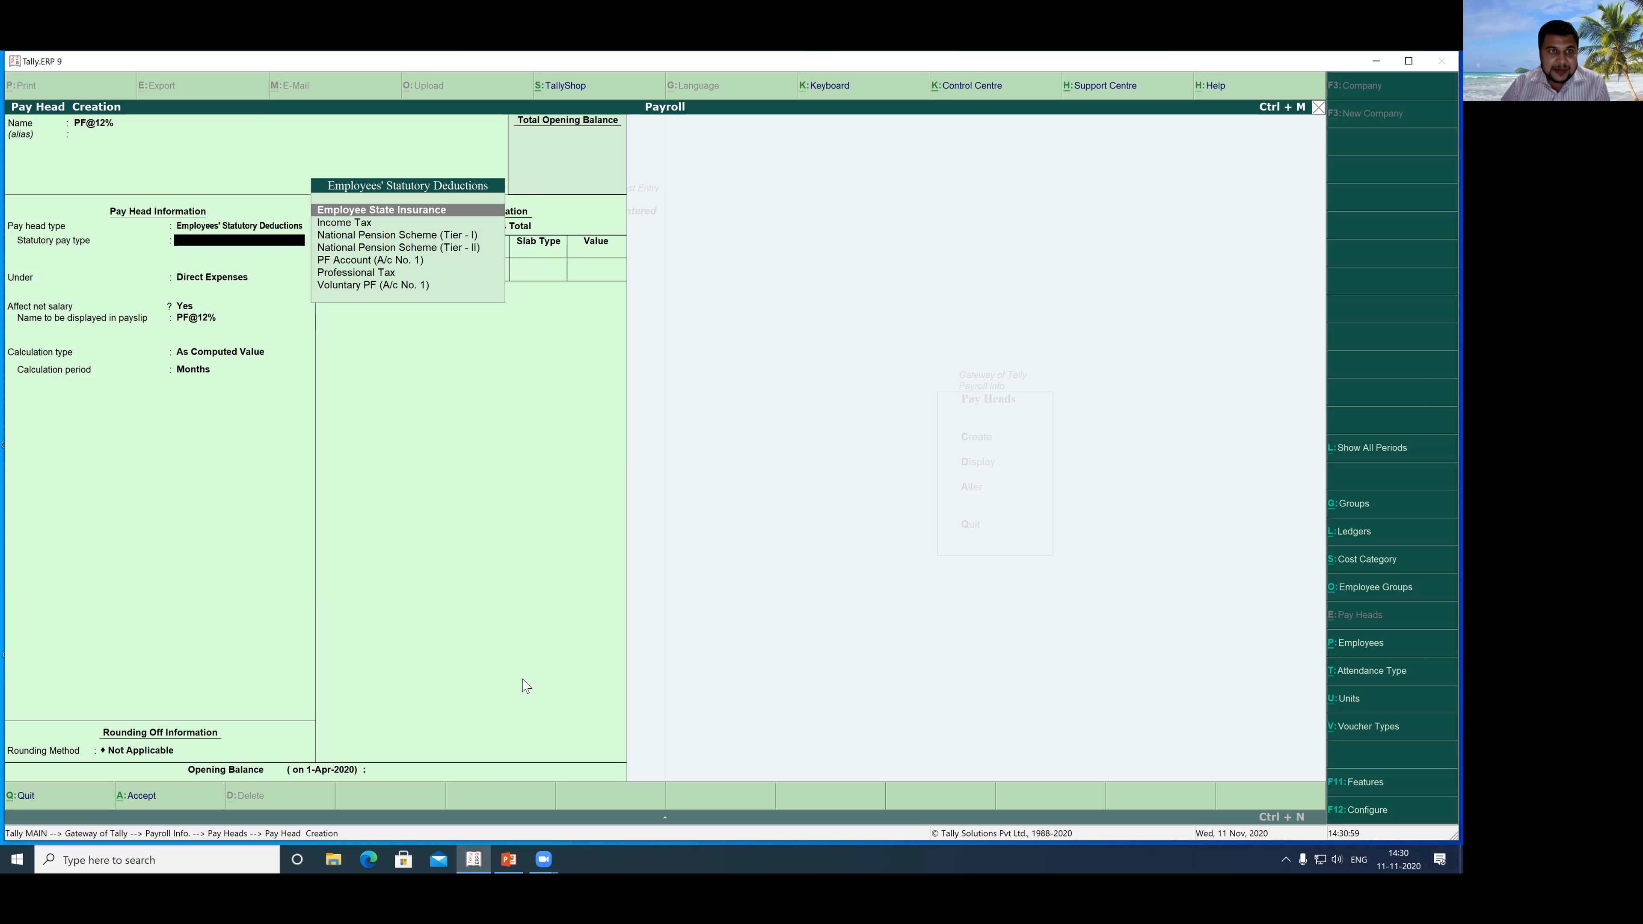
Step: Set PF@12% to statutory pay type PF Account (A/c No. 1) under Current Liabilities, keeping it affecting net salary under the same payslip name
key(Down)
key(Down)
key(Down)
key(Down)
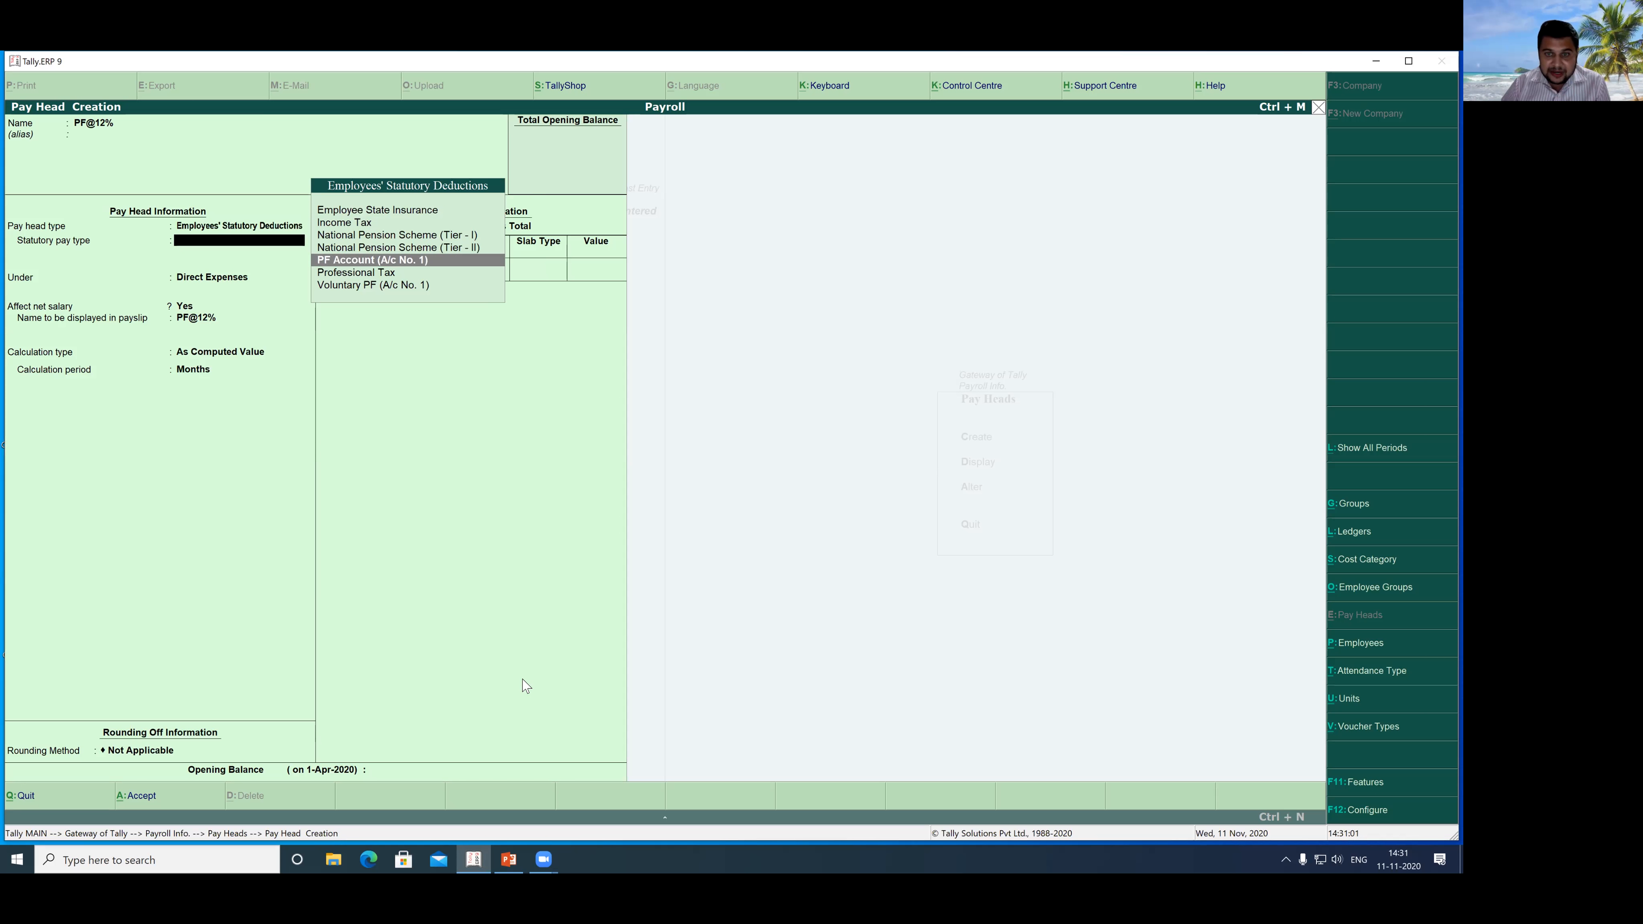
key(Return)
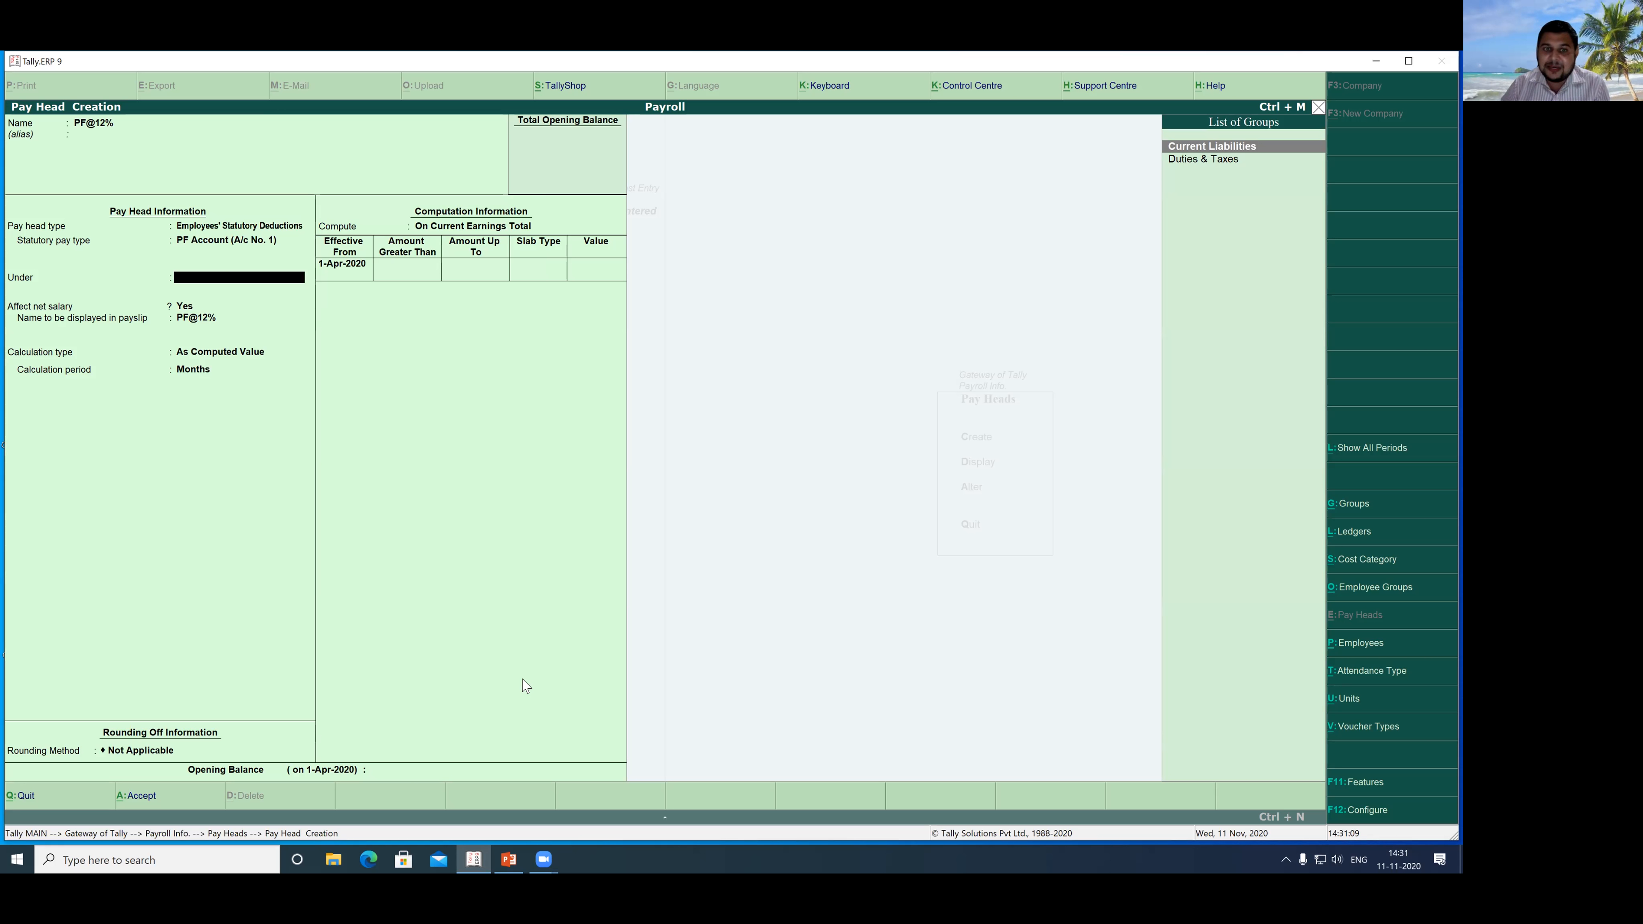
key(Return)
key(Return)
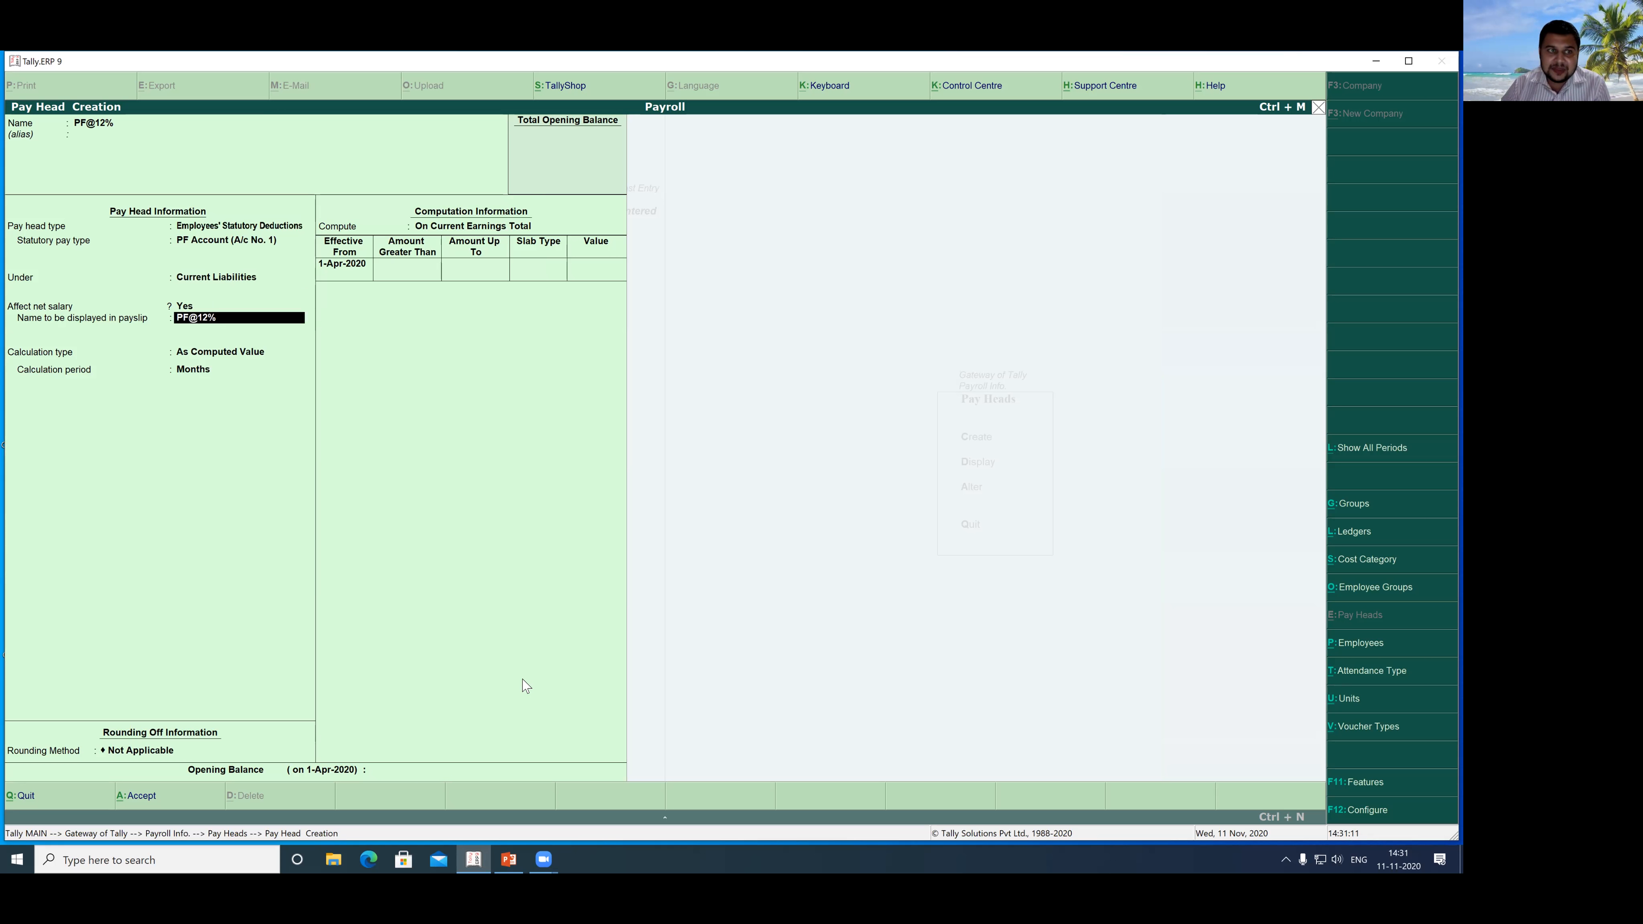
key(Return)
key(Return)
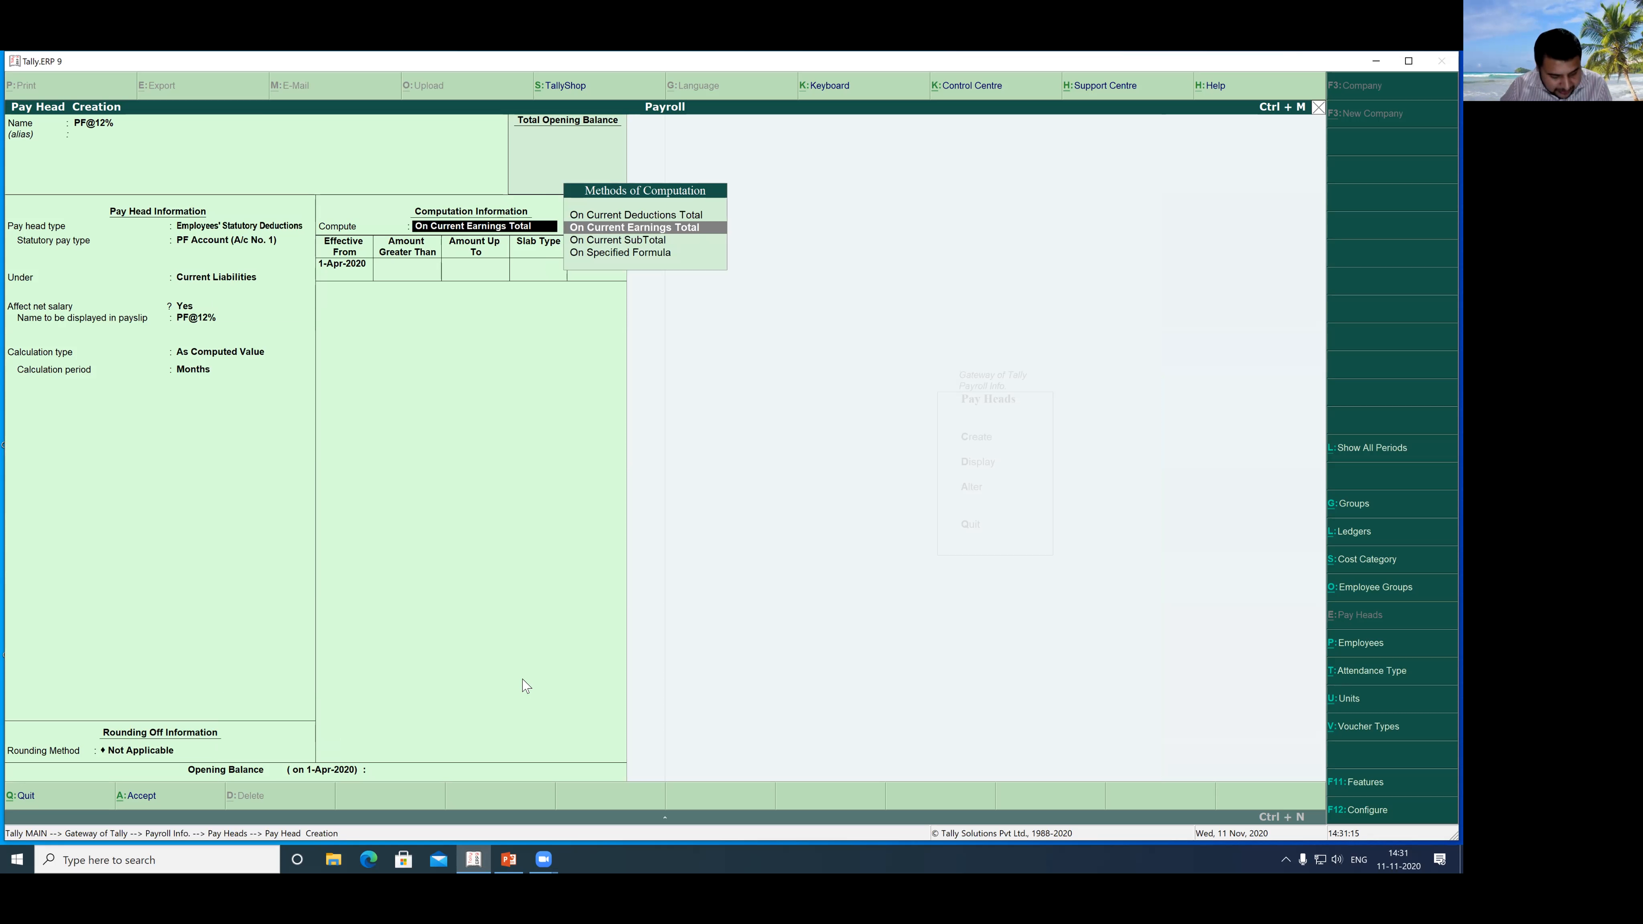
Step: Compute PF@12% On Specified Formula, using only the BASIC SALARY pay head
key(Down)
key(Down)
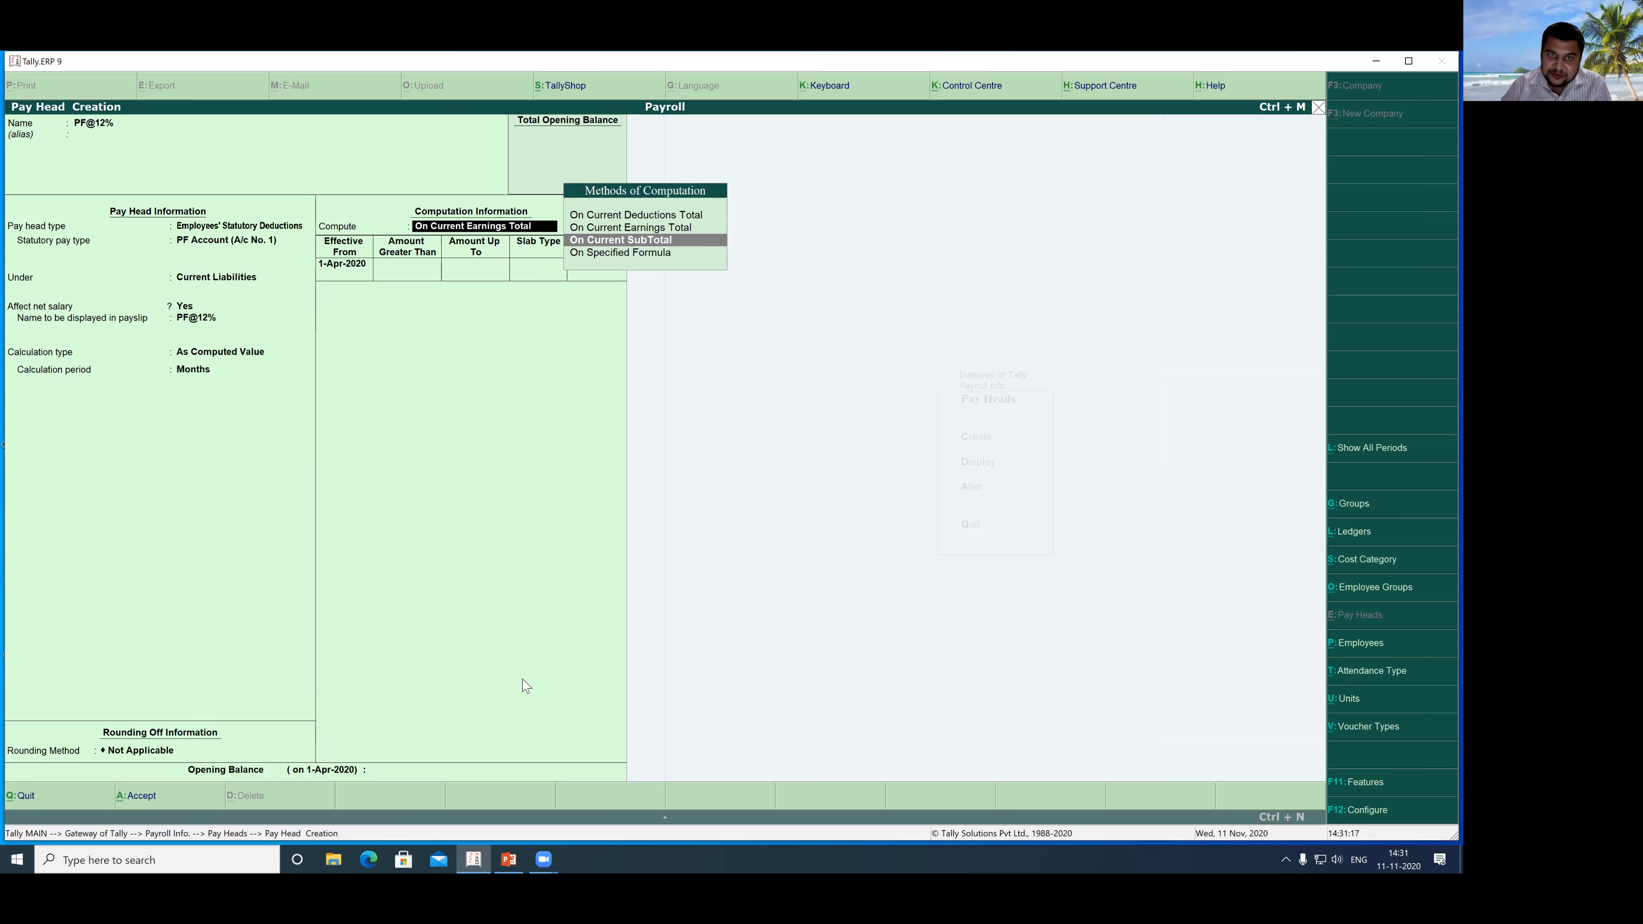
key(Return)
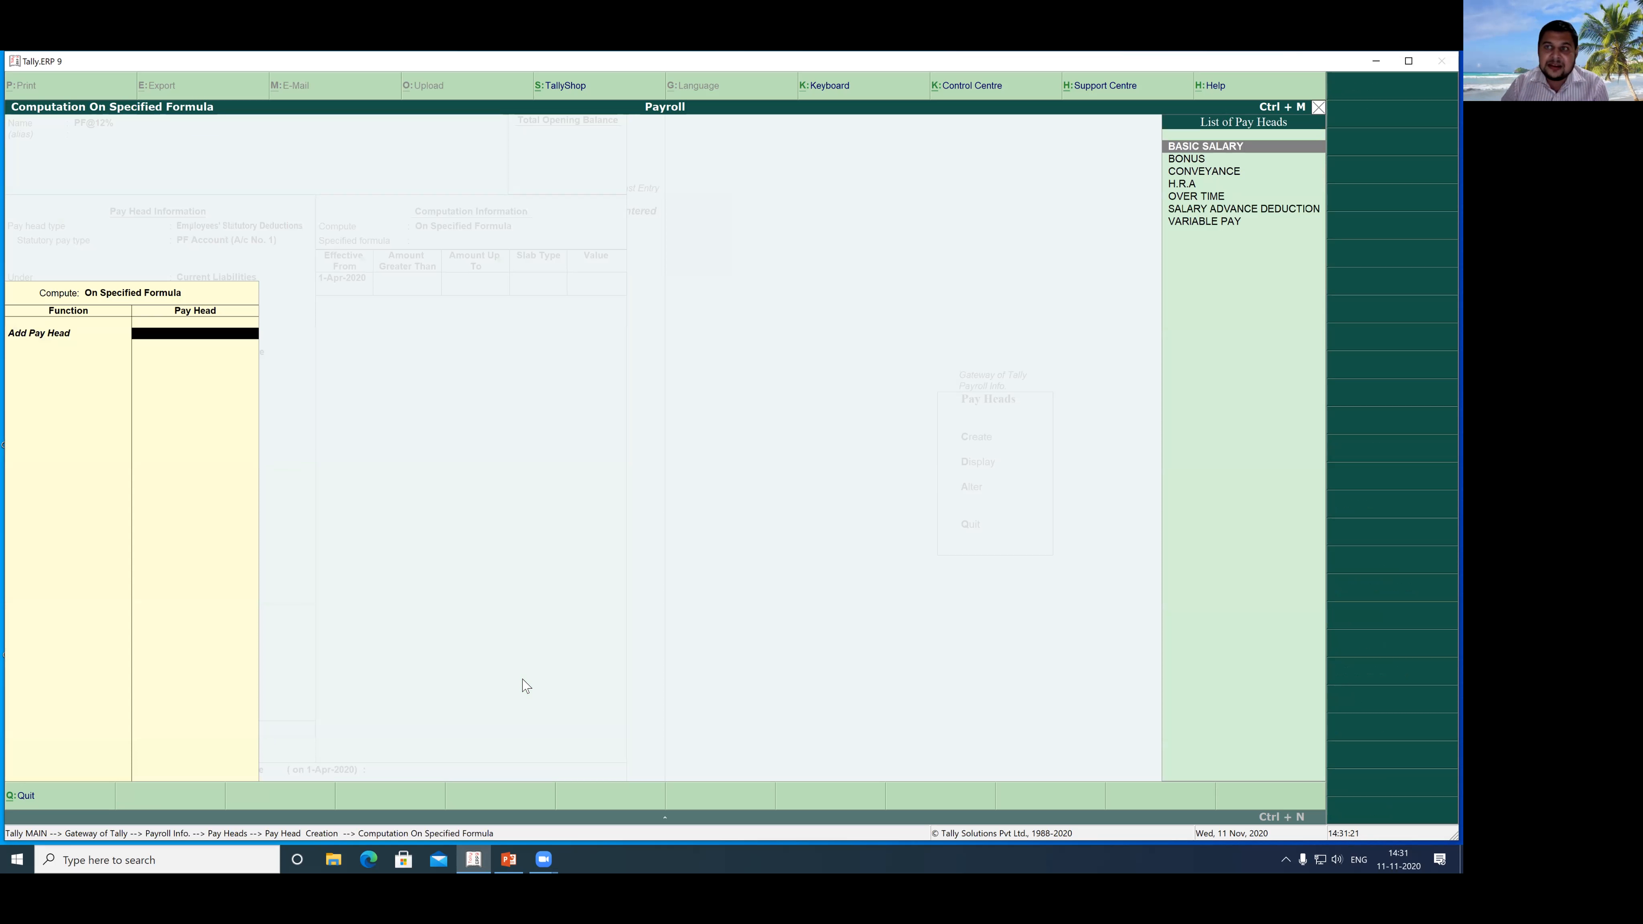
key(Return)
key(Return)
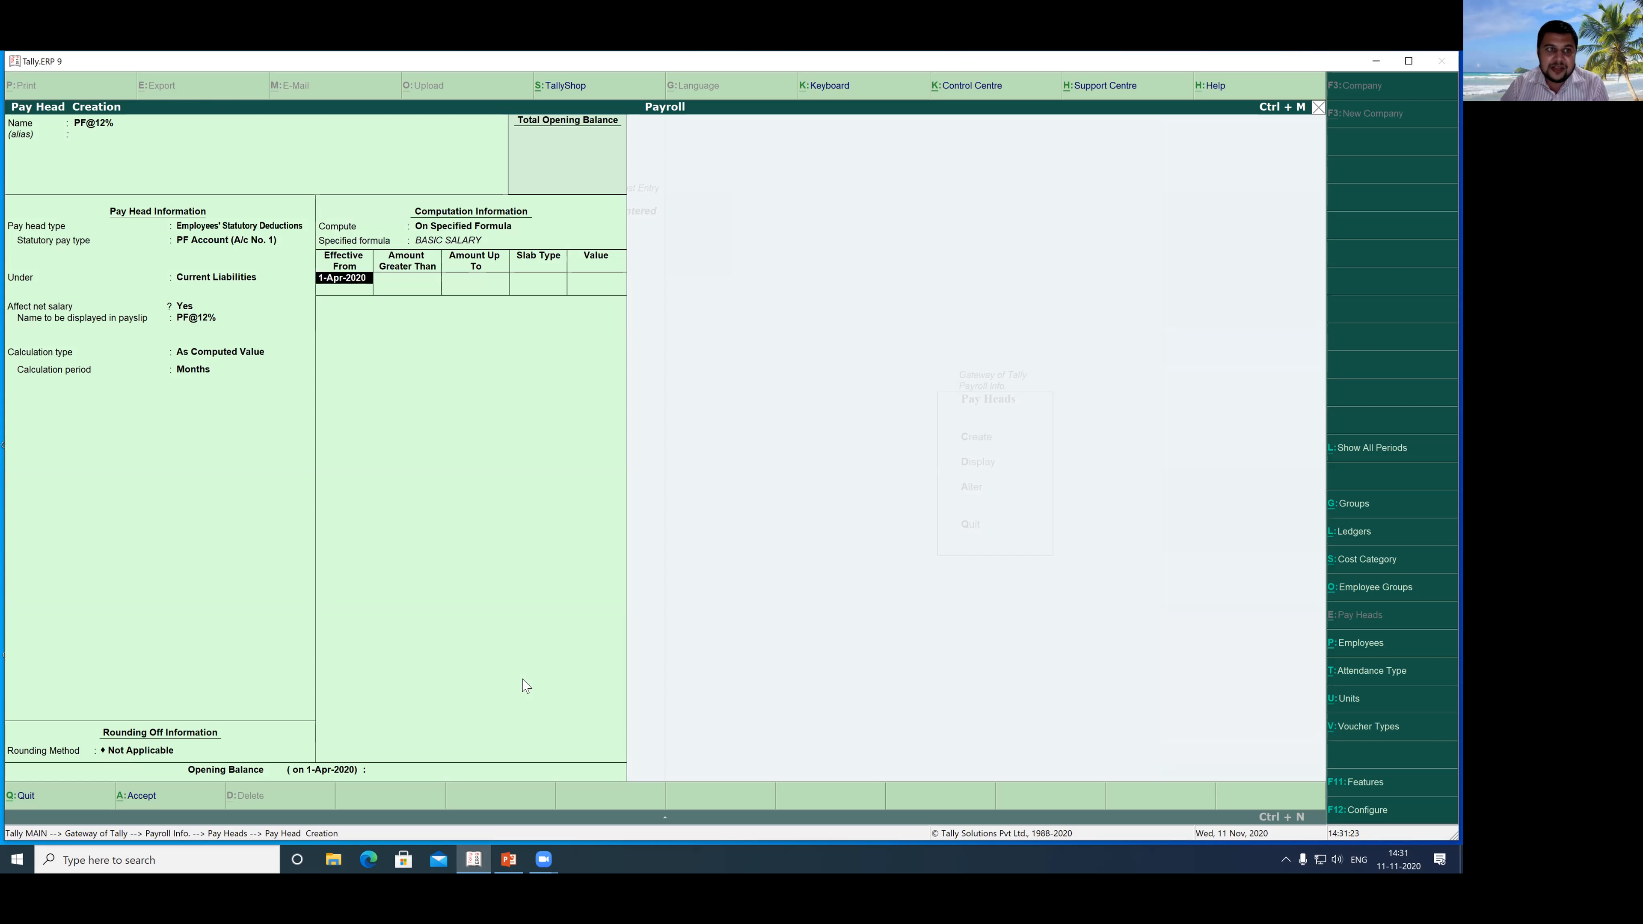
Step: Add a 12 % Percentage slab effective 1-Apr-2020 without amount limits, and save PF@12% without rounding or an opening balance
key(Return)
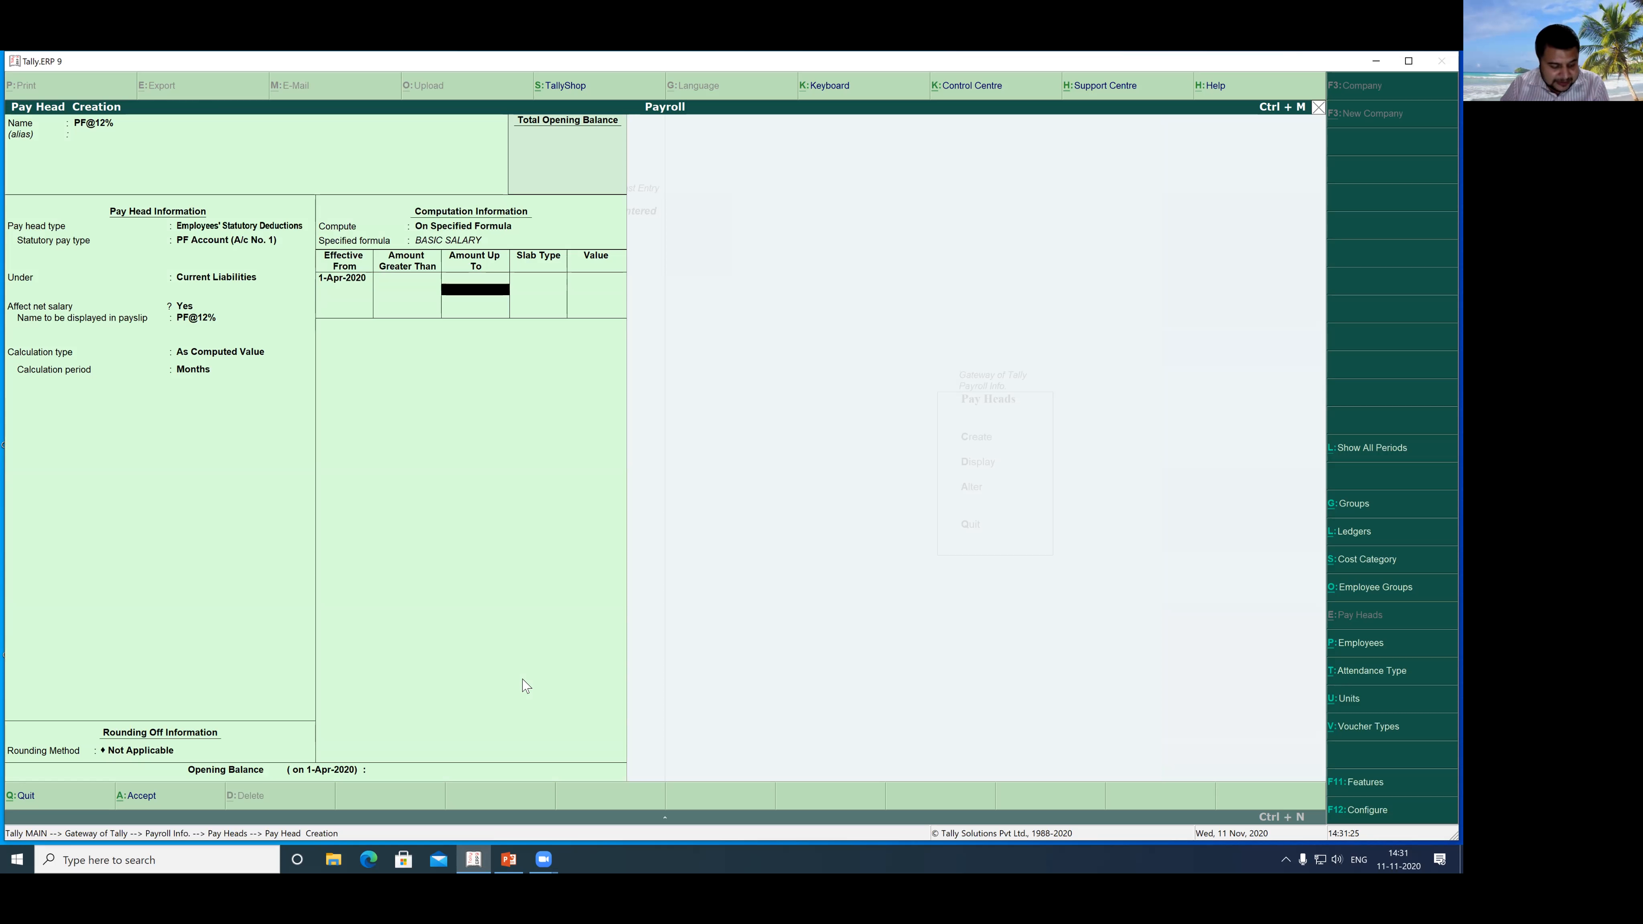
key(Return)
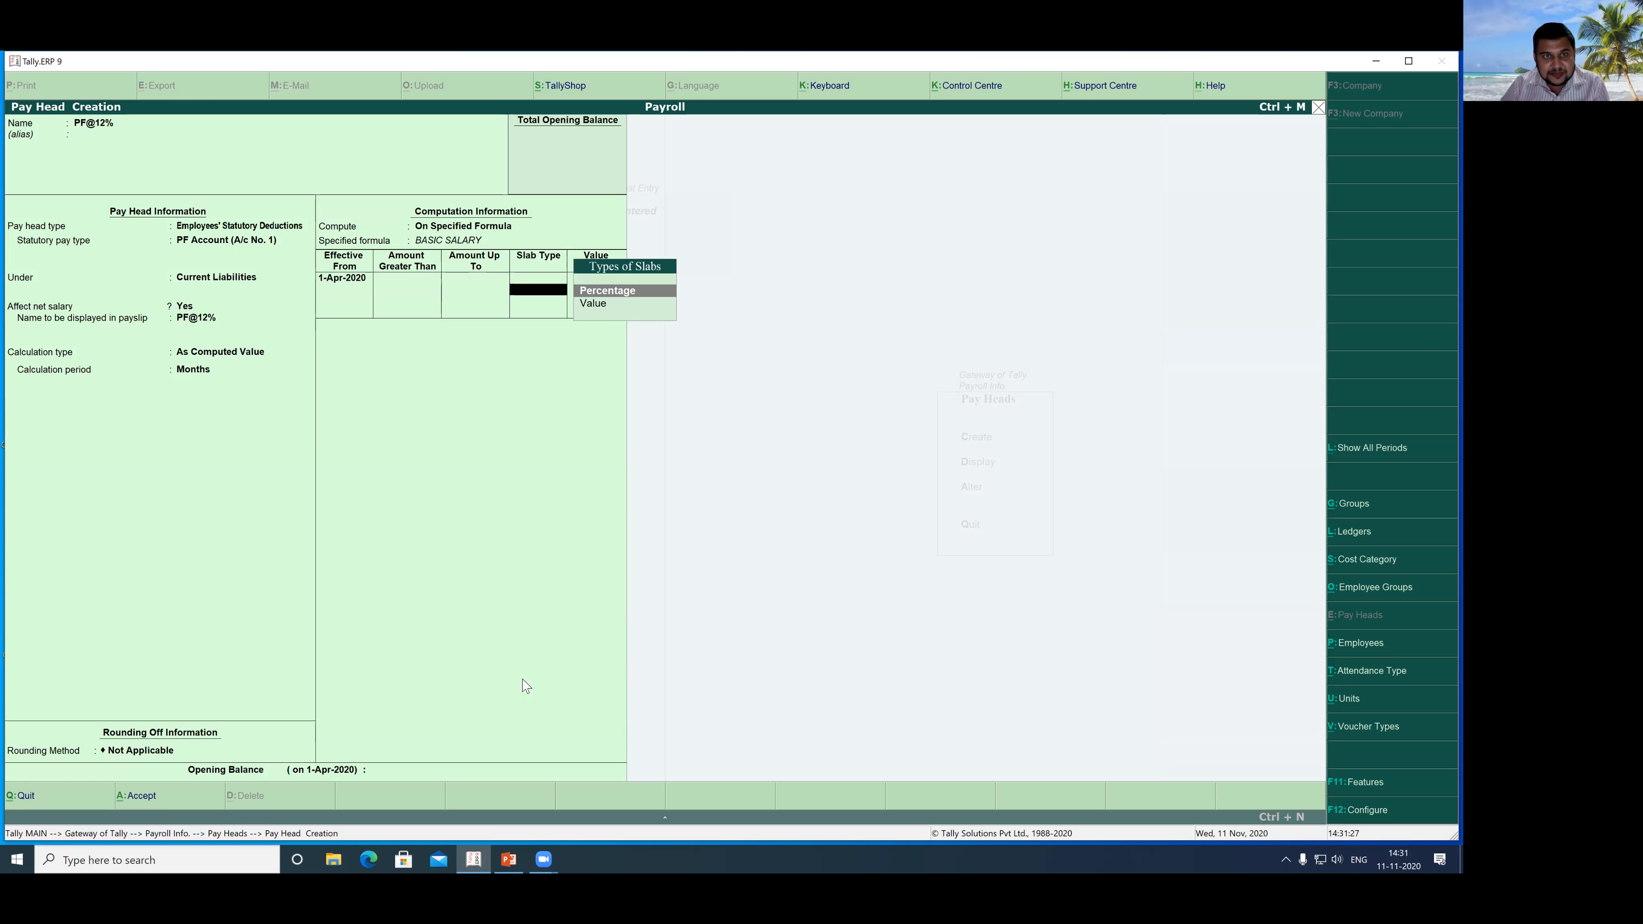
key(Return)
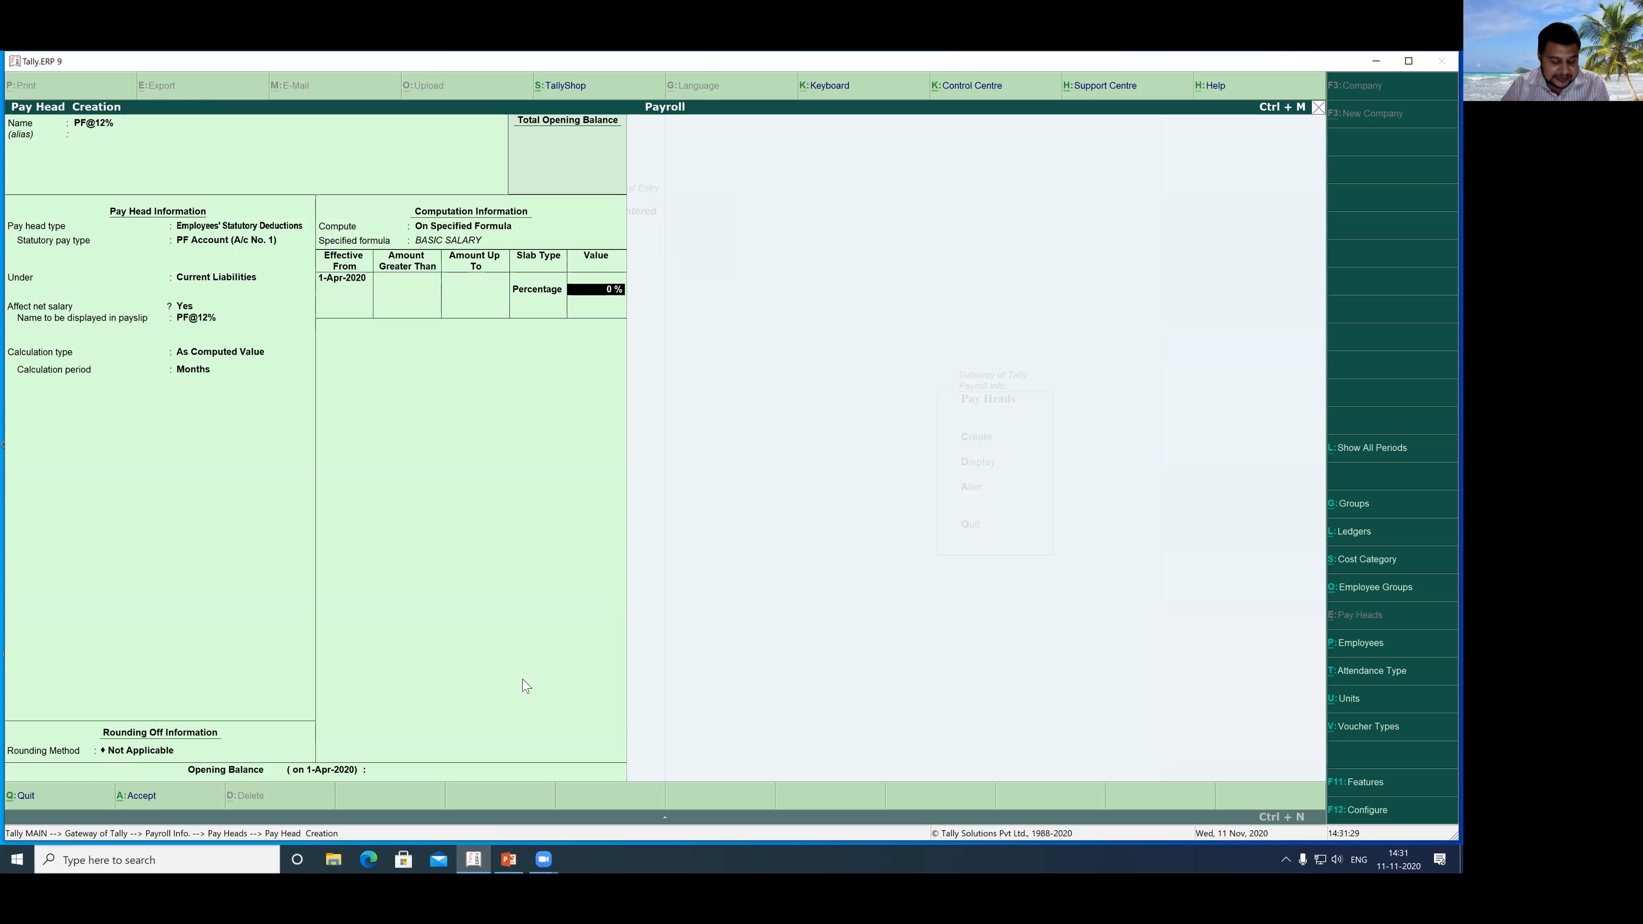
text(12)
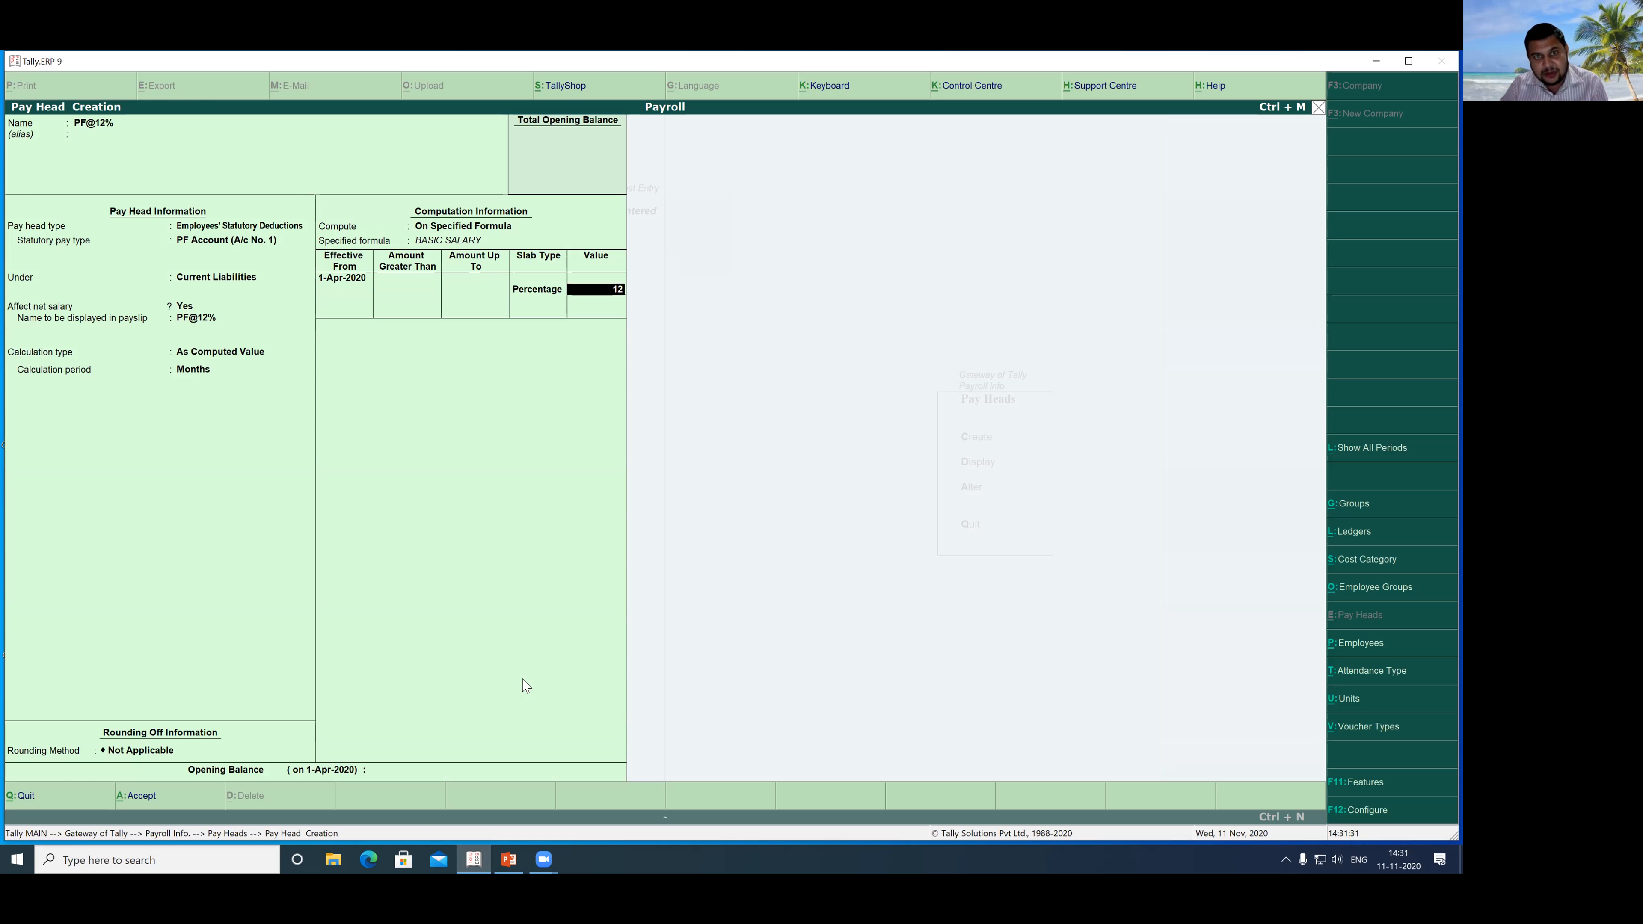
key(Return)
key(Return)
key(Return)
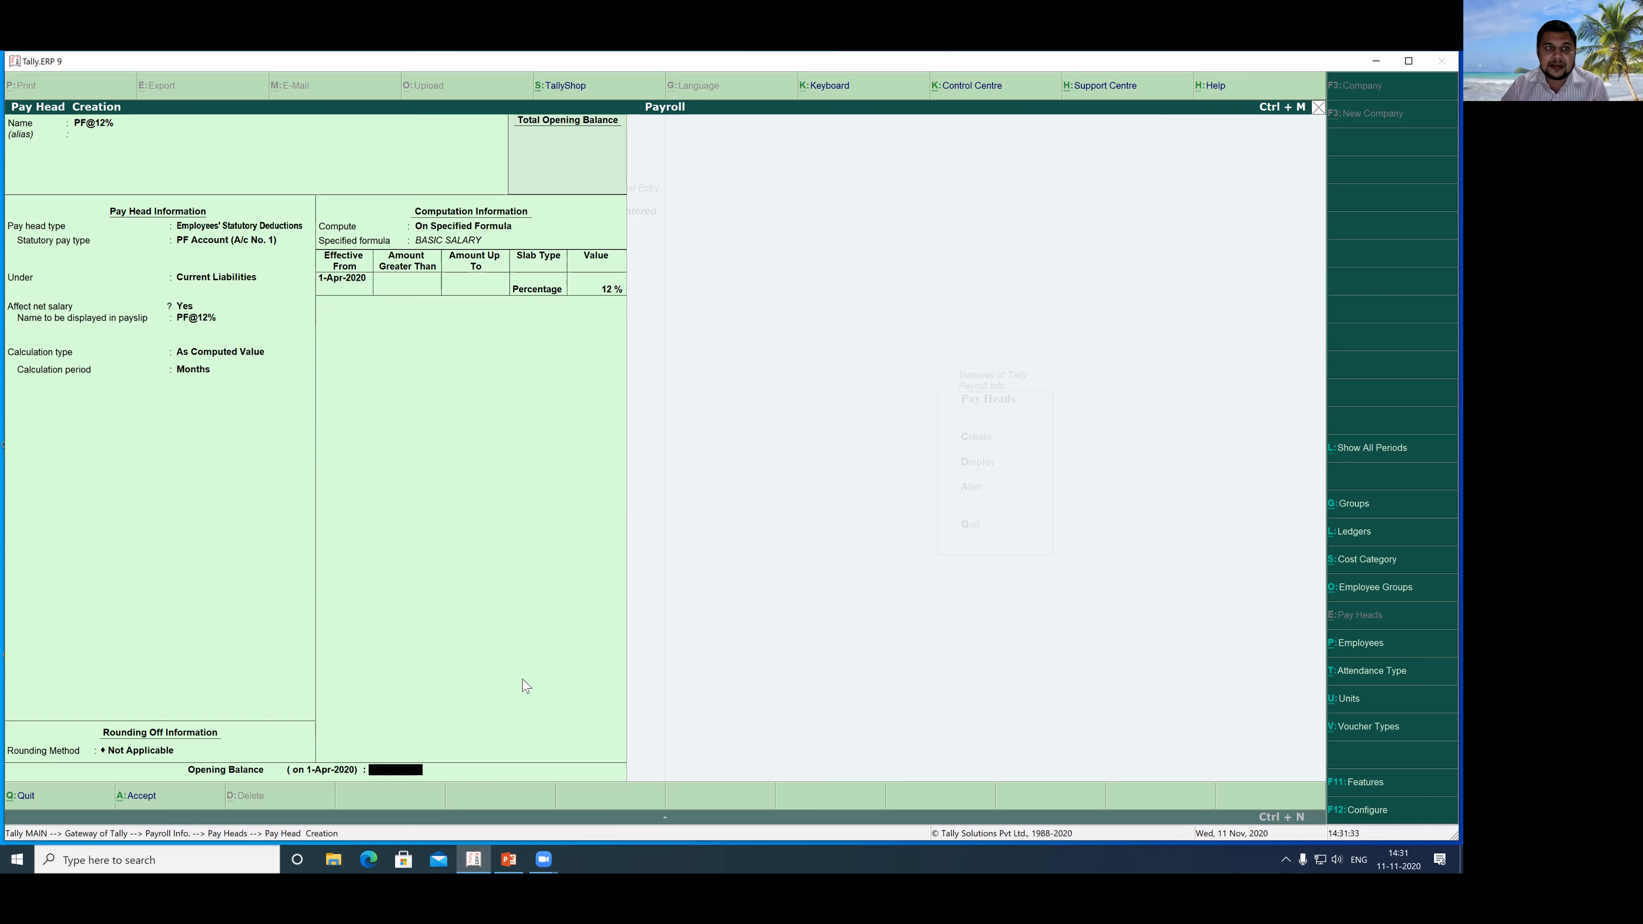
key(Return)
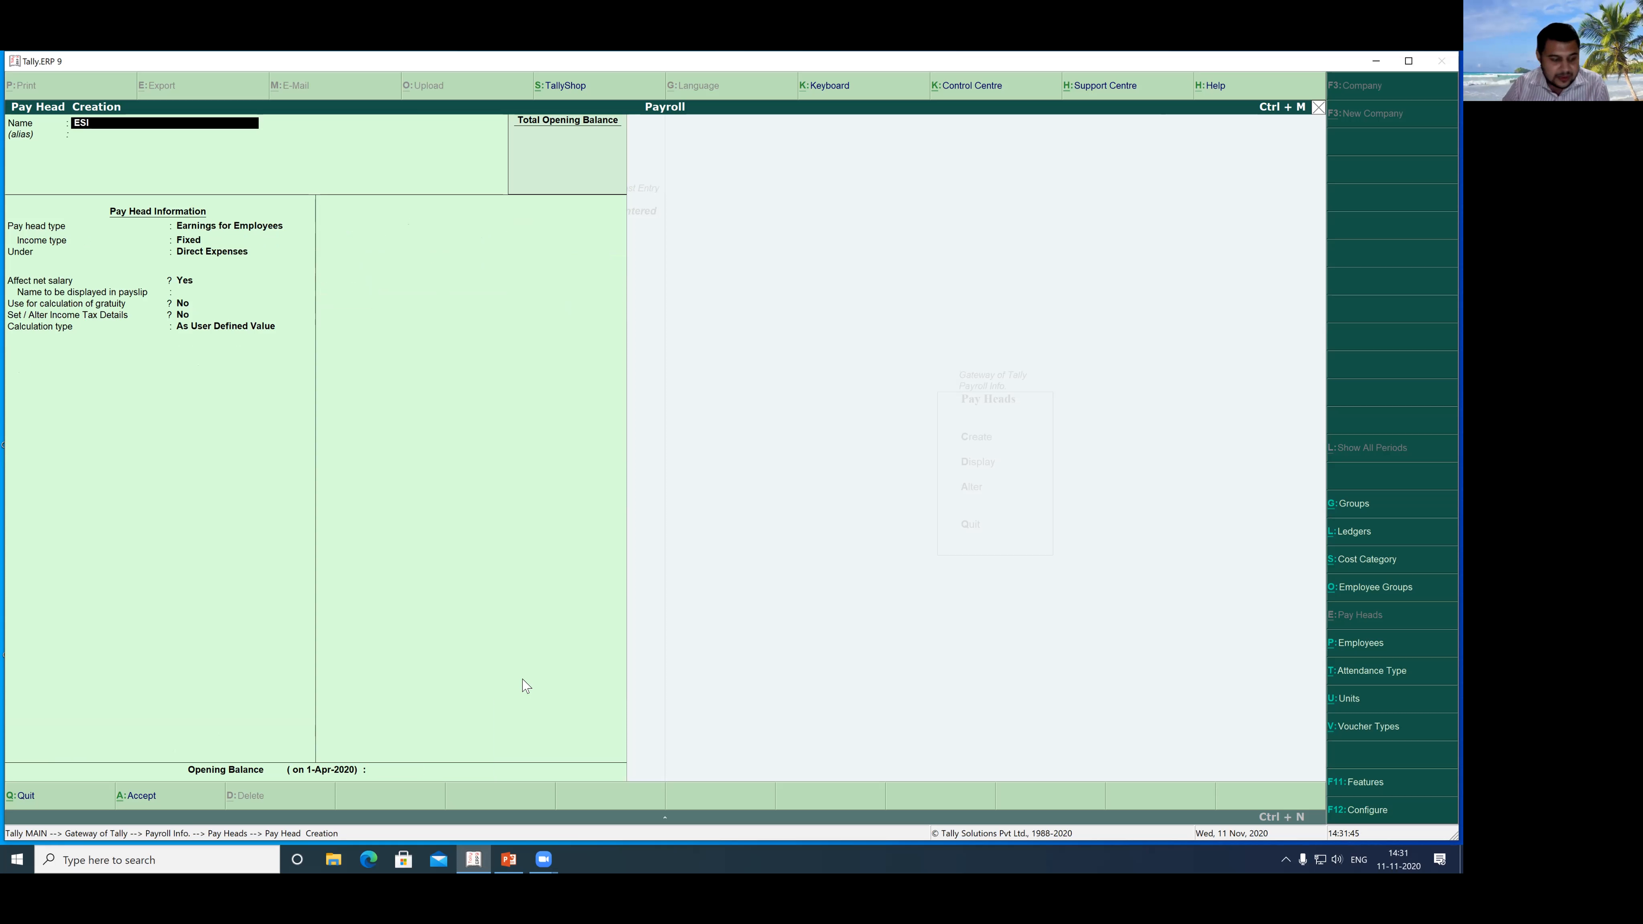
Step: Start an ESI pay head of type Employees' Statutory Deductions, without an alias, with statutory pay type Employee State Insurance
key(Return)
key(Return)
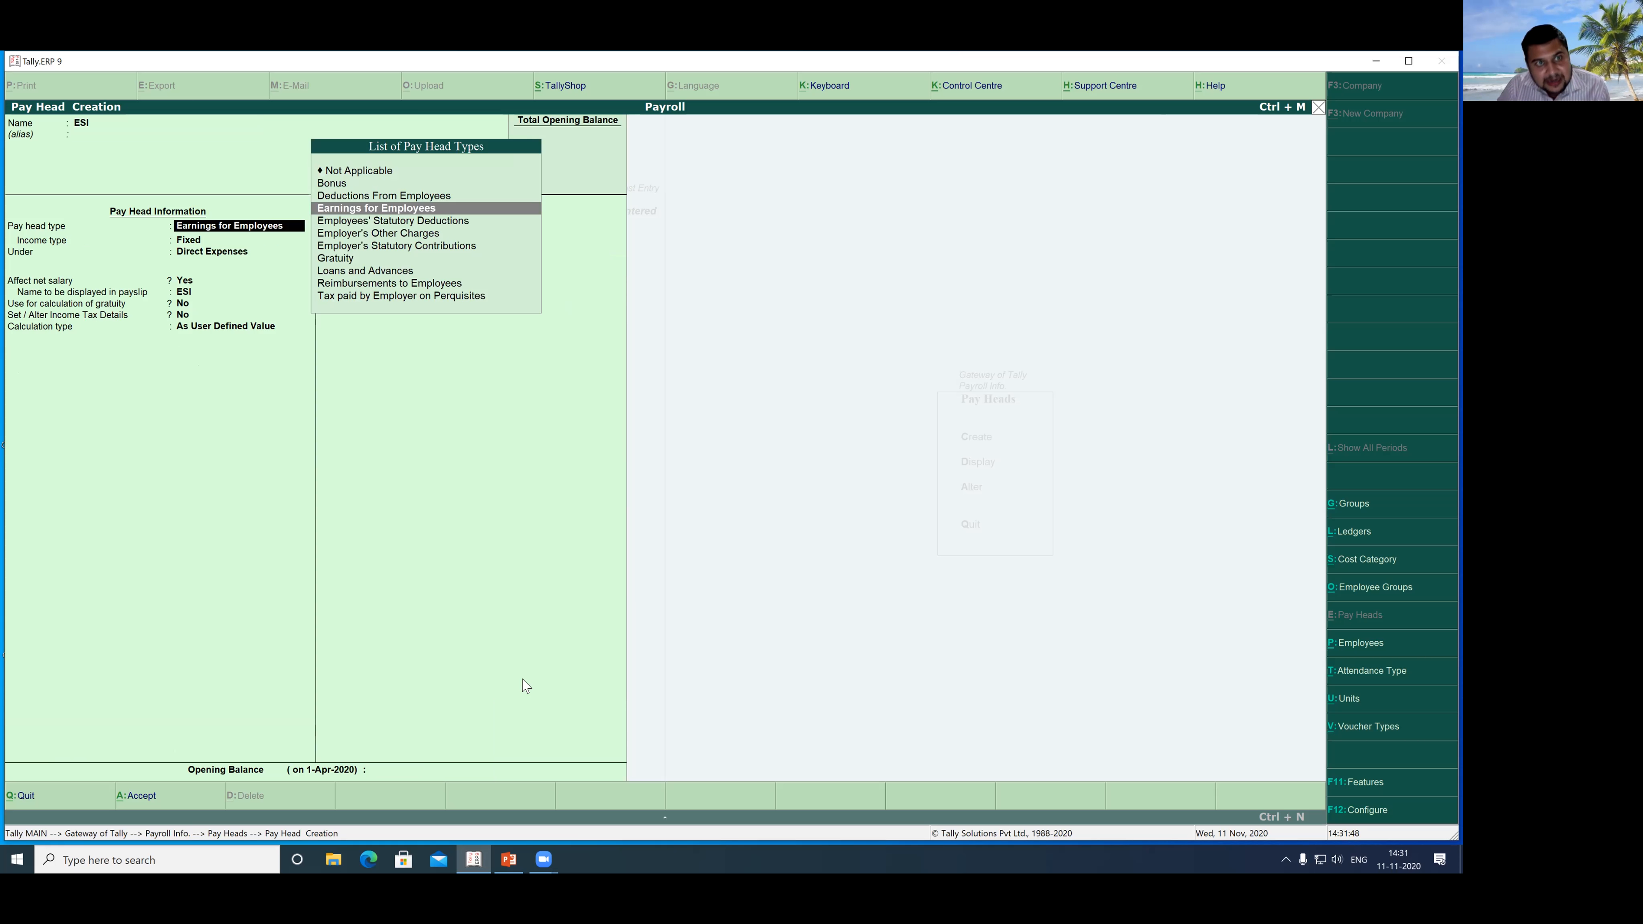
key(Down)
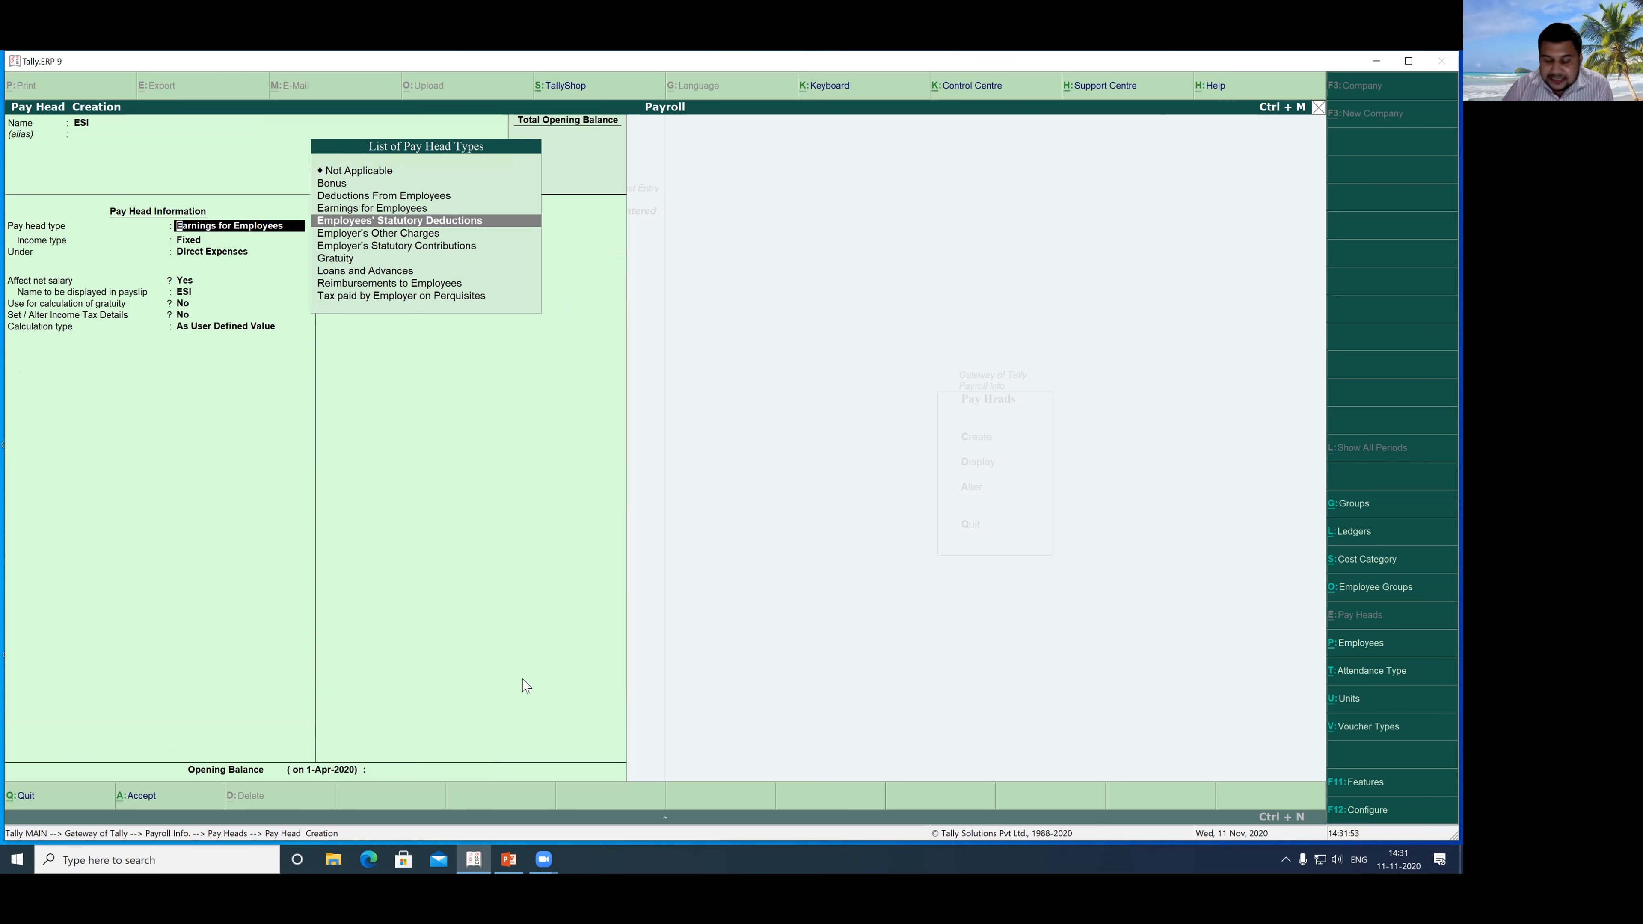
key(Return)
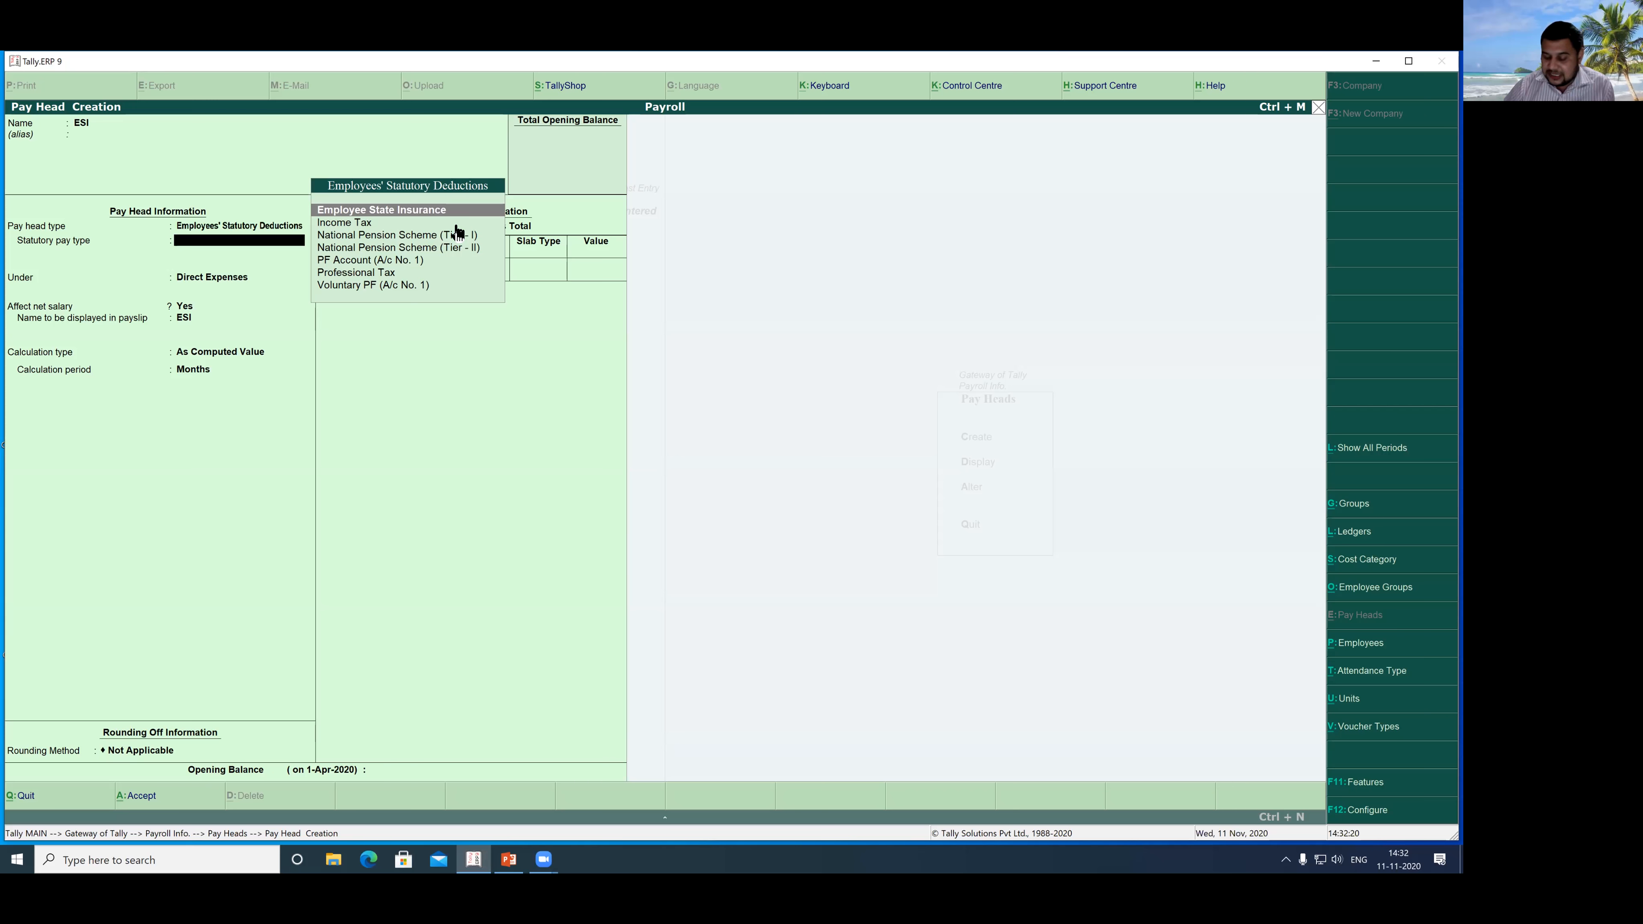
key(Return)
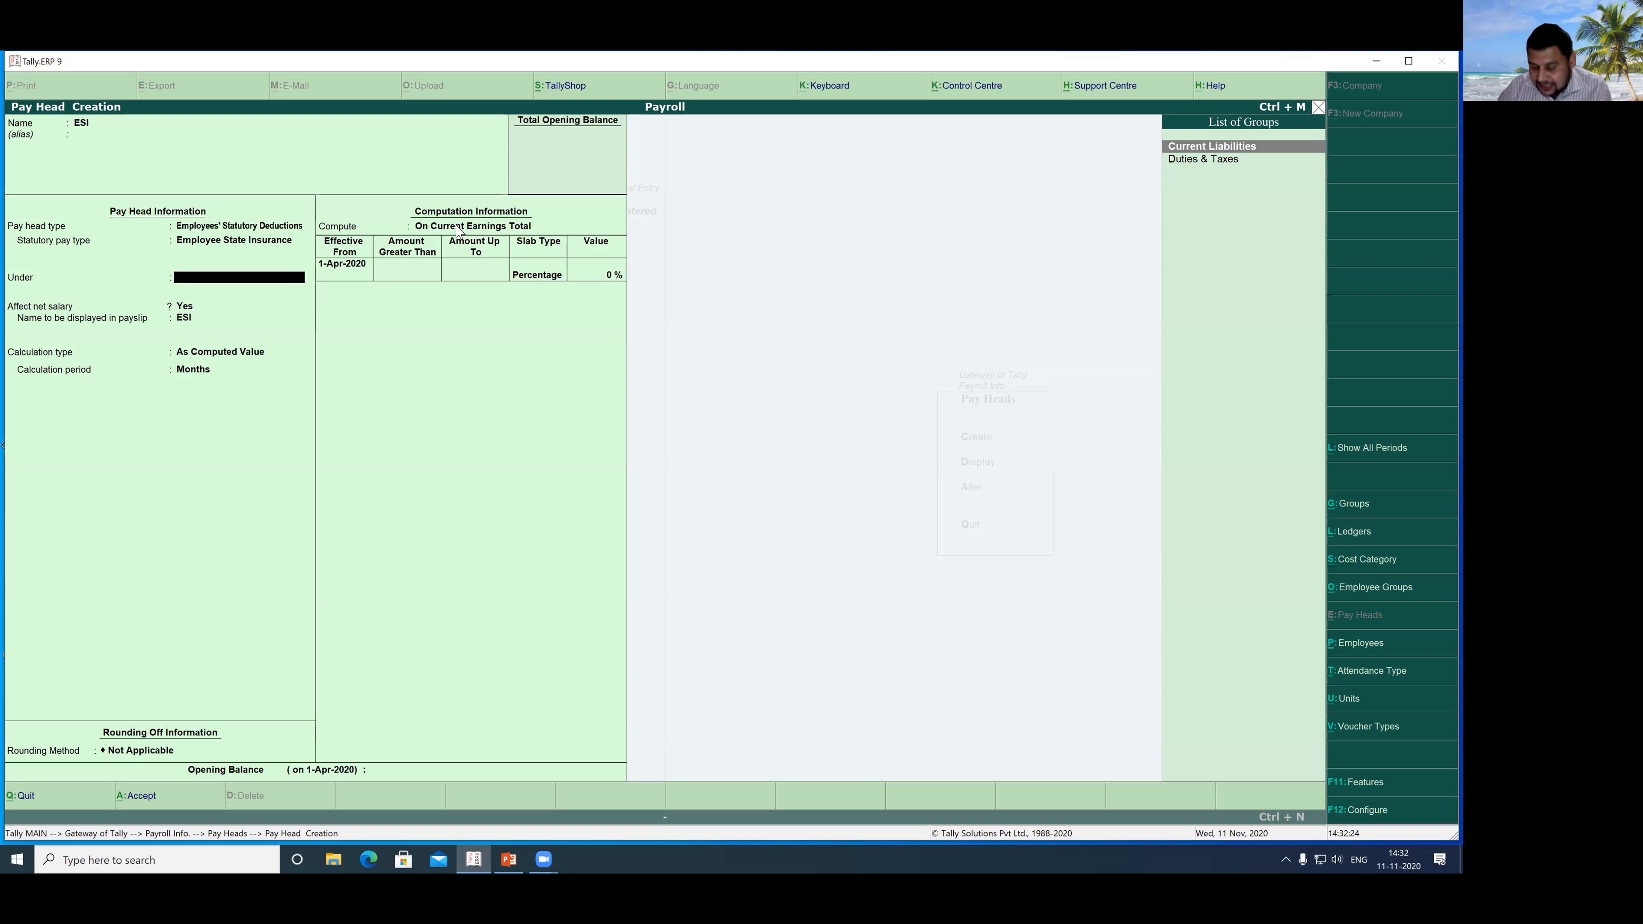
Step: Group ESI under Current Liabilities and keep it affecting net salary with the payslip name ESI
key(Return)
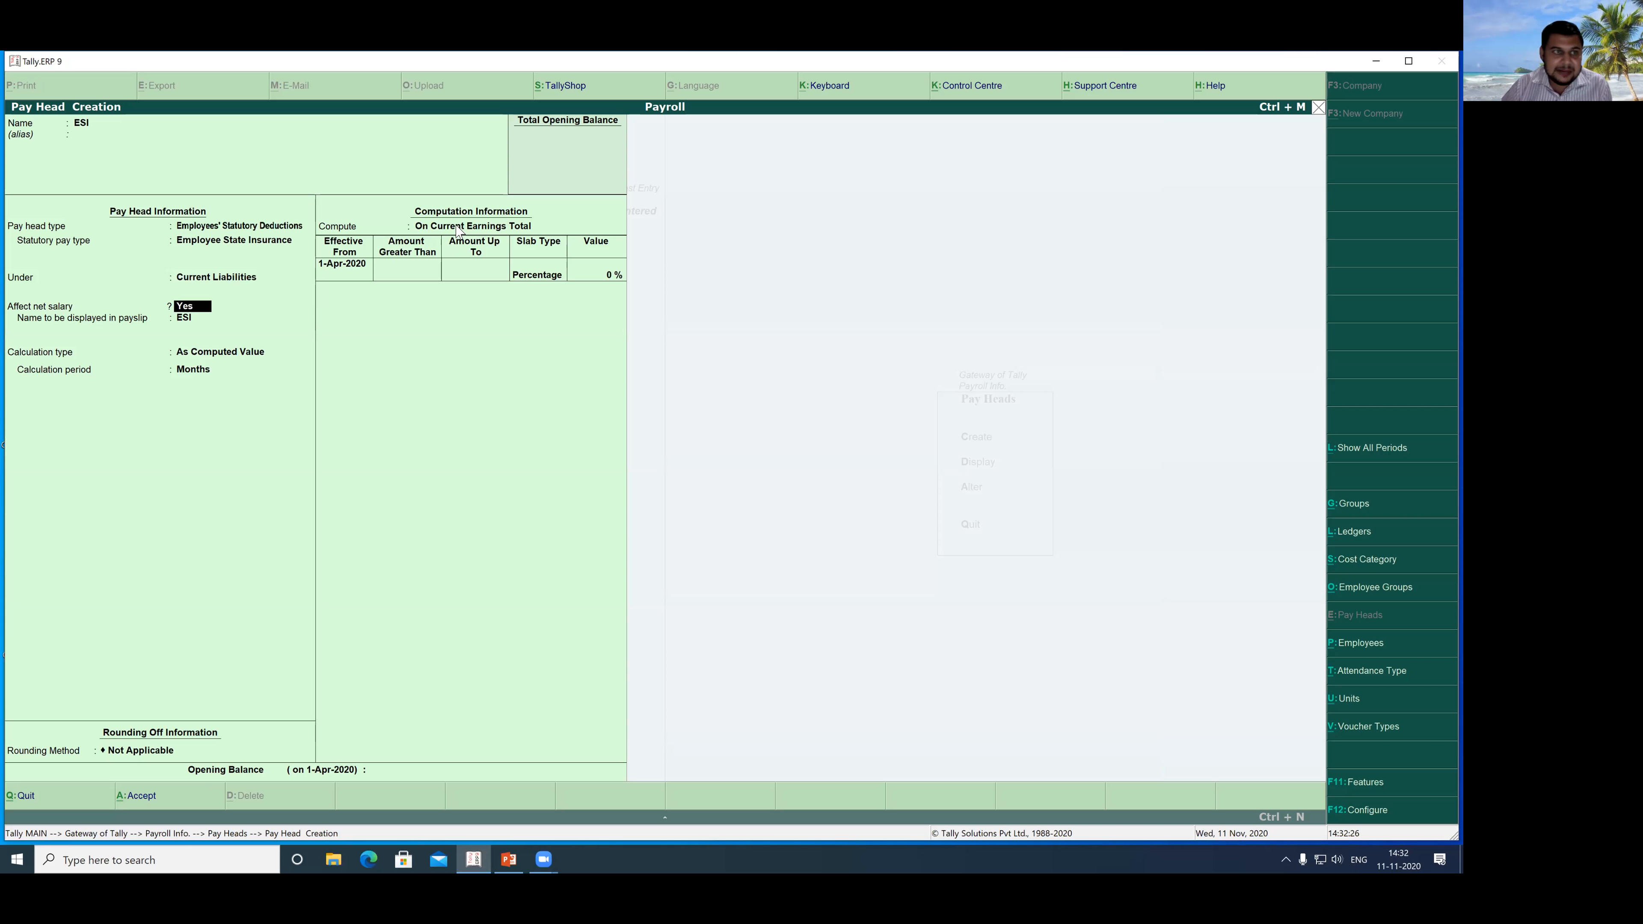
key(Return)
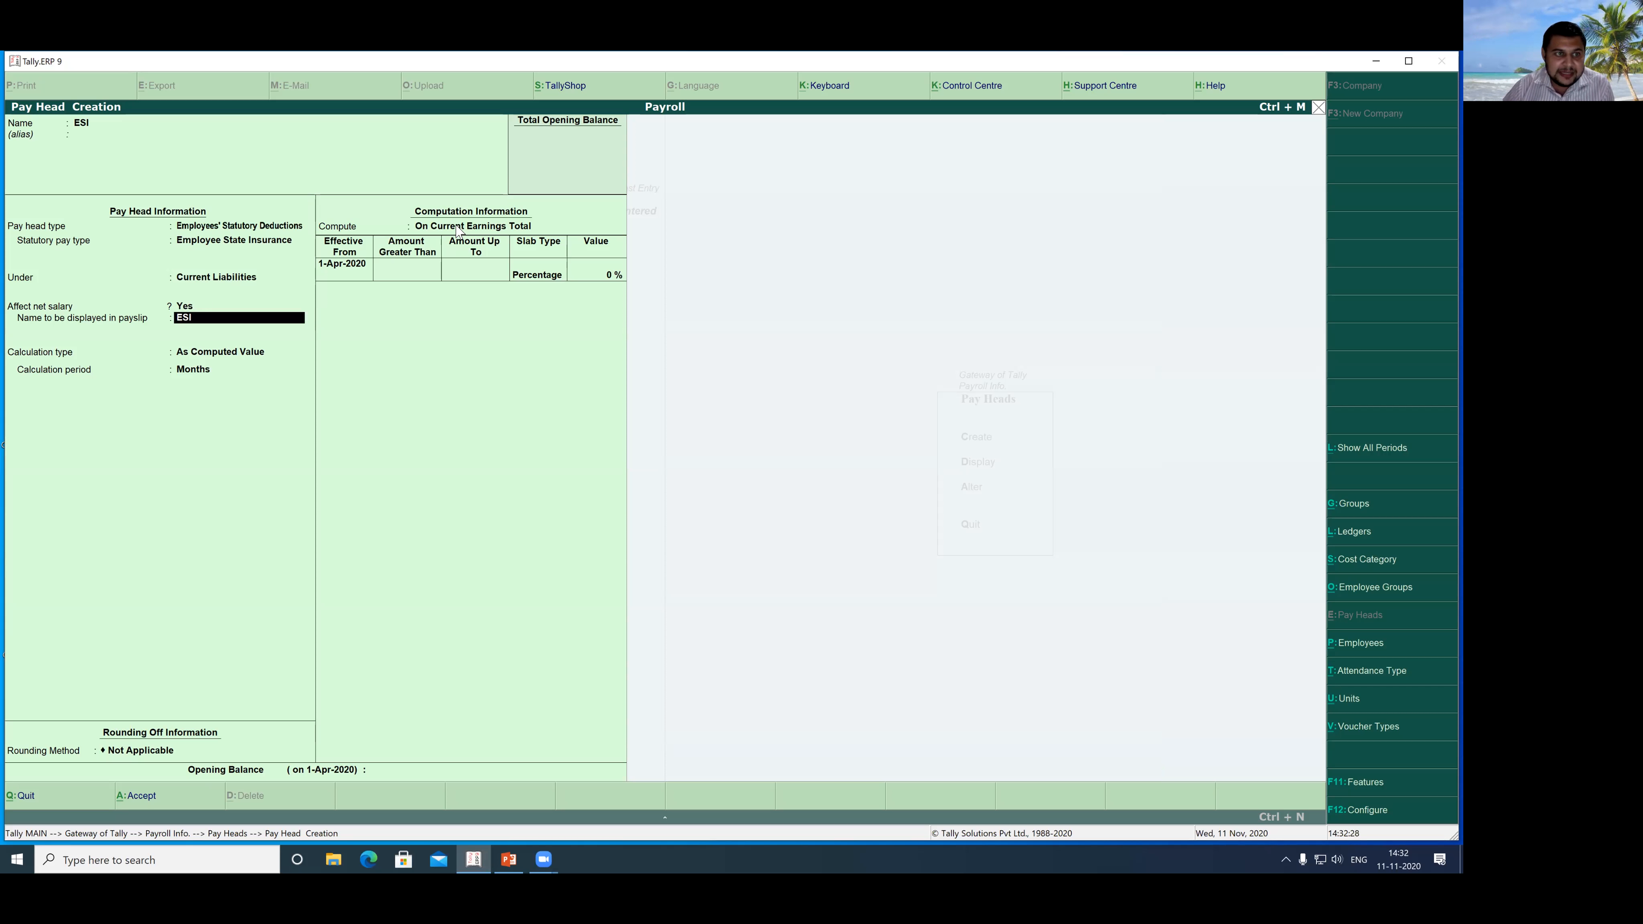
key(Return)
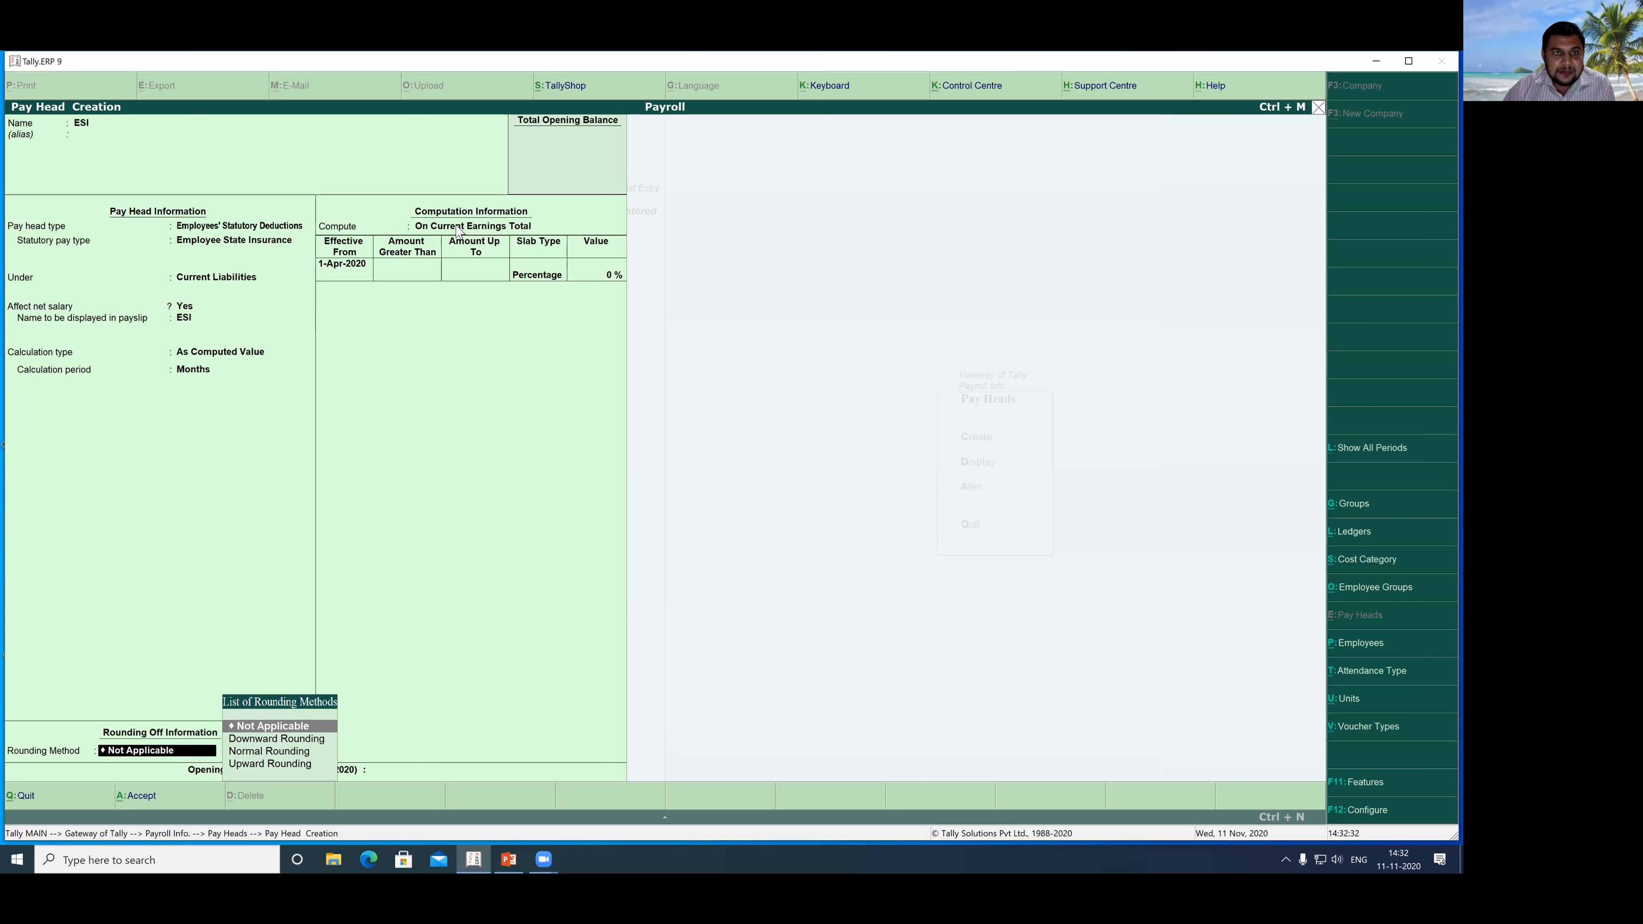
Step: Leave ESI without rounding and compute it On Specified Formula, using only the BASIC SALARY pay head
click(458, 228)
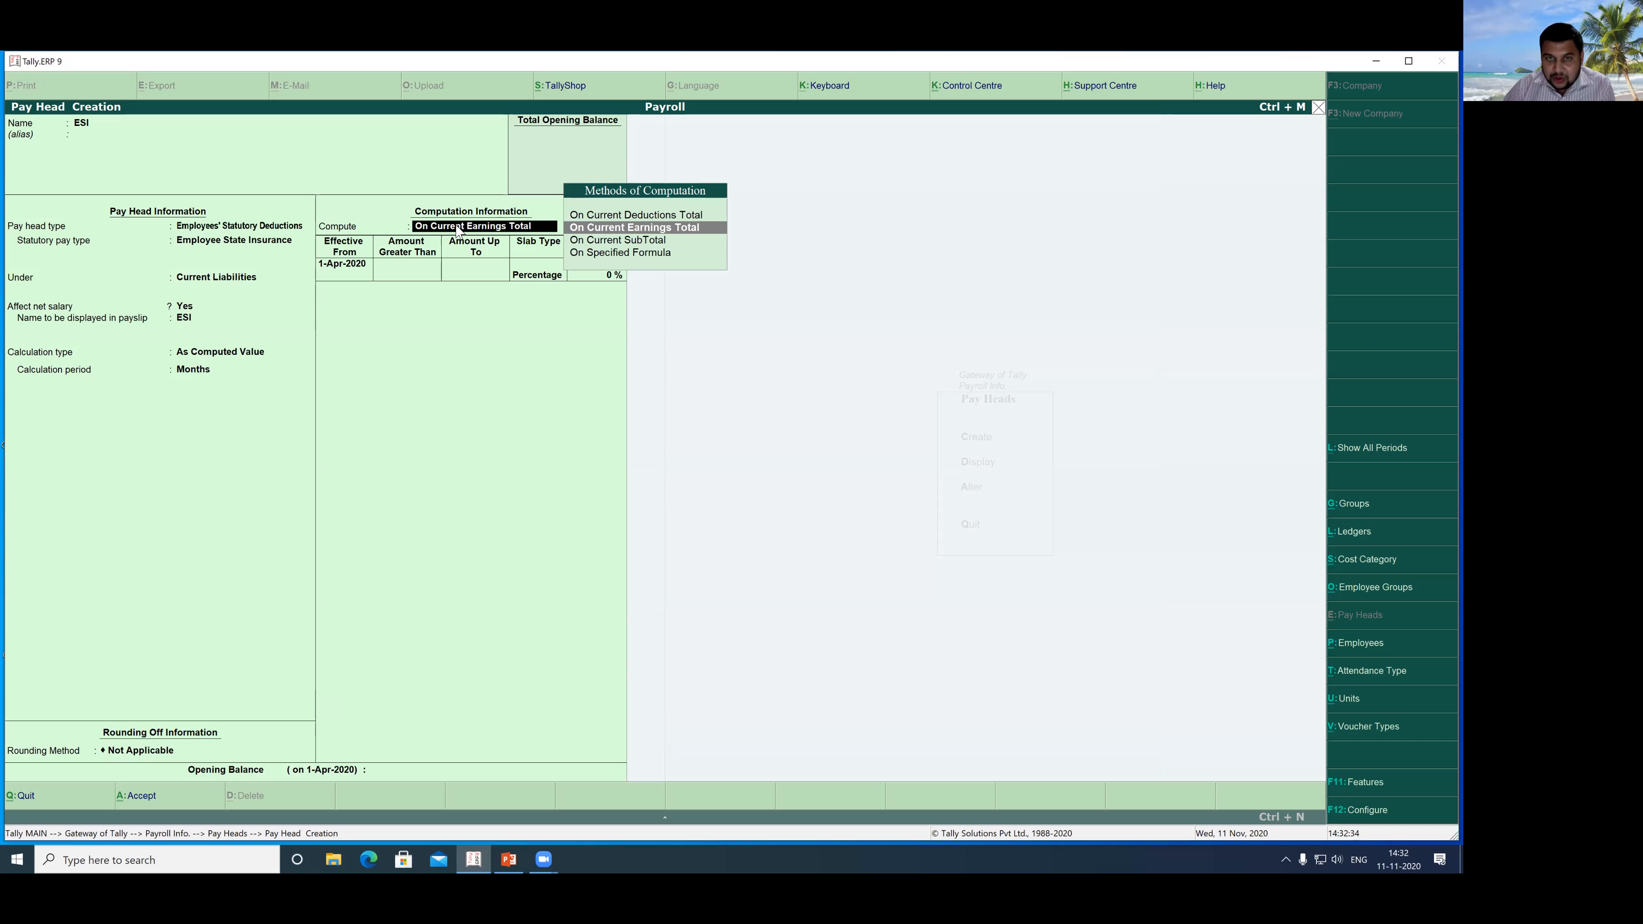
key(Down)
key(Down)
key(Return)
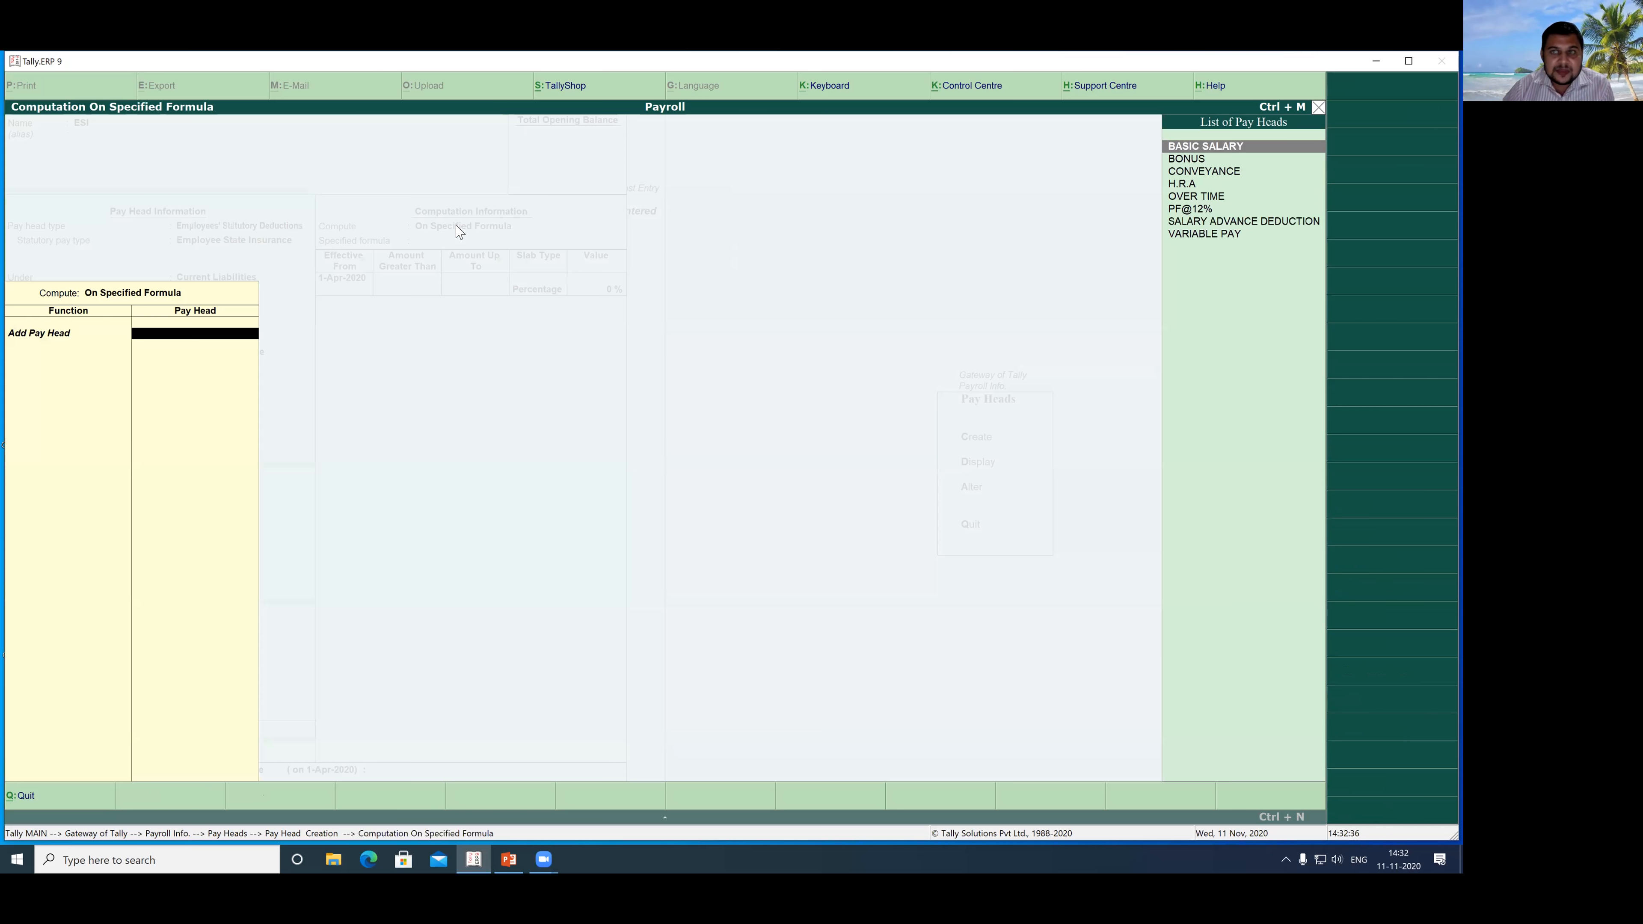
key(Return)
key(Return)
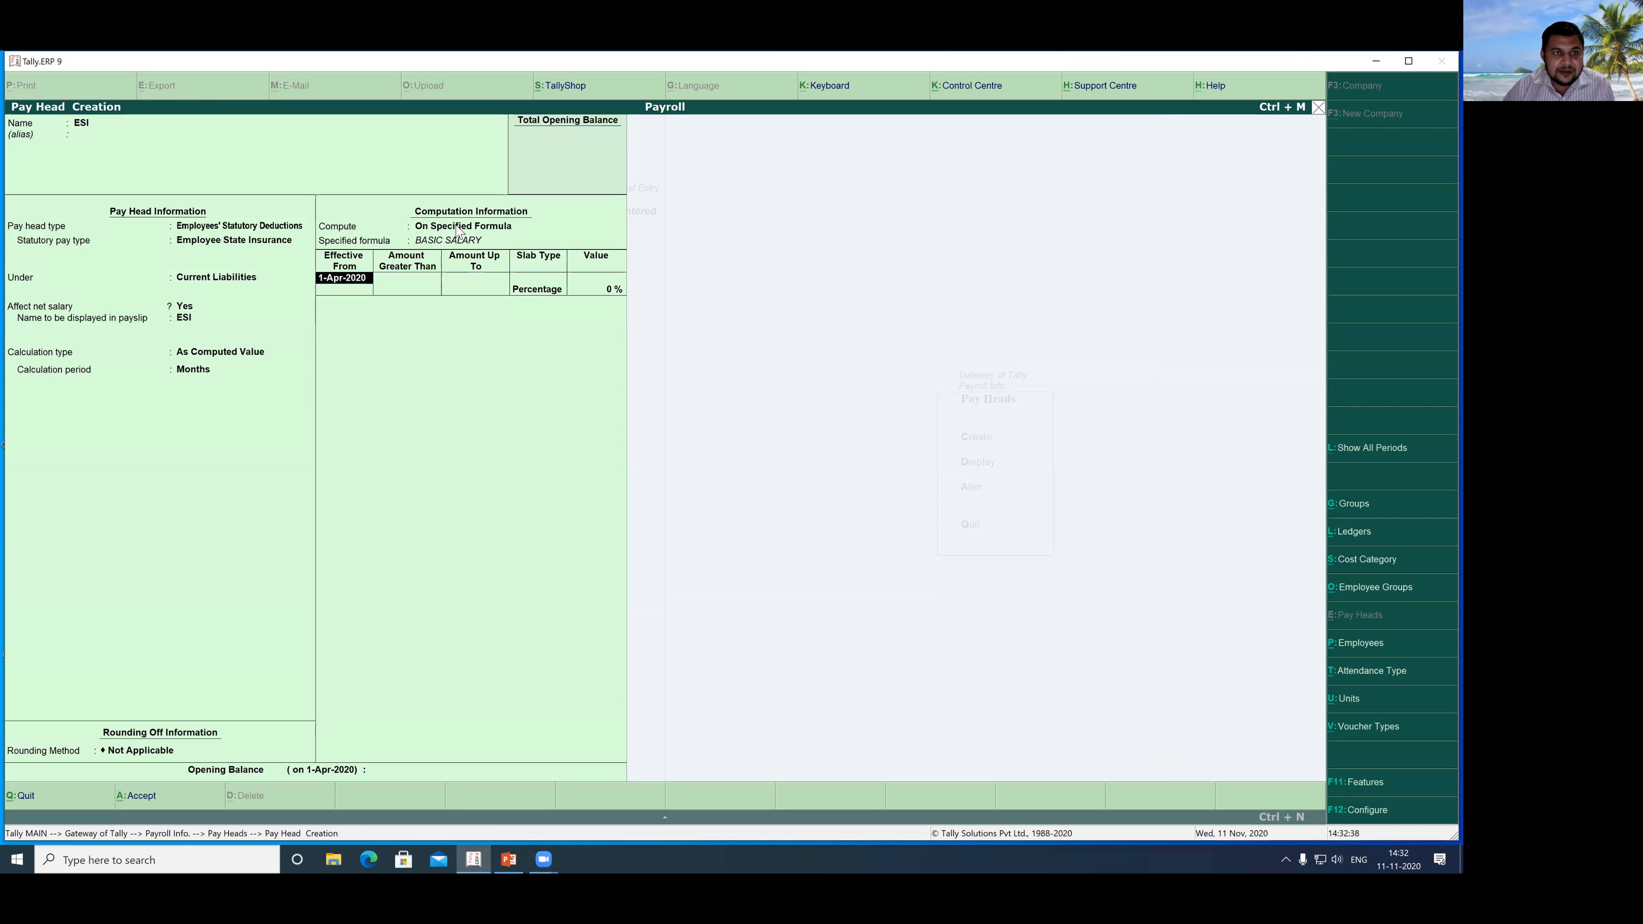
Step: Set the ESI percentage slab effective 1-Apr-2020 to 1.75 % and save the pay head without an opening balance
key(Return)
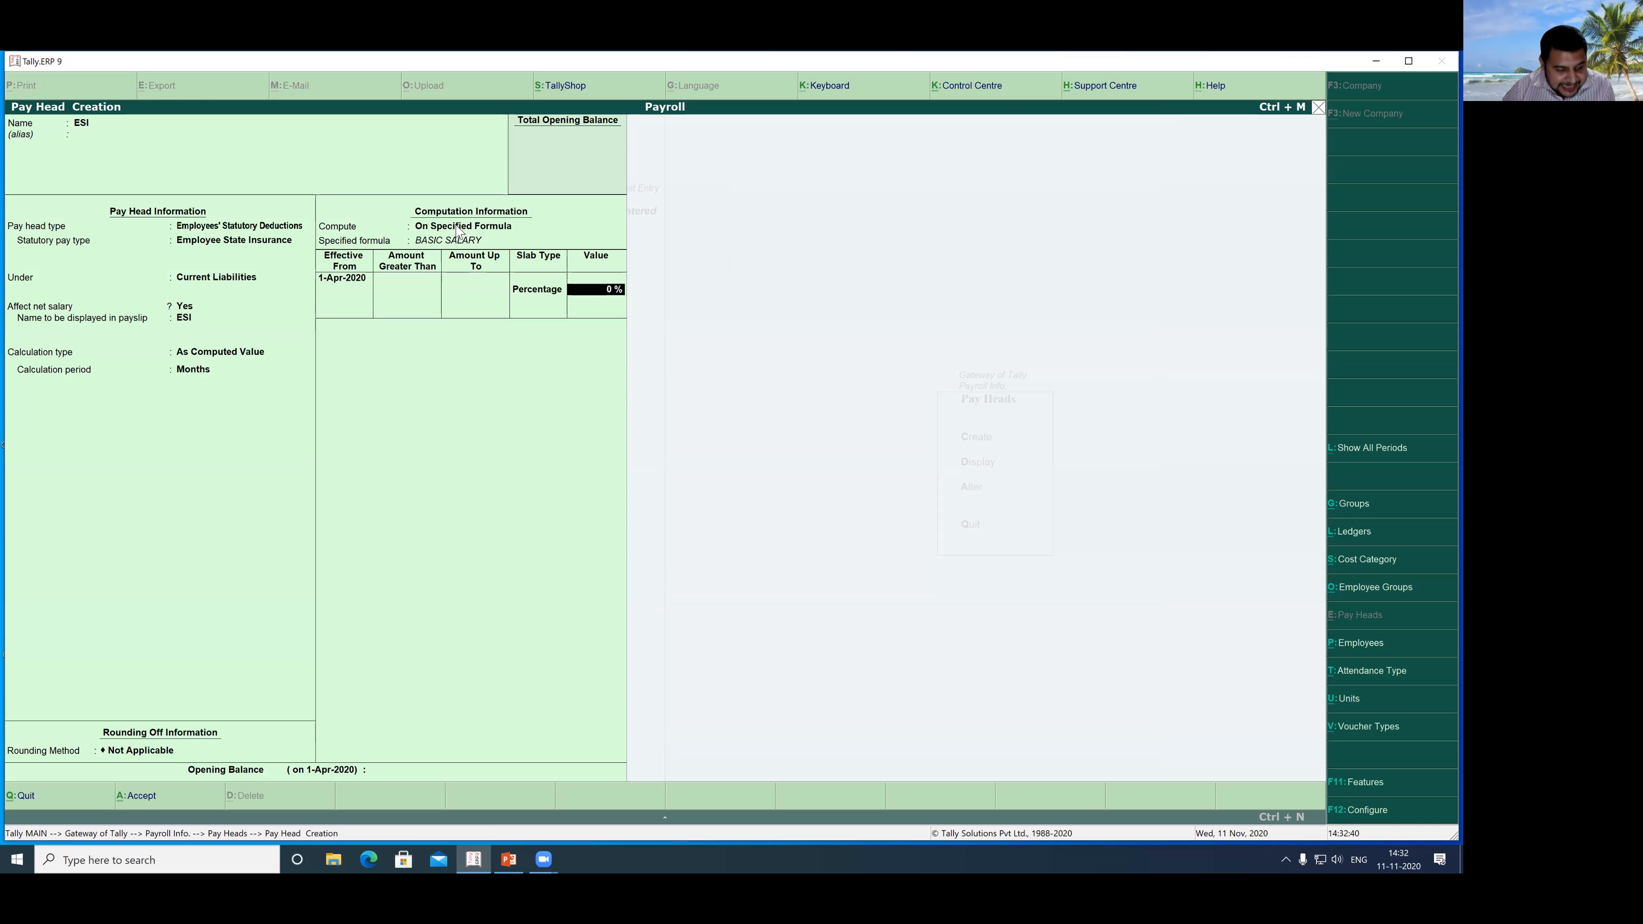
text(1.75)
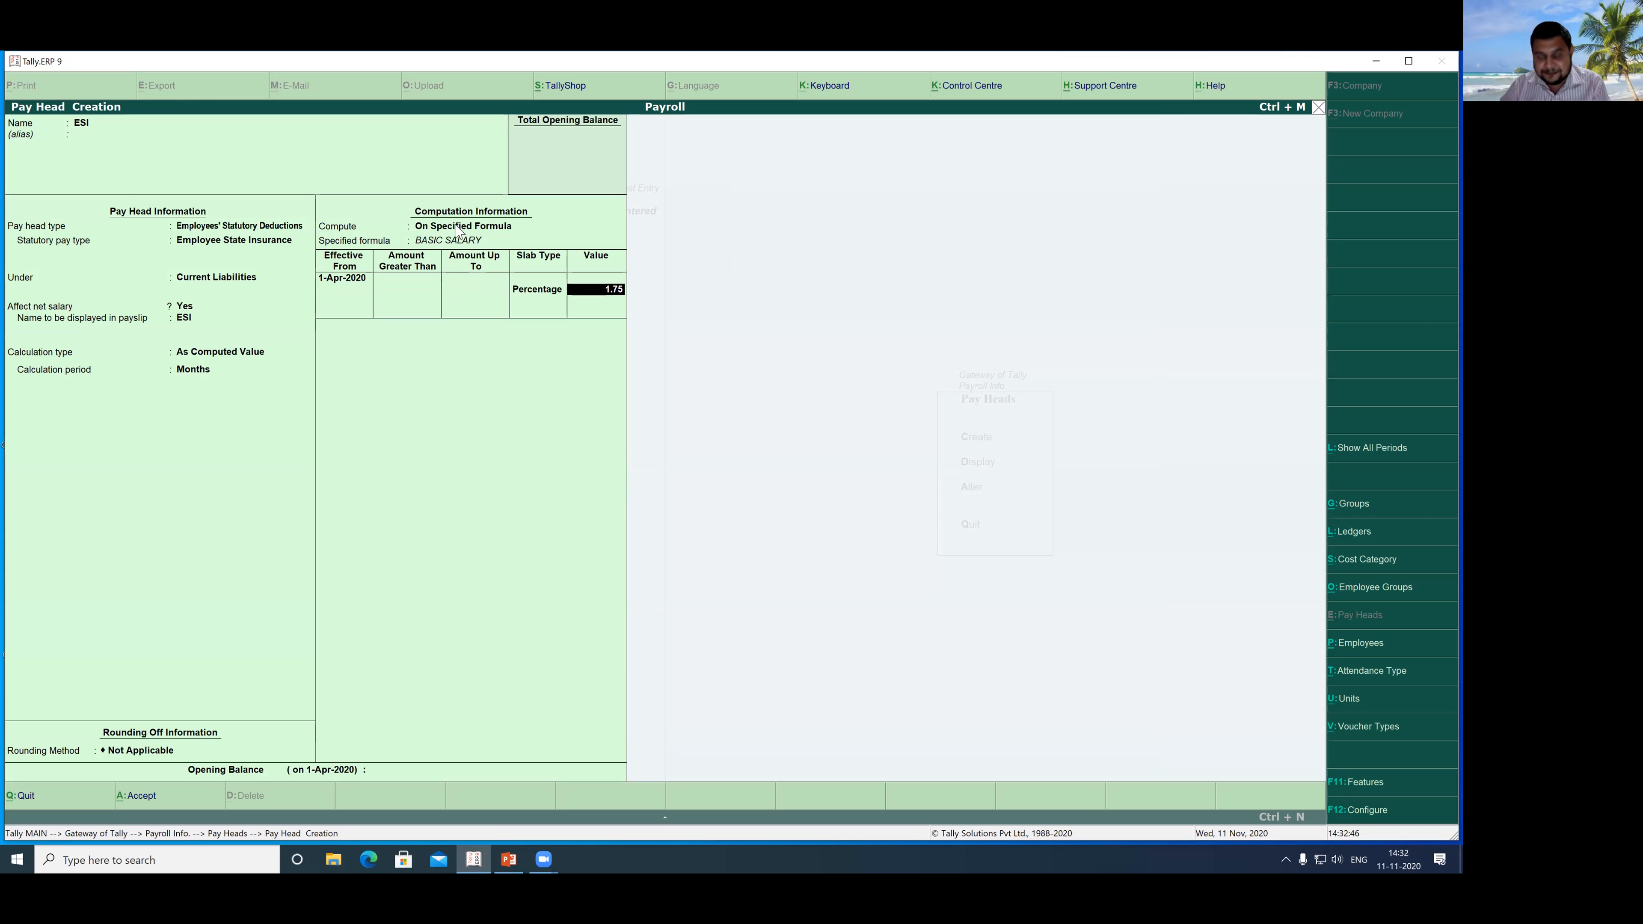
key(Return)
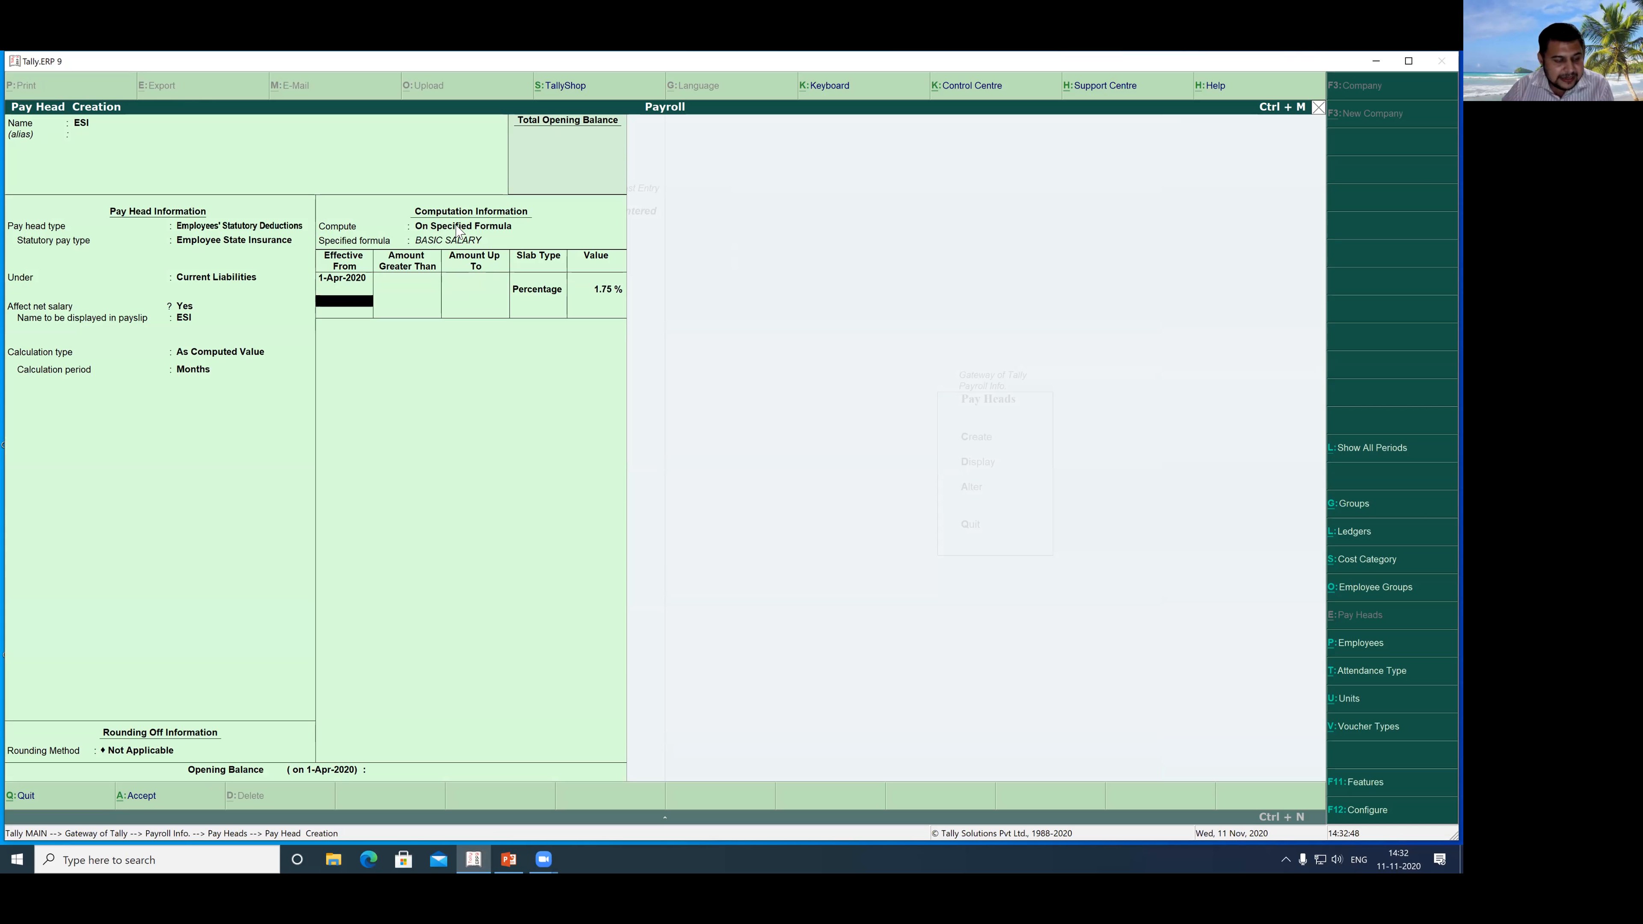
key(Return)
key(Return)
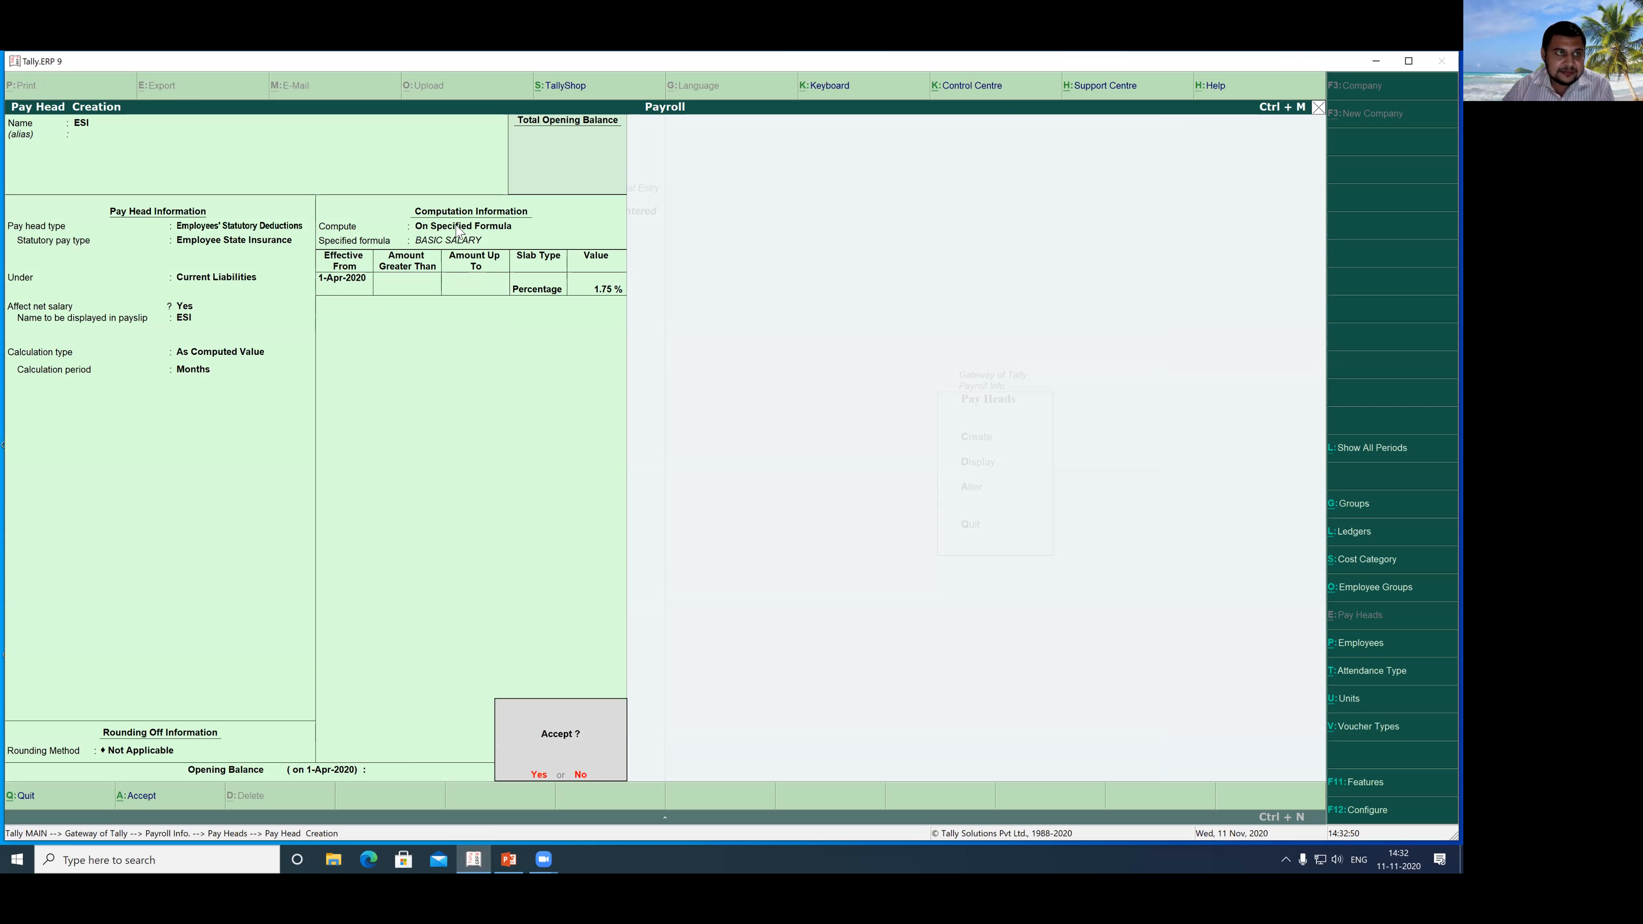
click(458, 226)
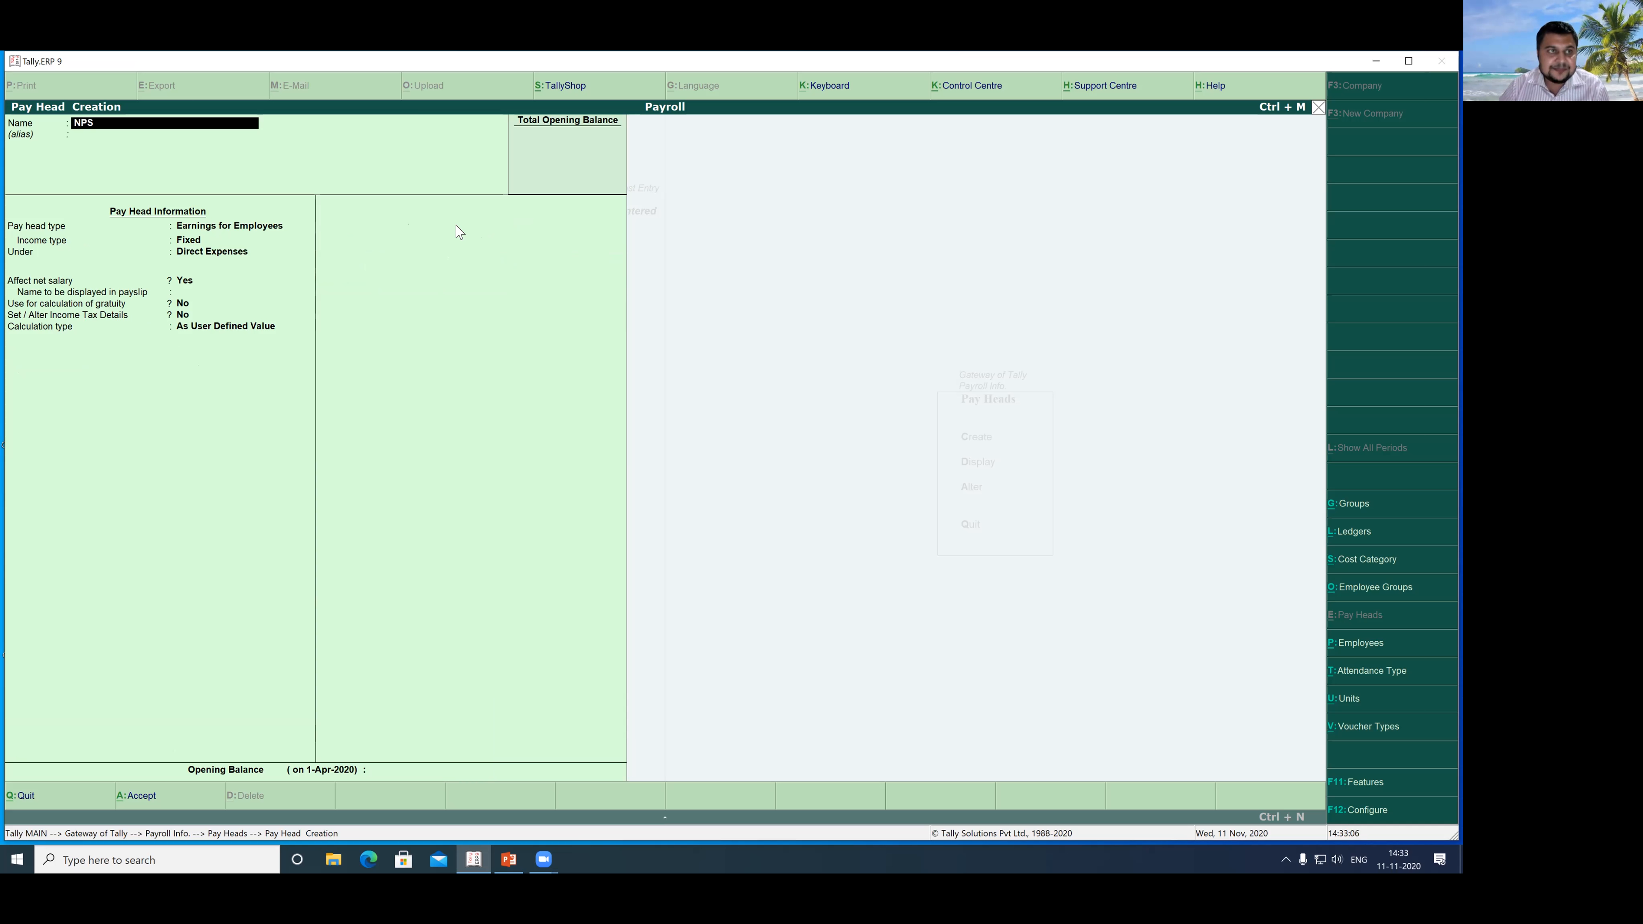
Step: Make NPS an Employees' Statutory Deductions pay head without an alias, with statutory pay type National Pension Scheme (Tier - I)
key(Return)
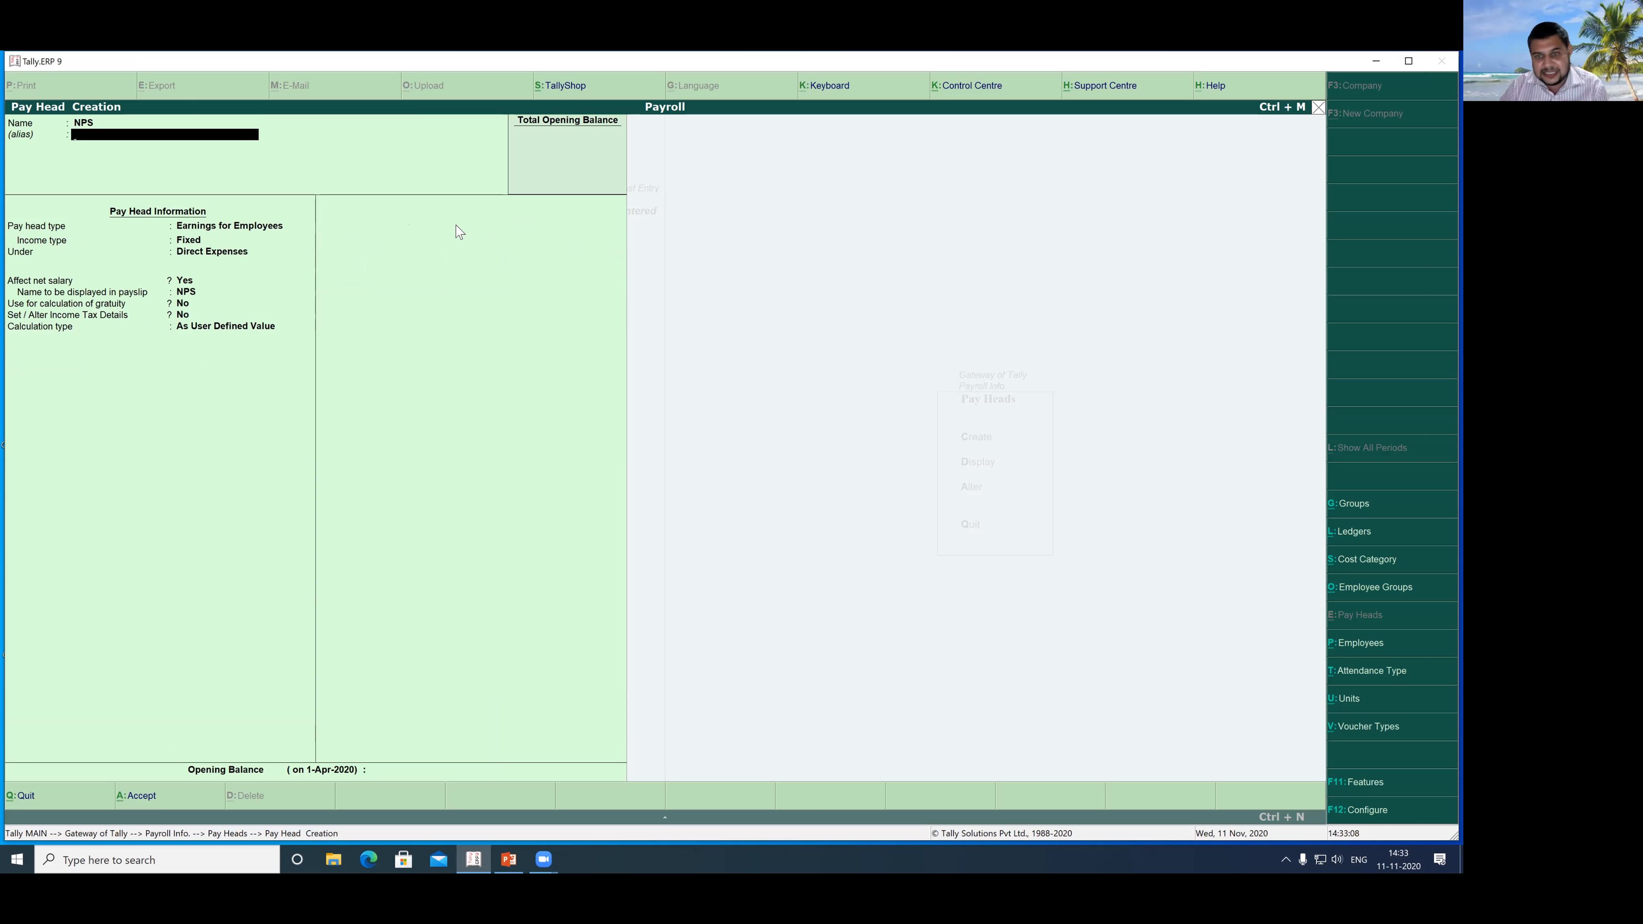
key(Return)
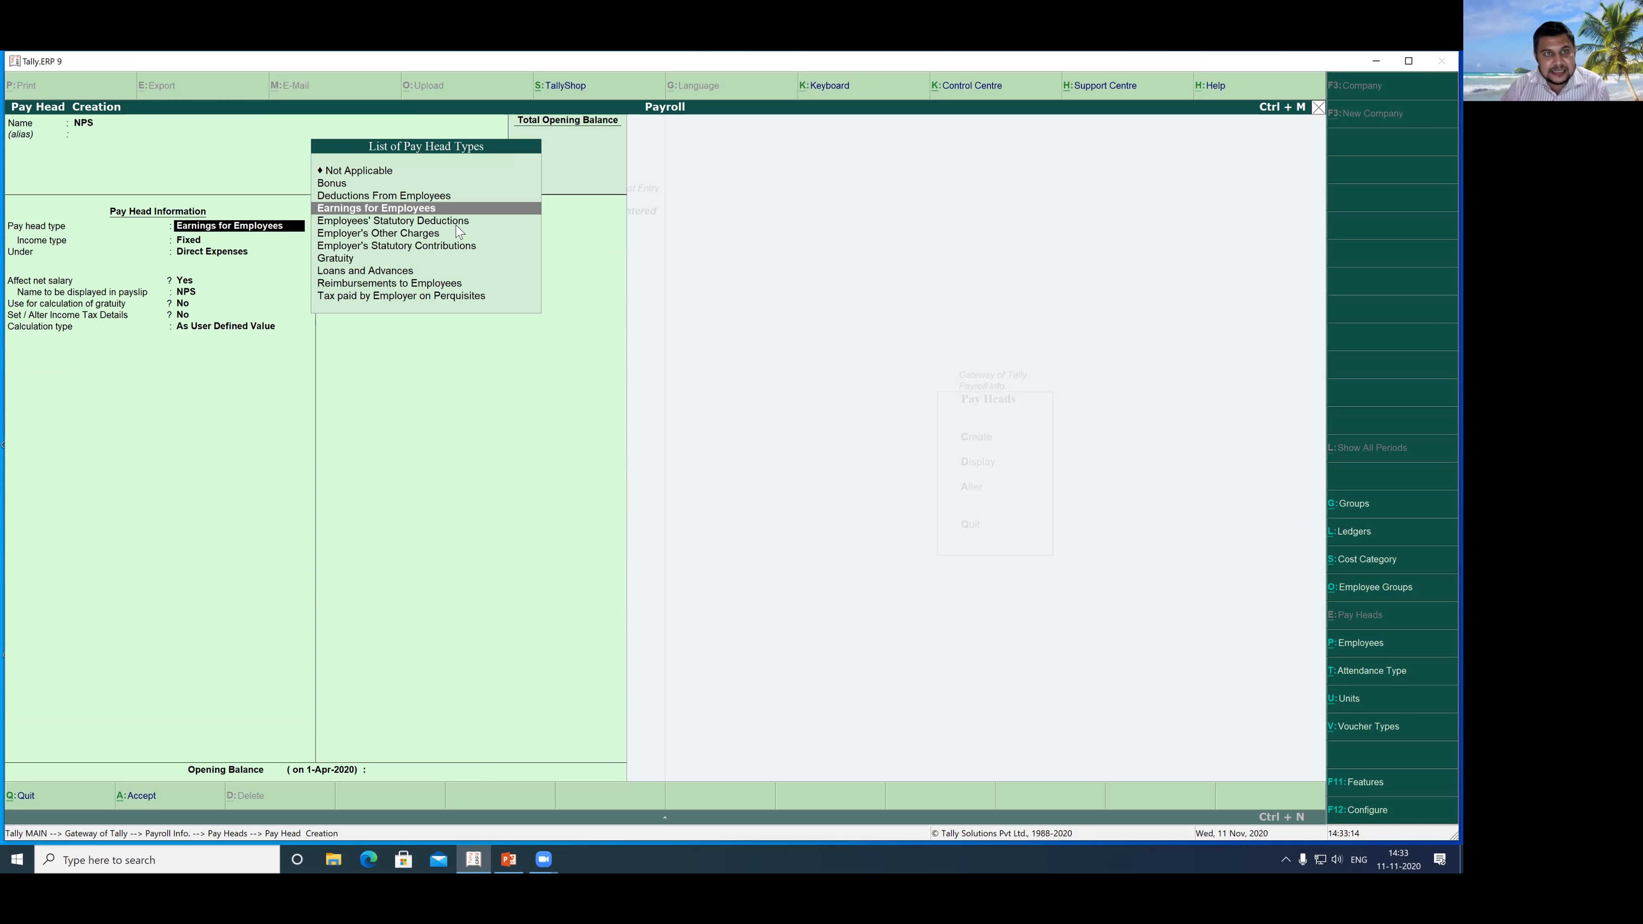
key(Down)
key(Return)
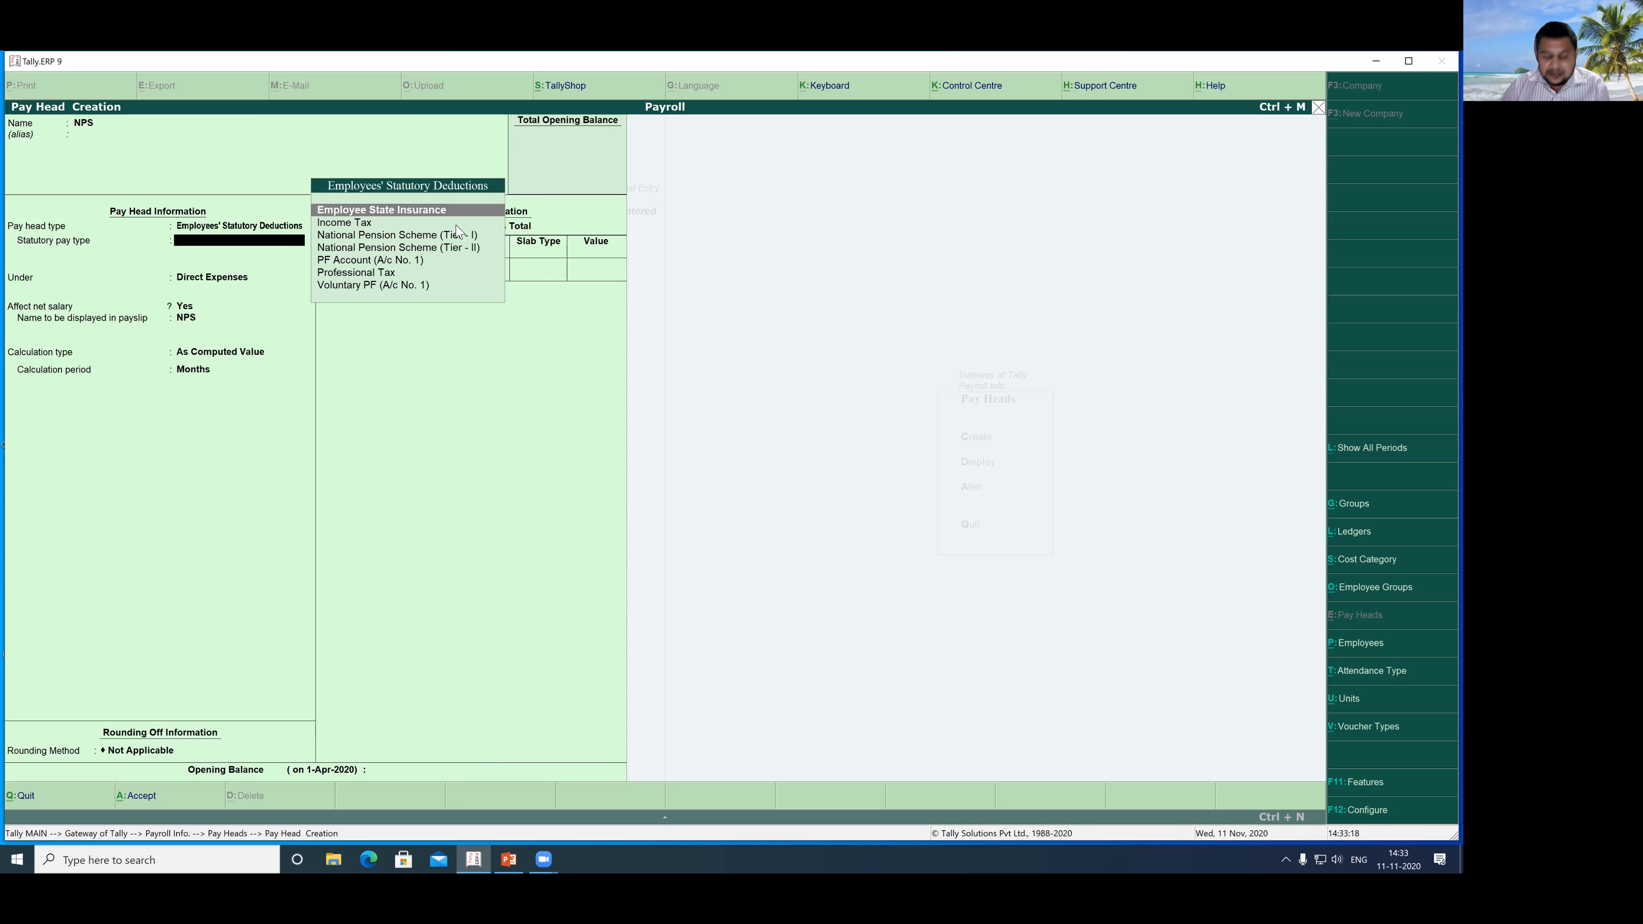
key(Down)
key(Down)
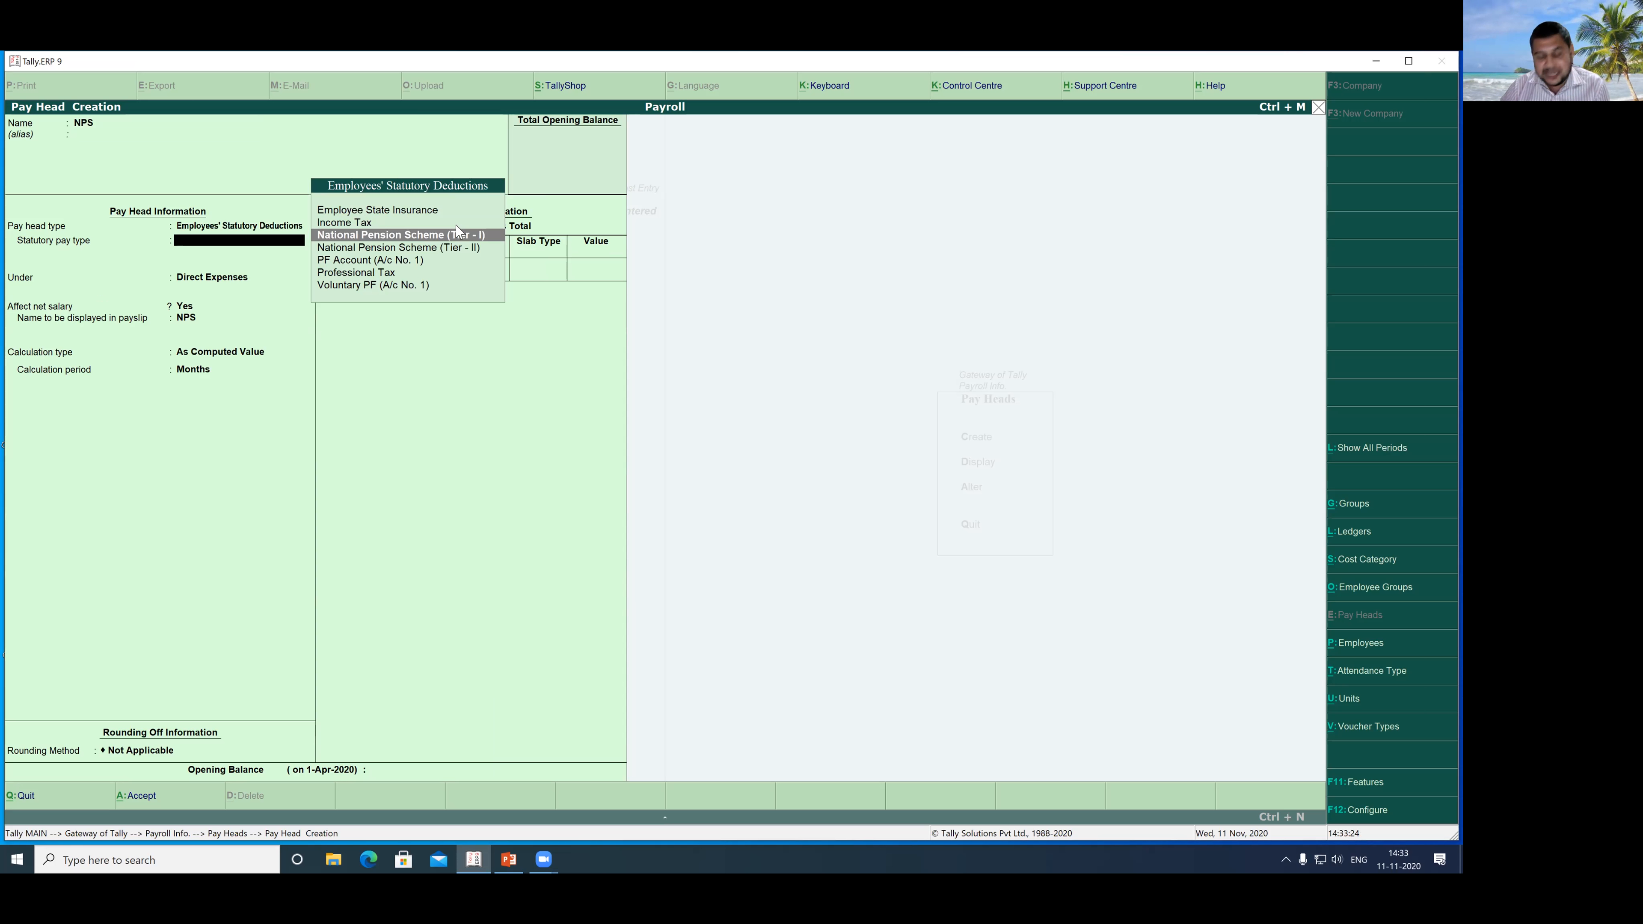
key(Return)
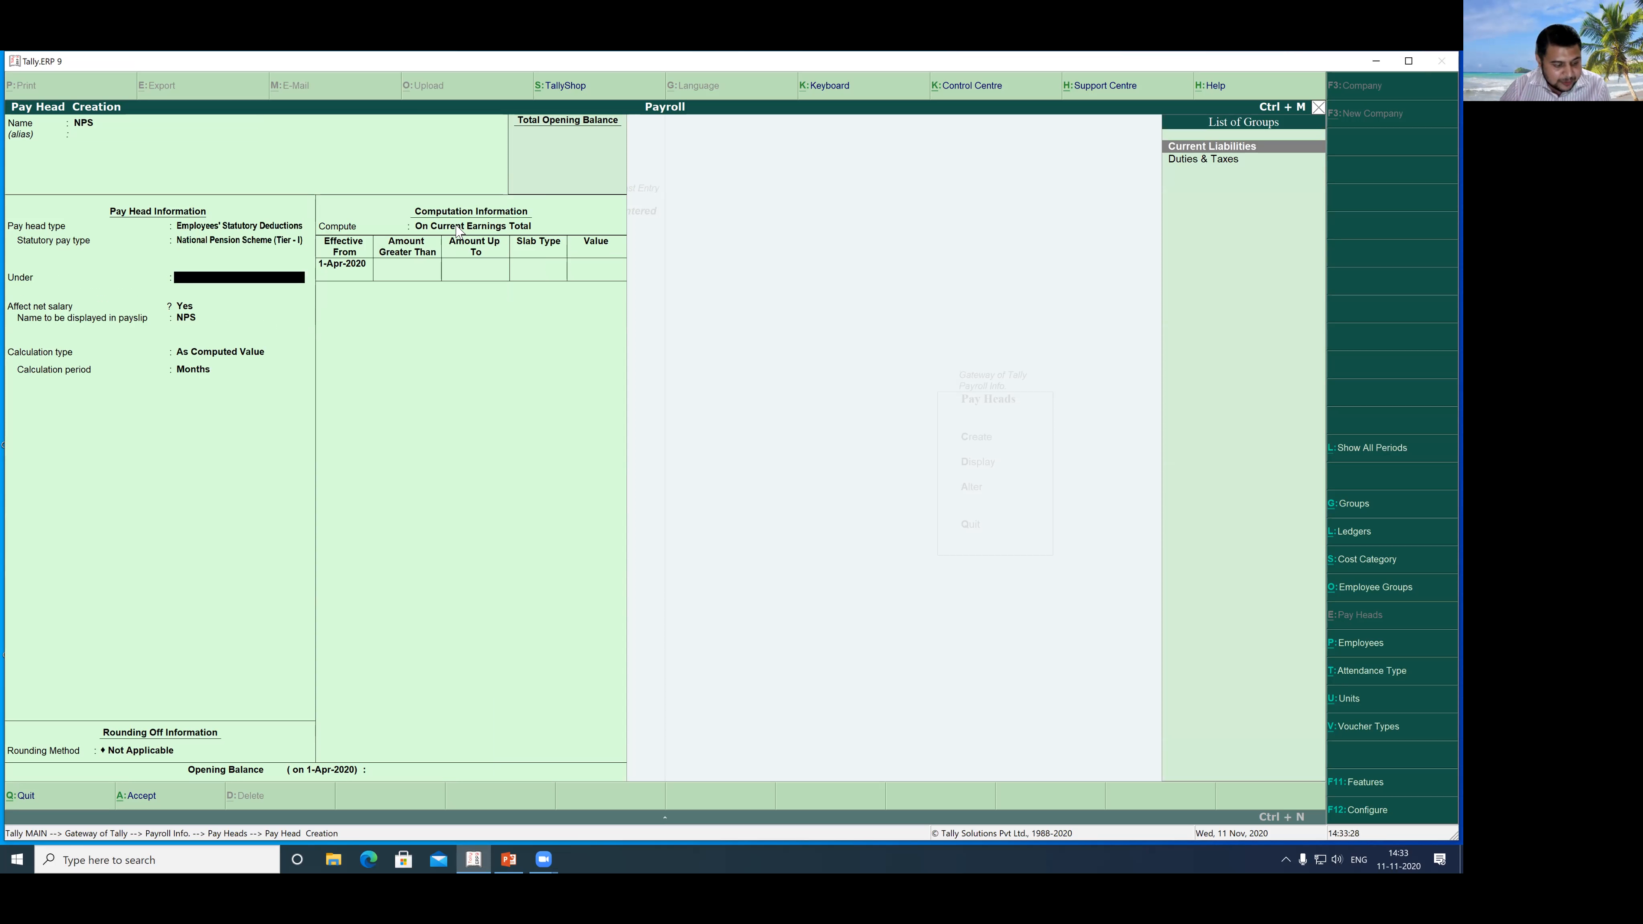
Step: Group NPS under Current Liabilities, affecting net salary with payslip name NPS, and calculate it As Computed Value over Months
key(Return)
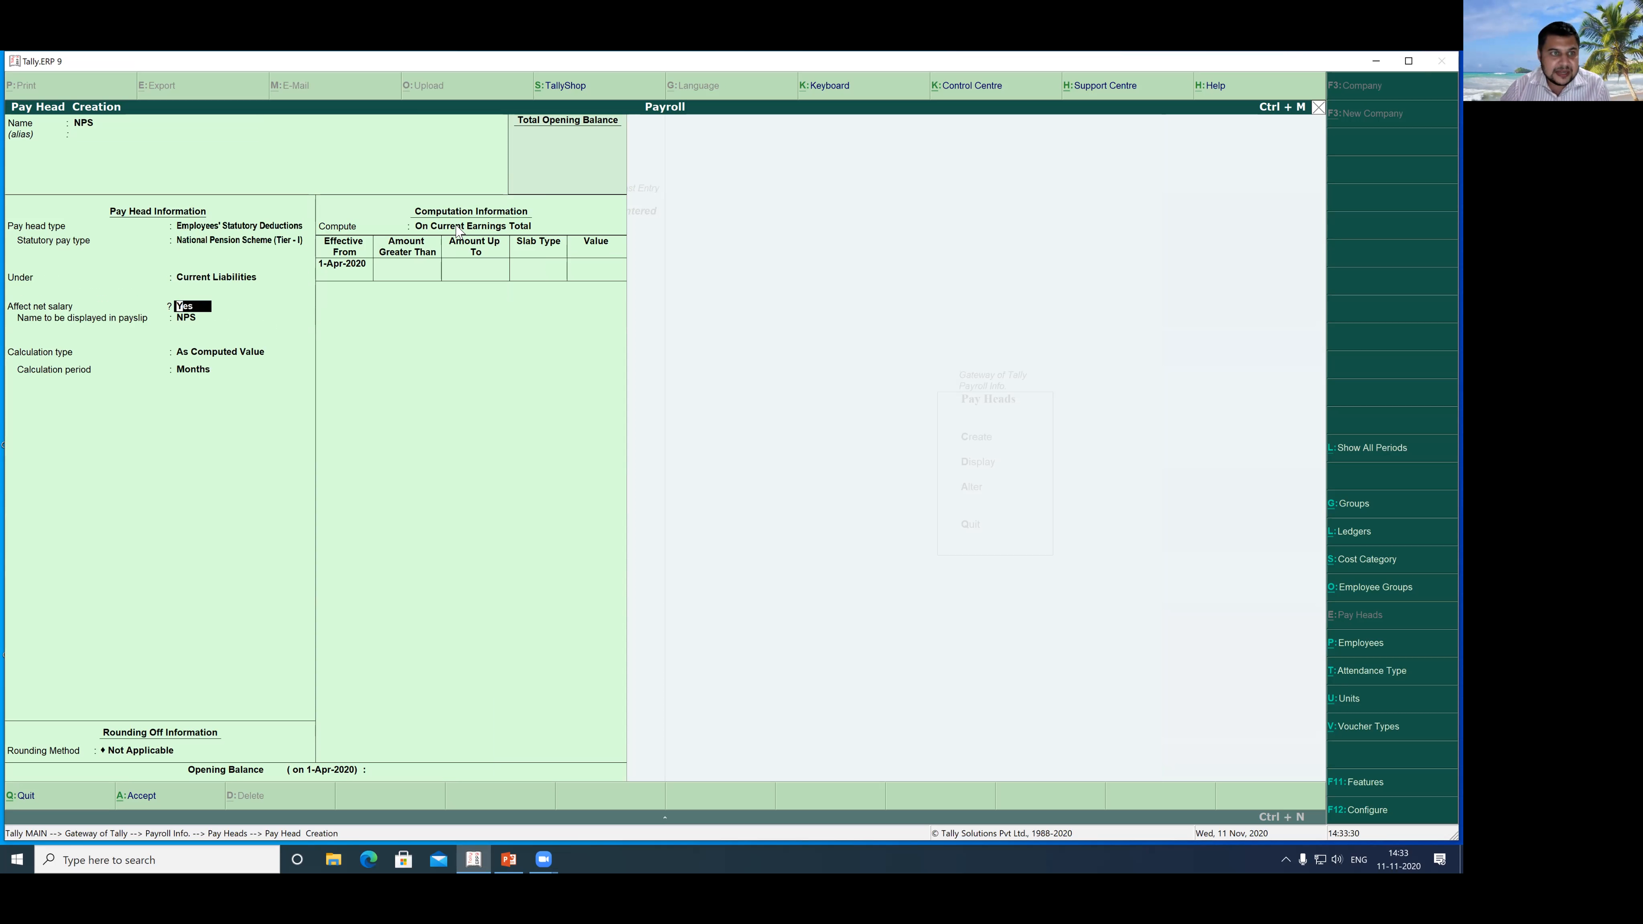
key(Return)
key(Return)
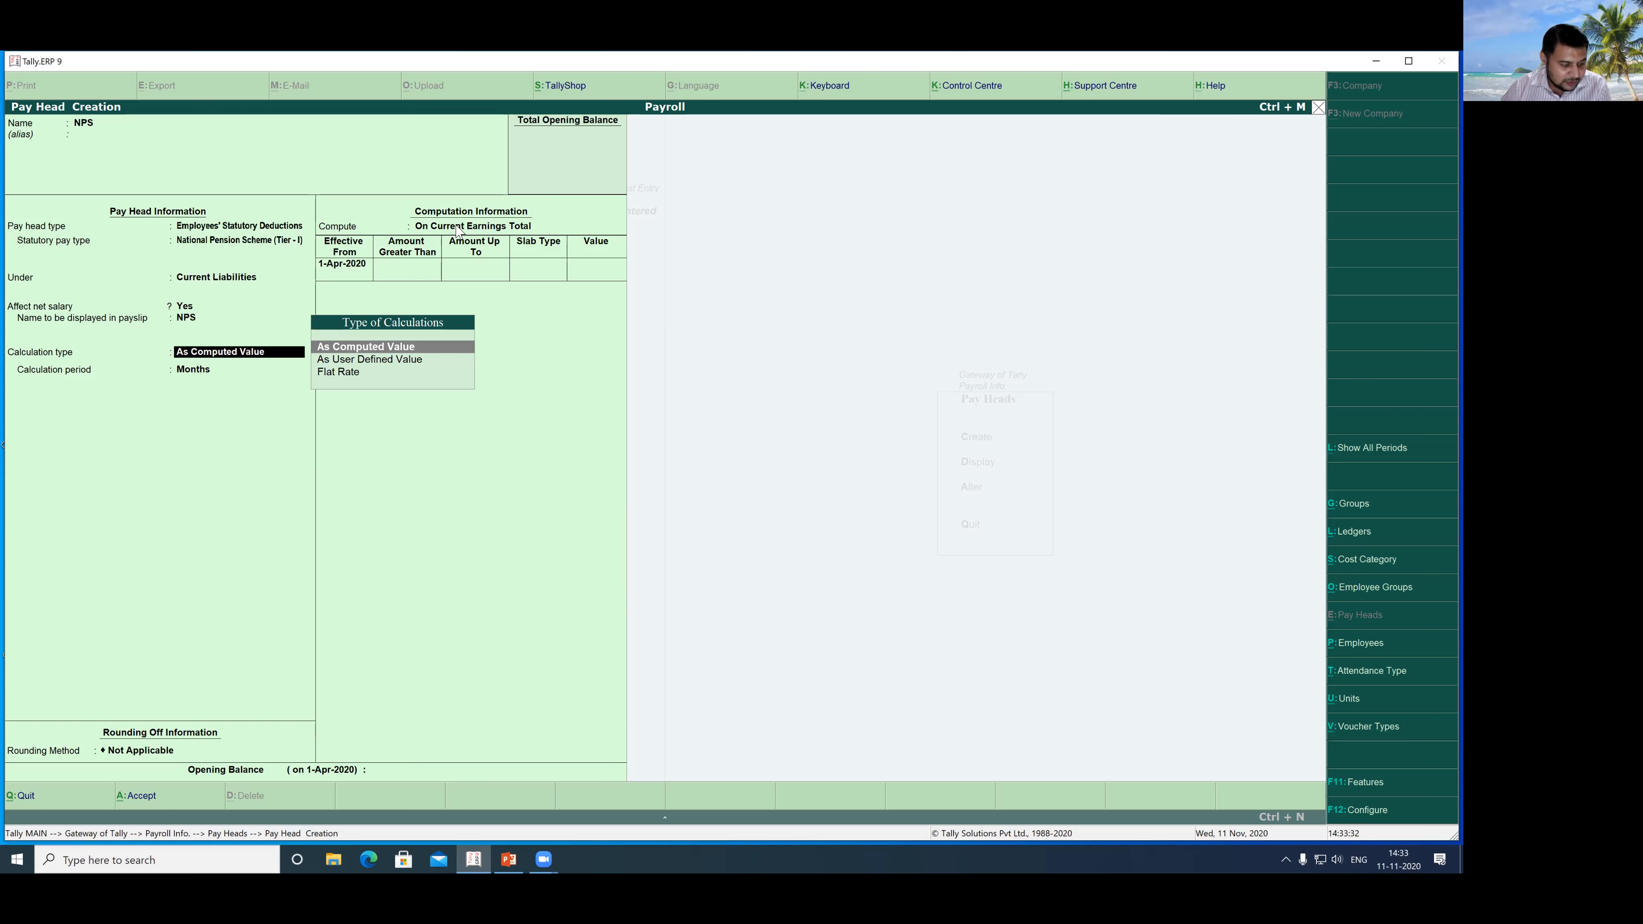
key(Return)
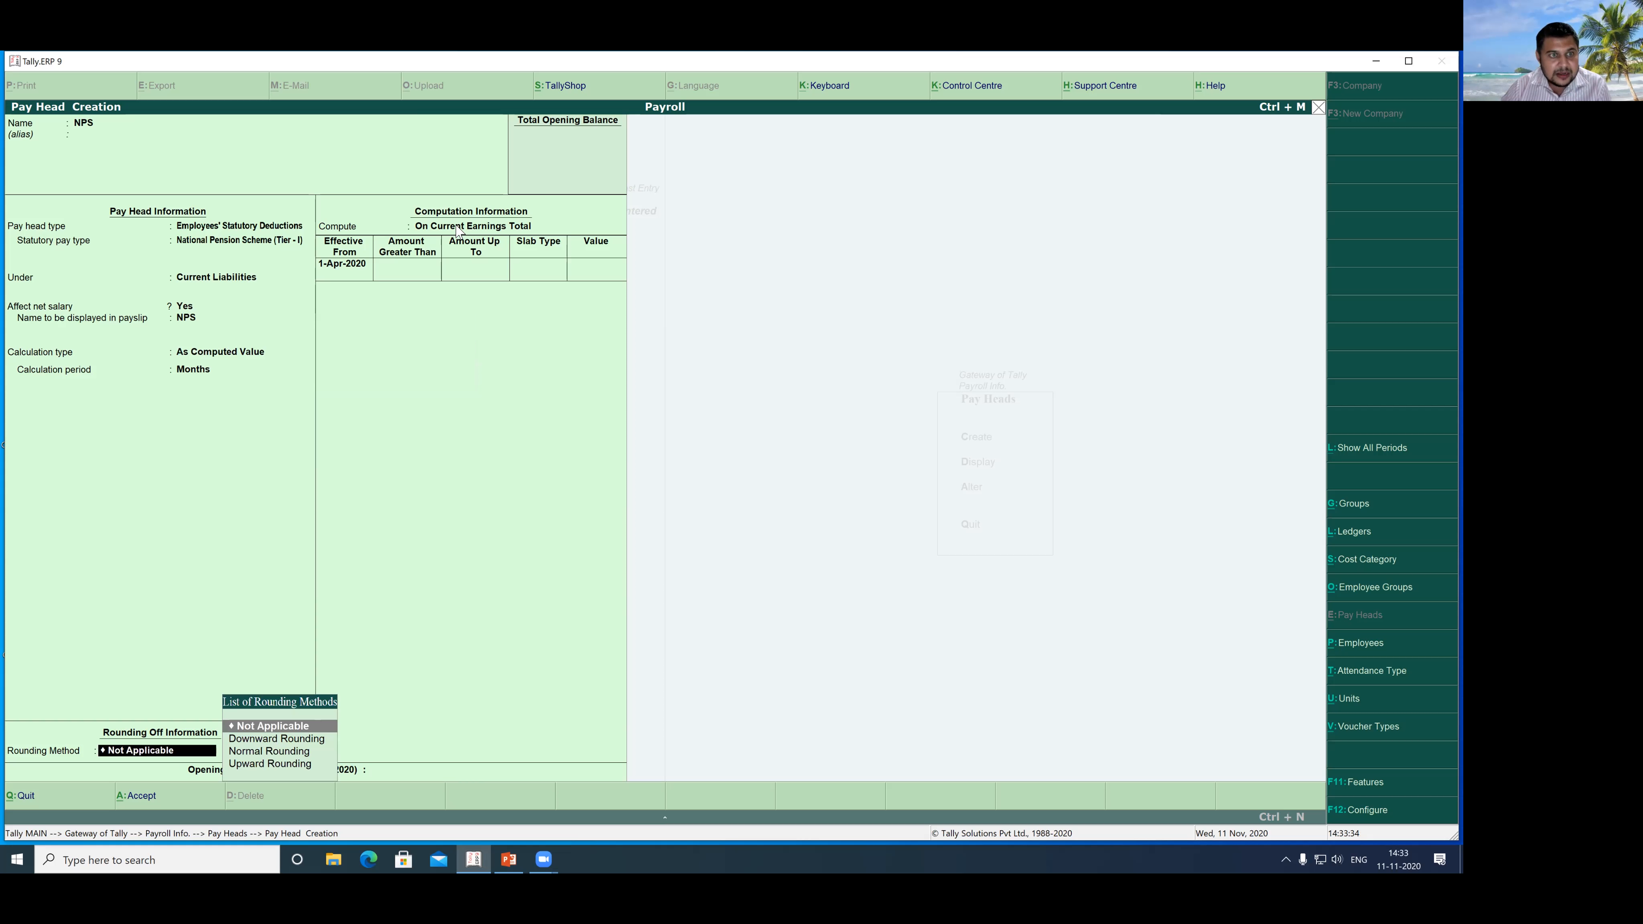
Step: Leave NPS without rounding and compute it On Specified Formula, using only the BASIC SALARY pay head
key(Return)
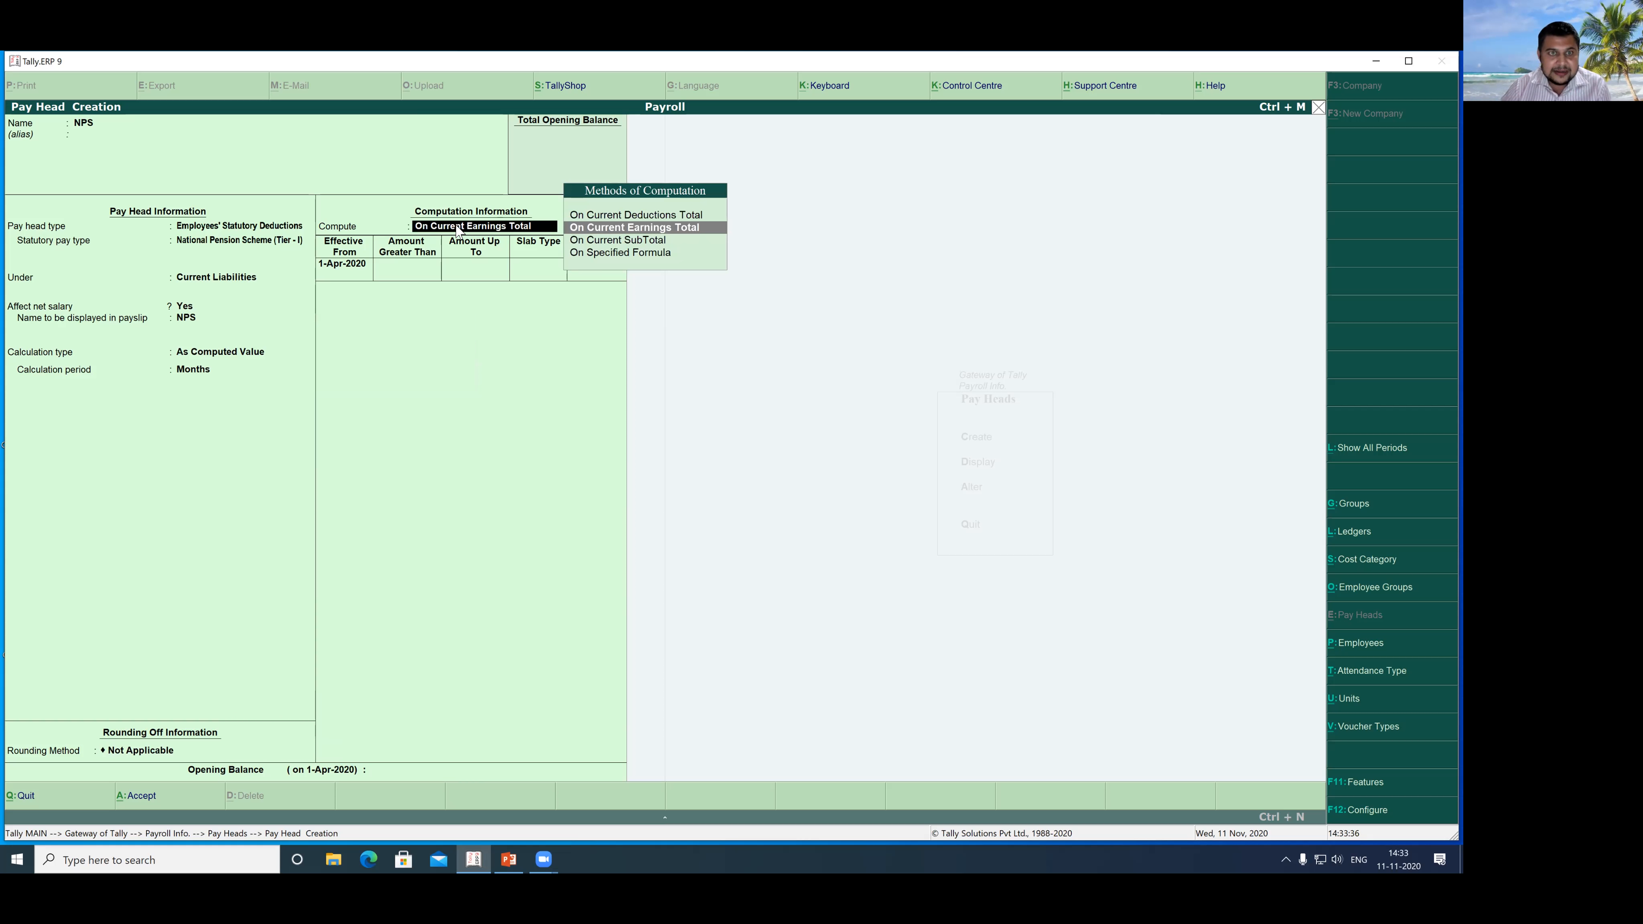
key(Down)
key(Down)
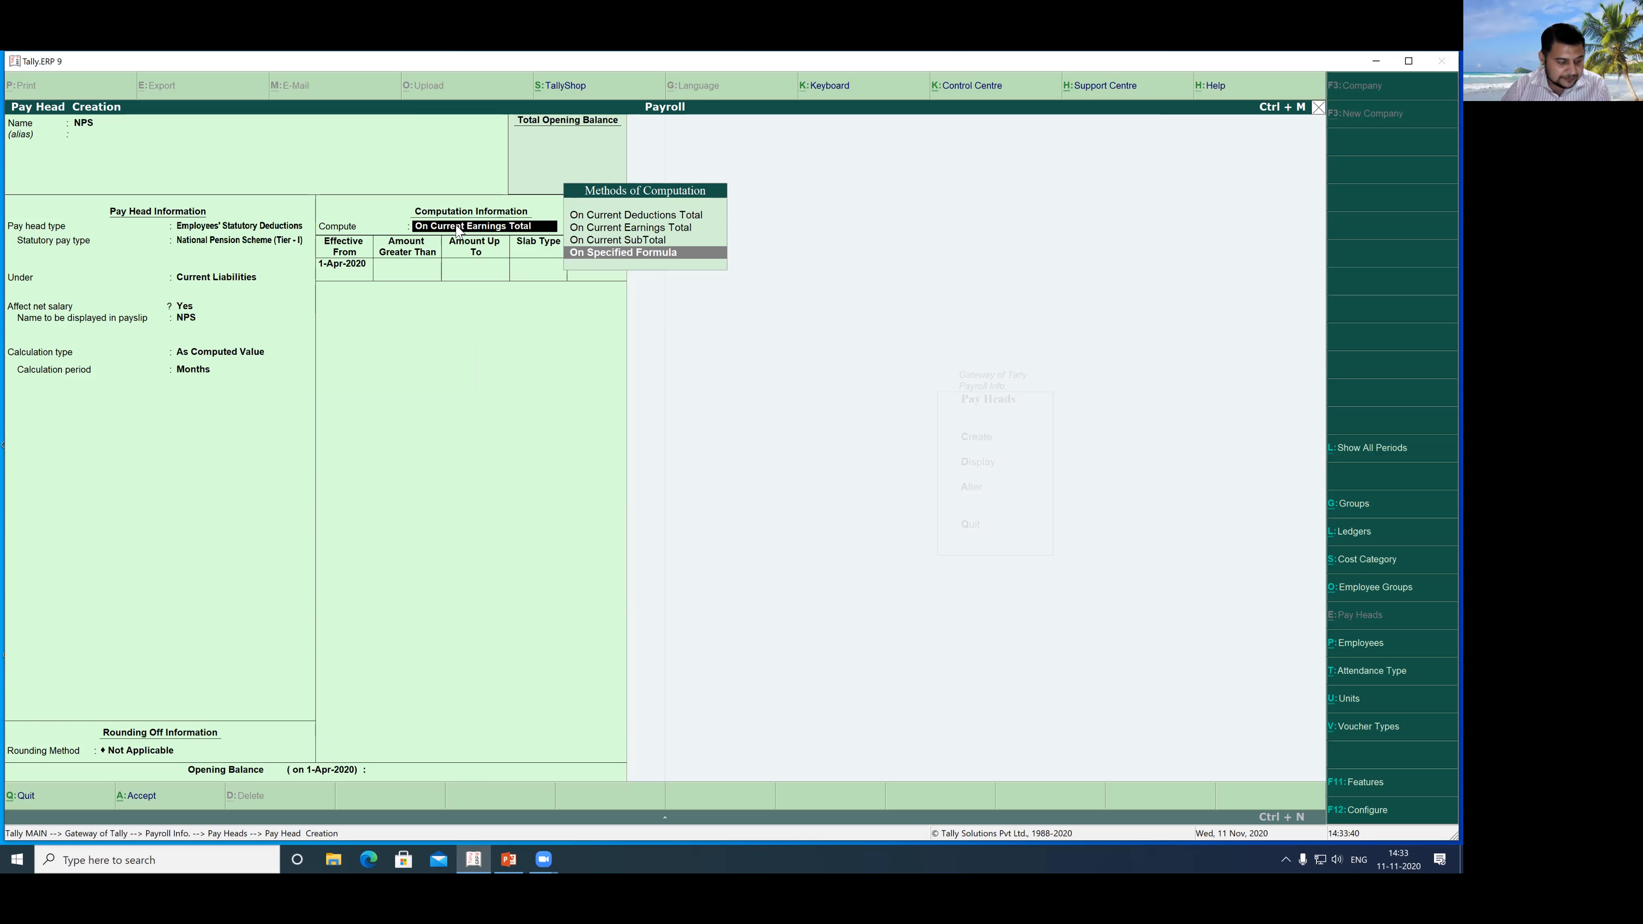
key(Return)
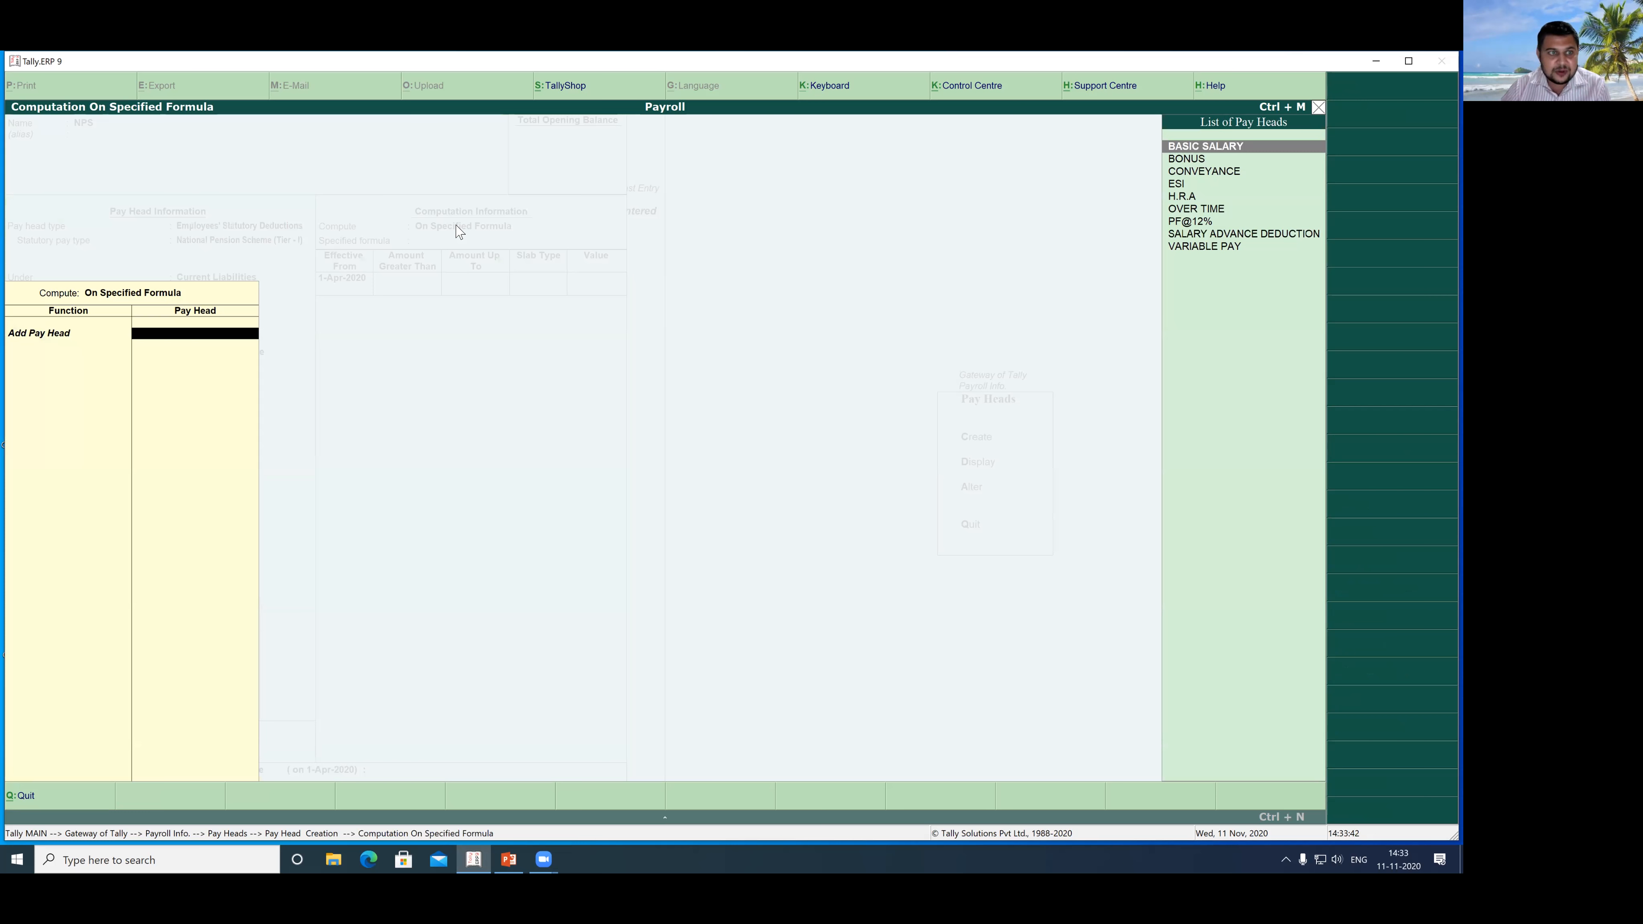
key(Return)
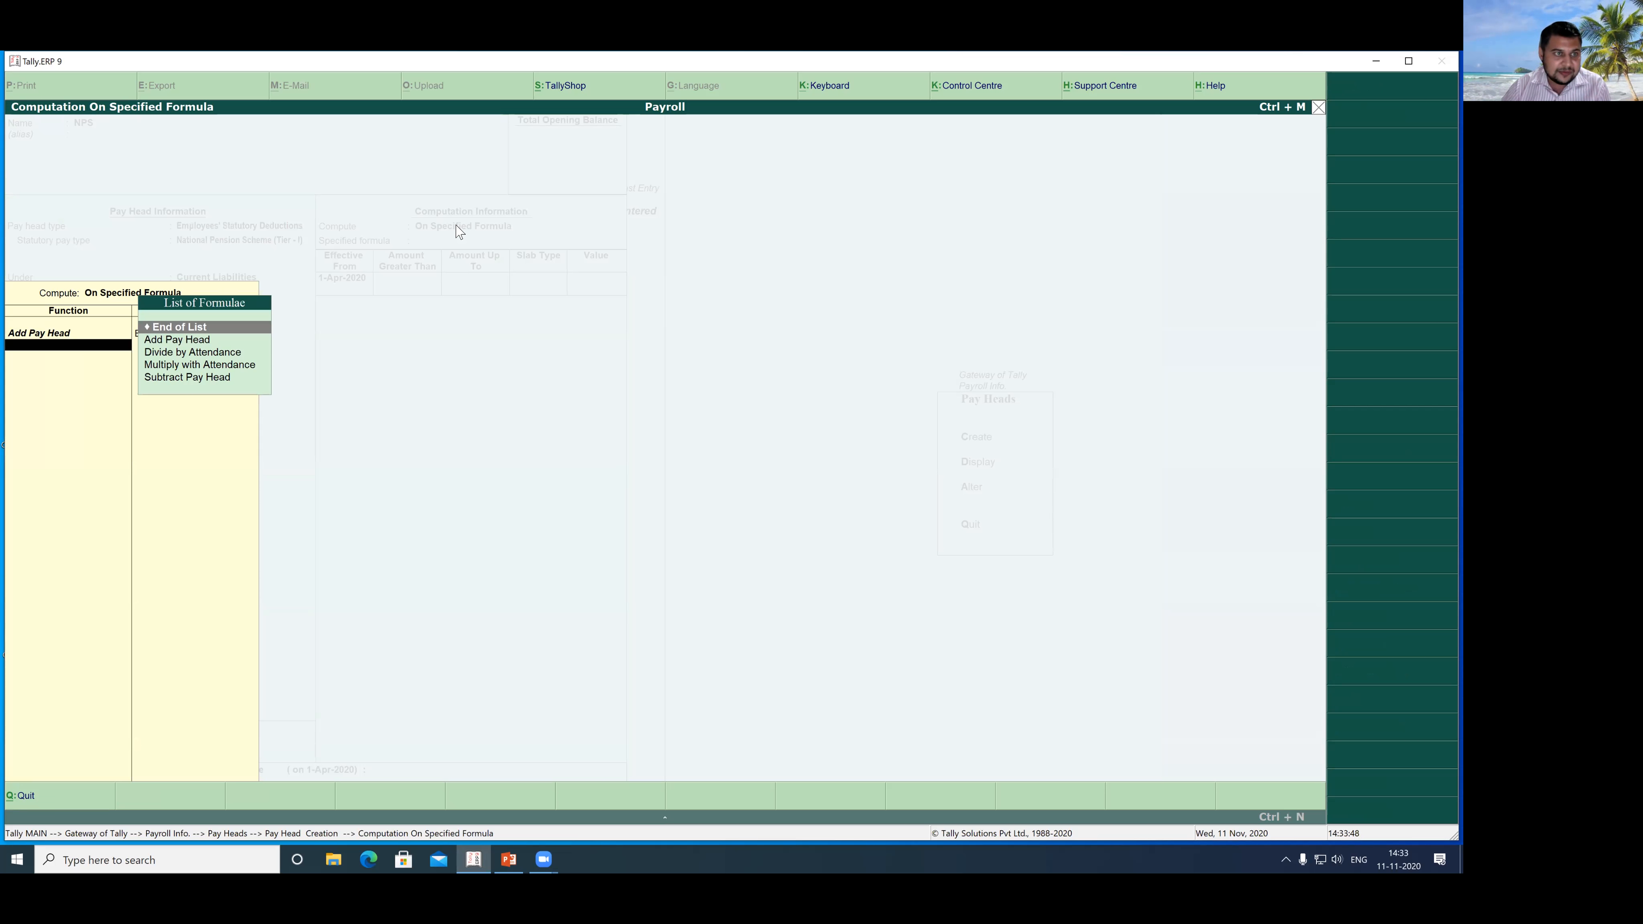
key(Return)
key(Return)
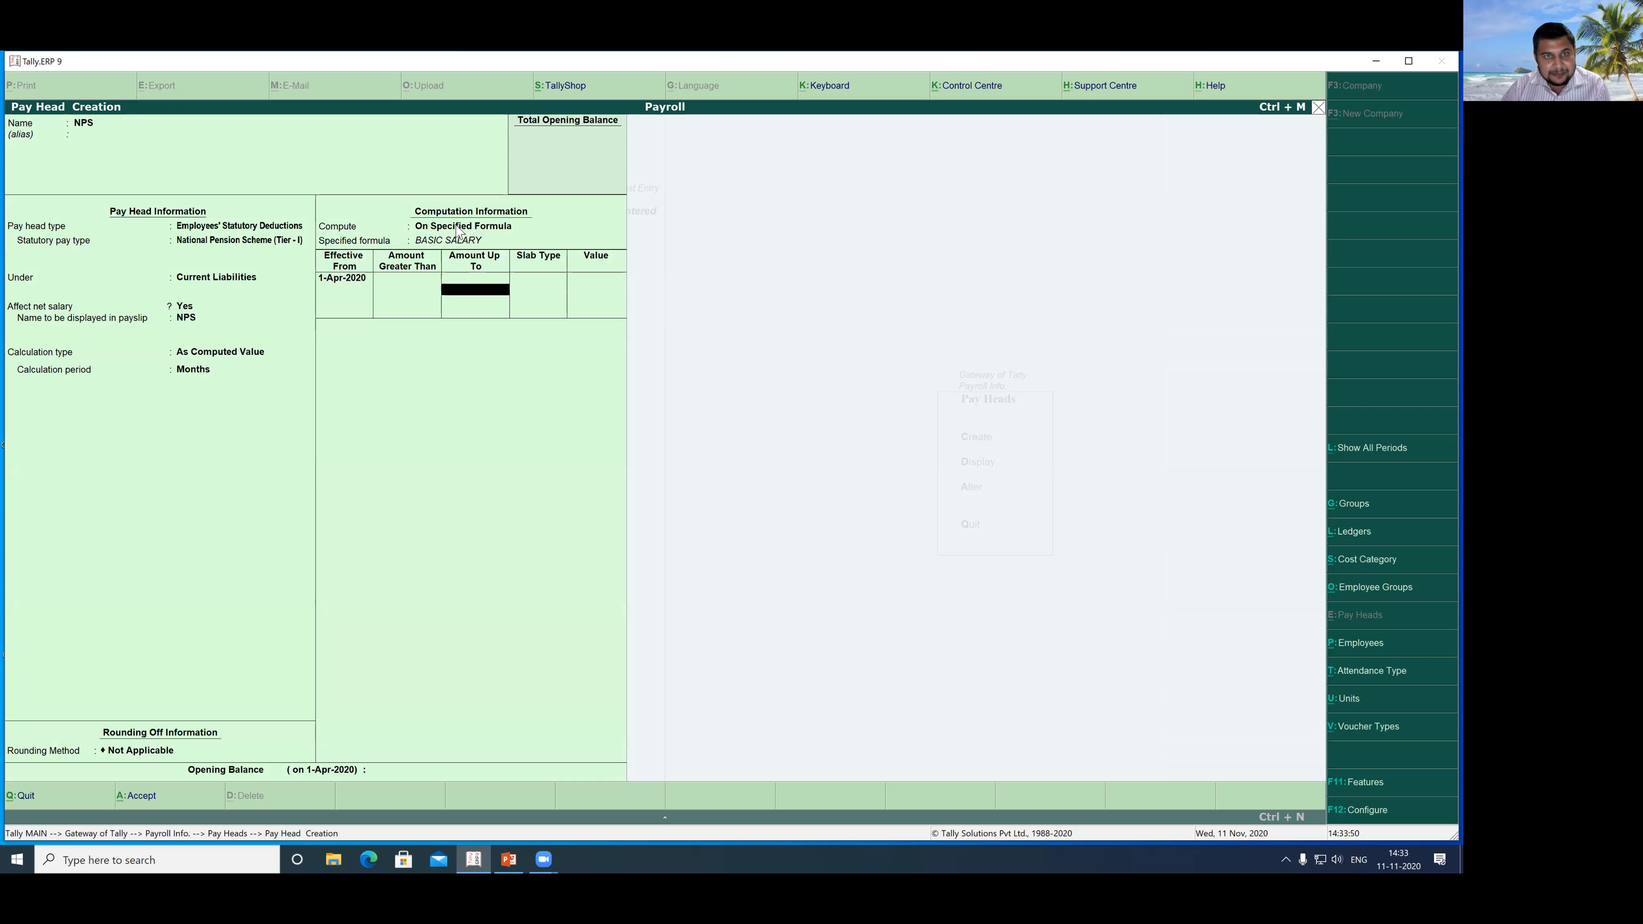
Step: Set the NPS percentage slab effective 1-Apr-2020 to 10 % and save the pay head without an opening balance
key(Return)
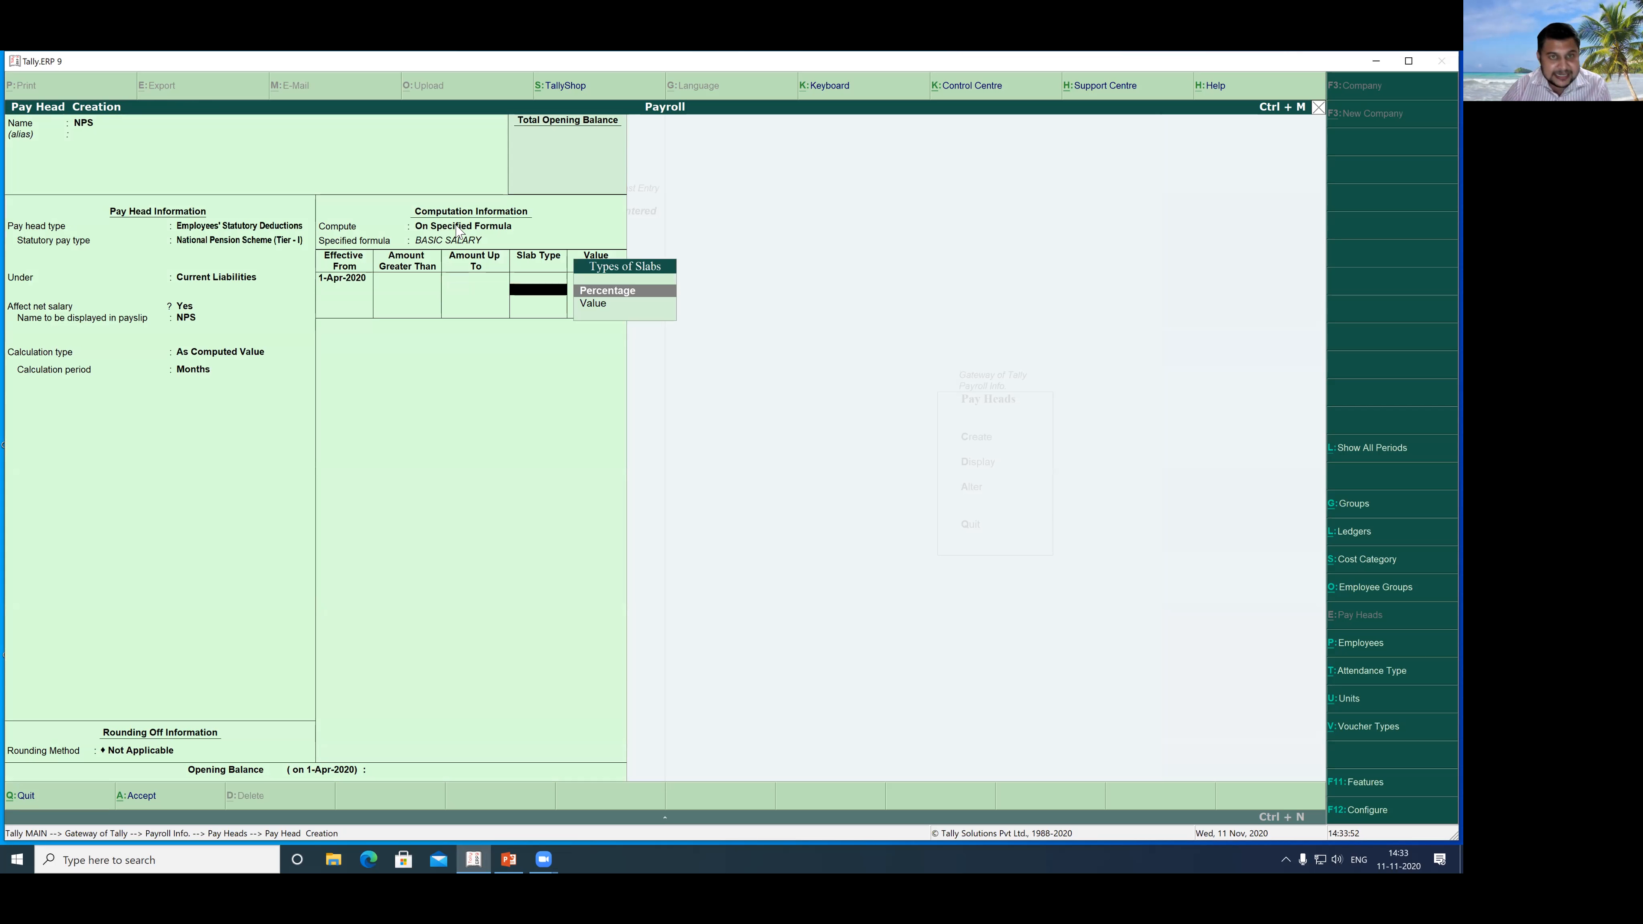
key(Return)
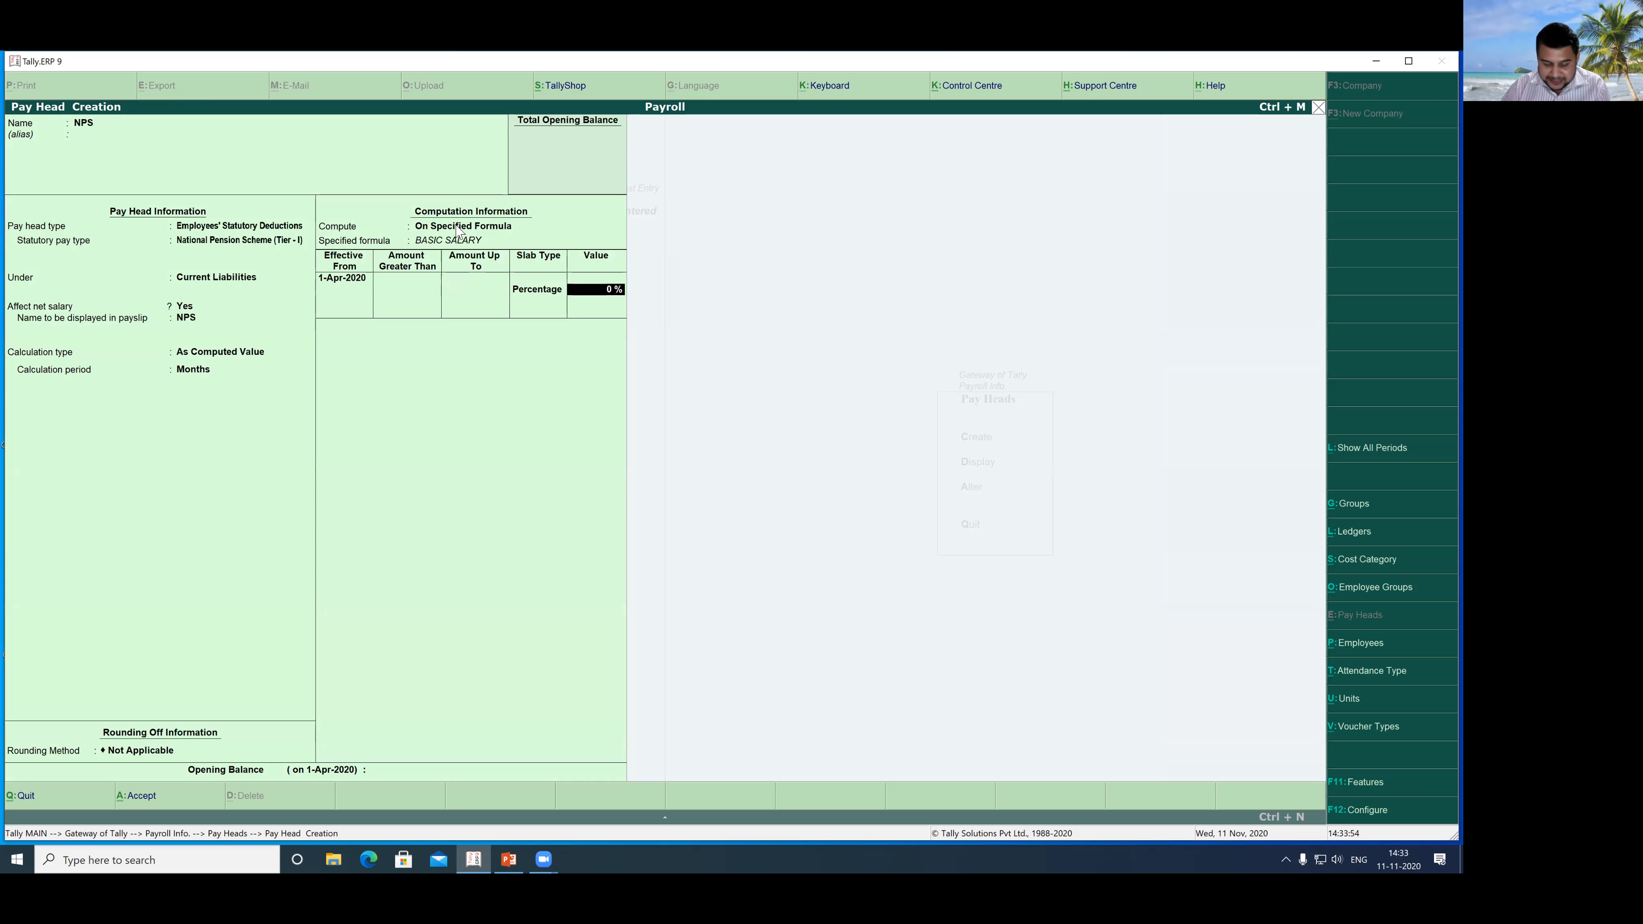
text(10)
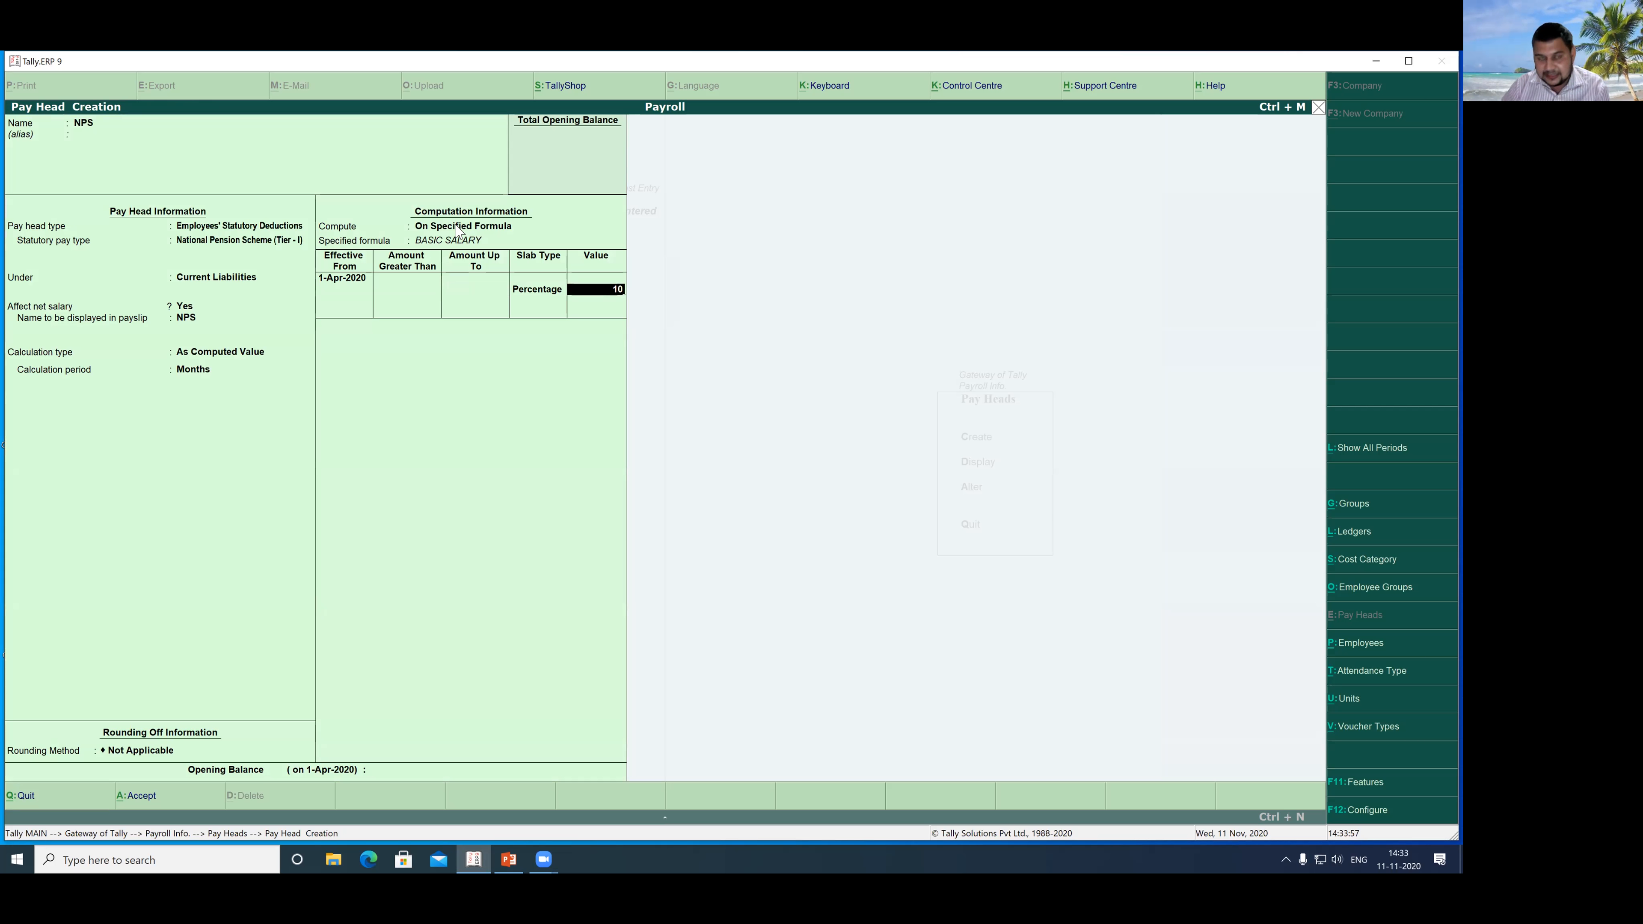
key(Return)
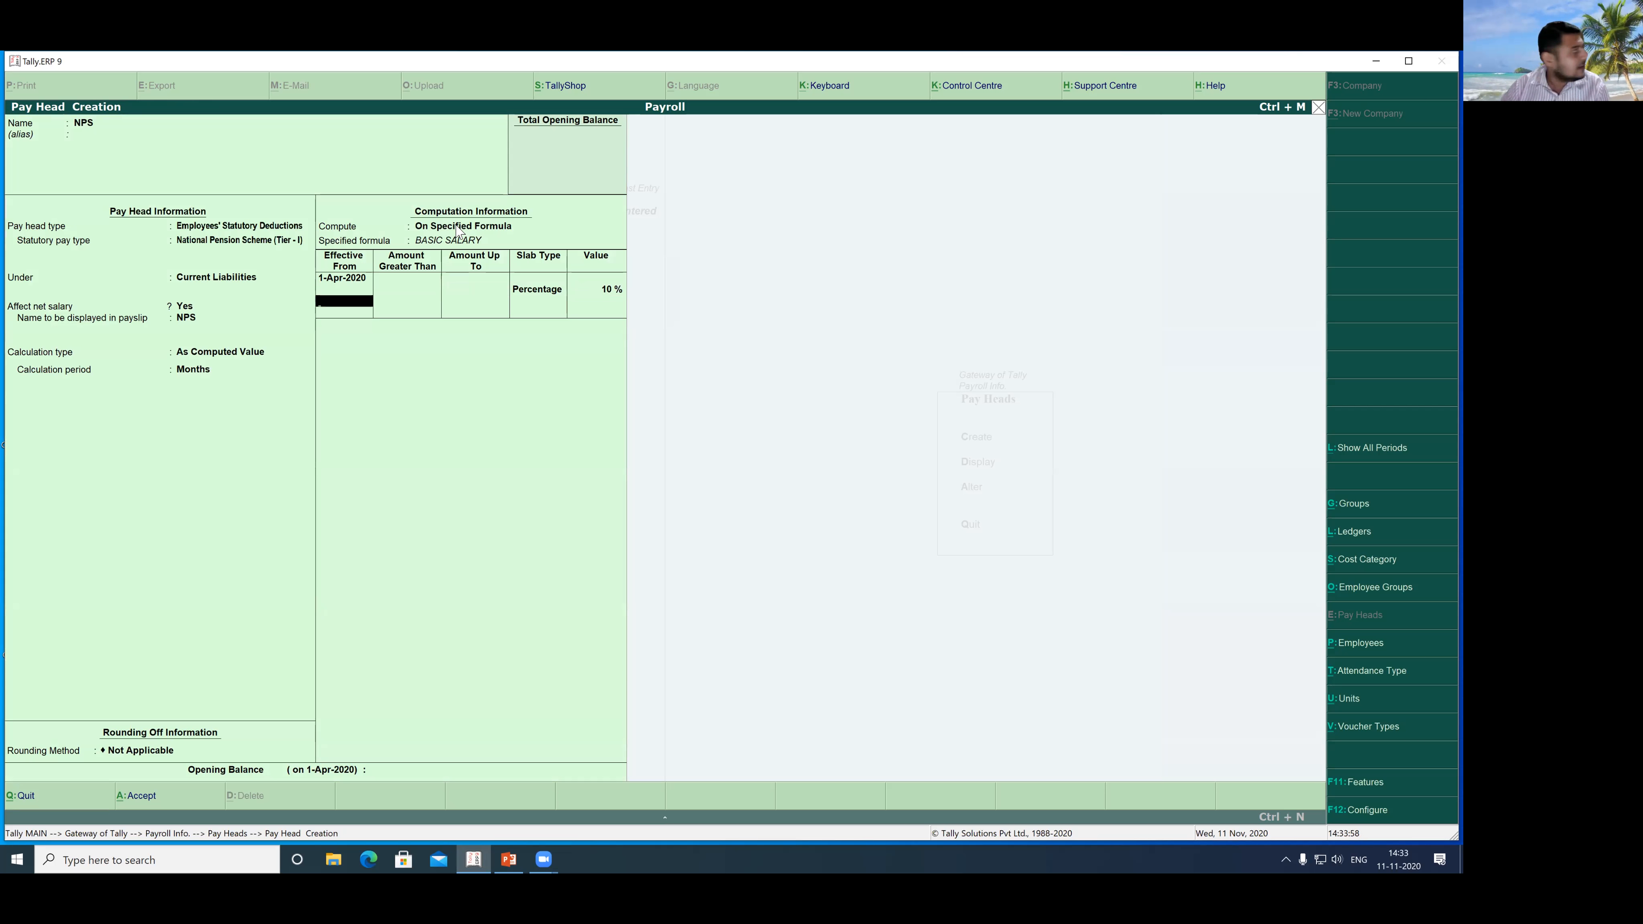
key(Return)
click(457, 226)
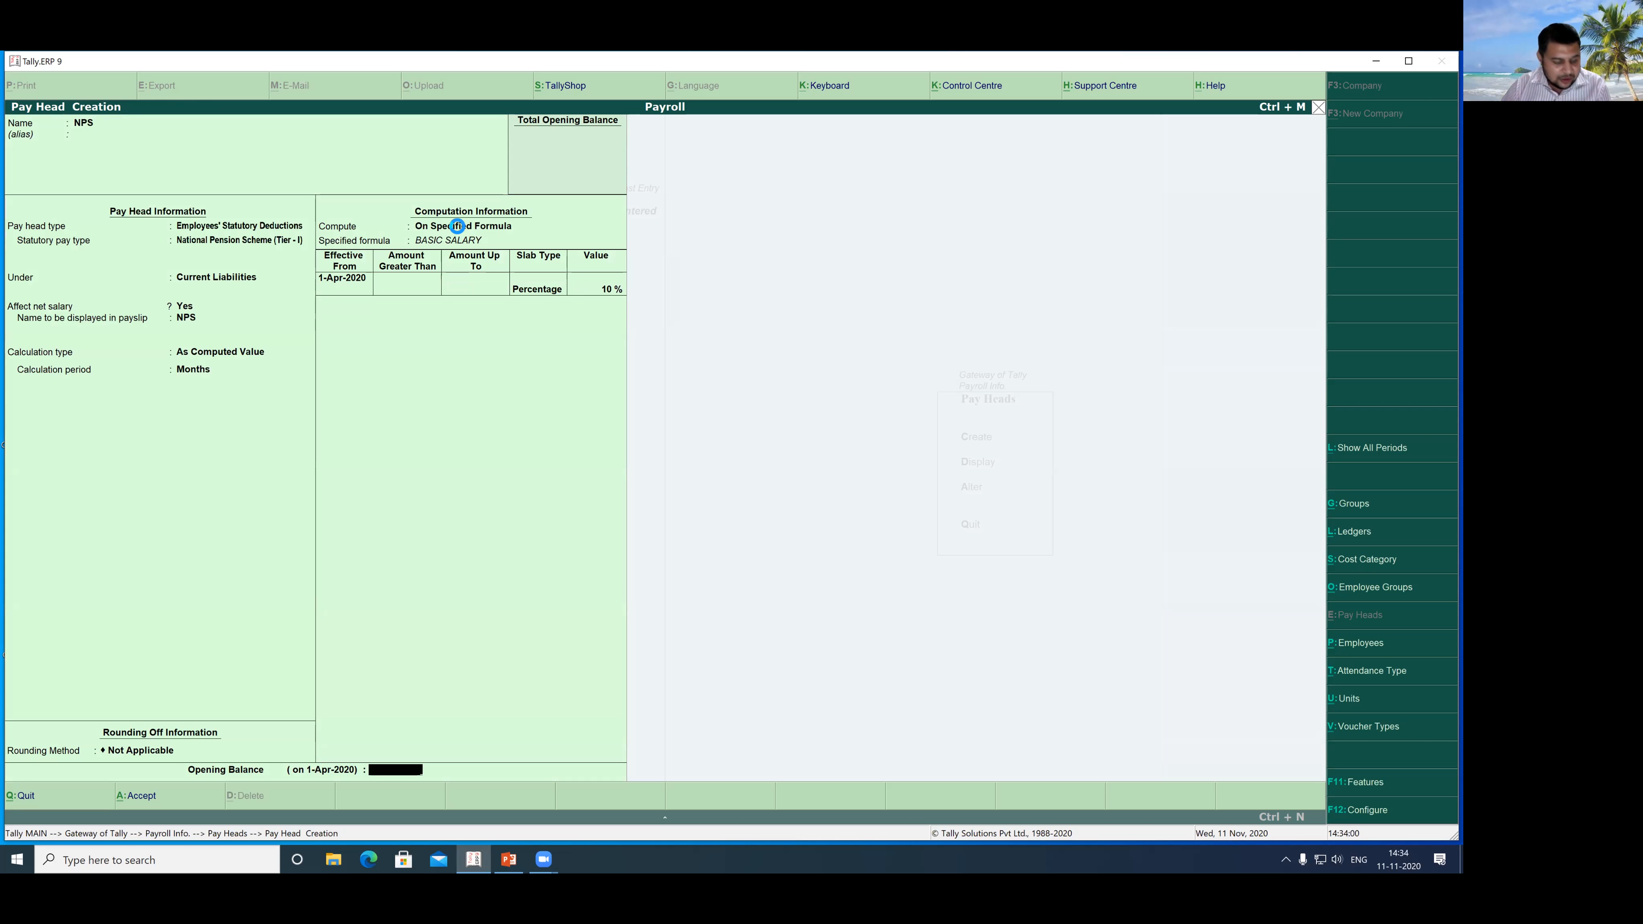
key(Return)
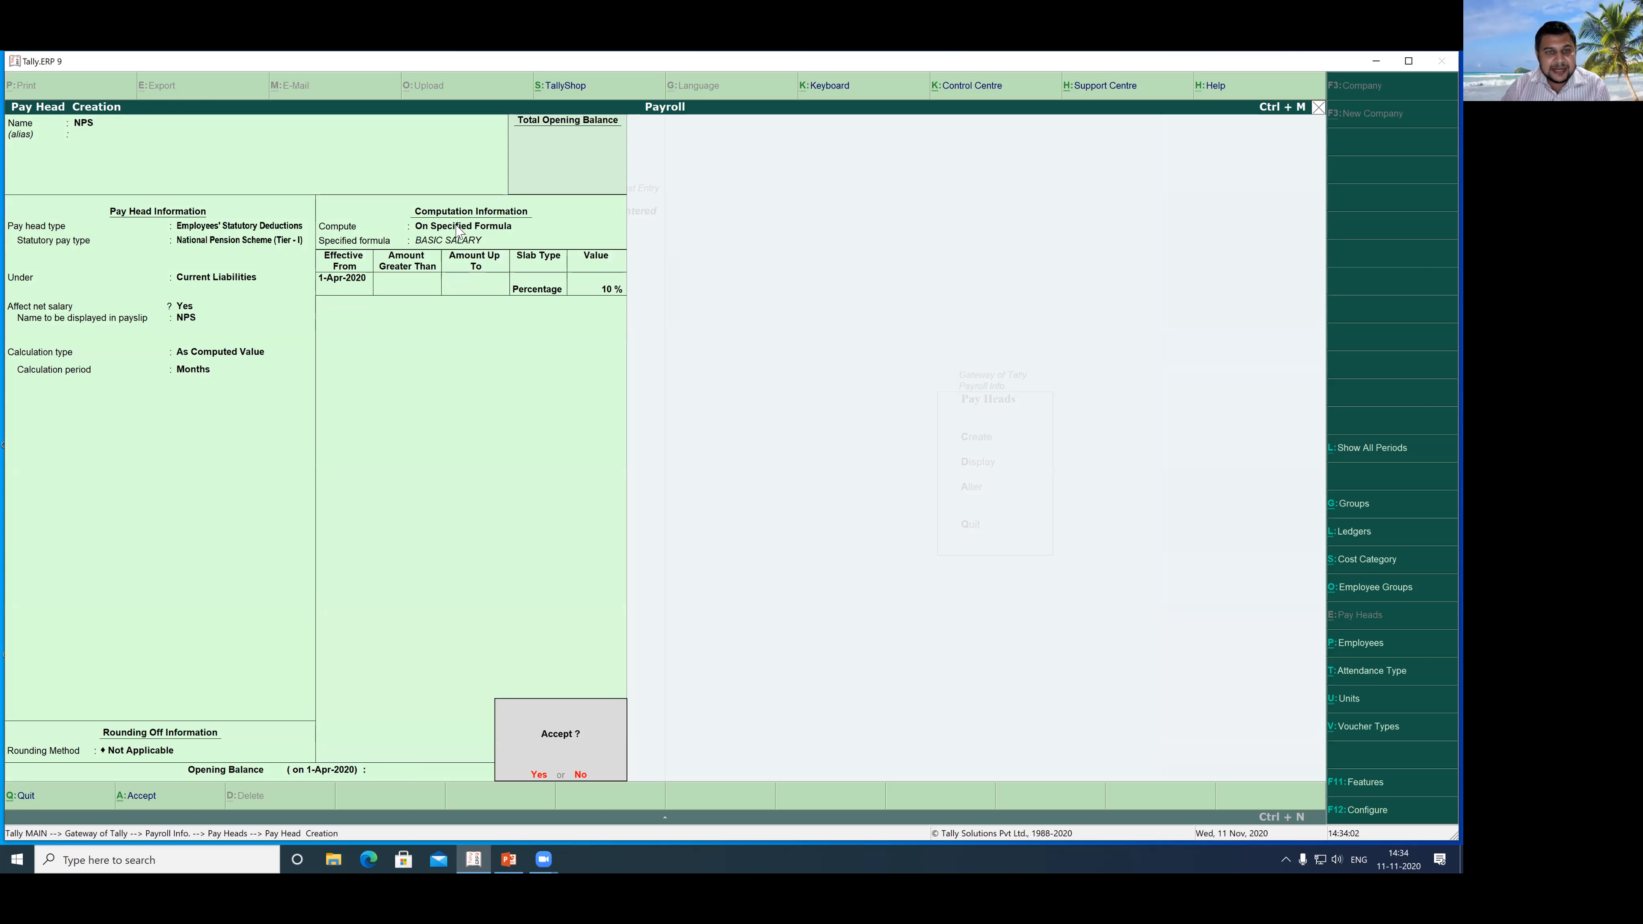
key(Return)
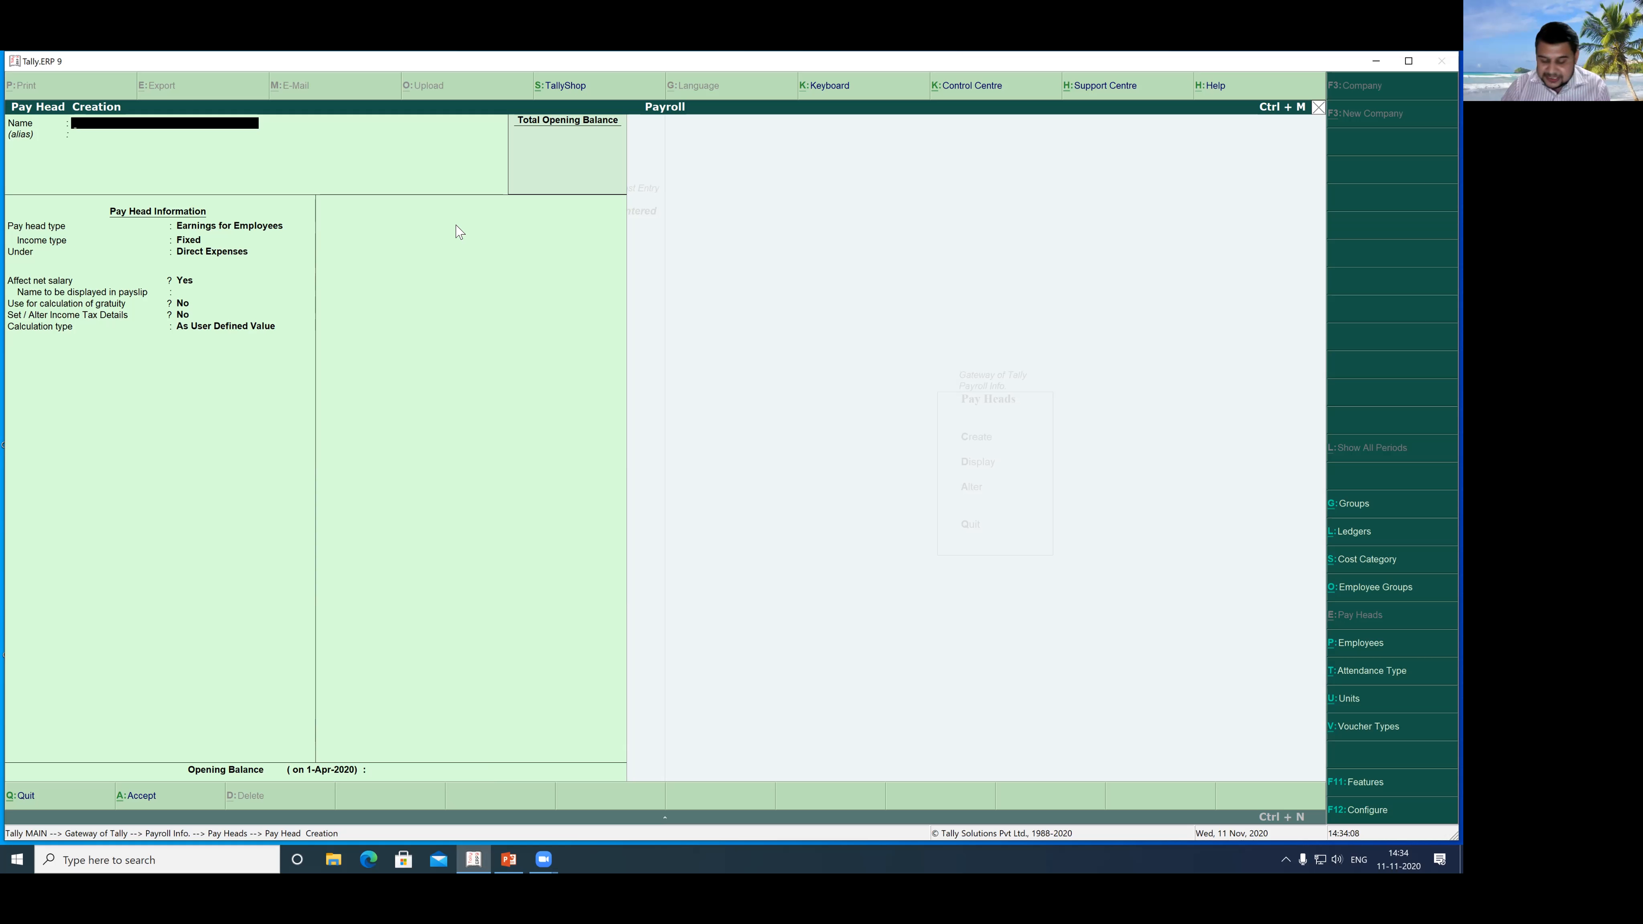
Step: Start a PROFESSIONAL TAX pay head of type Employees' Statutory Deductions, without an alias
text(PROFESSIONAL TAX)
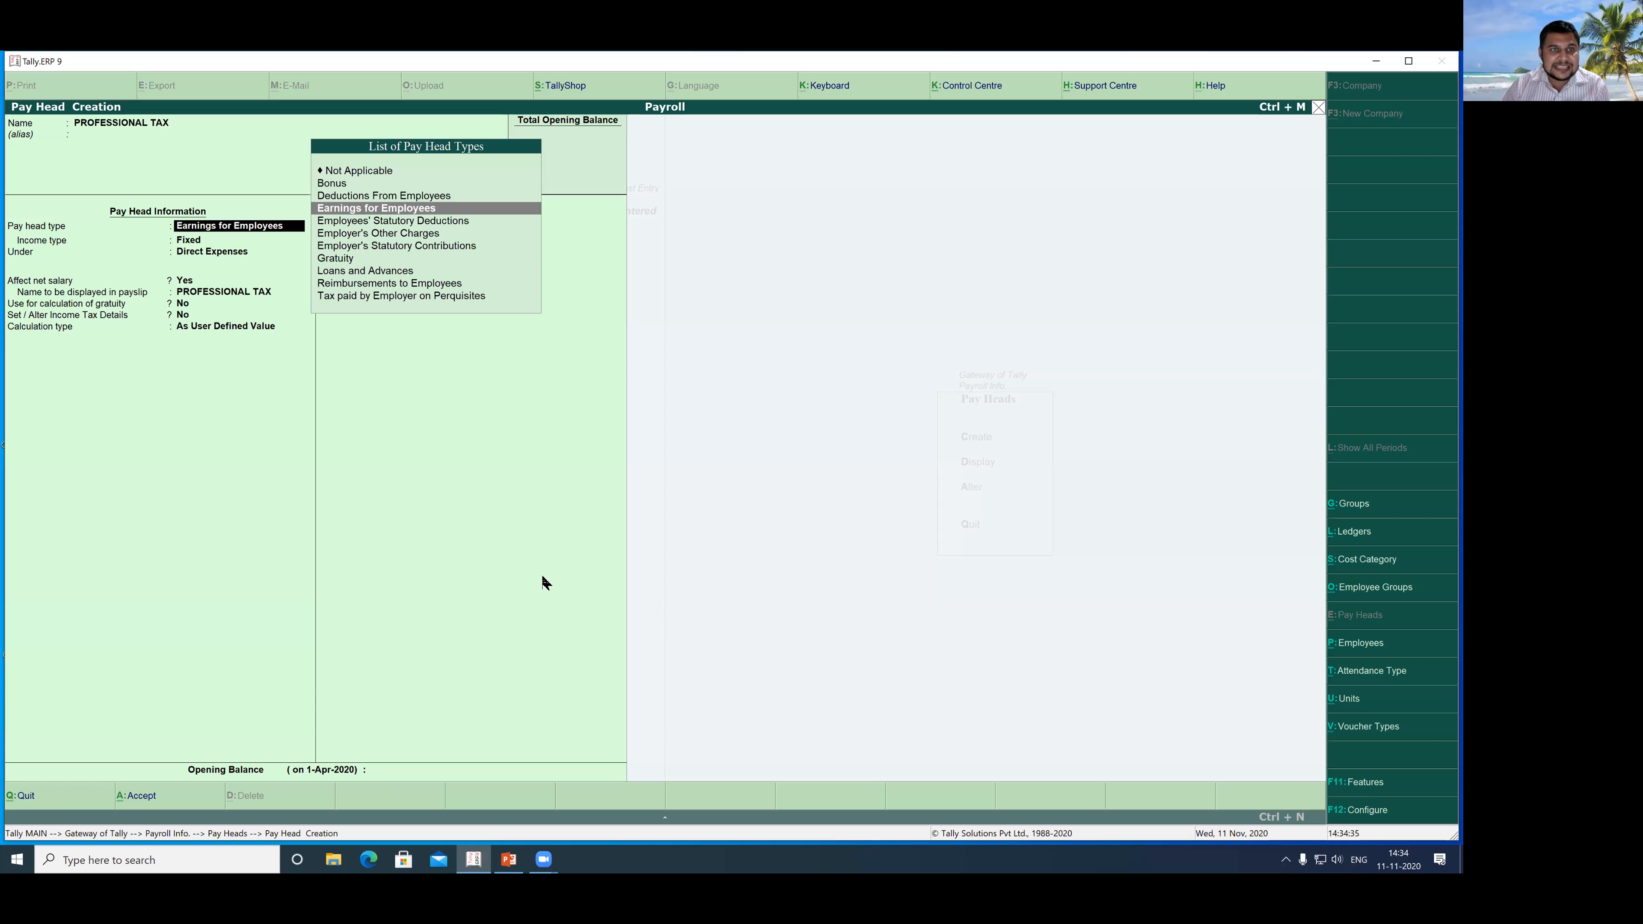
key(BackSpace)
key(BackSpace)
key(Return)
key(Return)
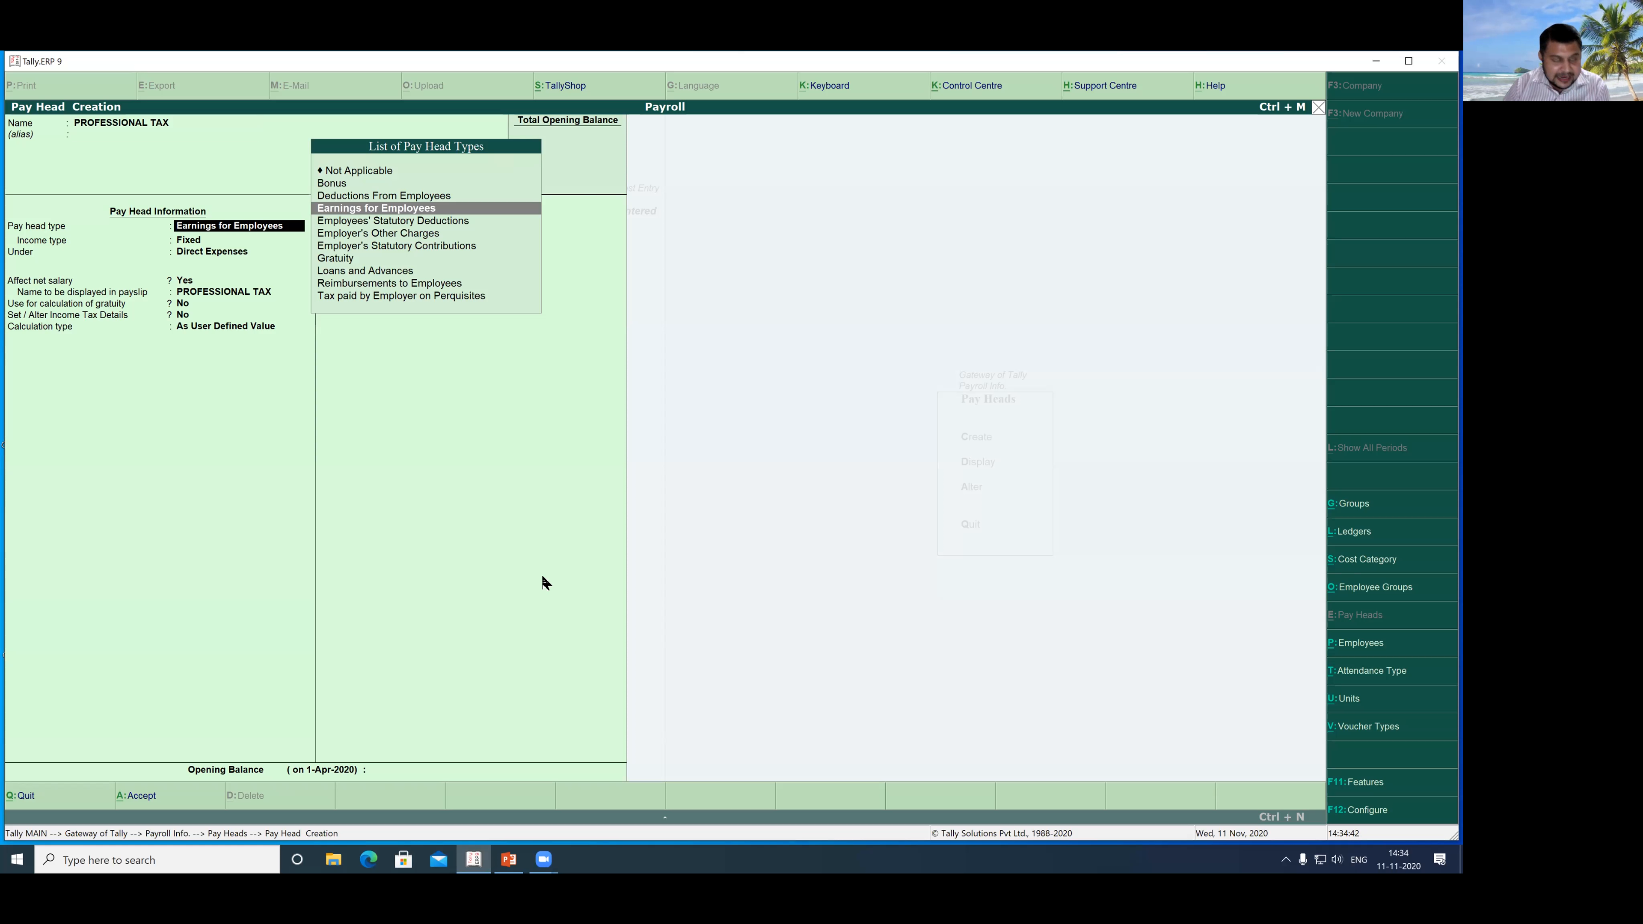
key(Down)
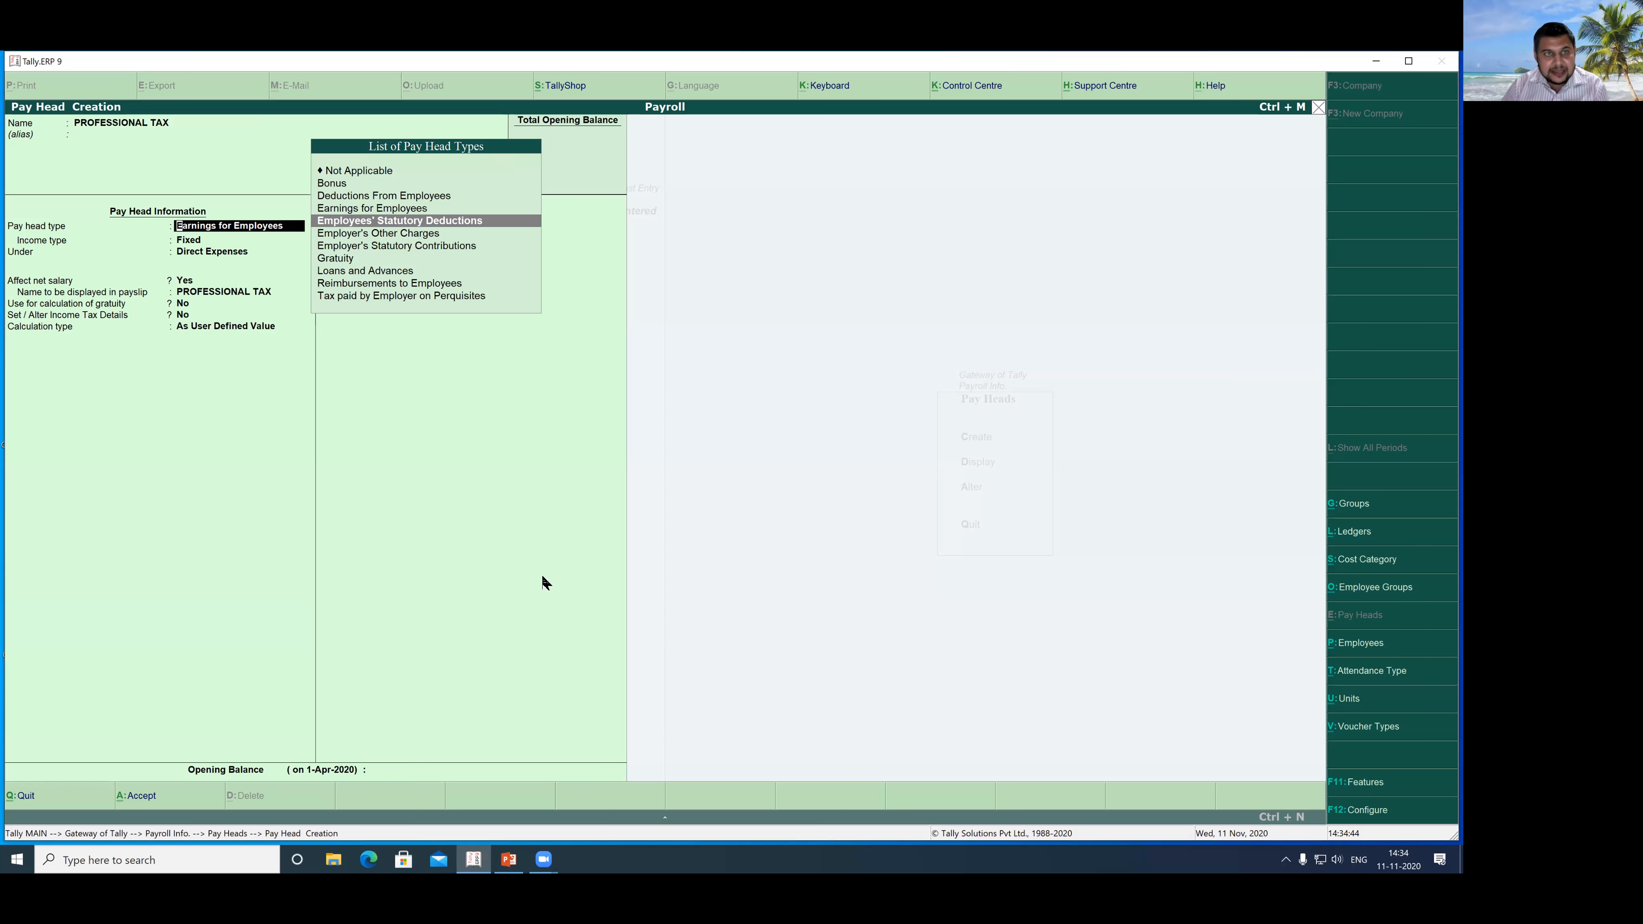
key(Return)
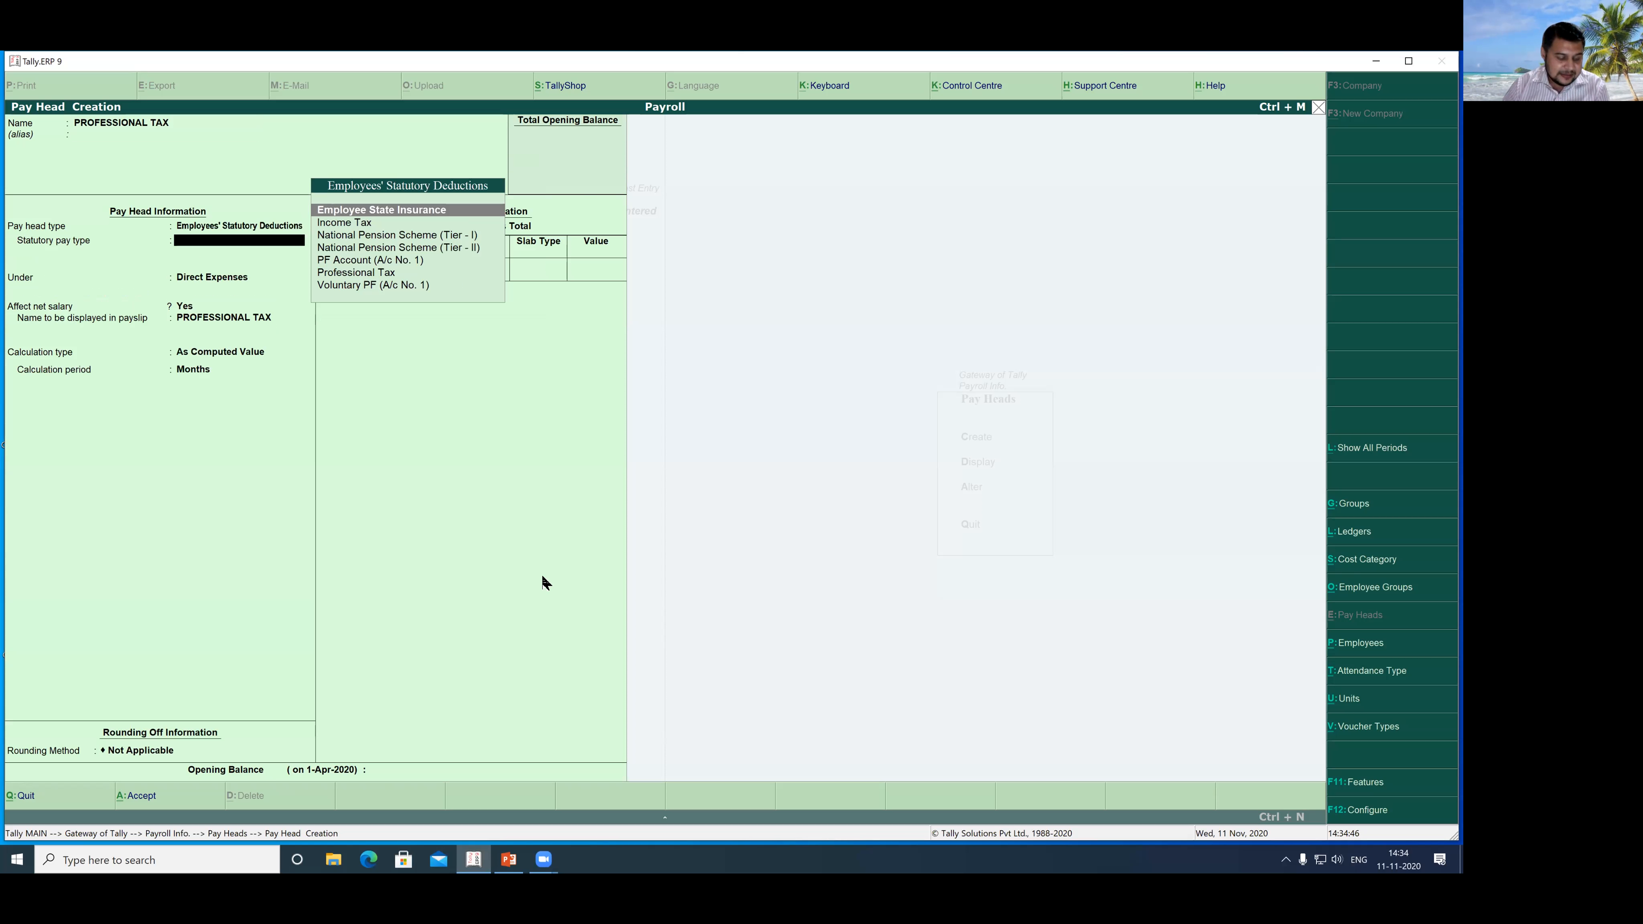
Step: Set the statutory pay type to Professional Tax and leave the registration number blank
key(Down)
key(Down)
key(Down)
key(Down)
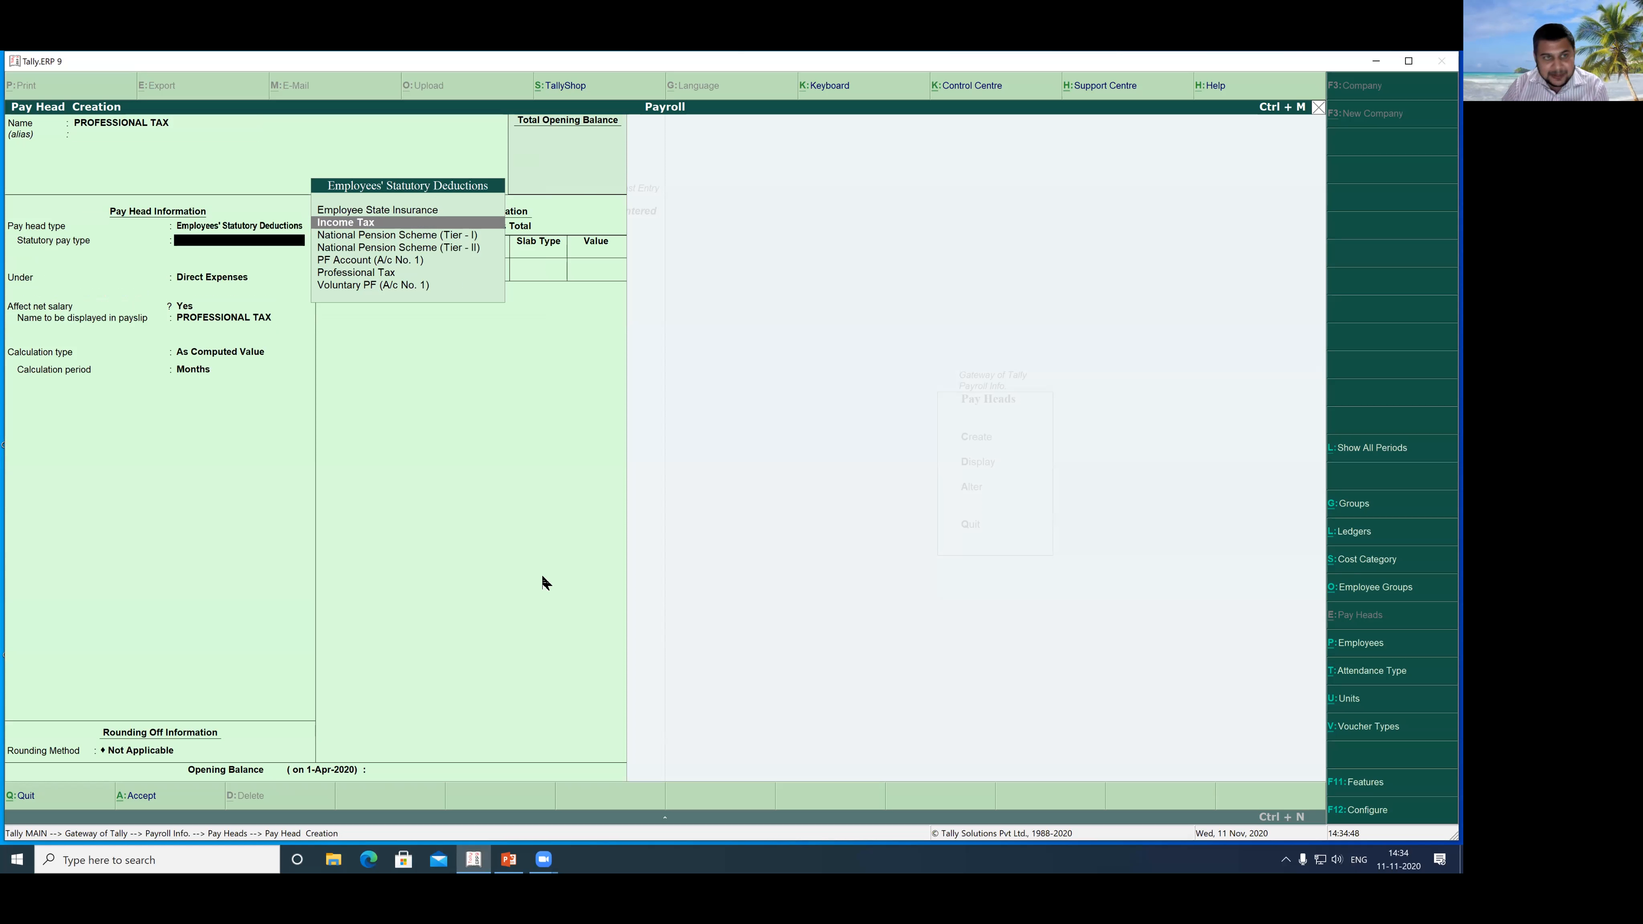
key(Down)
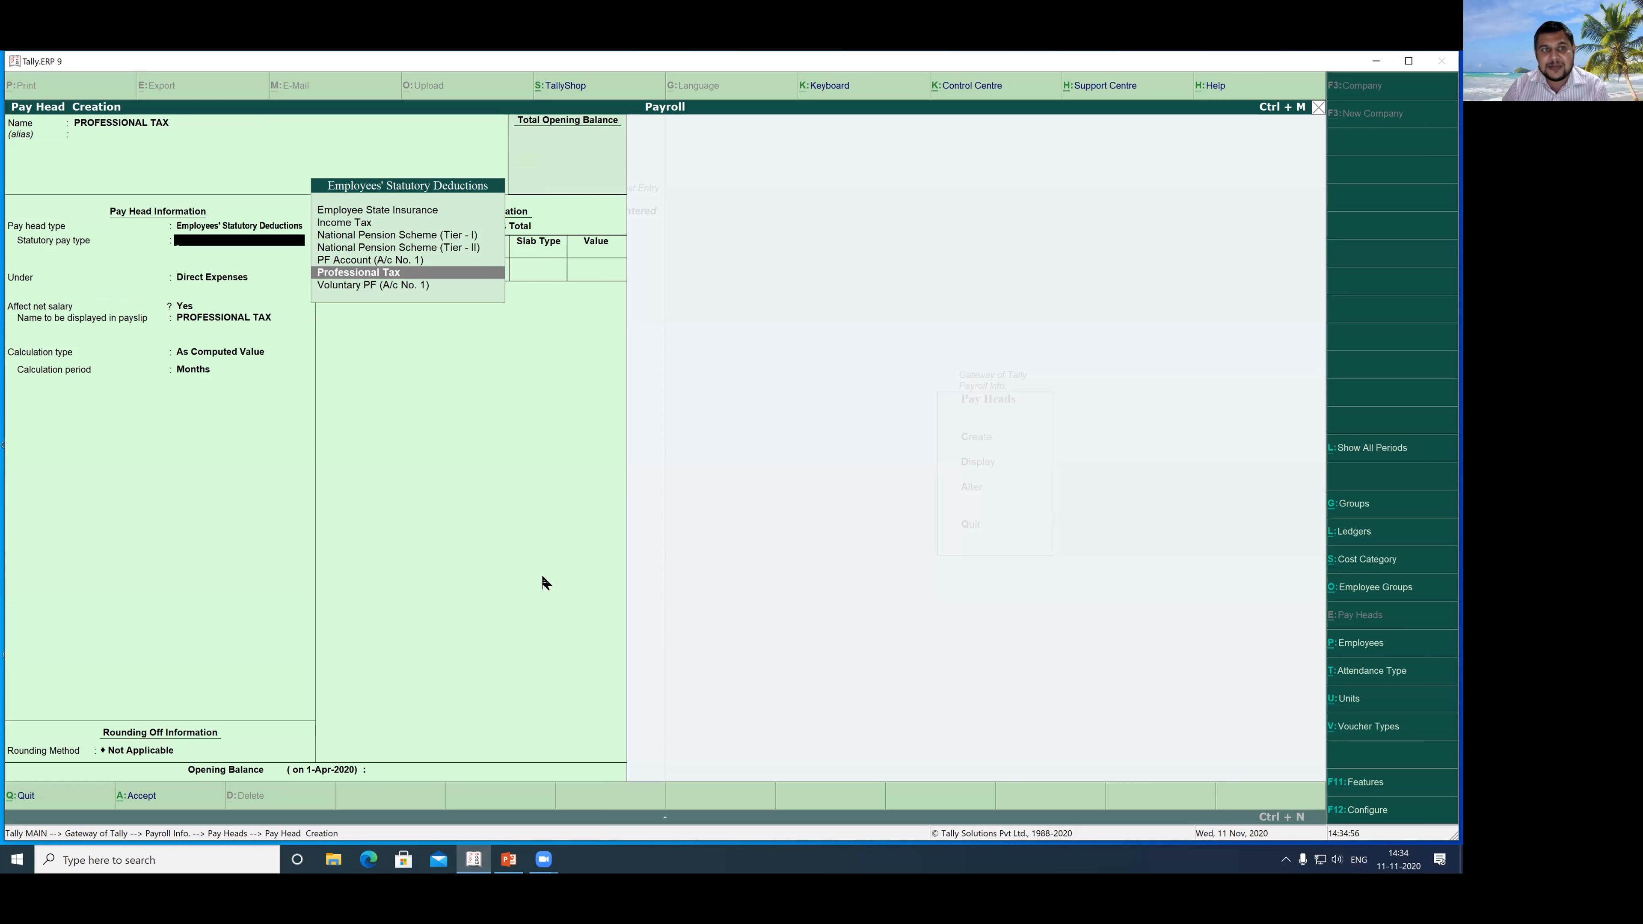
key(Return)
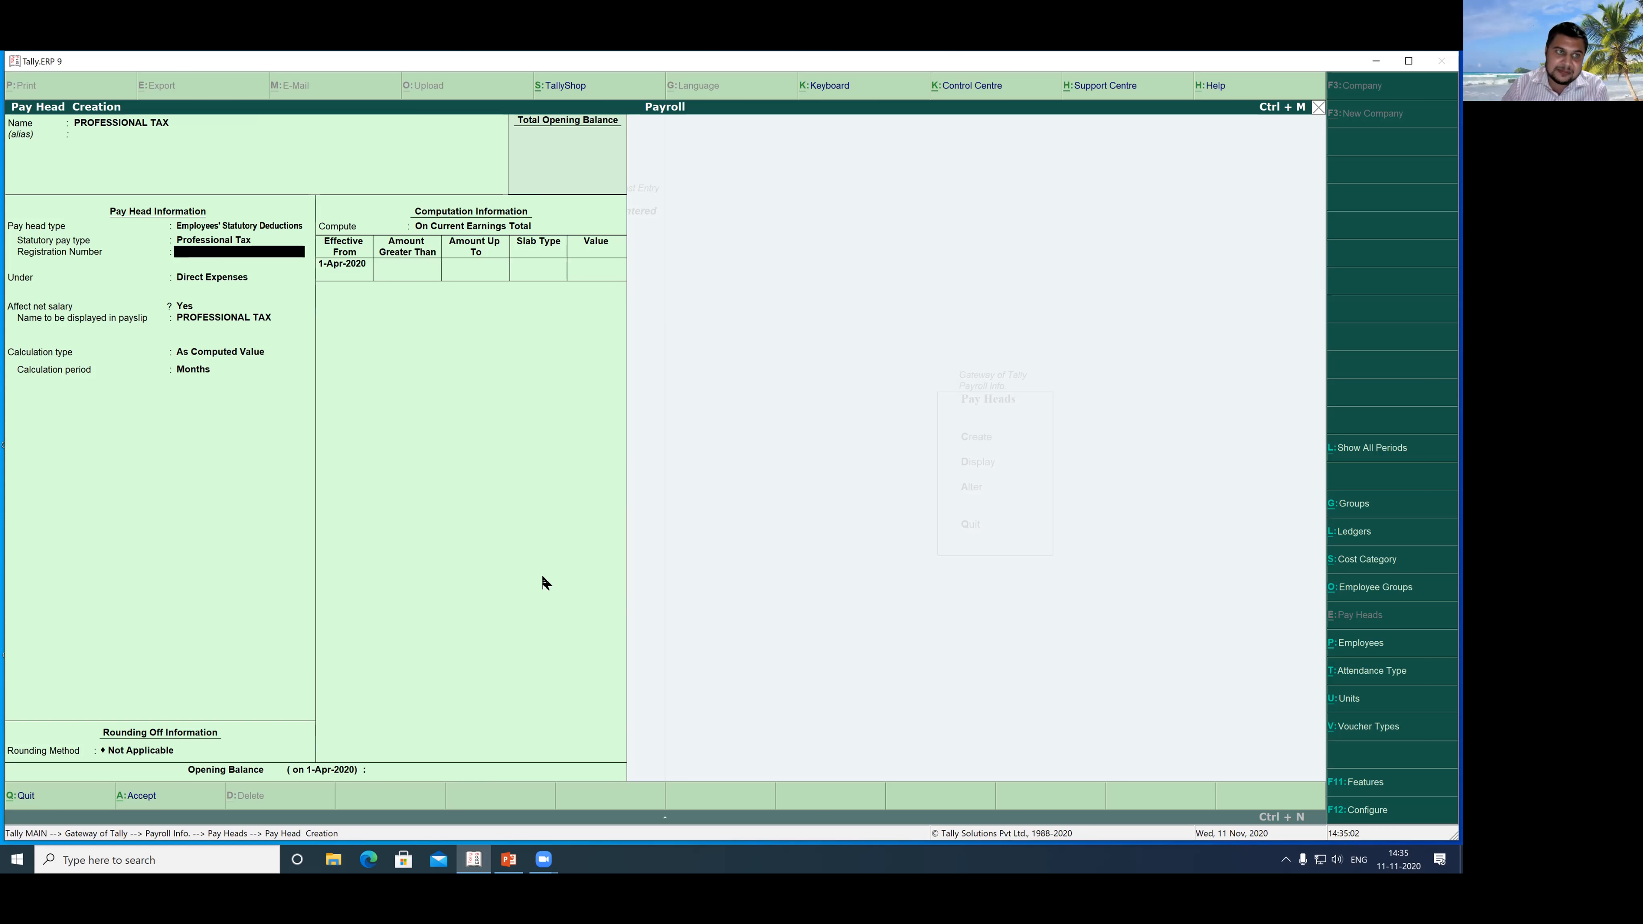
key(Return)
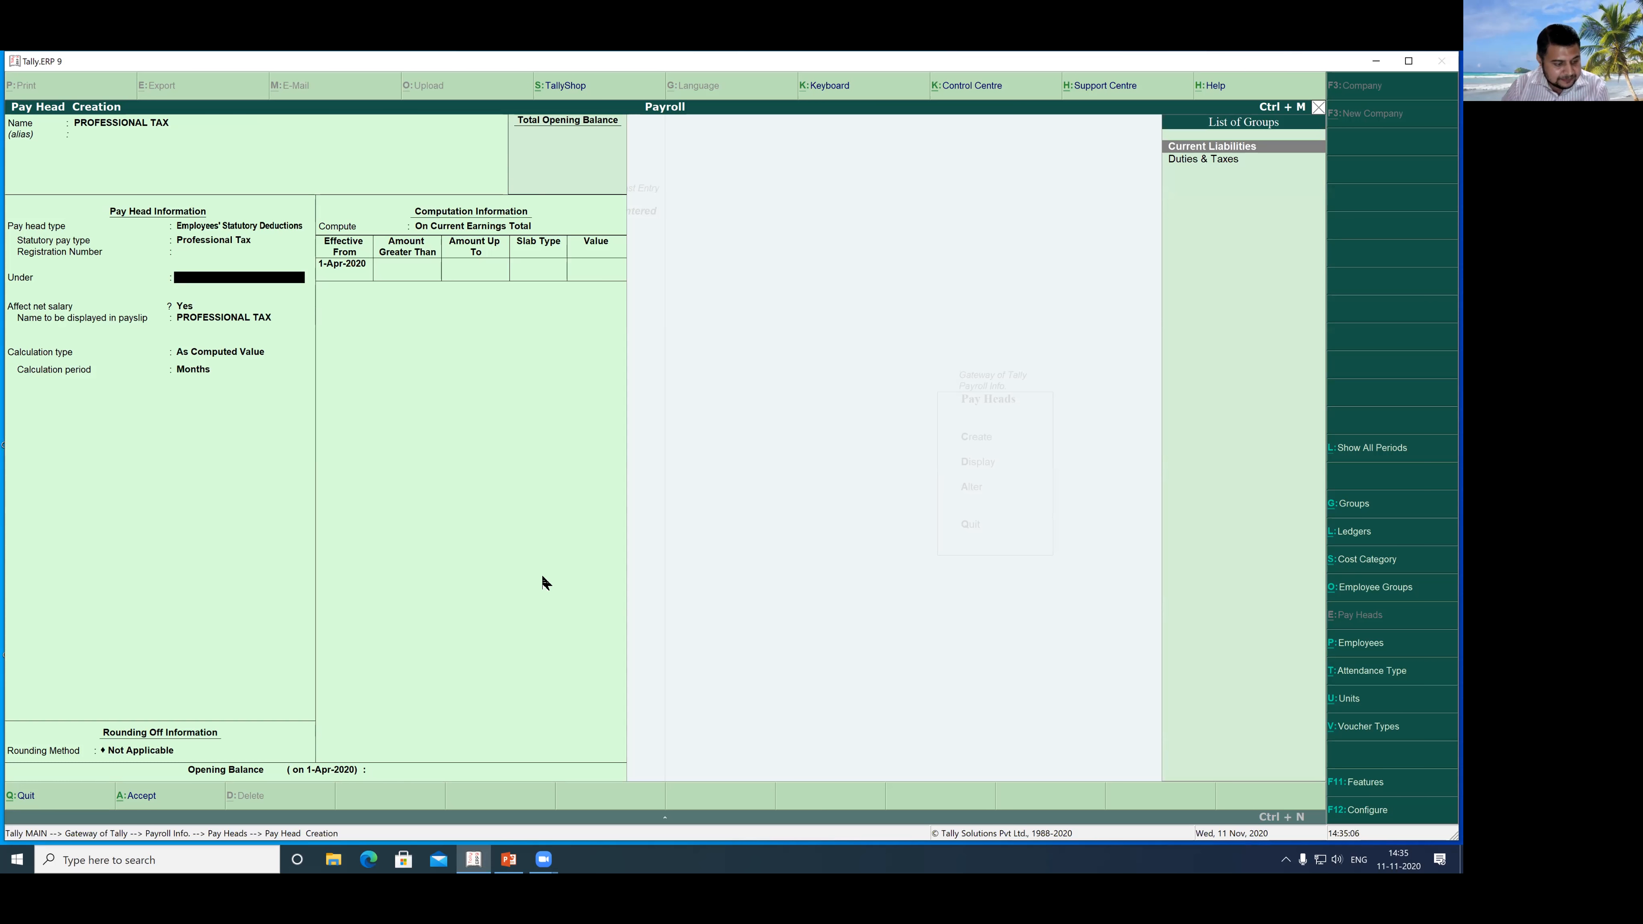
Step: Group PROFESSIONAL TAX under Current Liabilities, keep it affecting net salary, and calculate it As Computed Value with calculation period Period
key(Return)
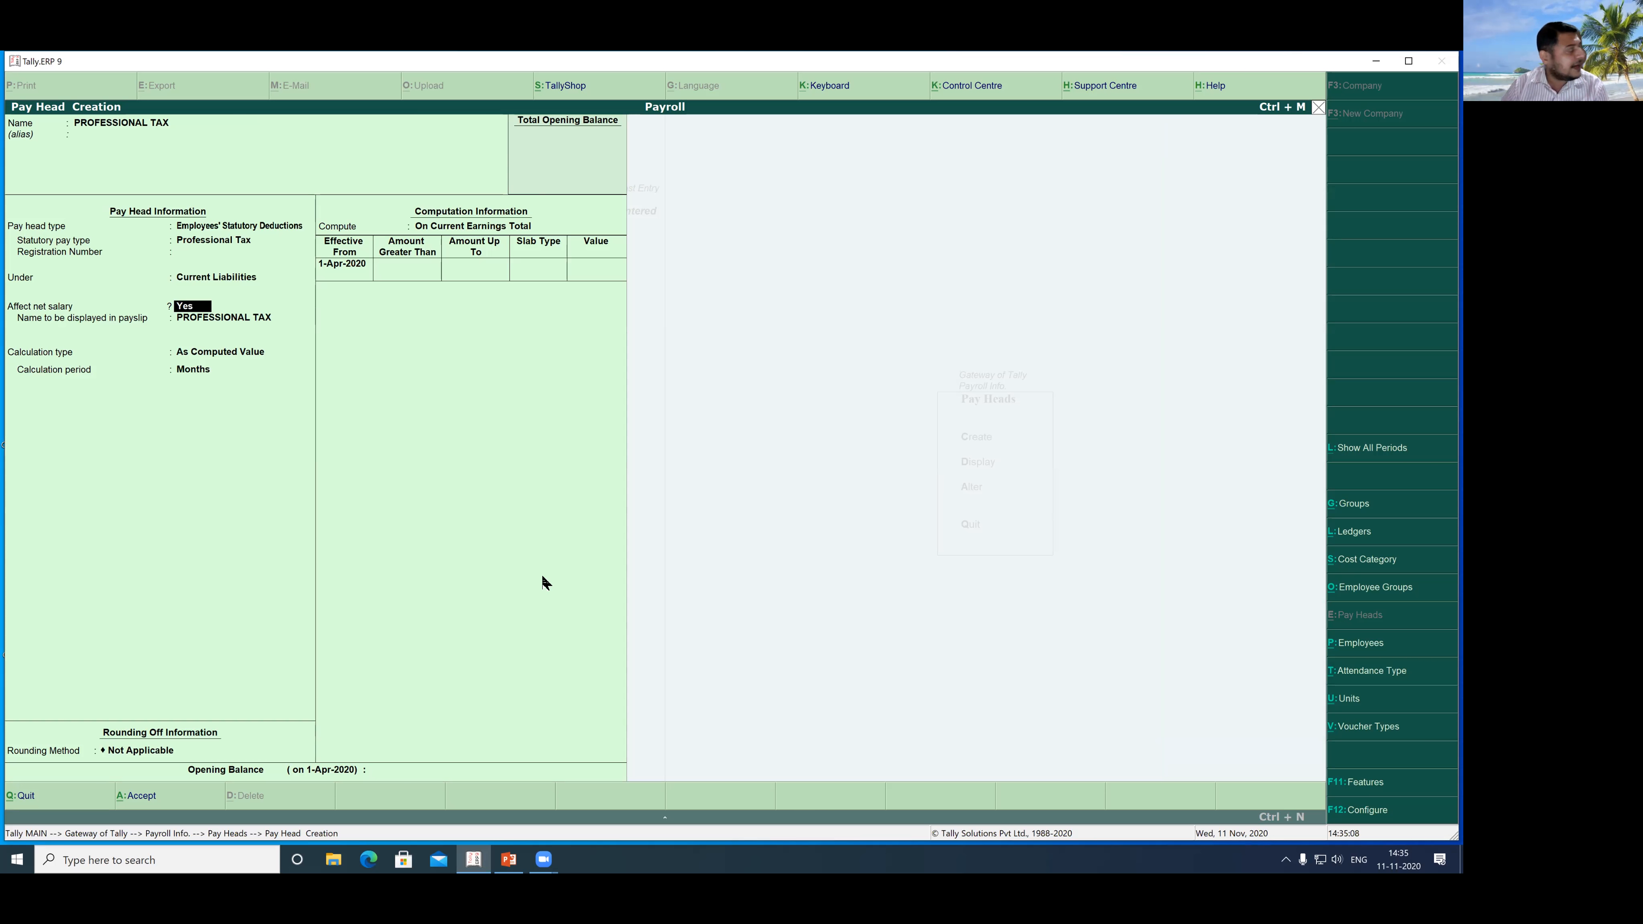
key(Return)
key(Return)
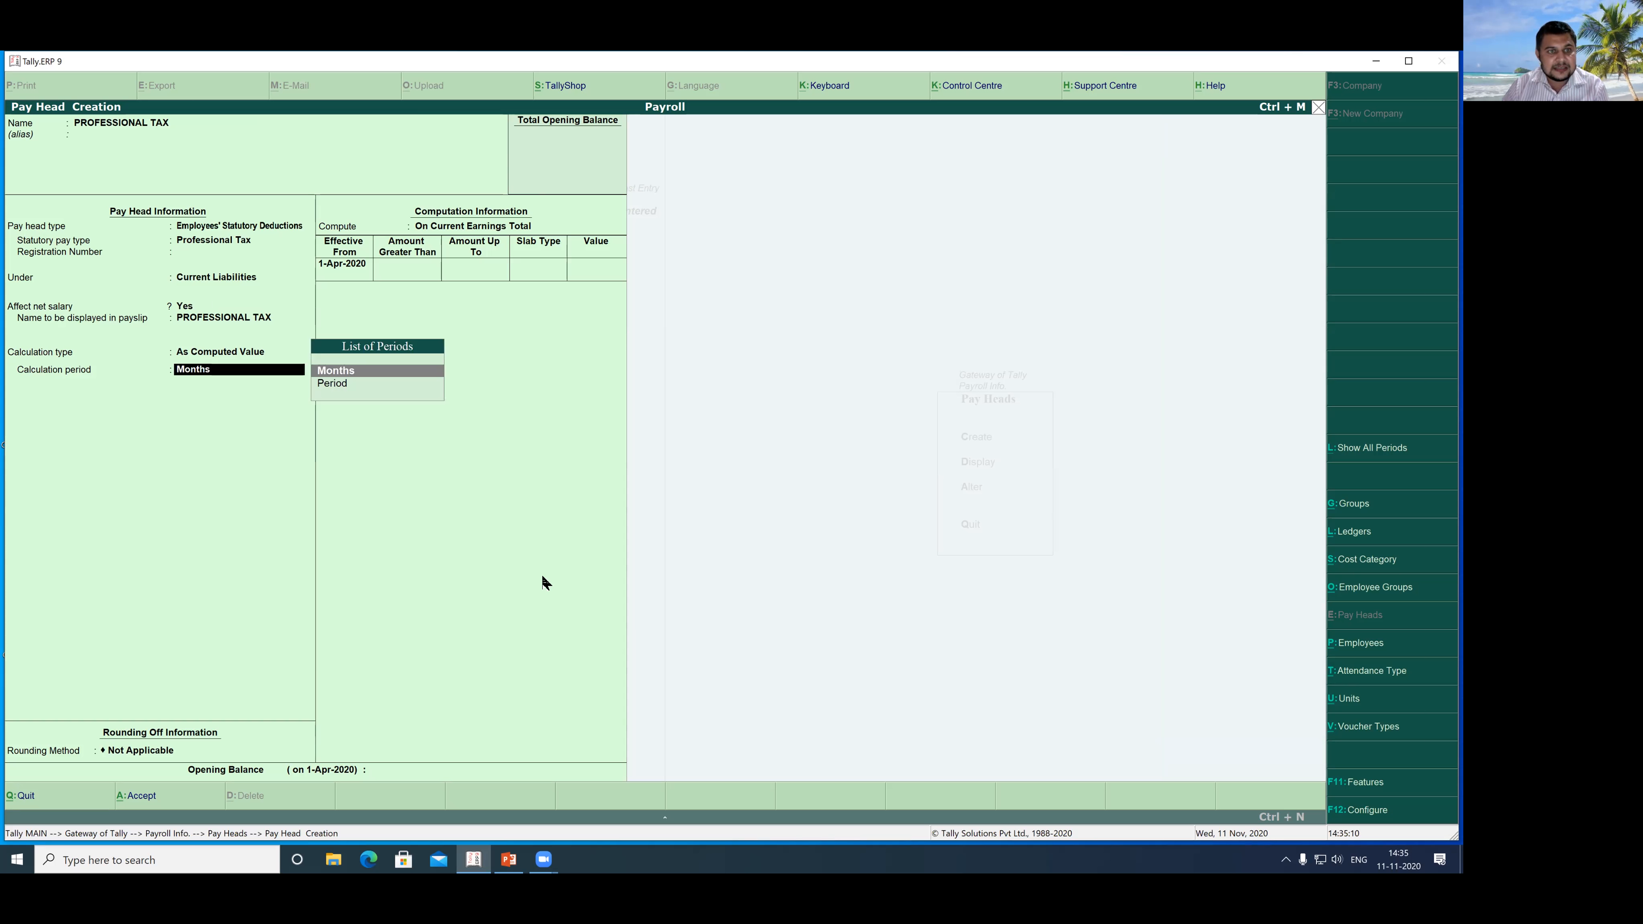
key(Down)
key(Return)
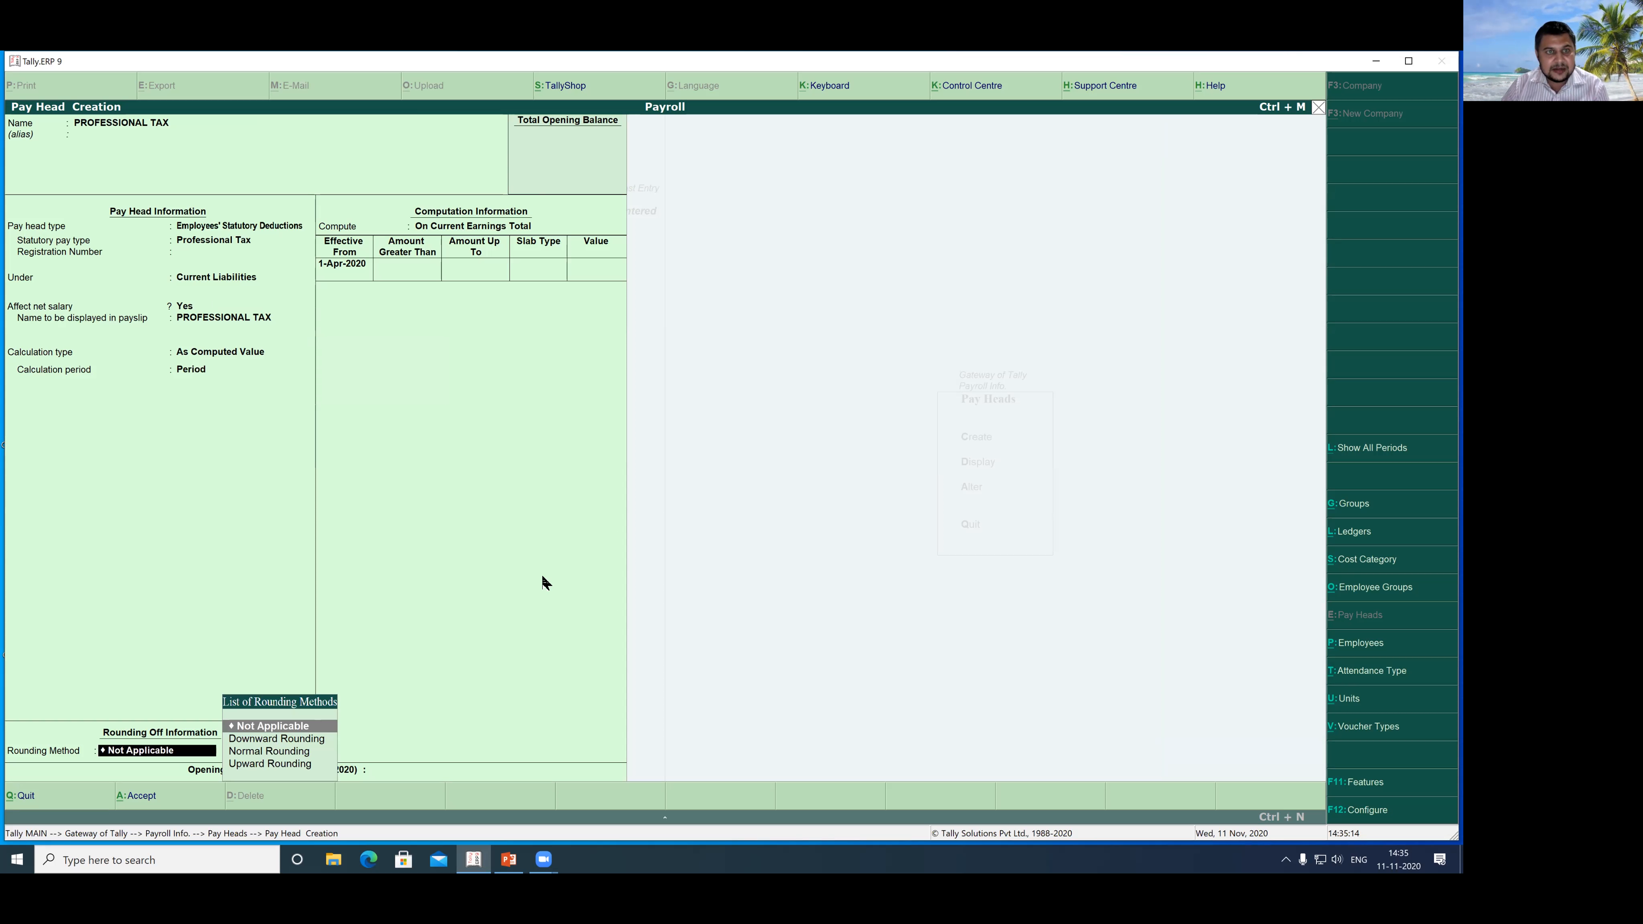
Step: Keep the rounding method of the PROFESSIONAL TAX pay head as Not Applicable
key(Return)
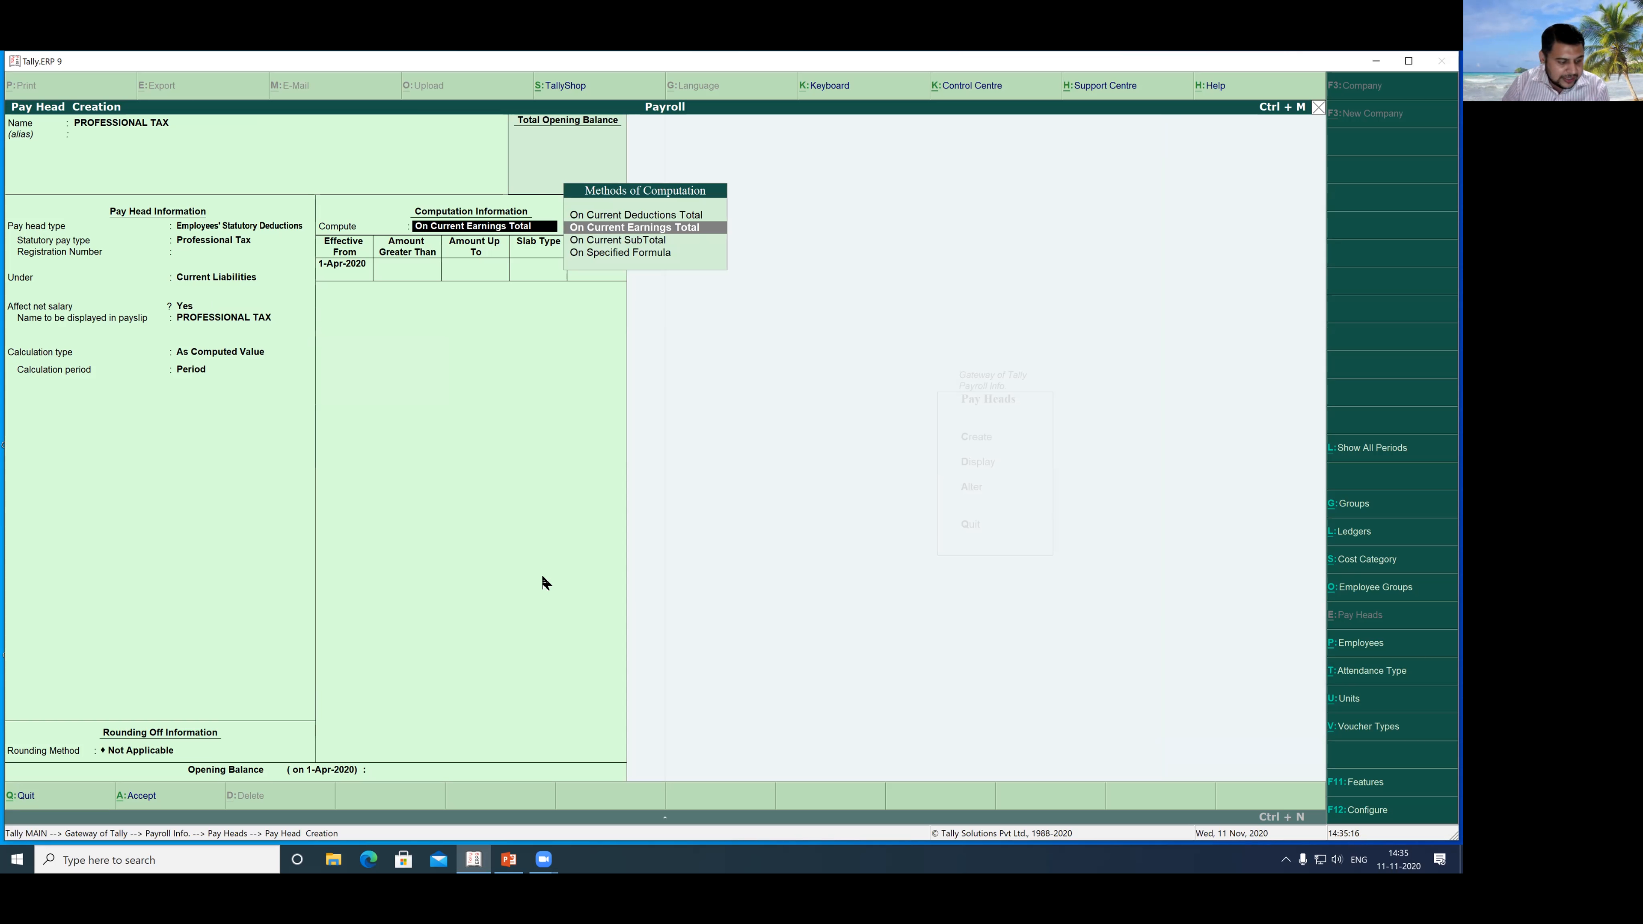
Step: Try computing PROFESSIONAL TAX on a specified formula that adds only the BASIC SALARY pay head
key(Down)
key(Down)
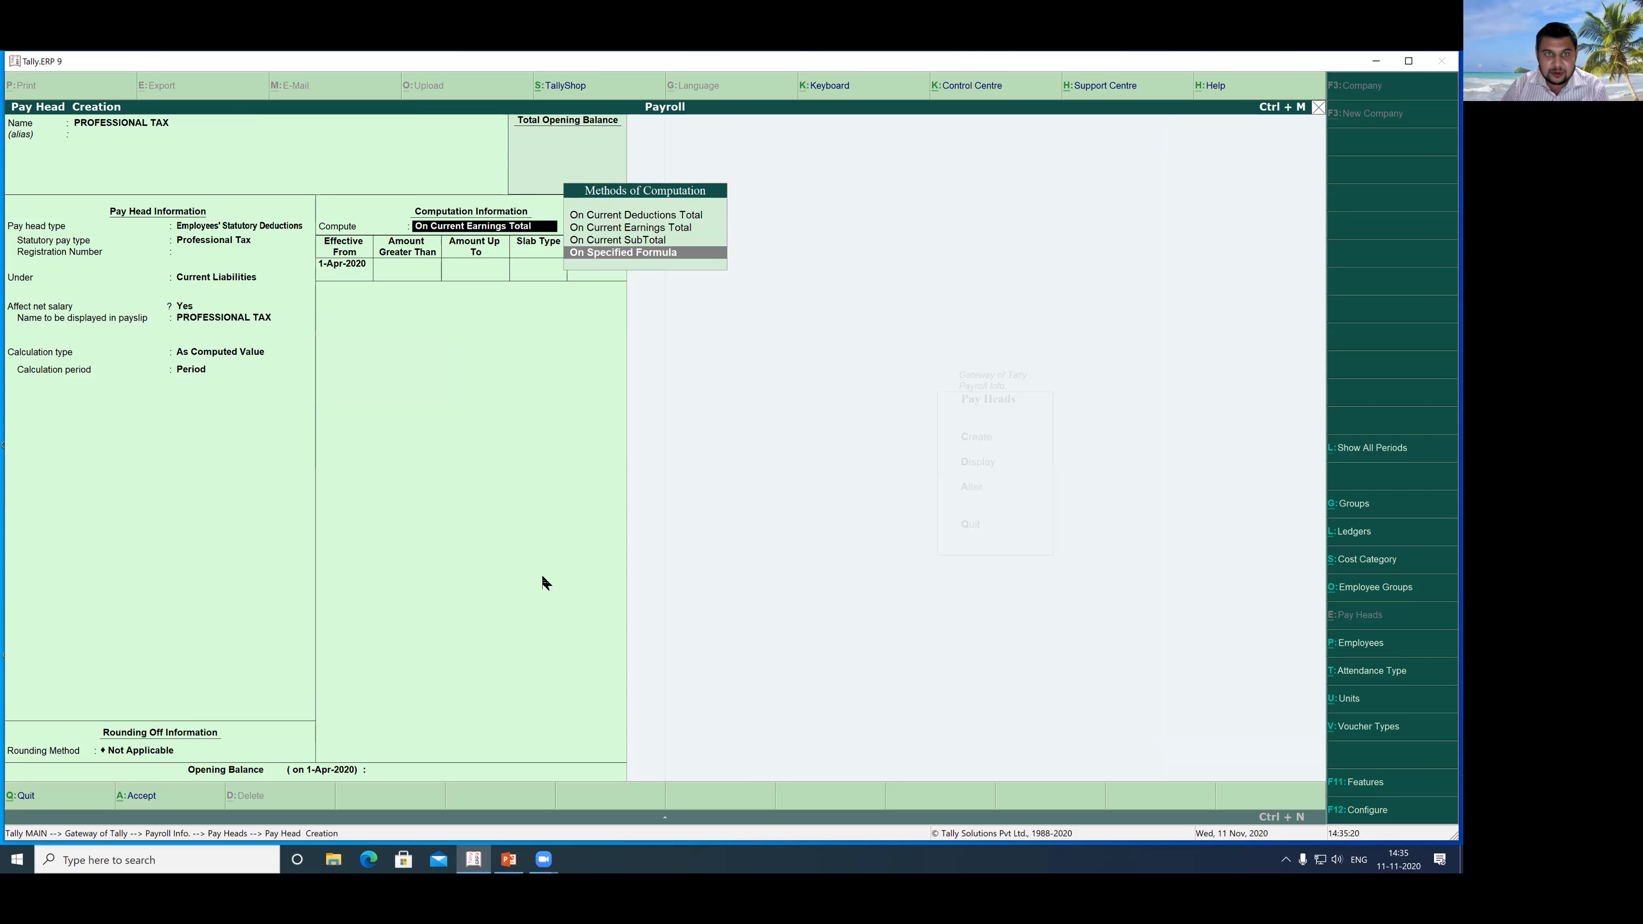
key(Return)
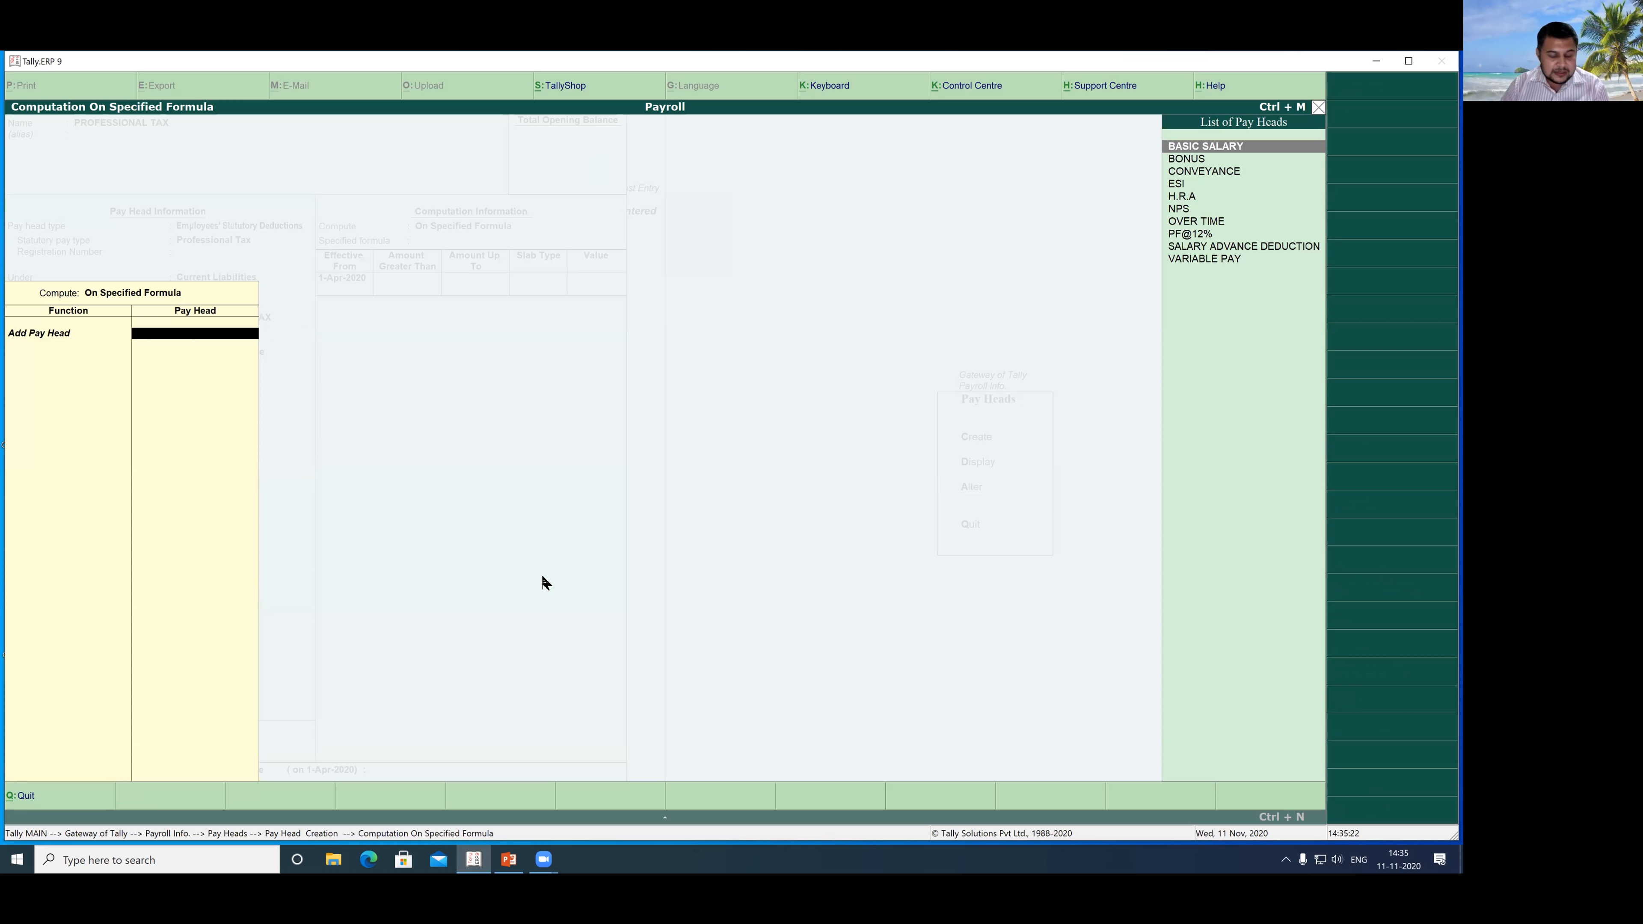
key(Return)
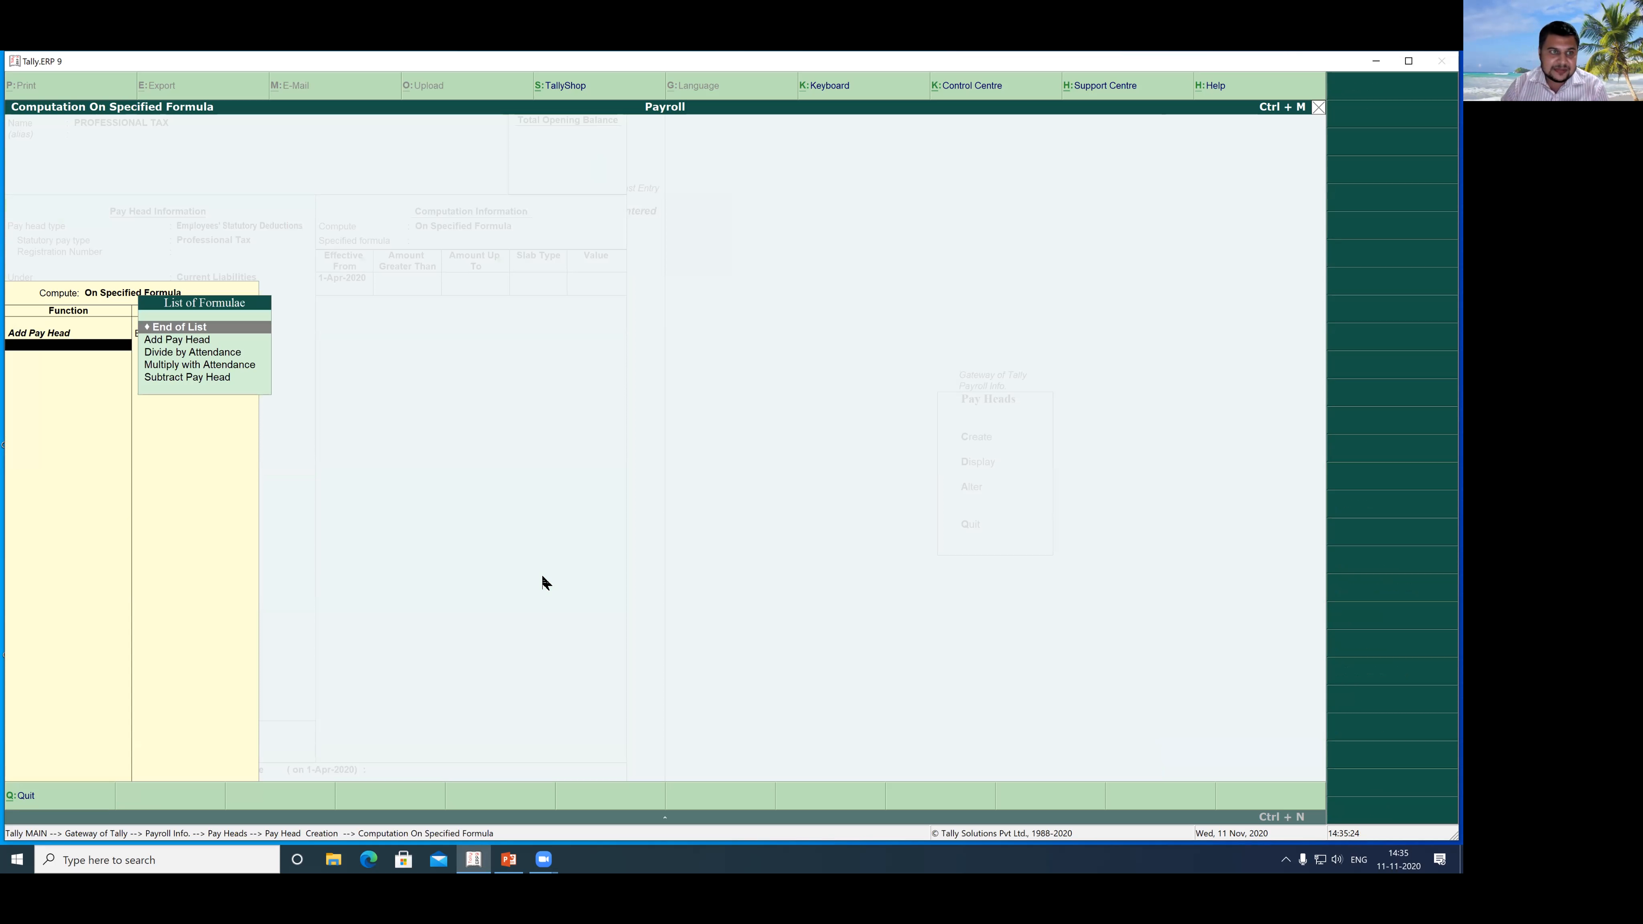
key(Return)
key(Return)
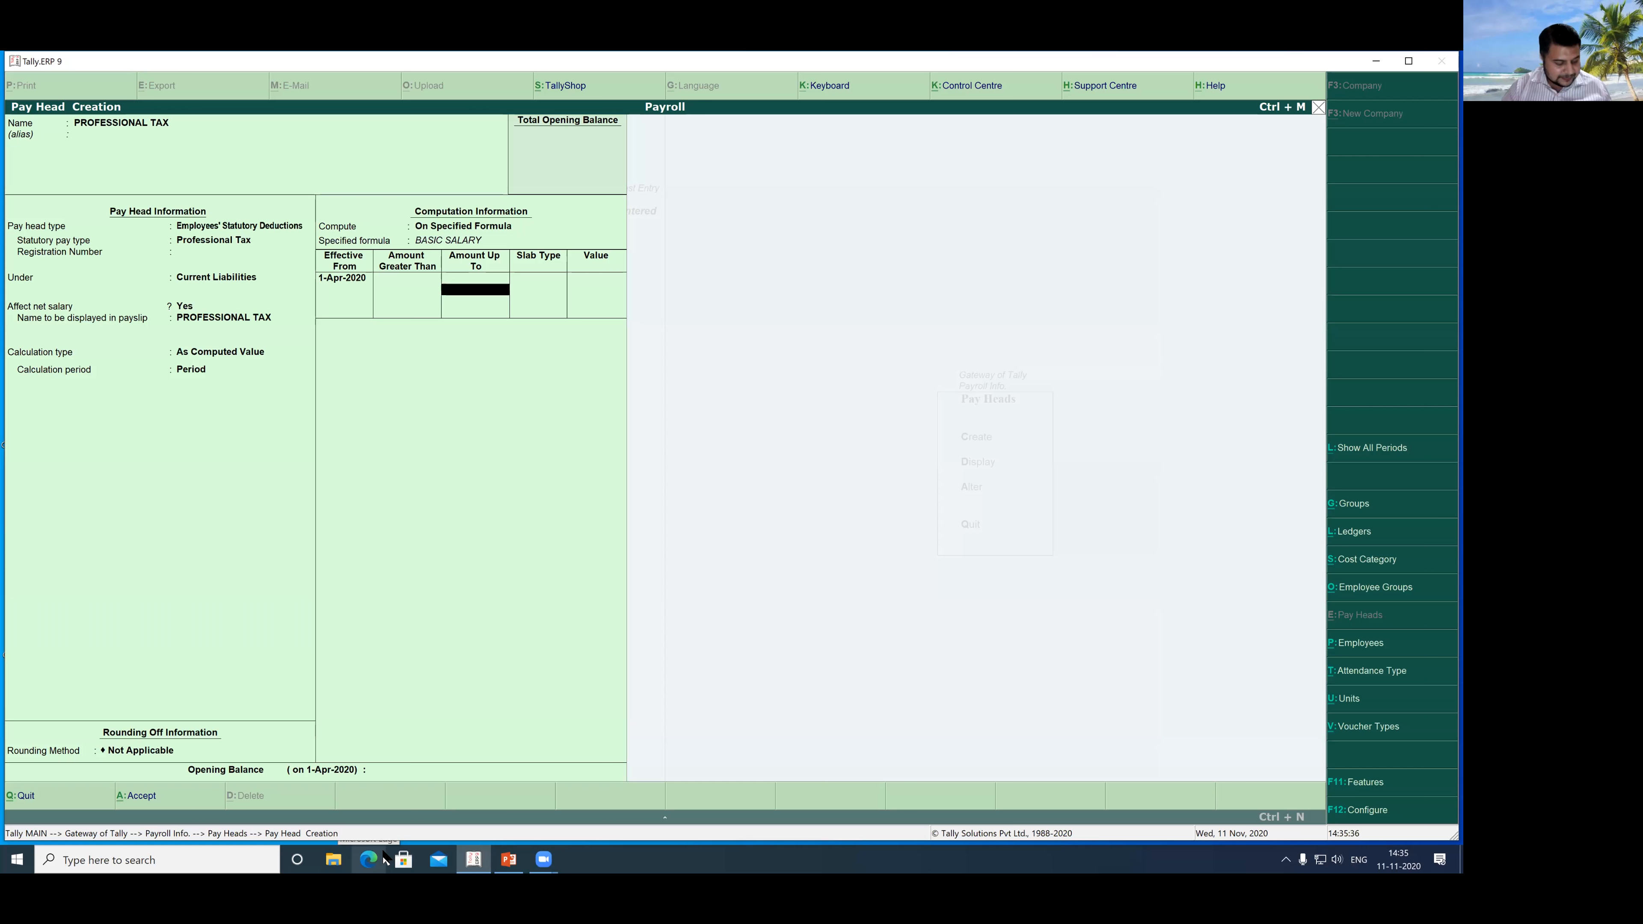
Step: Change the PROFESSIONAL TAX computation basis to On Current Earnings Total
key(BackSpace)
key(BackSpace)
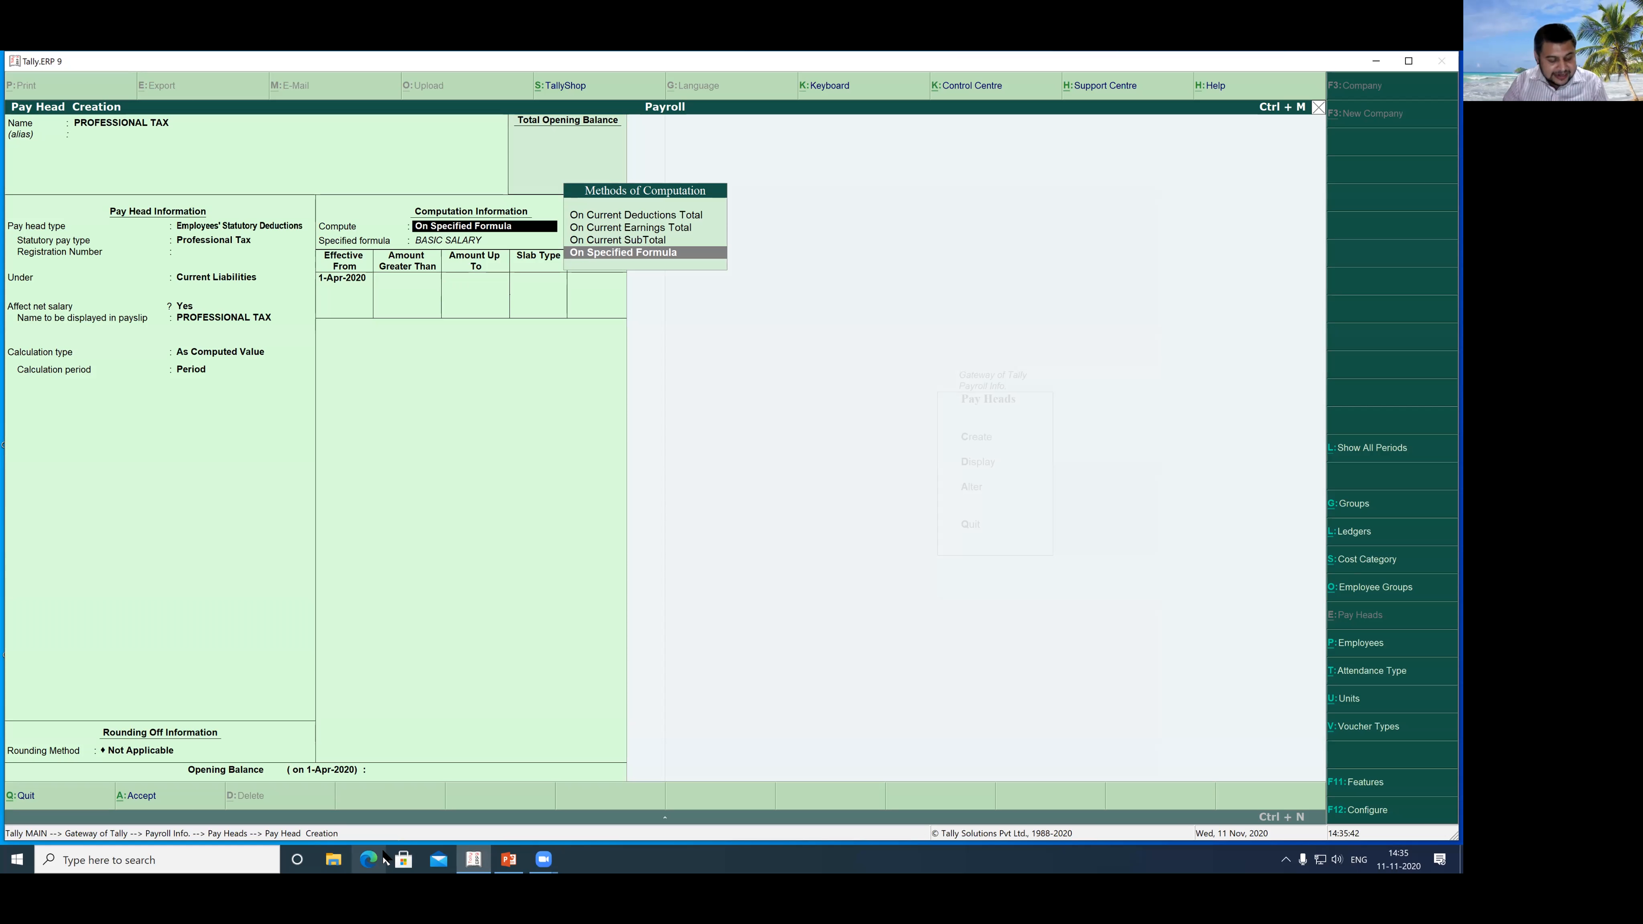
key(Up)
key(Up)
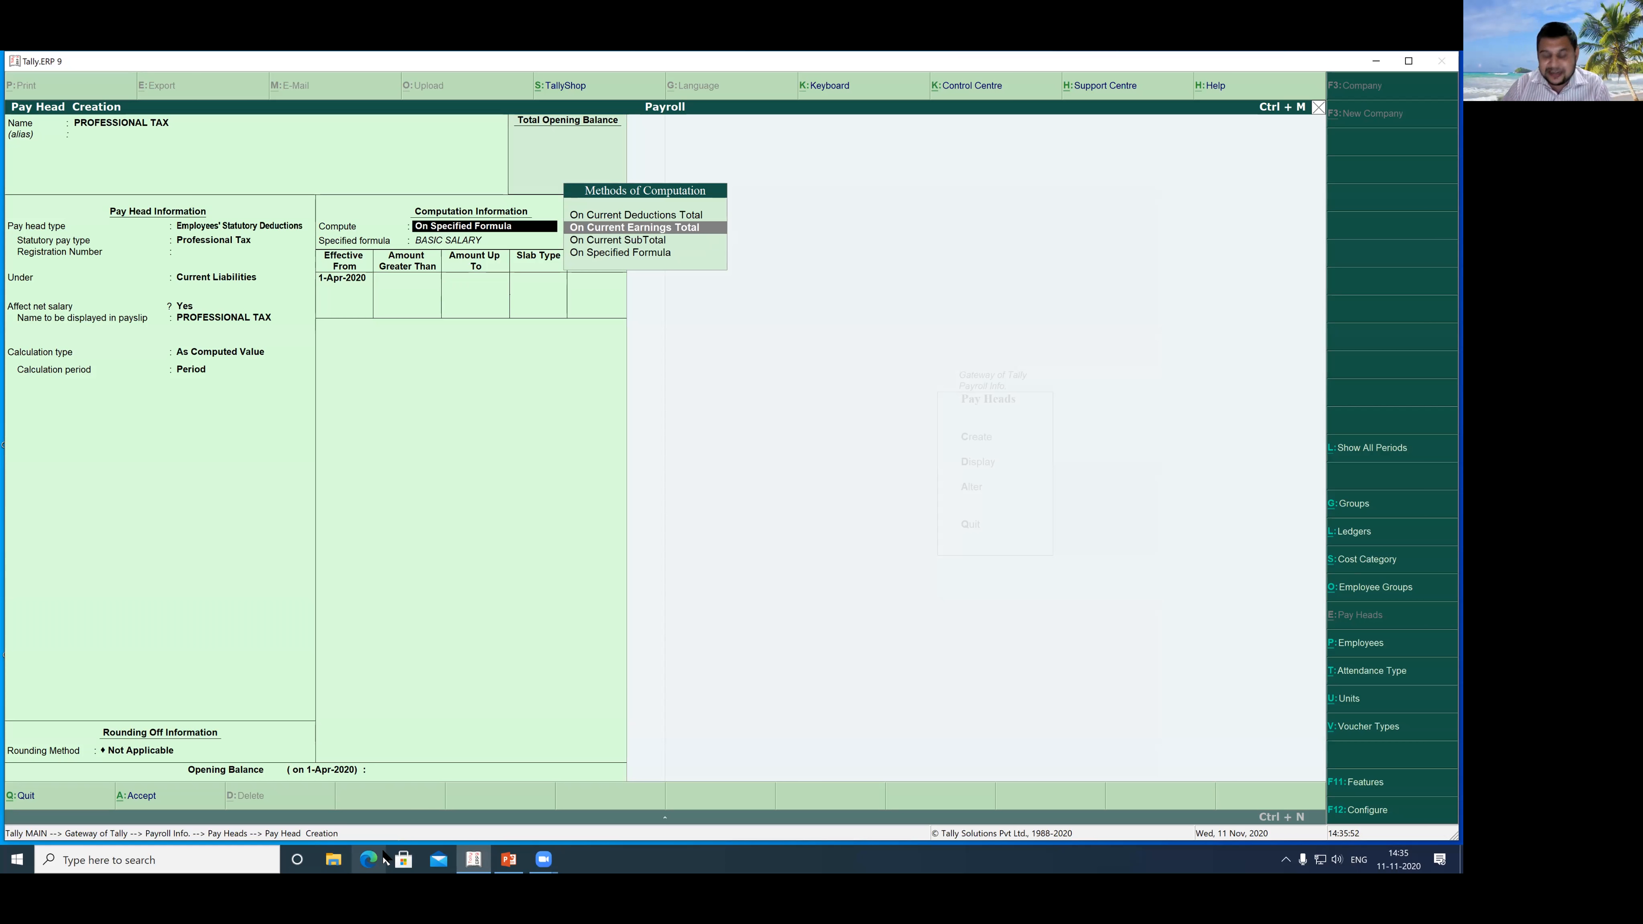
key(Return)
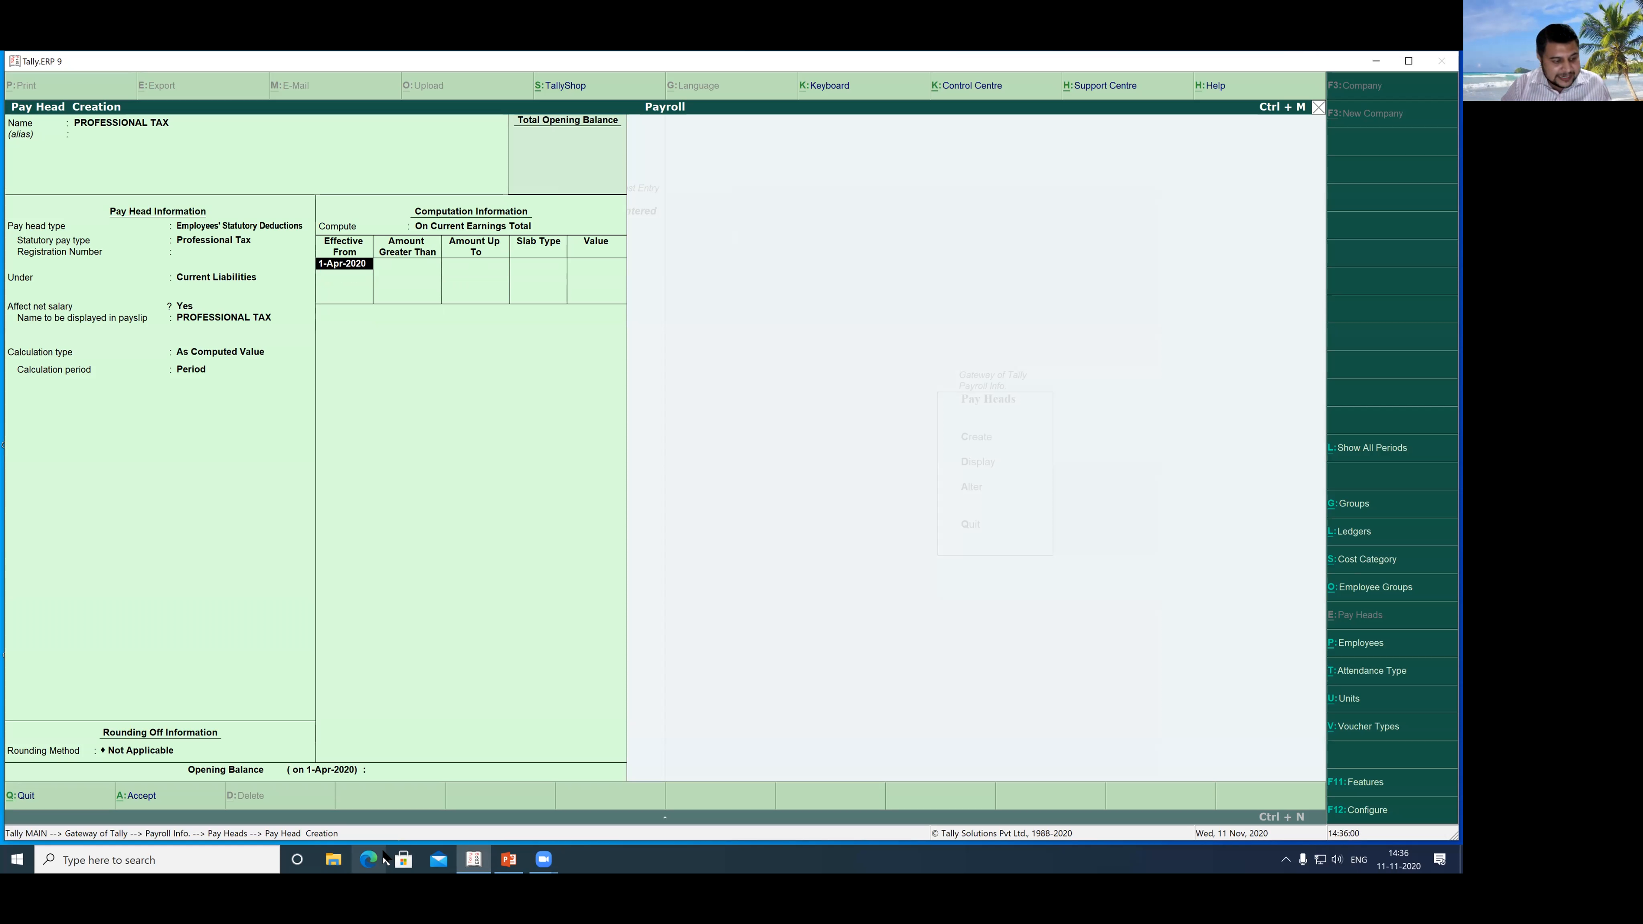
Step: Add the first slab effective 1-Apr-2020 for amounts up to 3,000, with slab type Value and value 0
key(Return)
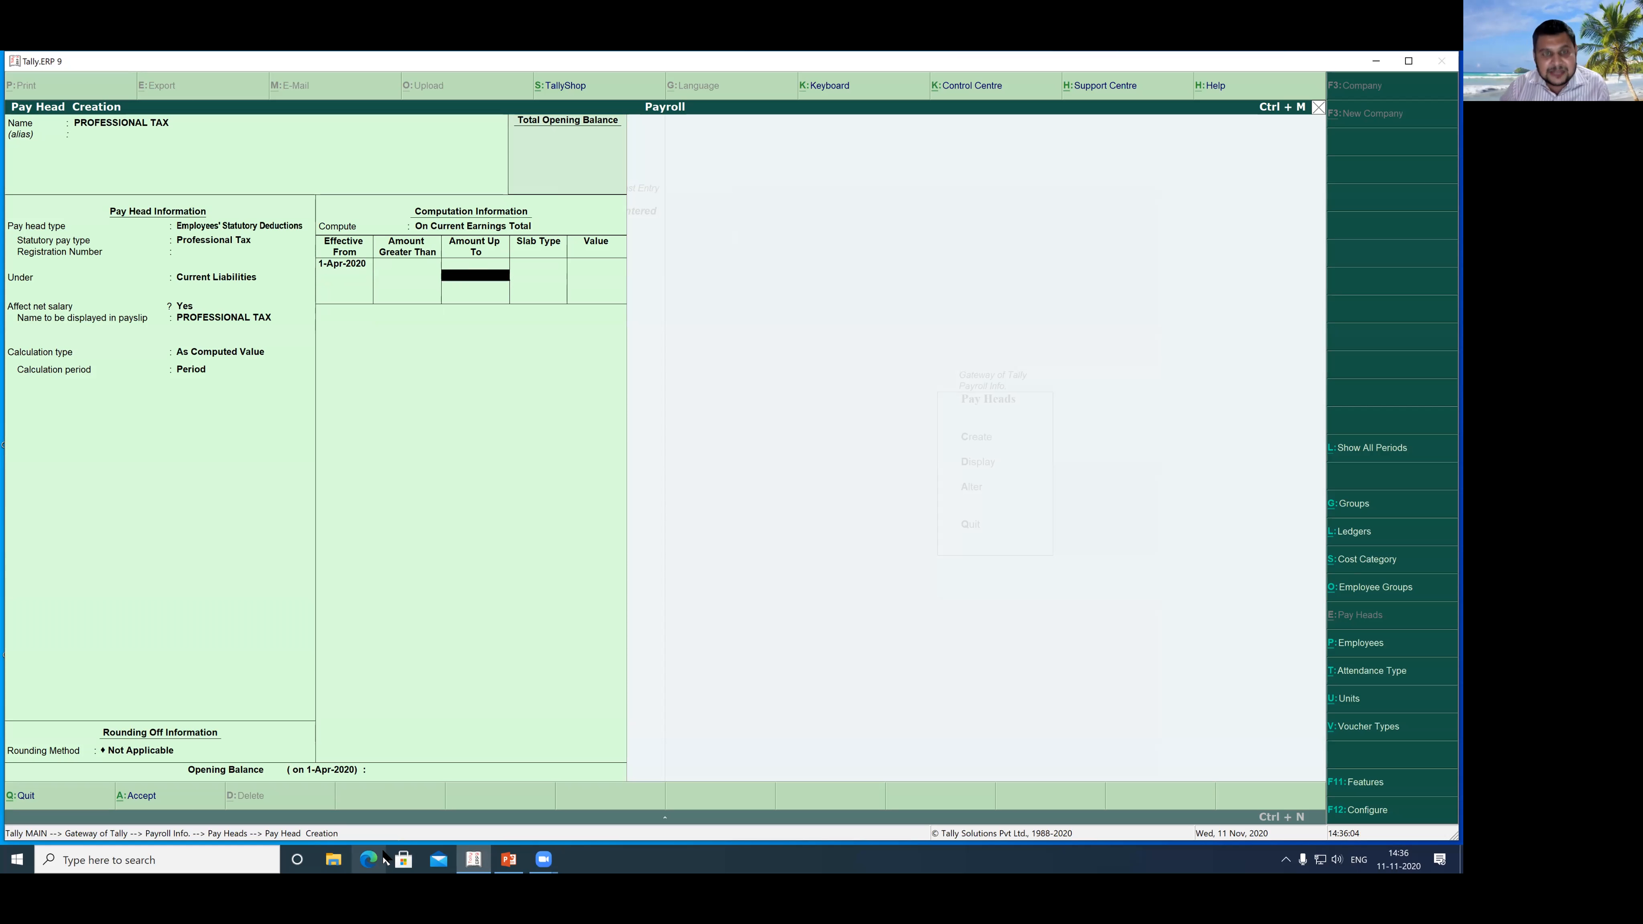
text(3000)
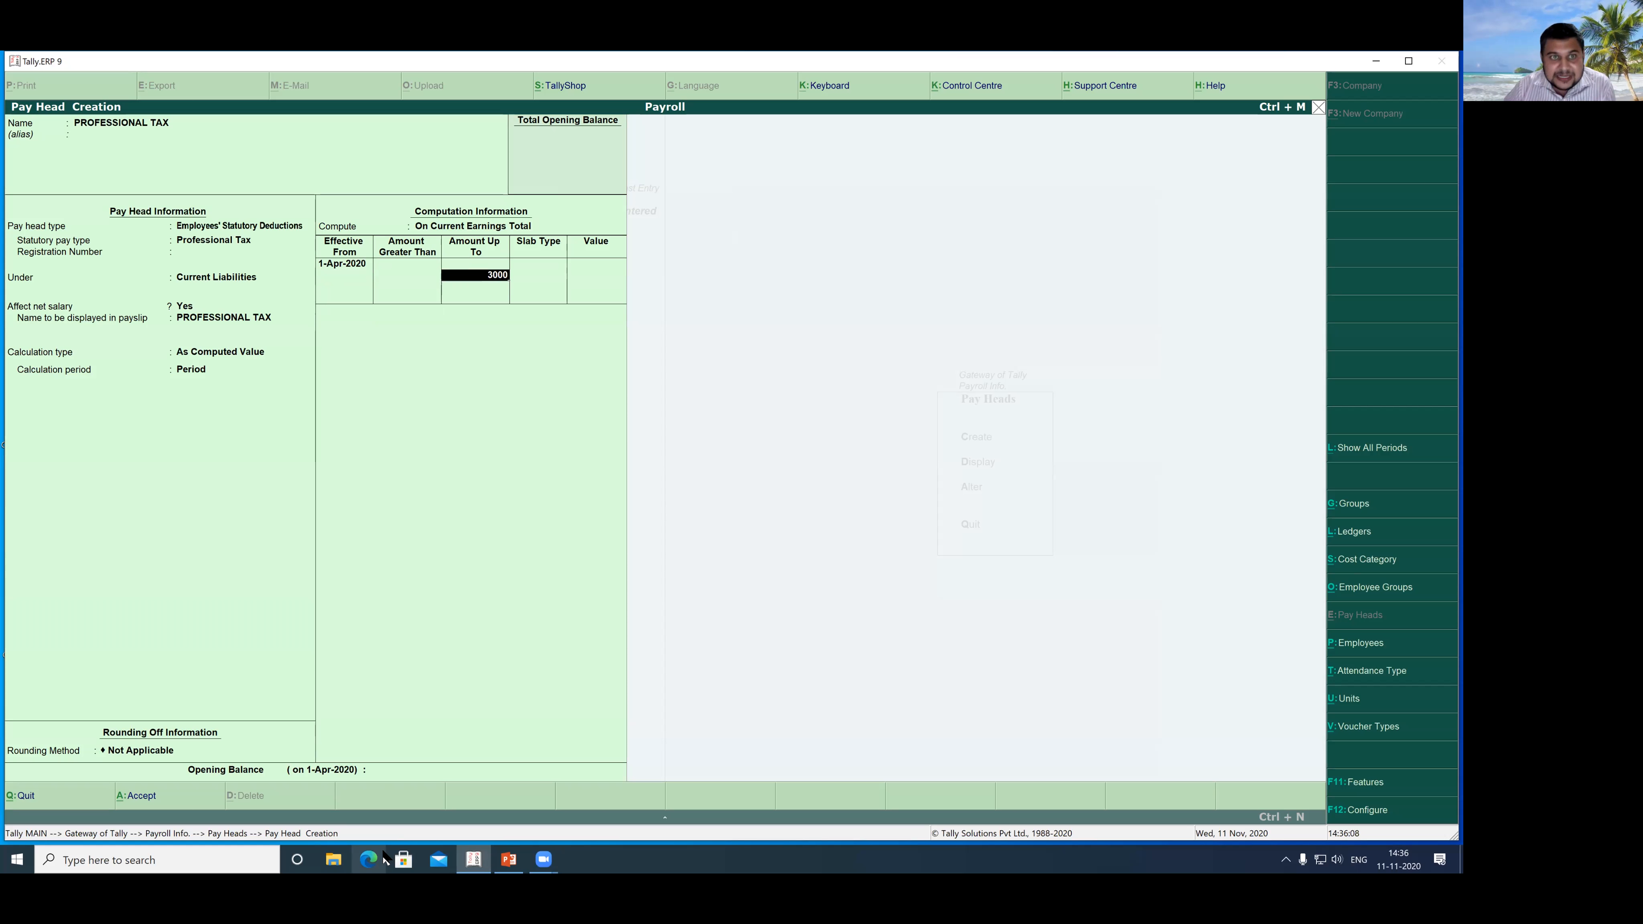
key(Return)
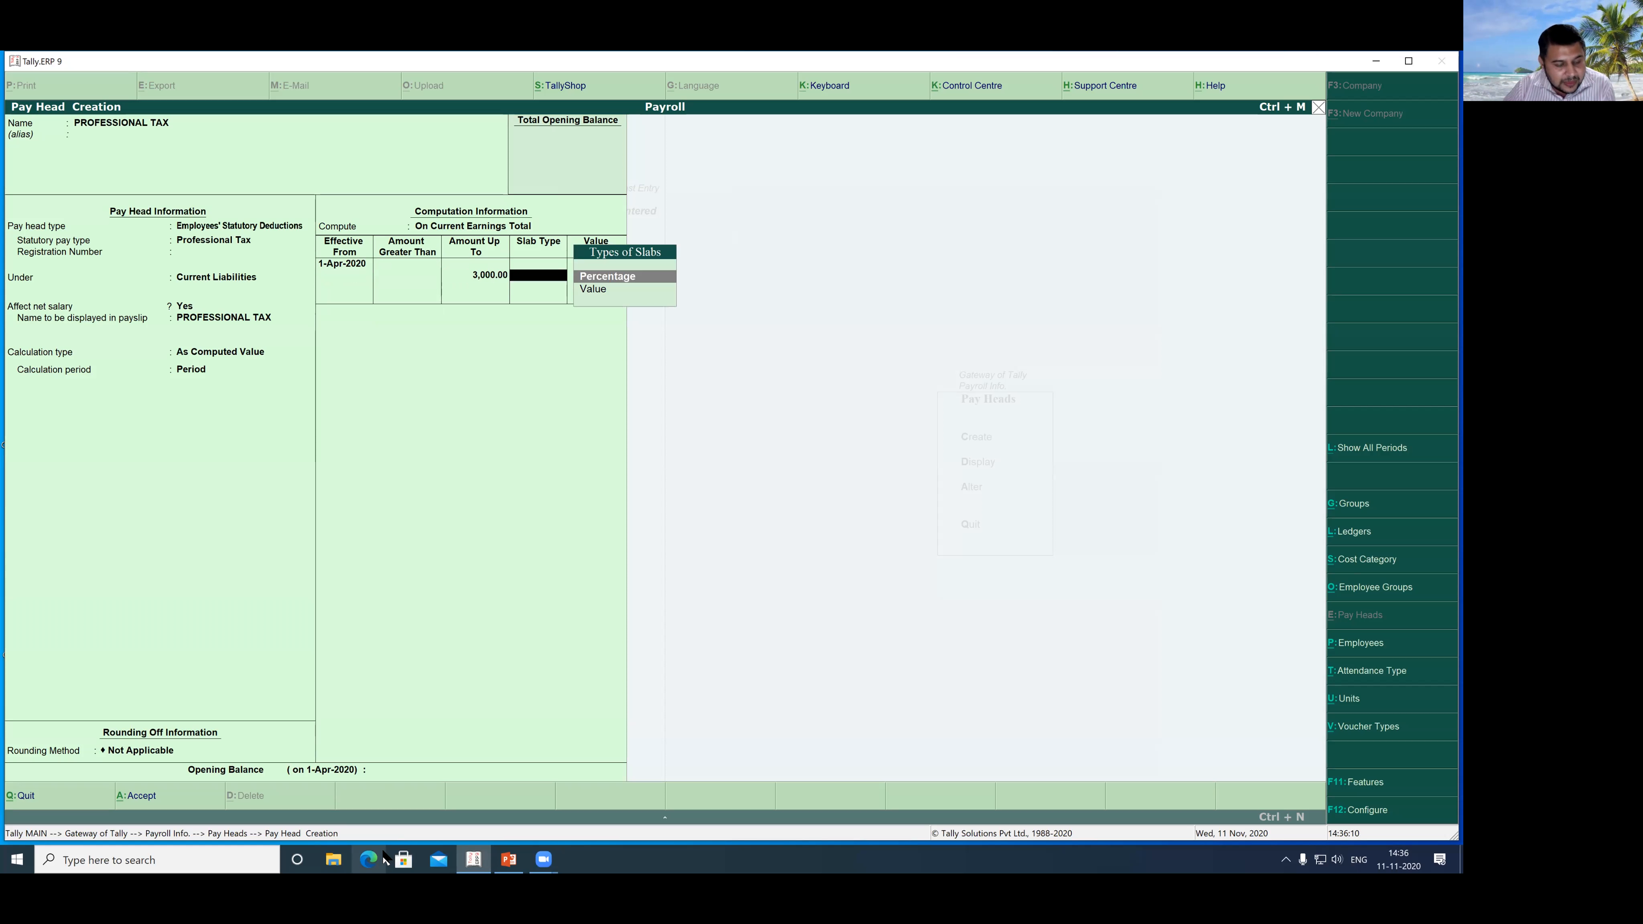
key(Down)
key(Return)
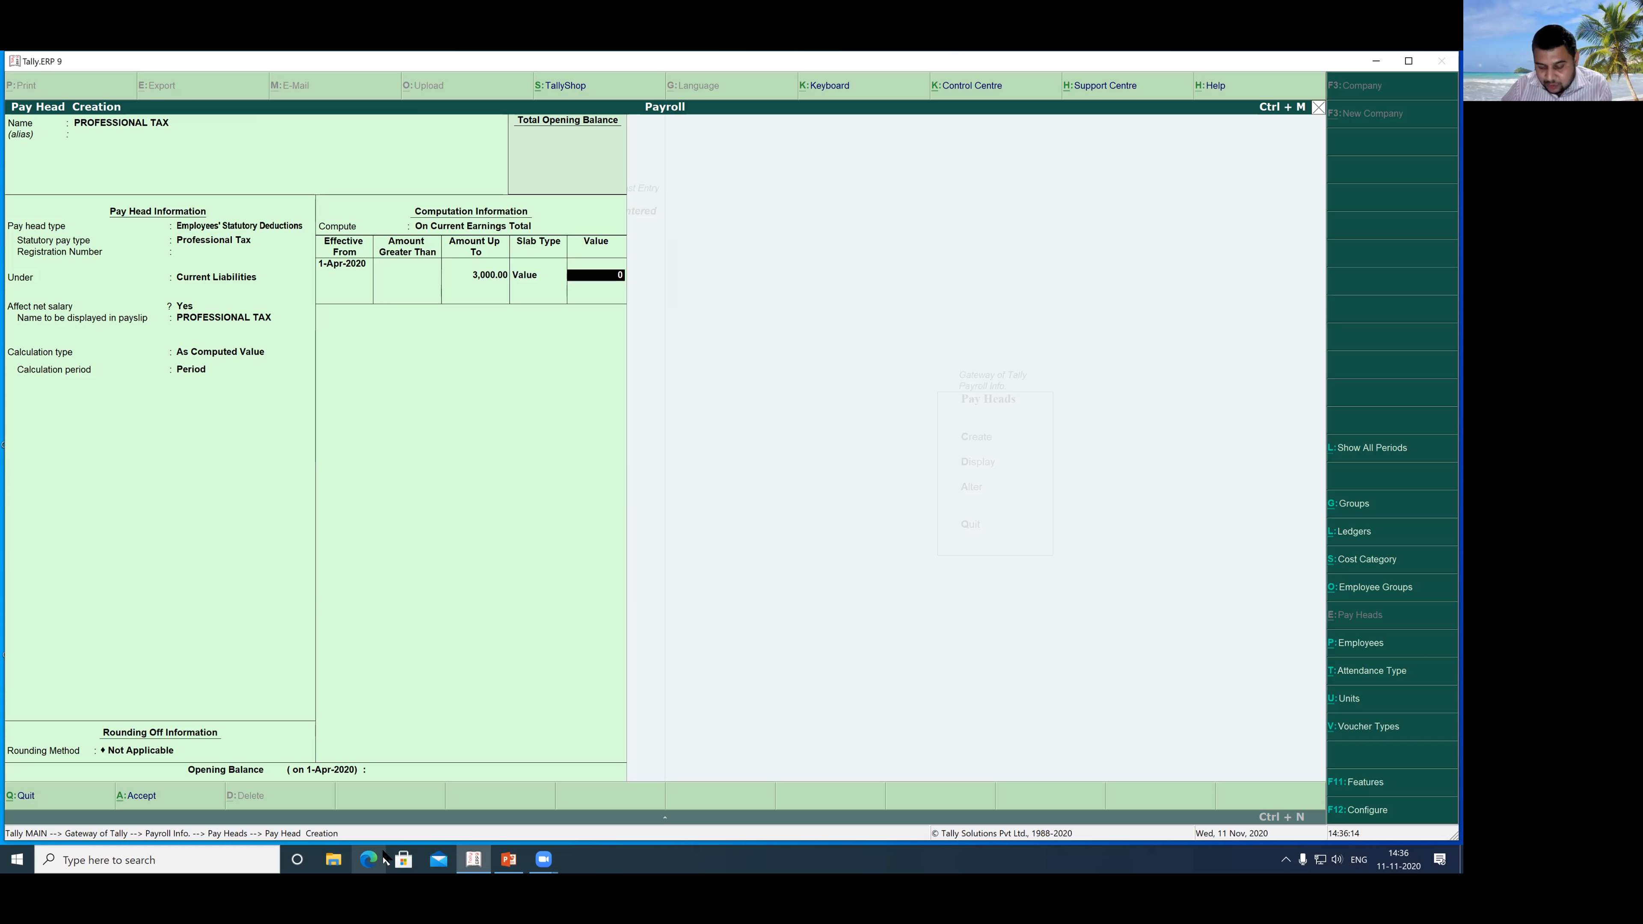
key(Return)
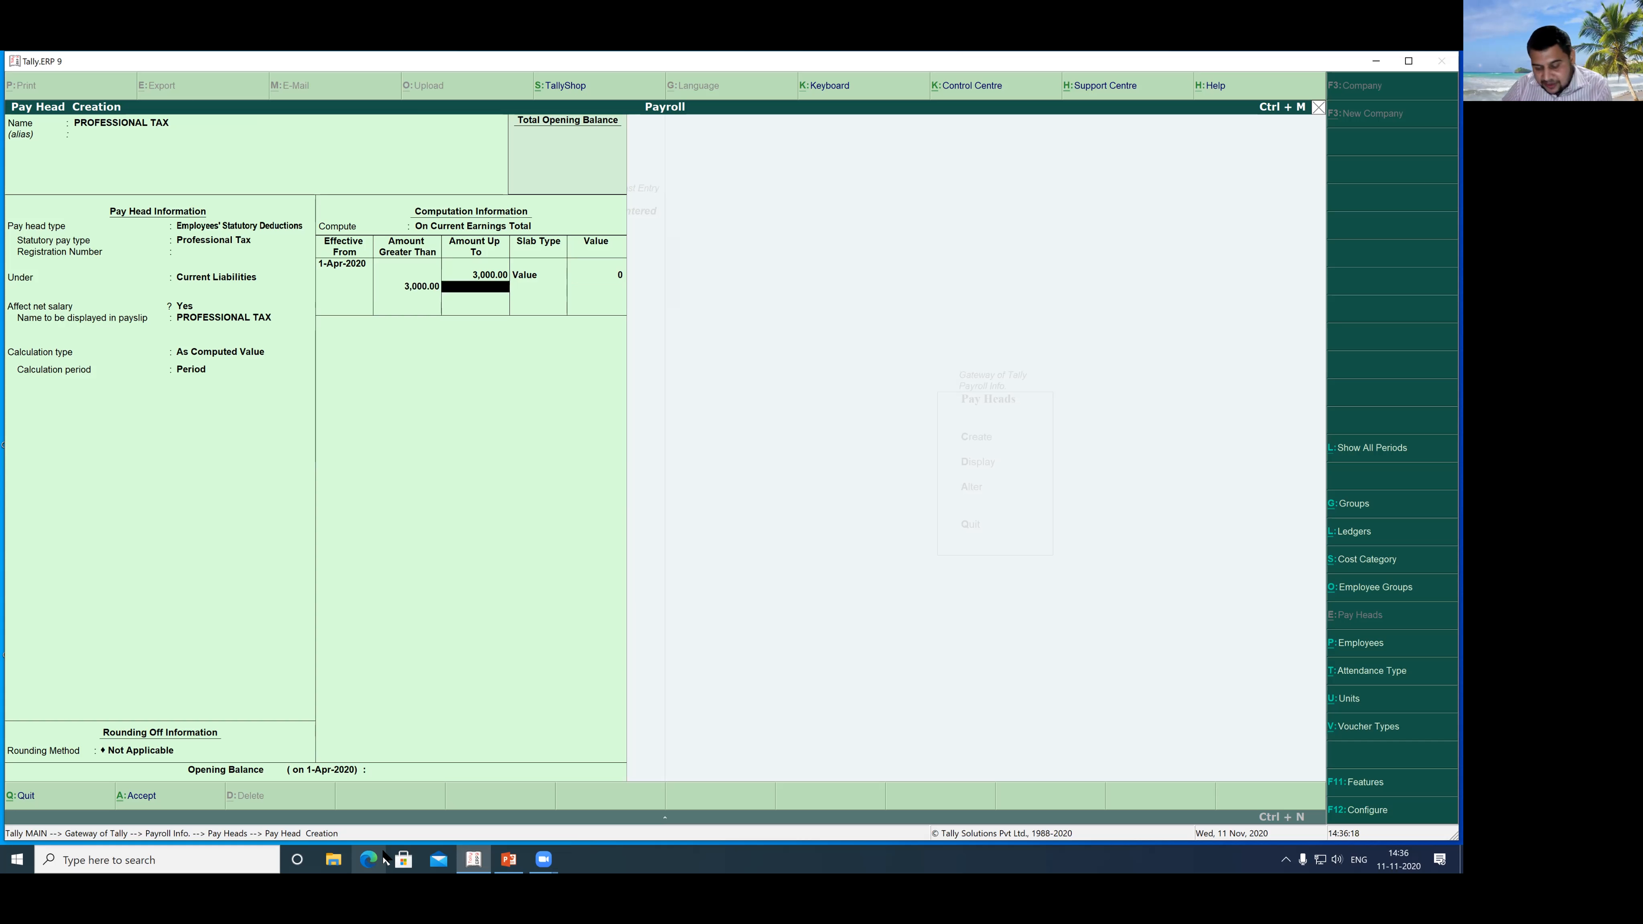
Step: Add a slab for amounts above 3,000 up to 5,000, with slab type Value and value 30
text(5000)
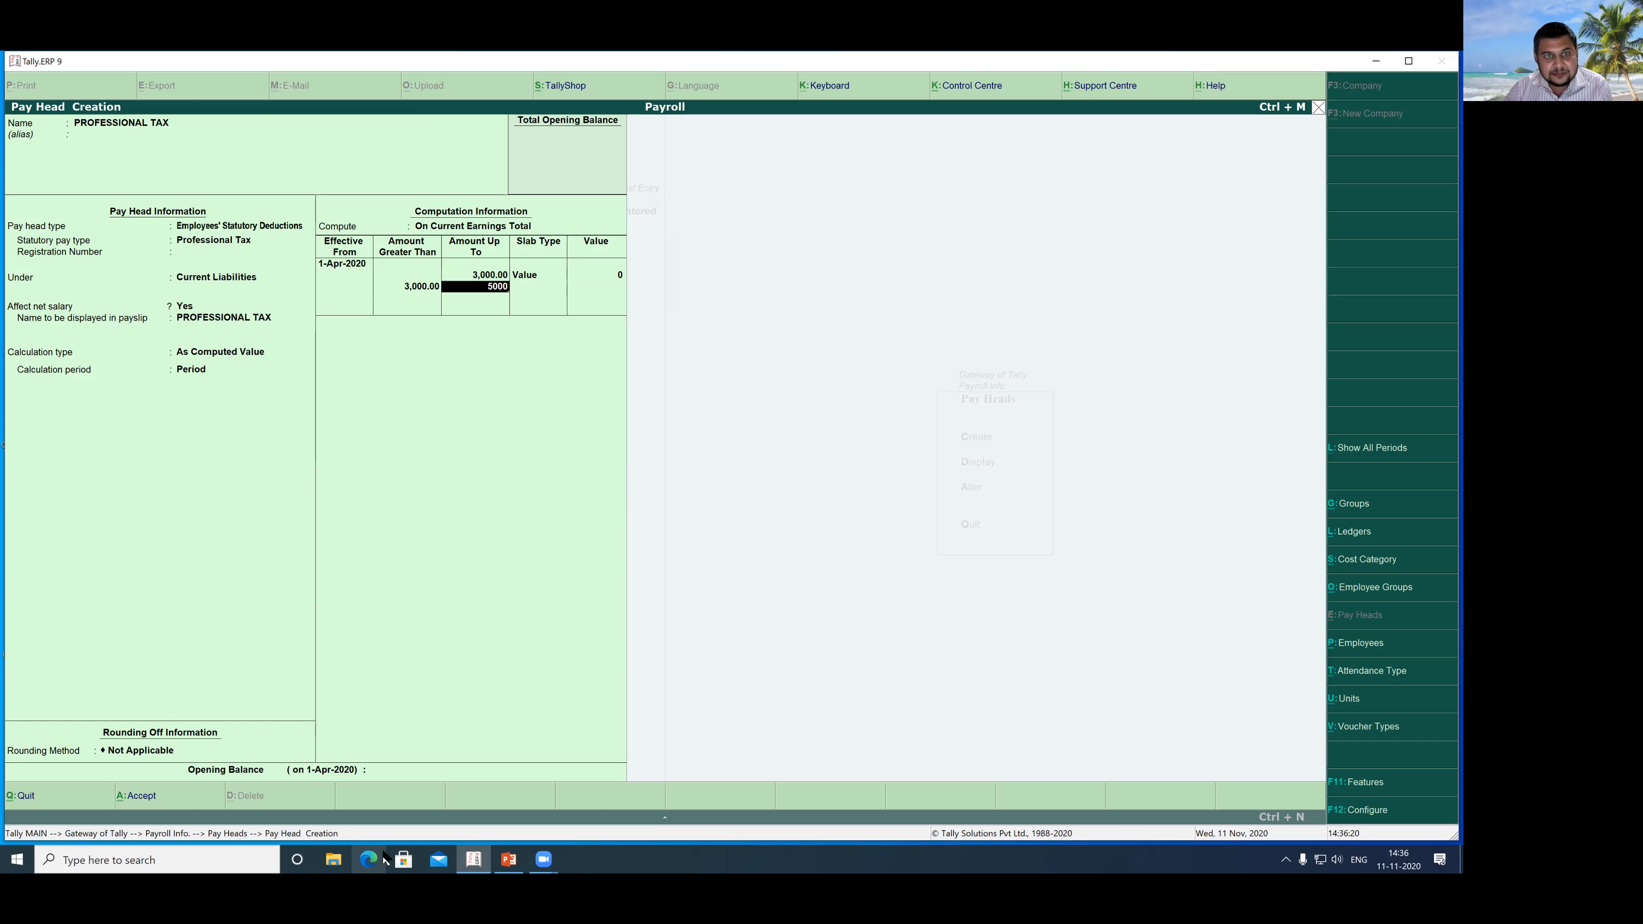
key(Return)
key(Down)
key(Return)
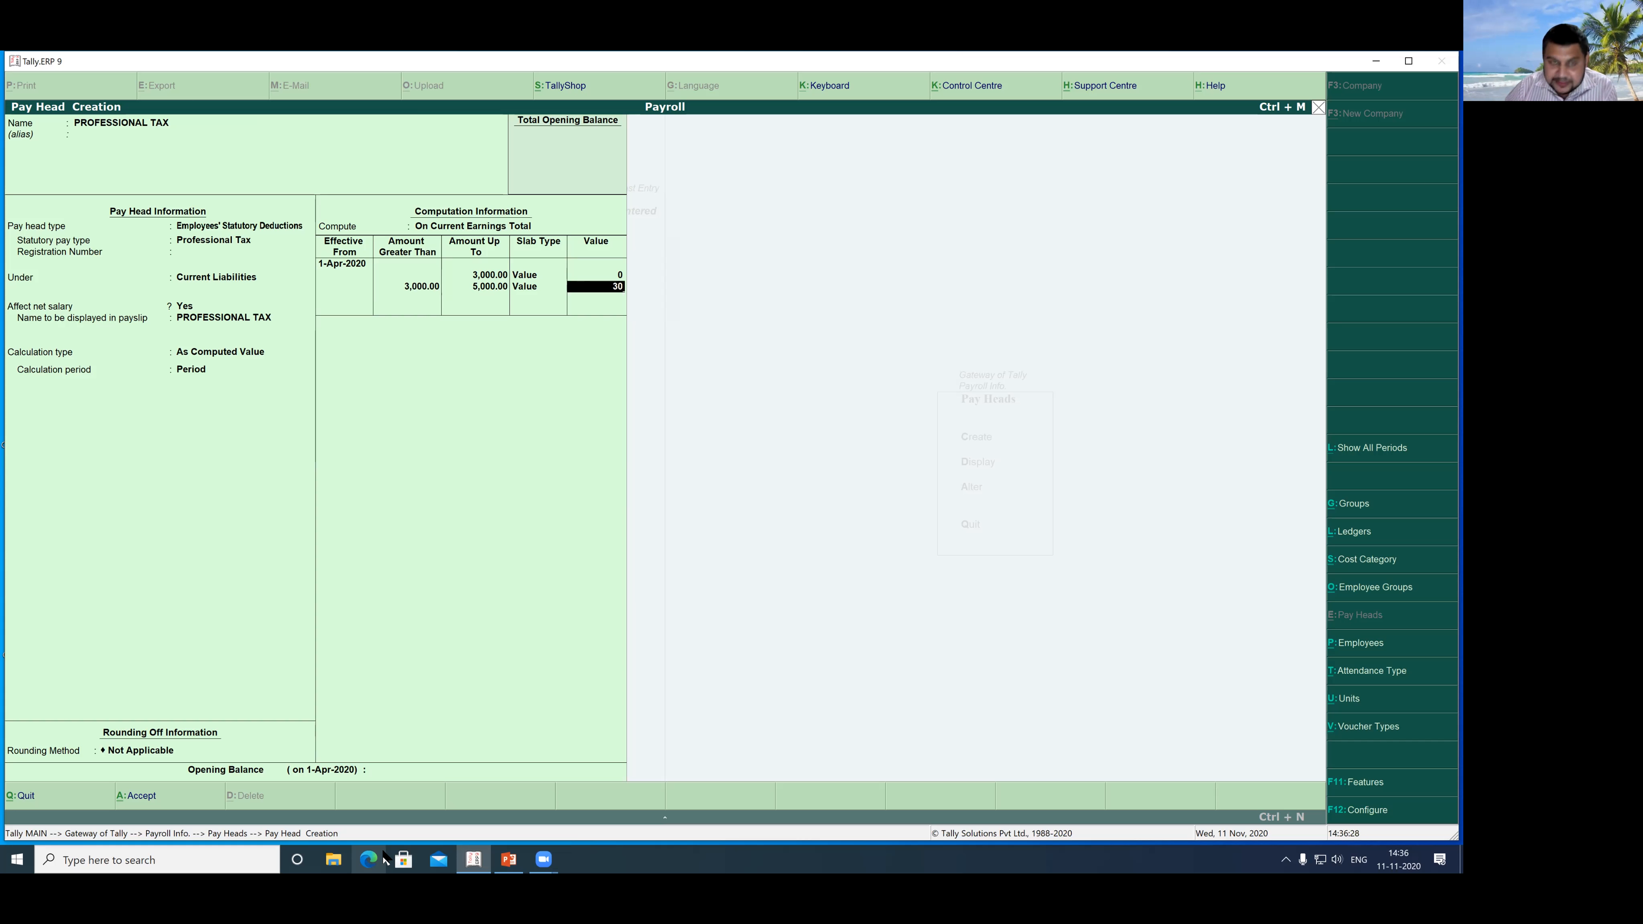
text(30)
key(Return)
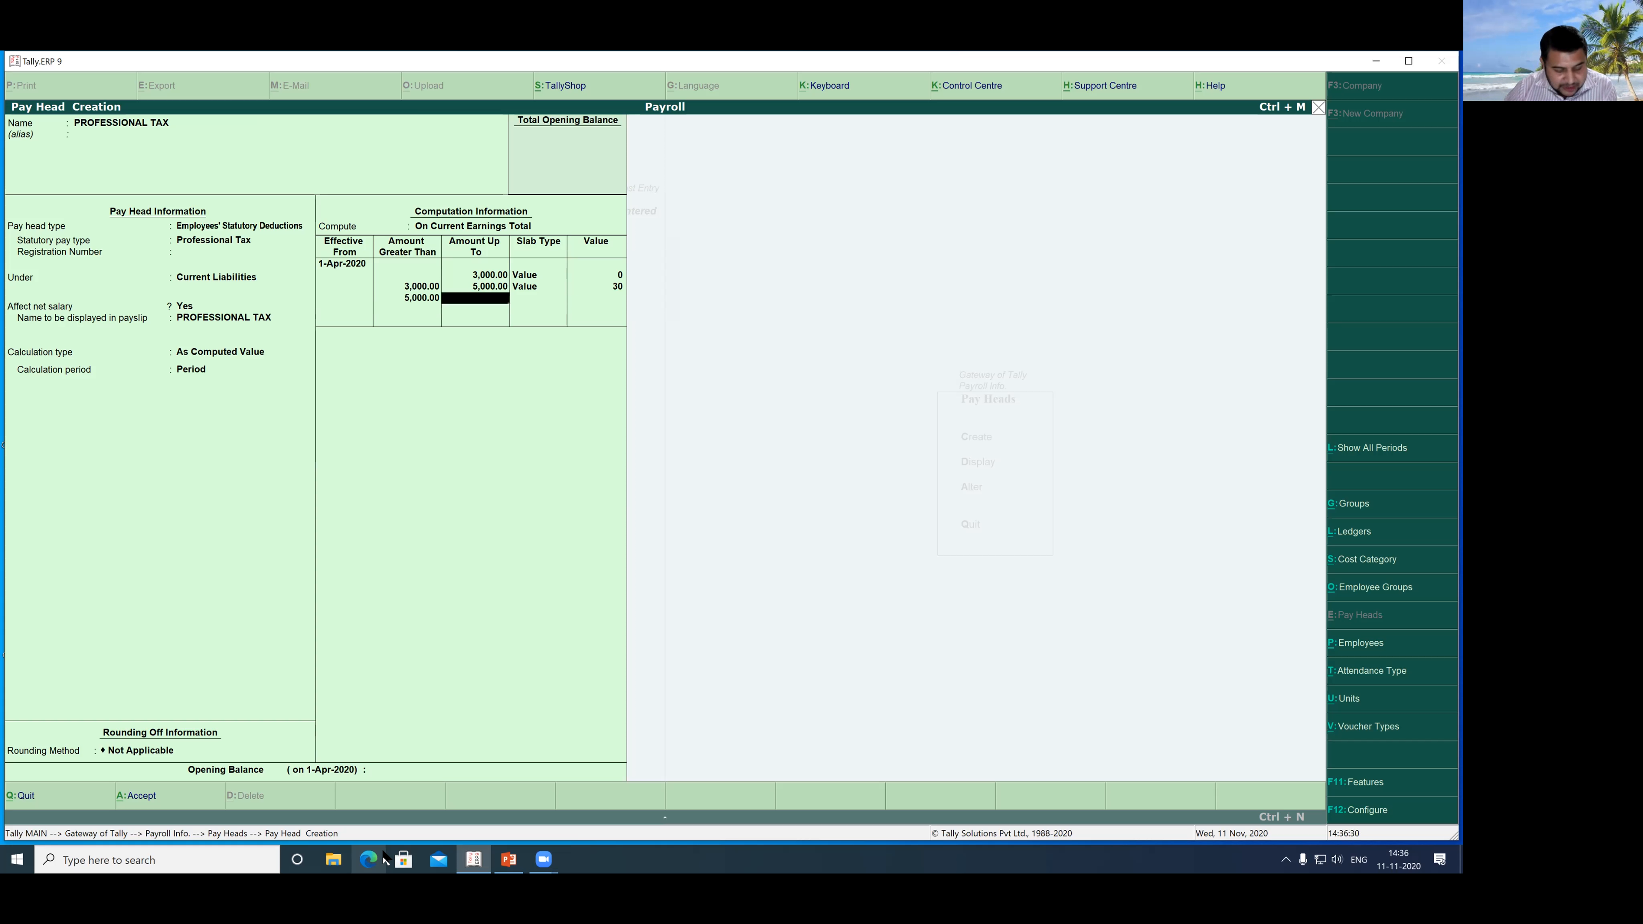
Step: Add a slab for amounts above 5,000 up to 10,000, with slab type Value and value 60
text(10000)
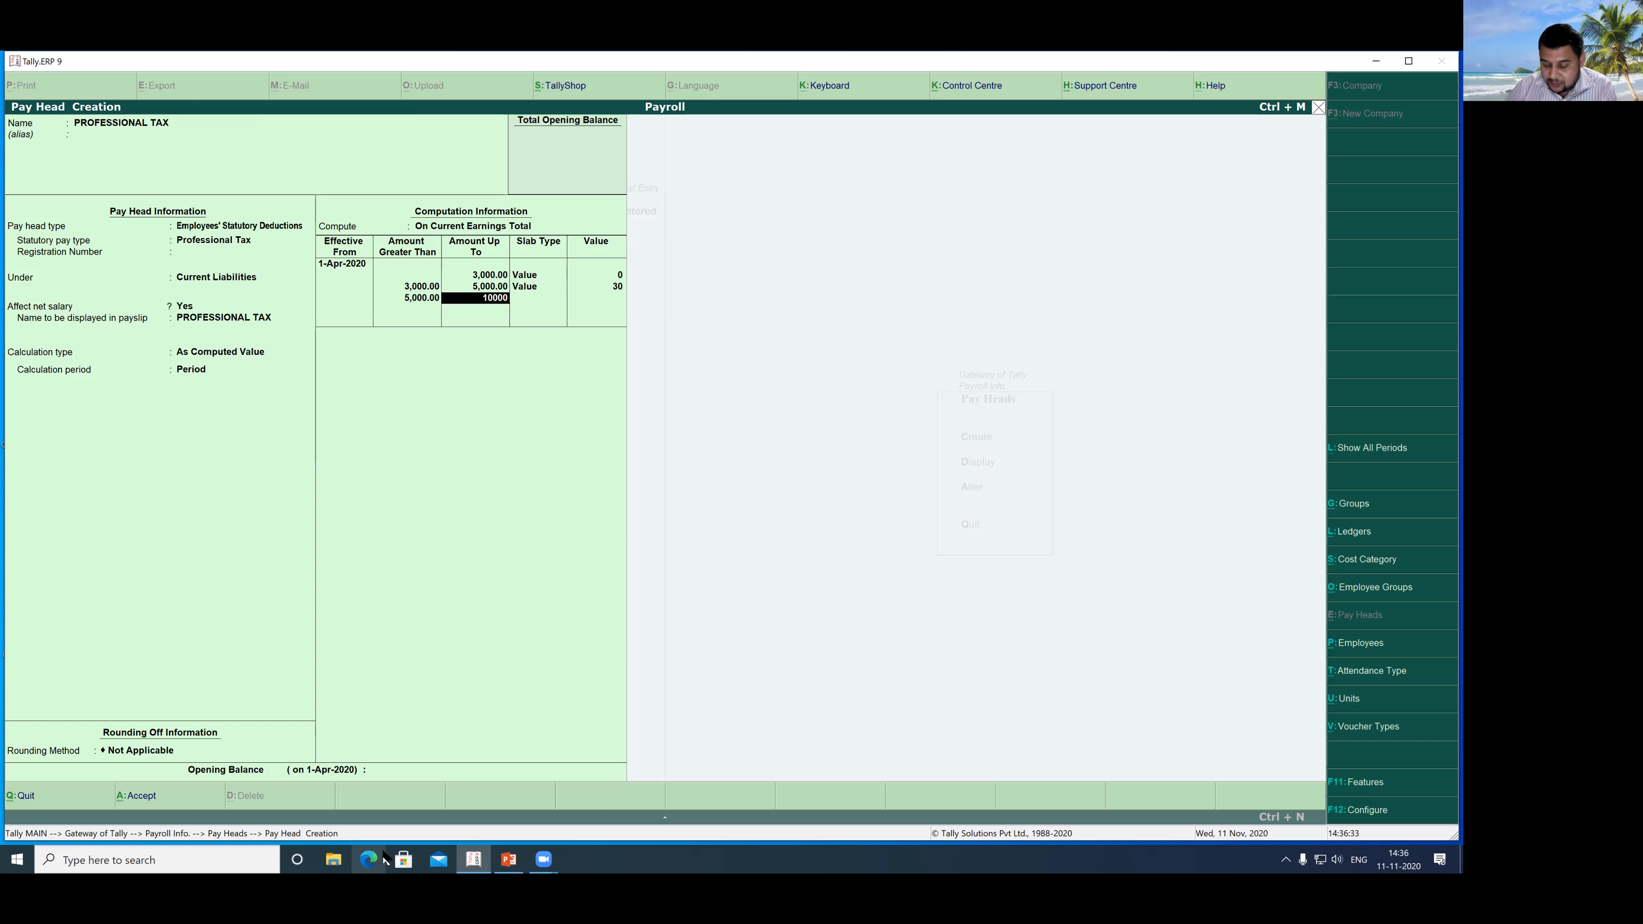
key(Return)
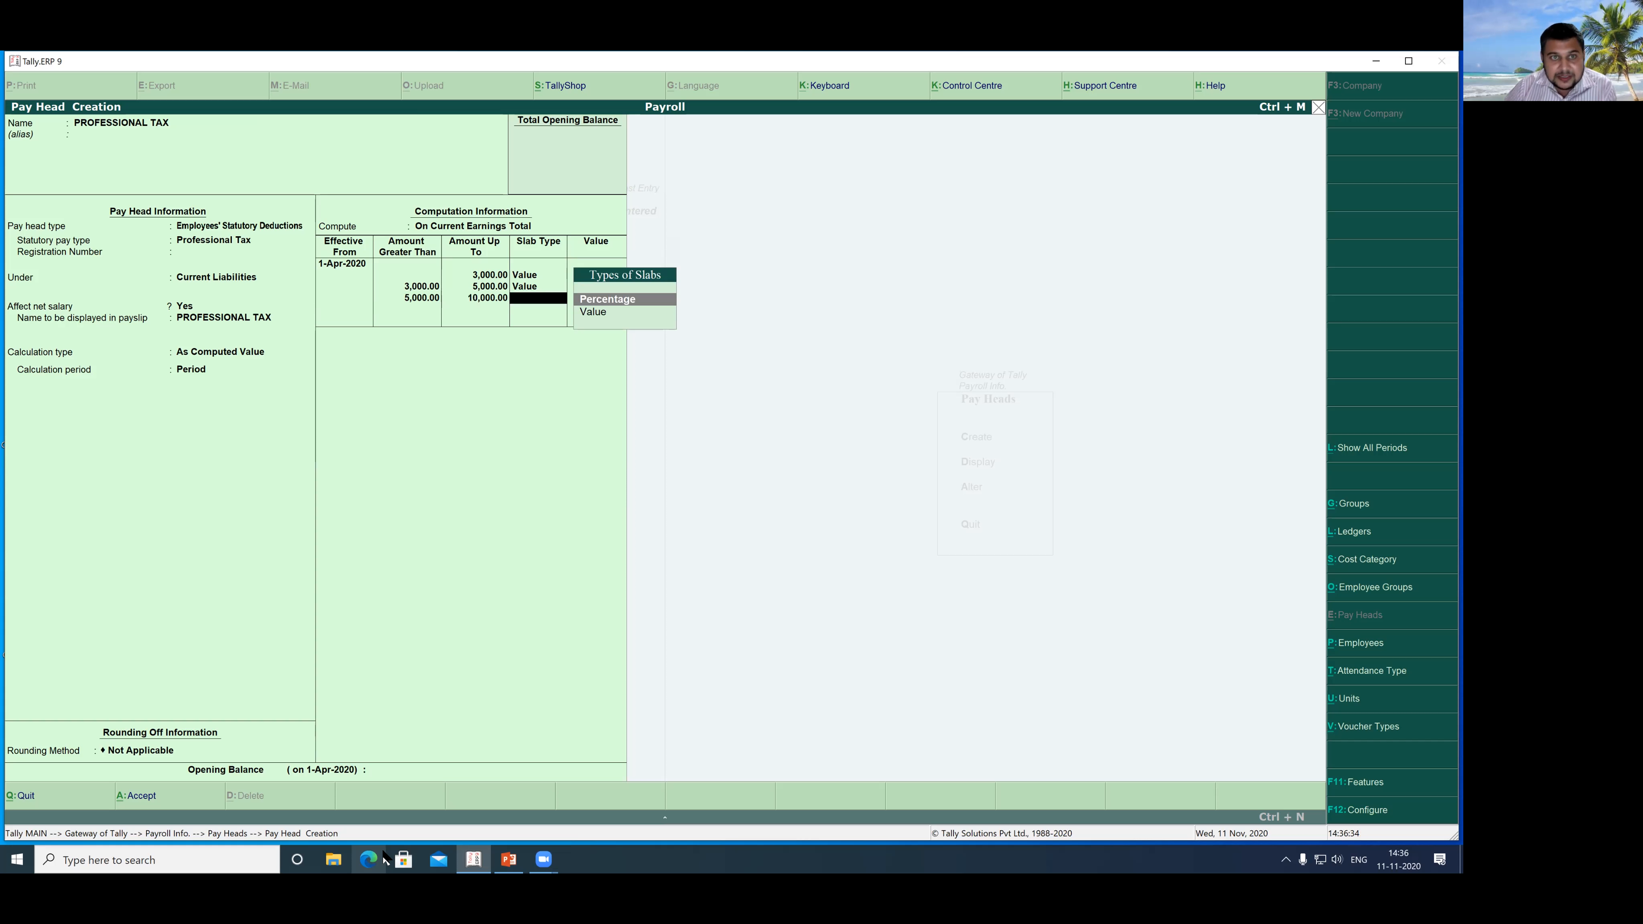
key(Return)
key(BackSpace)
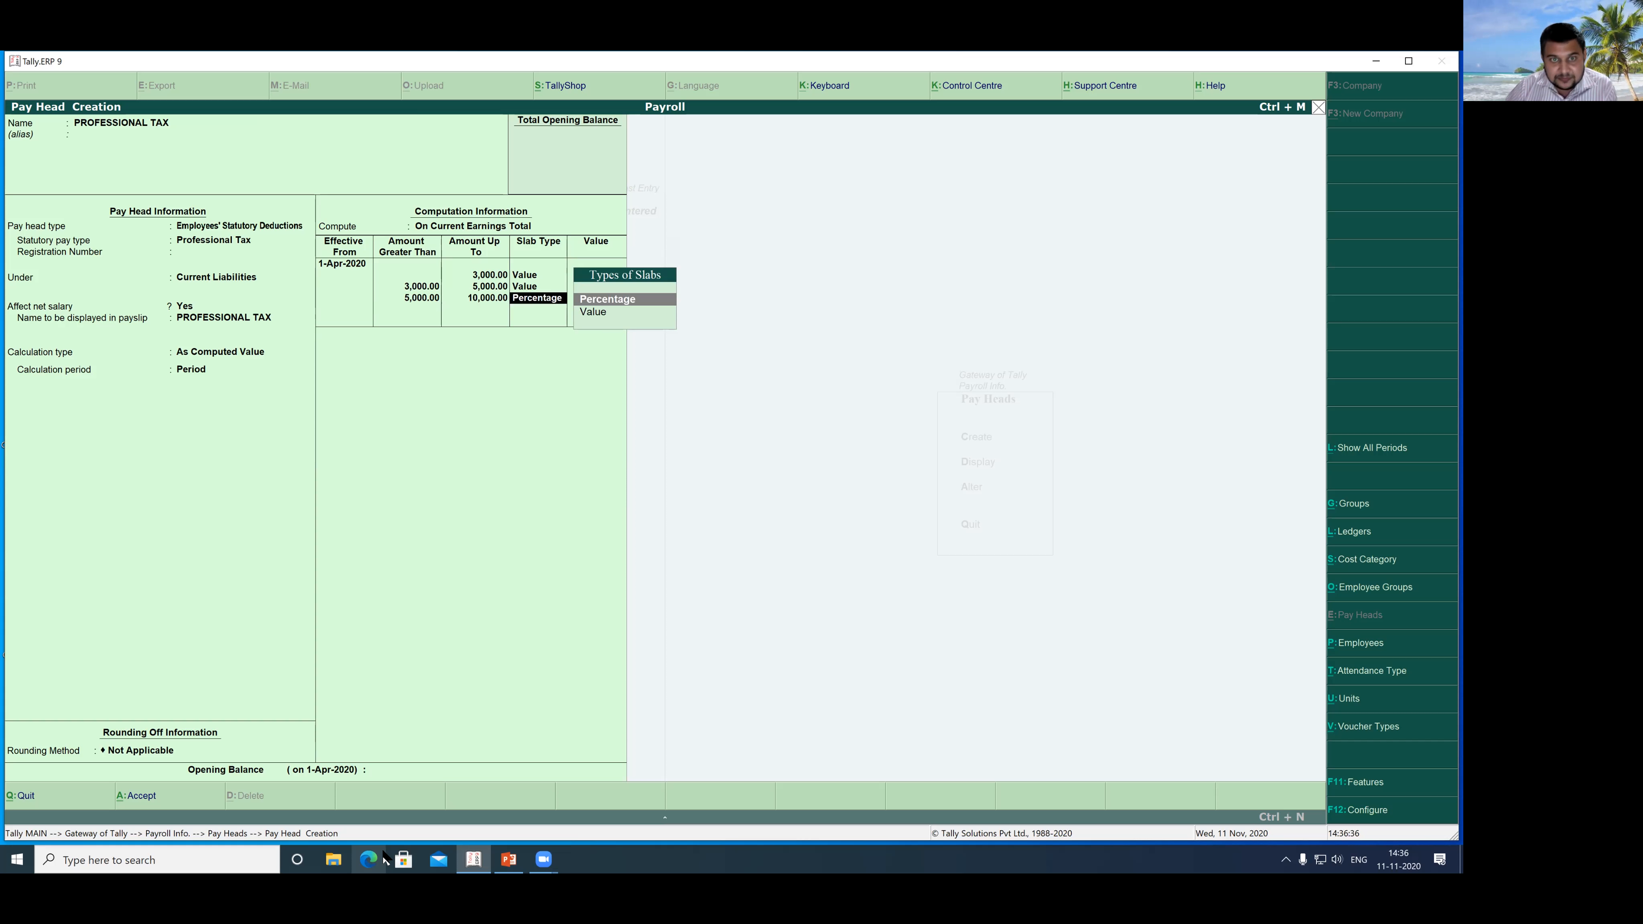
key(Down)
key(Return)
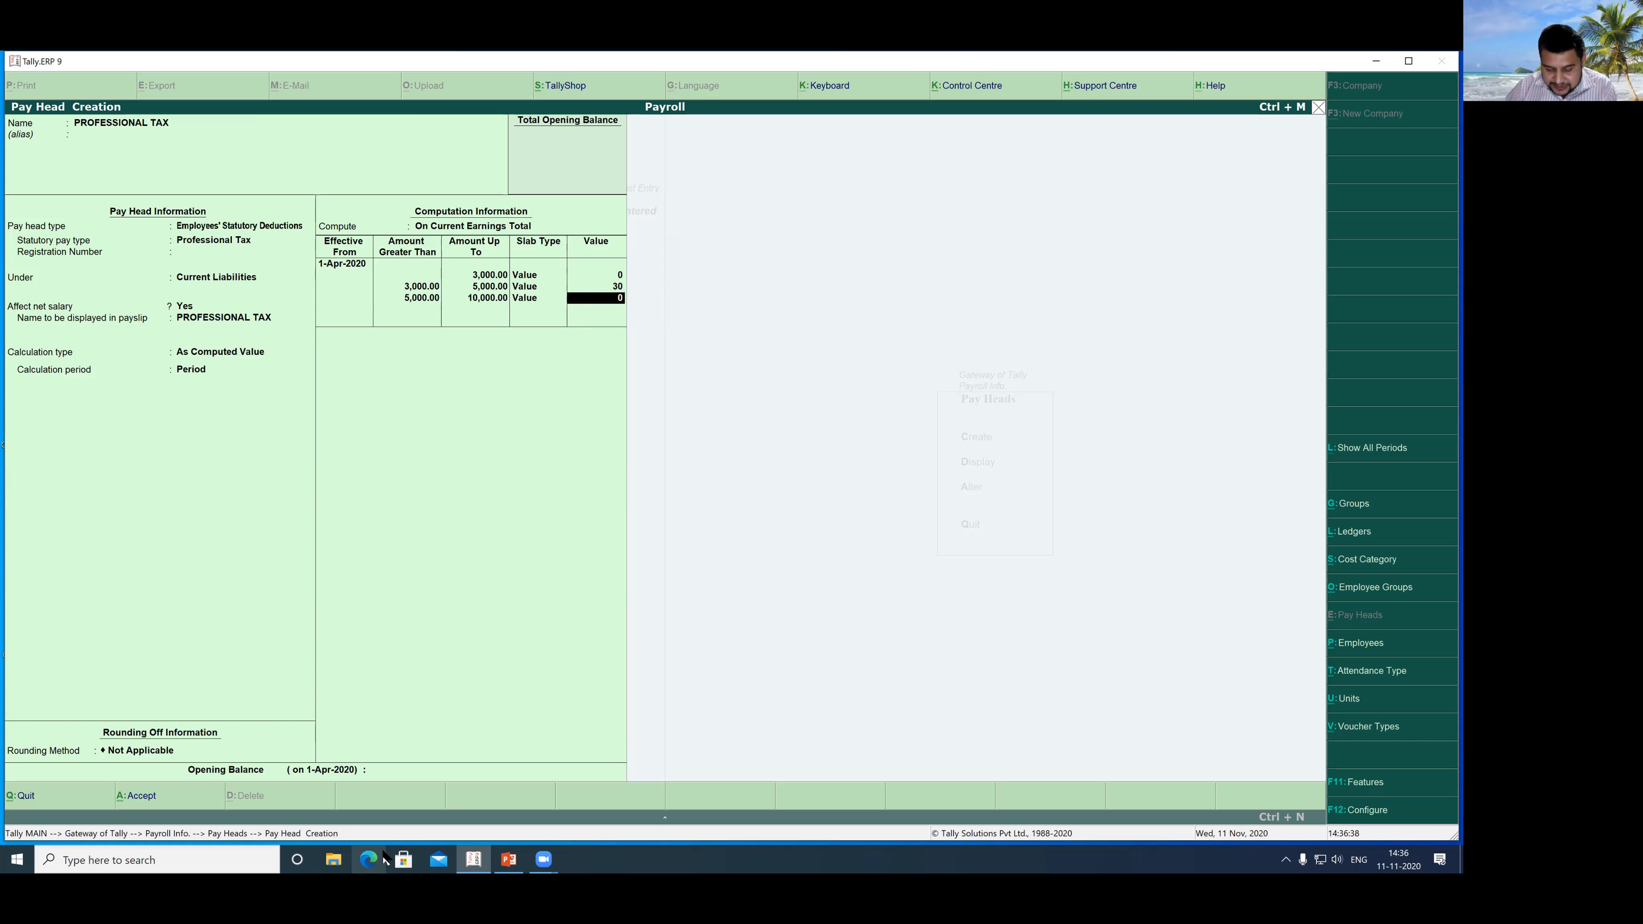
text(60)
key(Return)
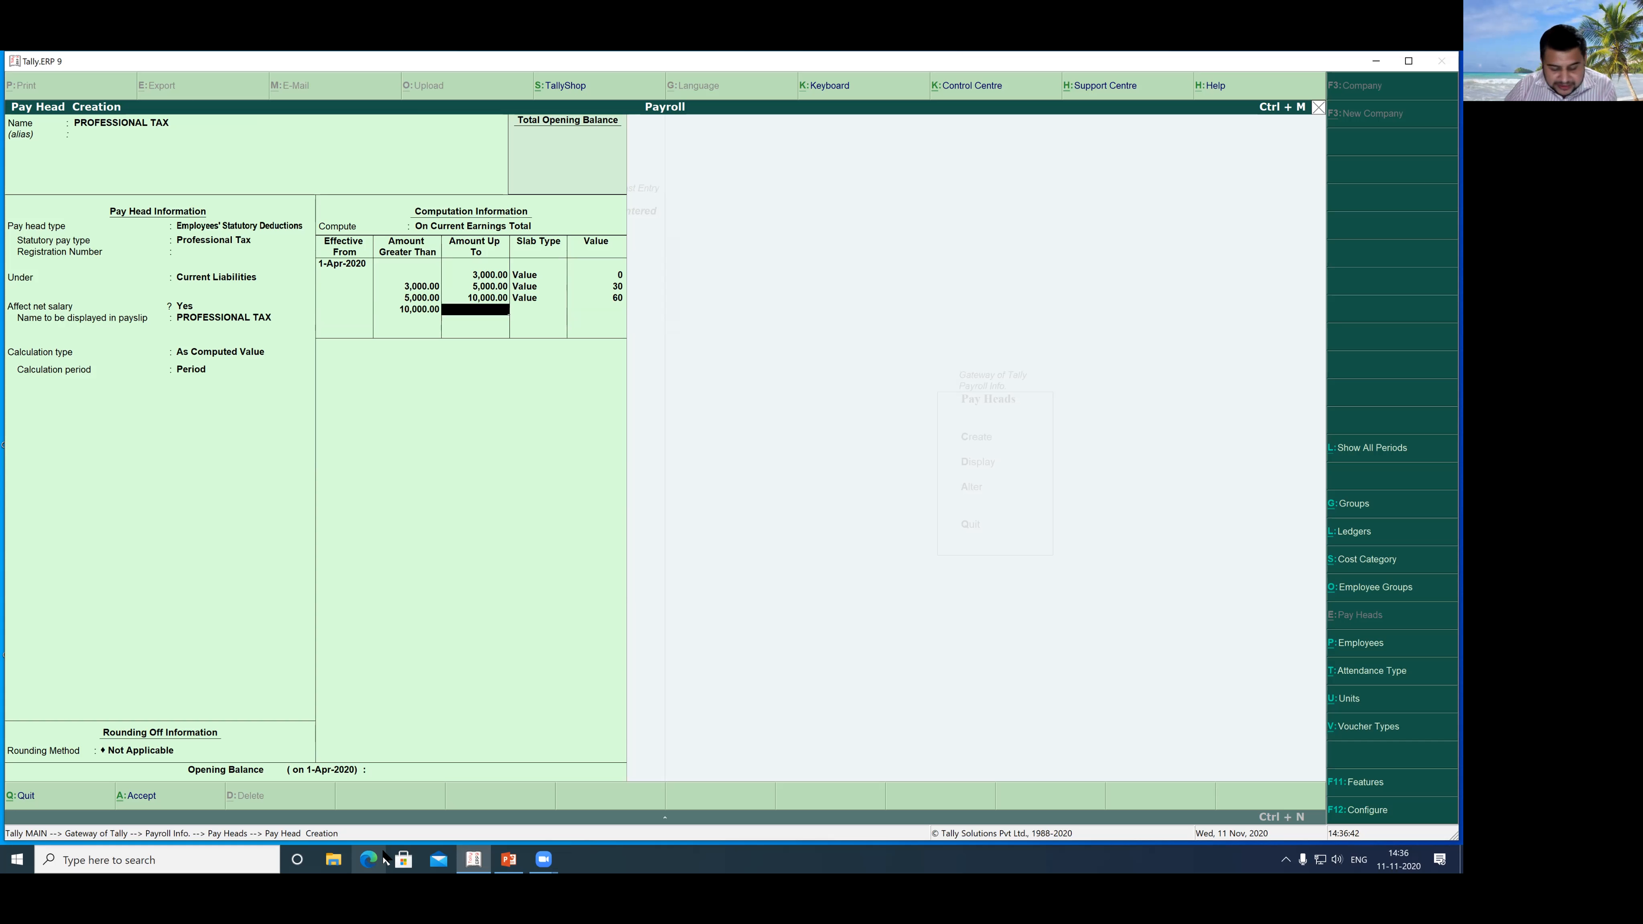
Step: Add a slab for amounts above 10,000 up to 15,000, with slab type Value and value 100
text(15000)
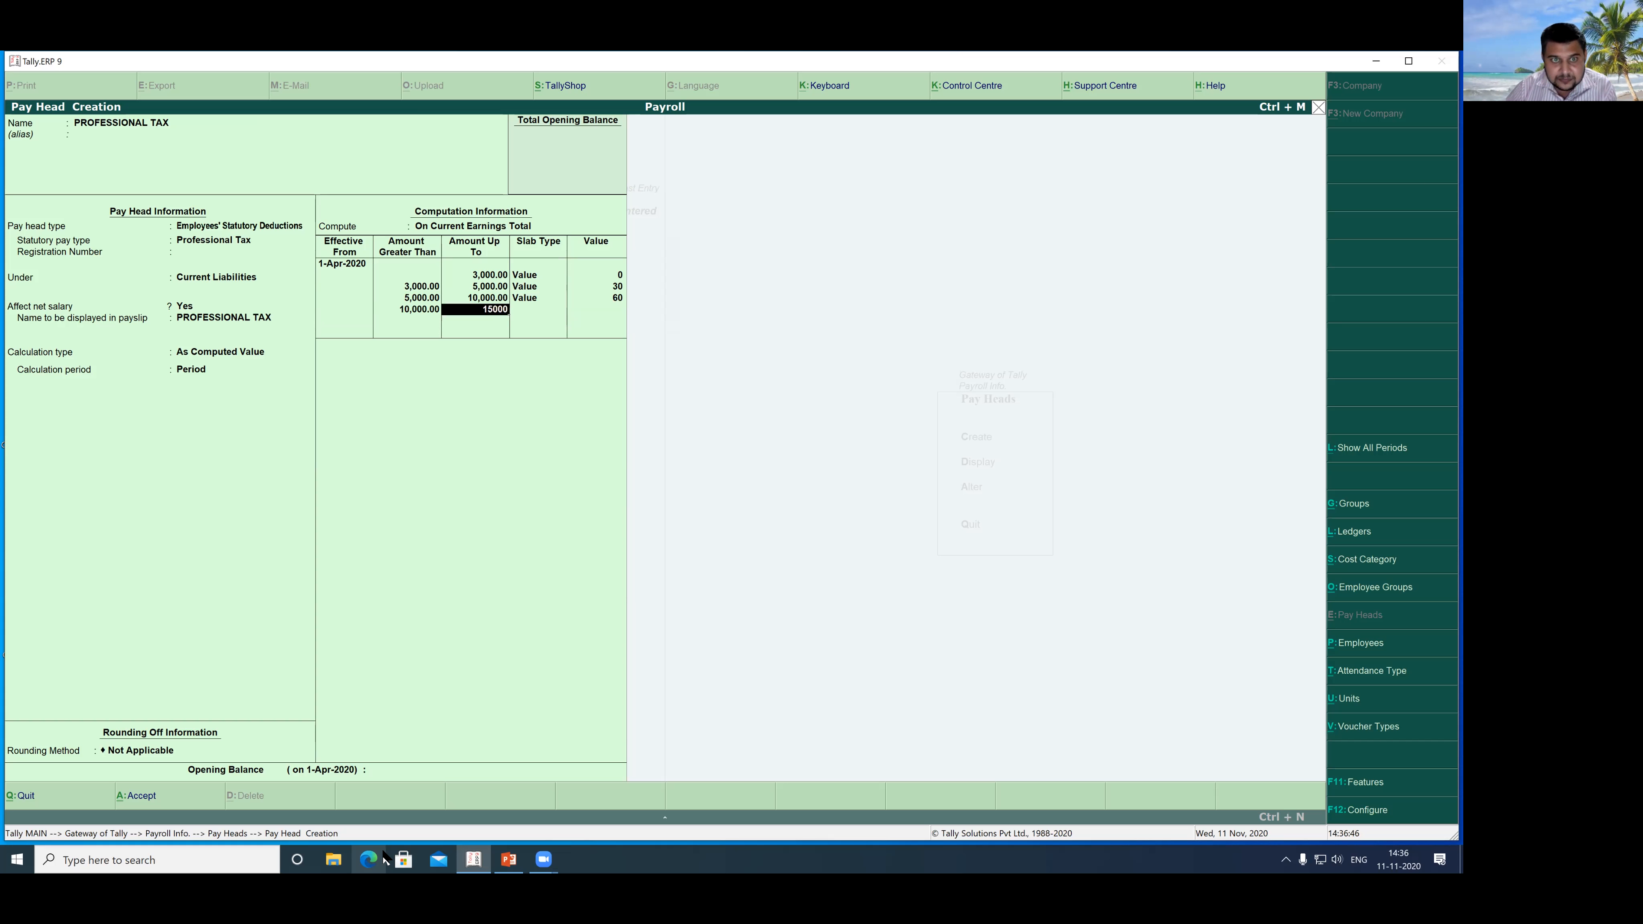
key(Return)
key(Down)
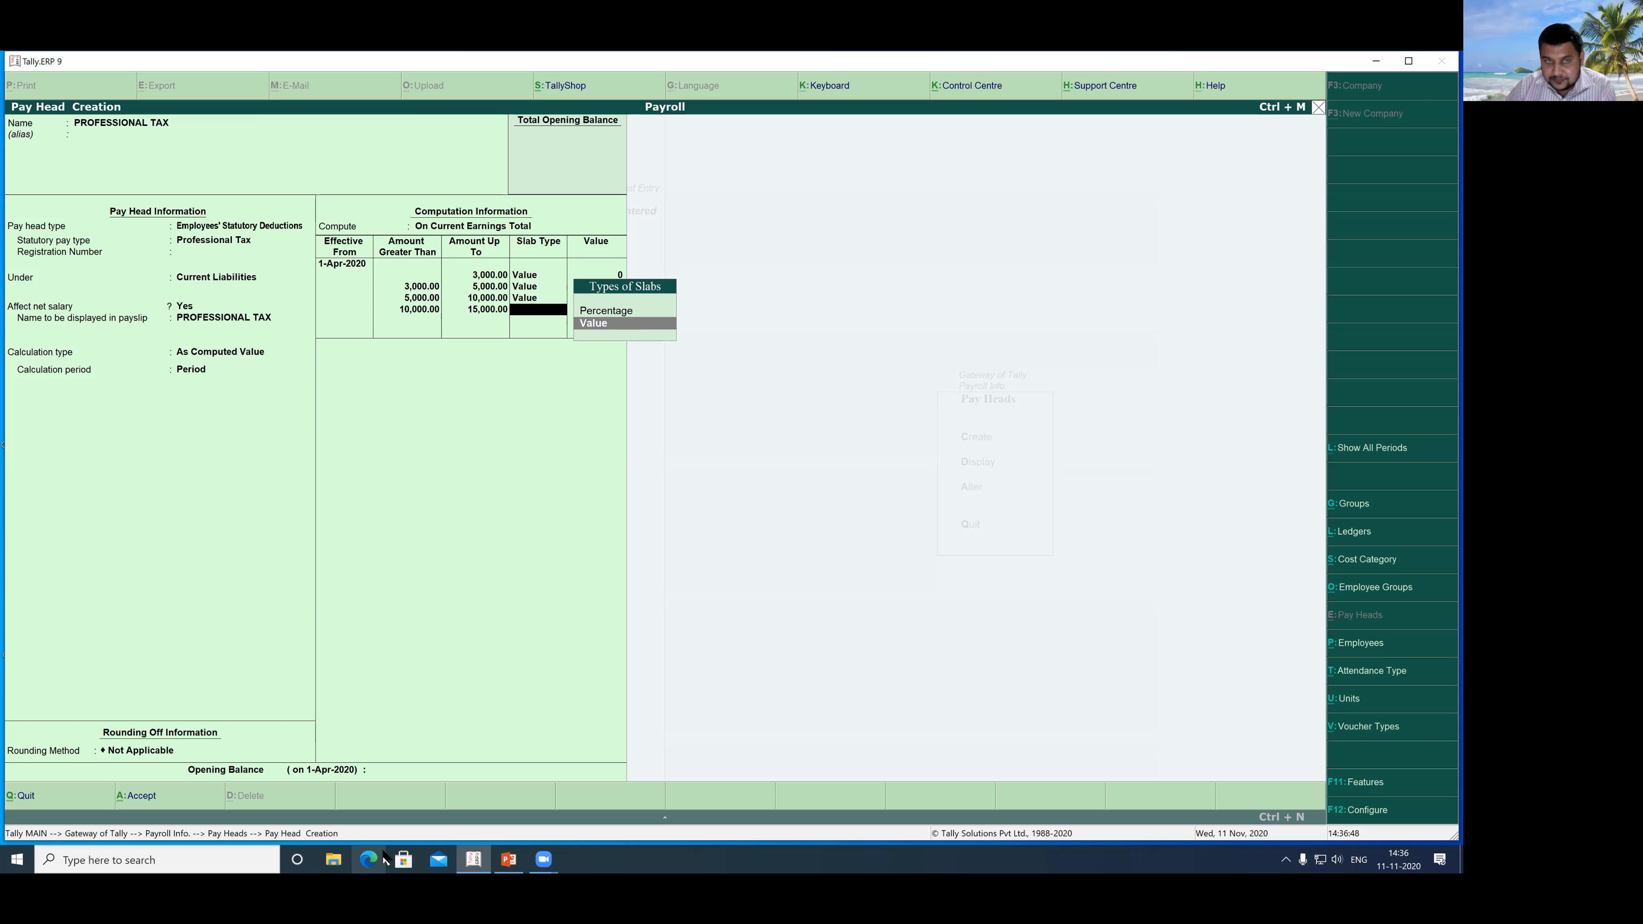
key(Return)
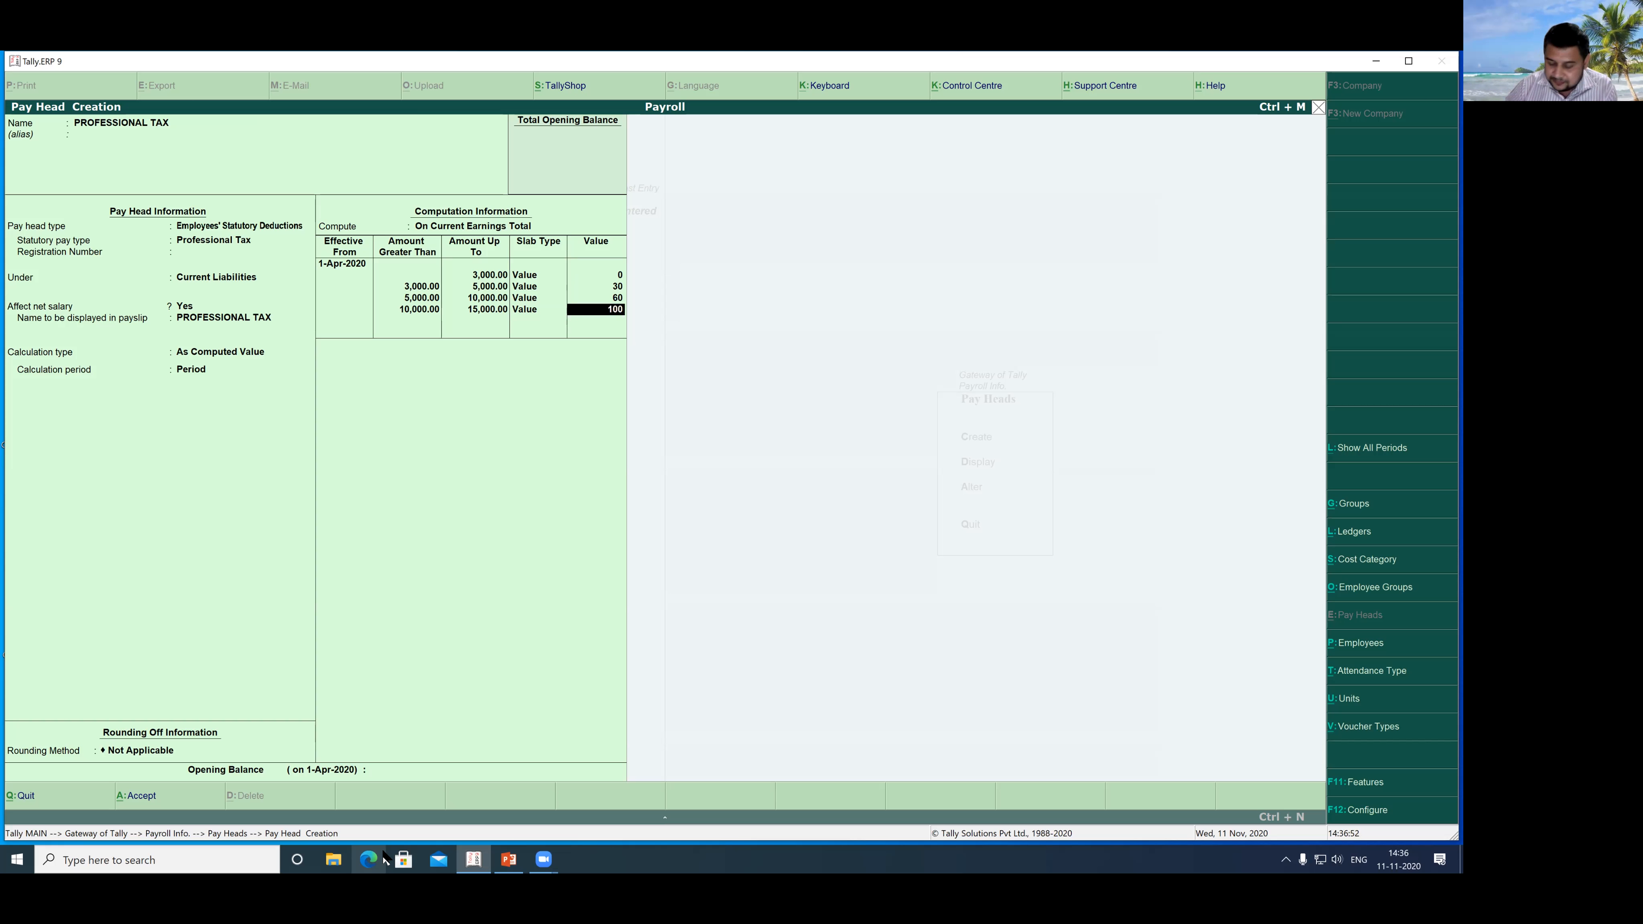
text(100)
key(Return)
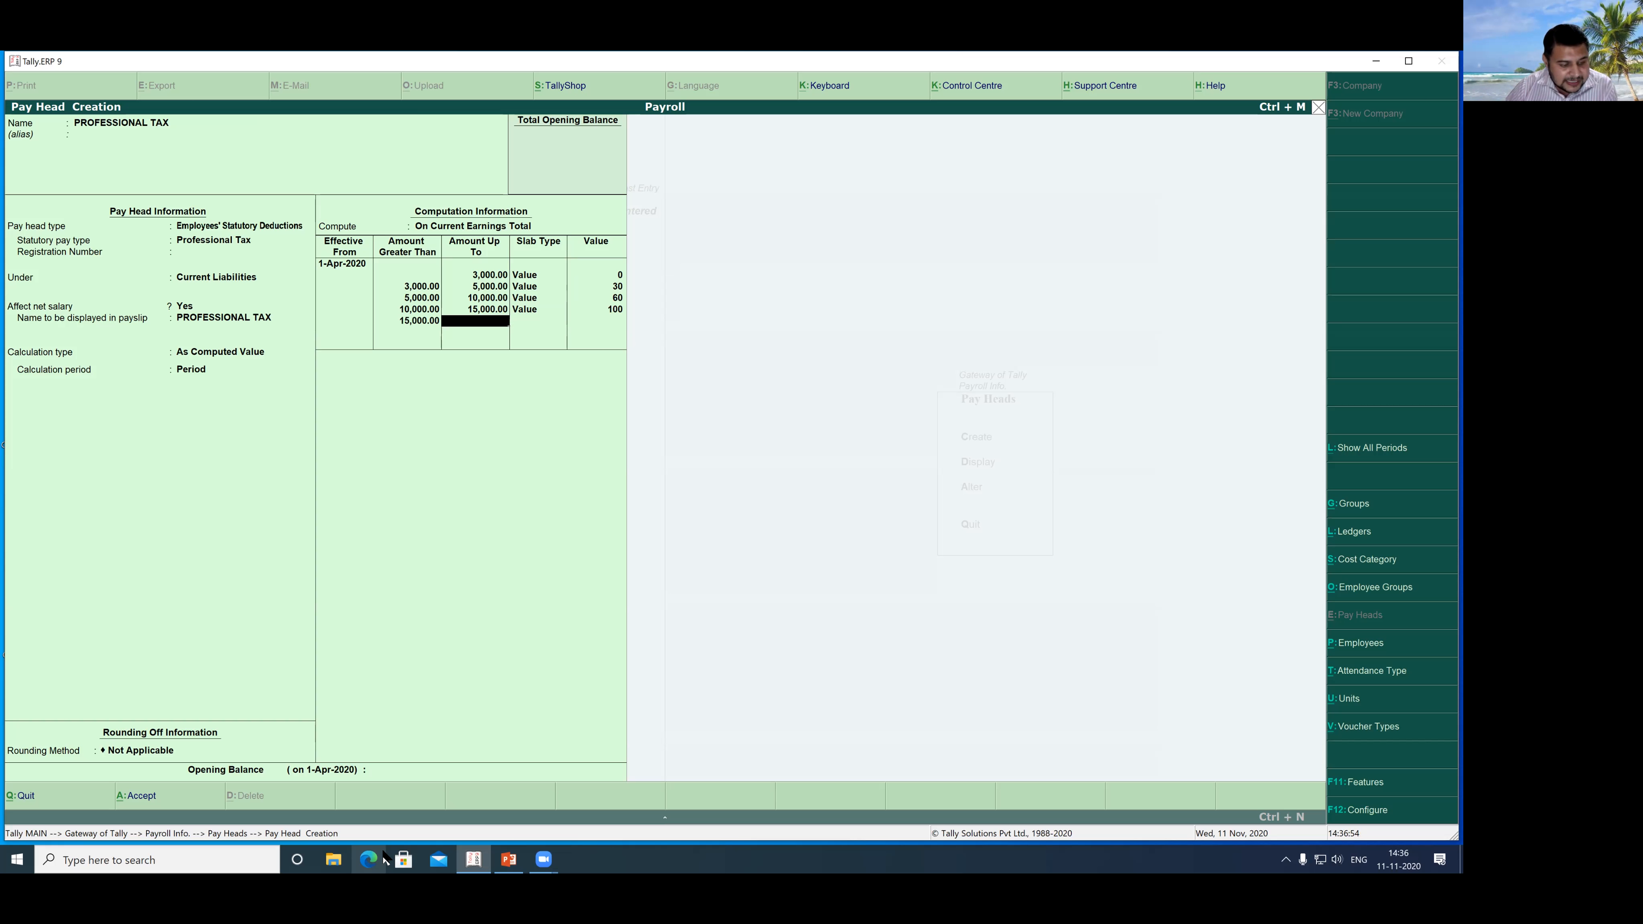
Step: Add an open-ended slab for amounts above 15,000 with slab type Value and value 150, and end the slab list
key(Return)
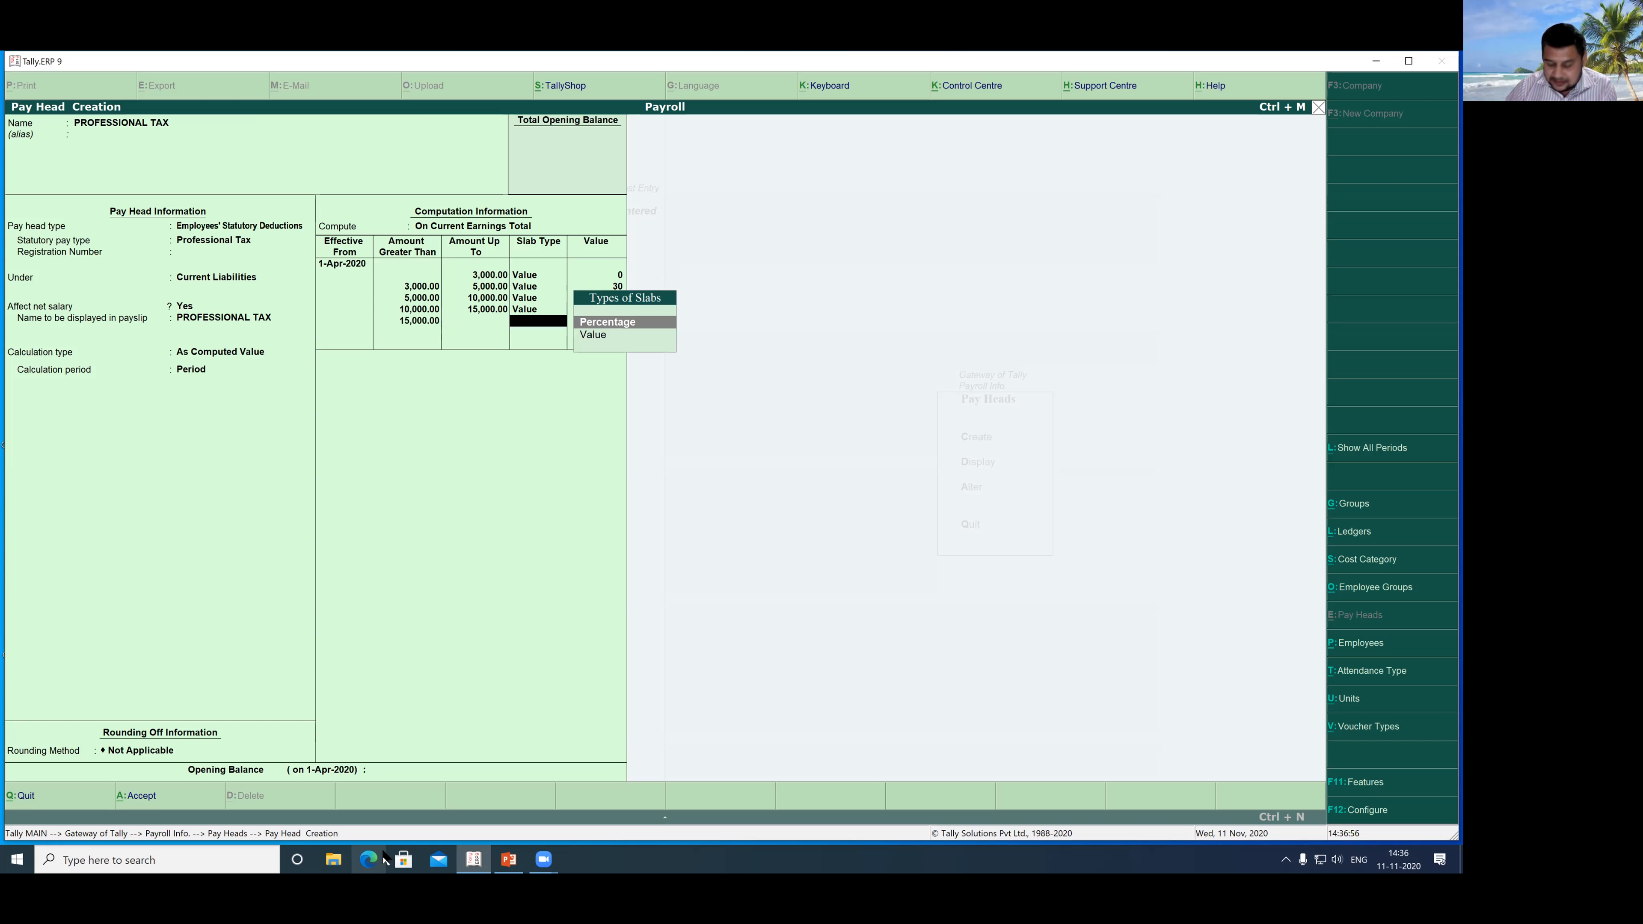
key(Down)
key(Return)
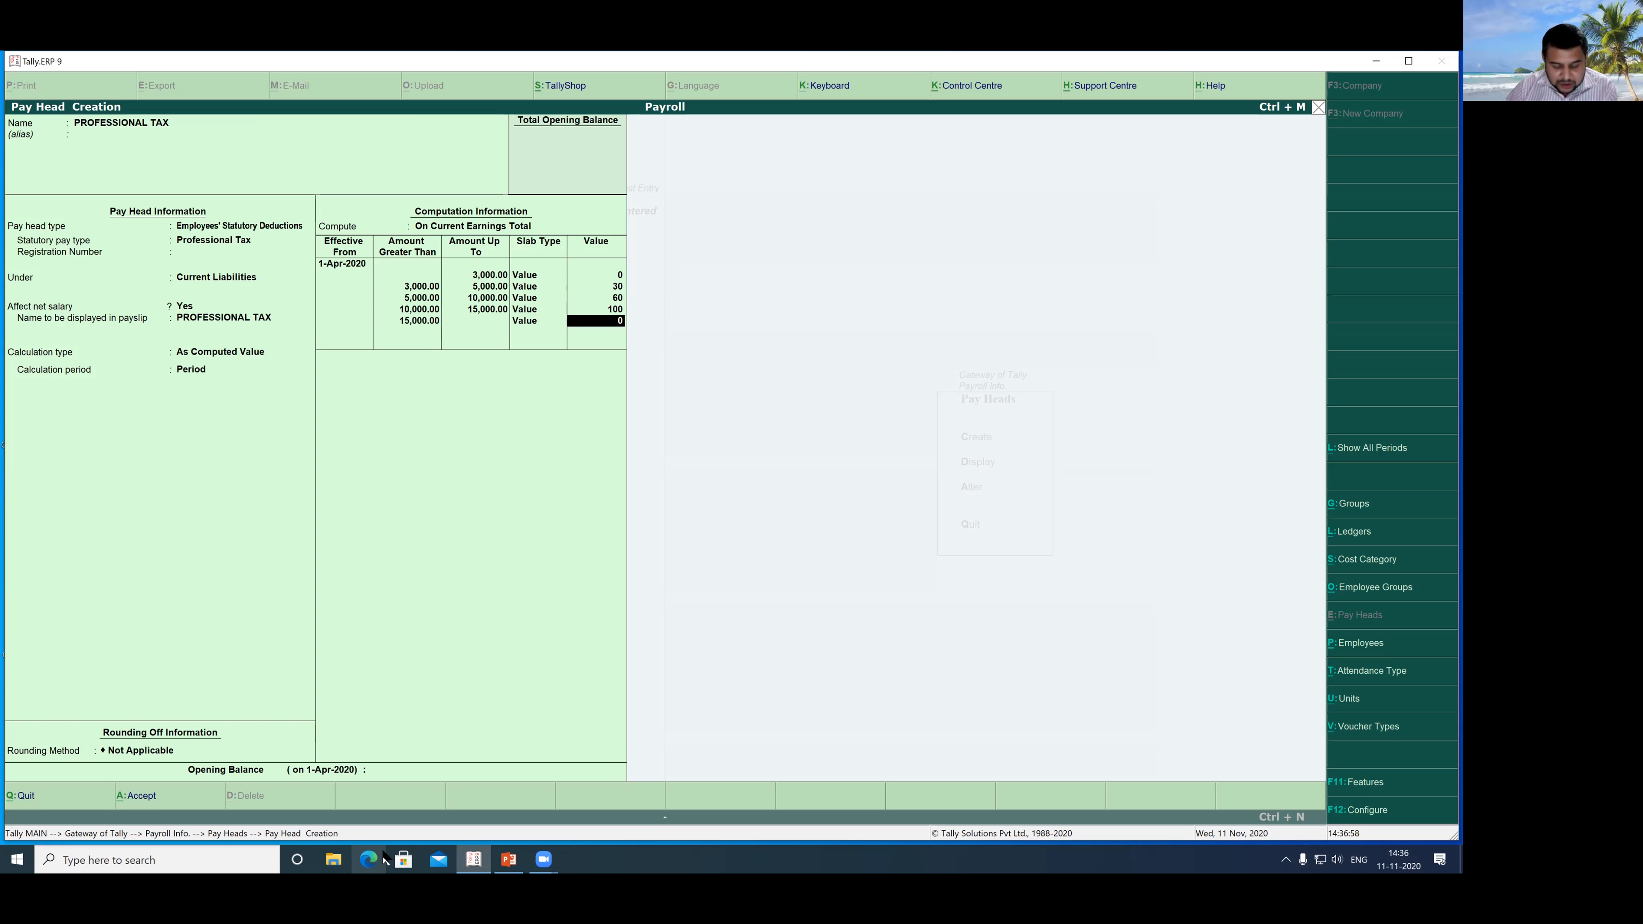
text(150)
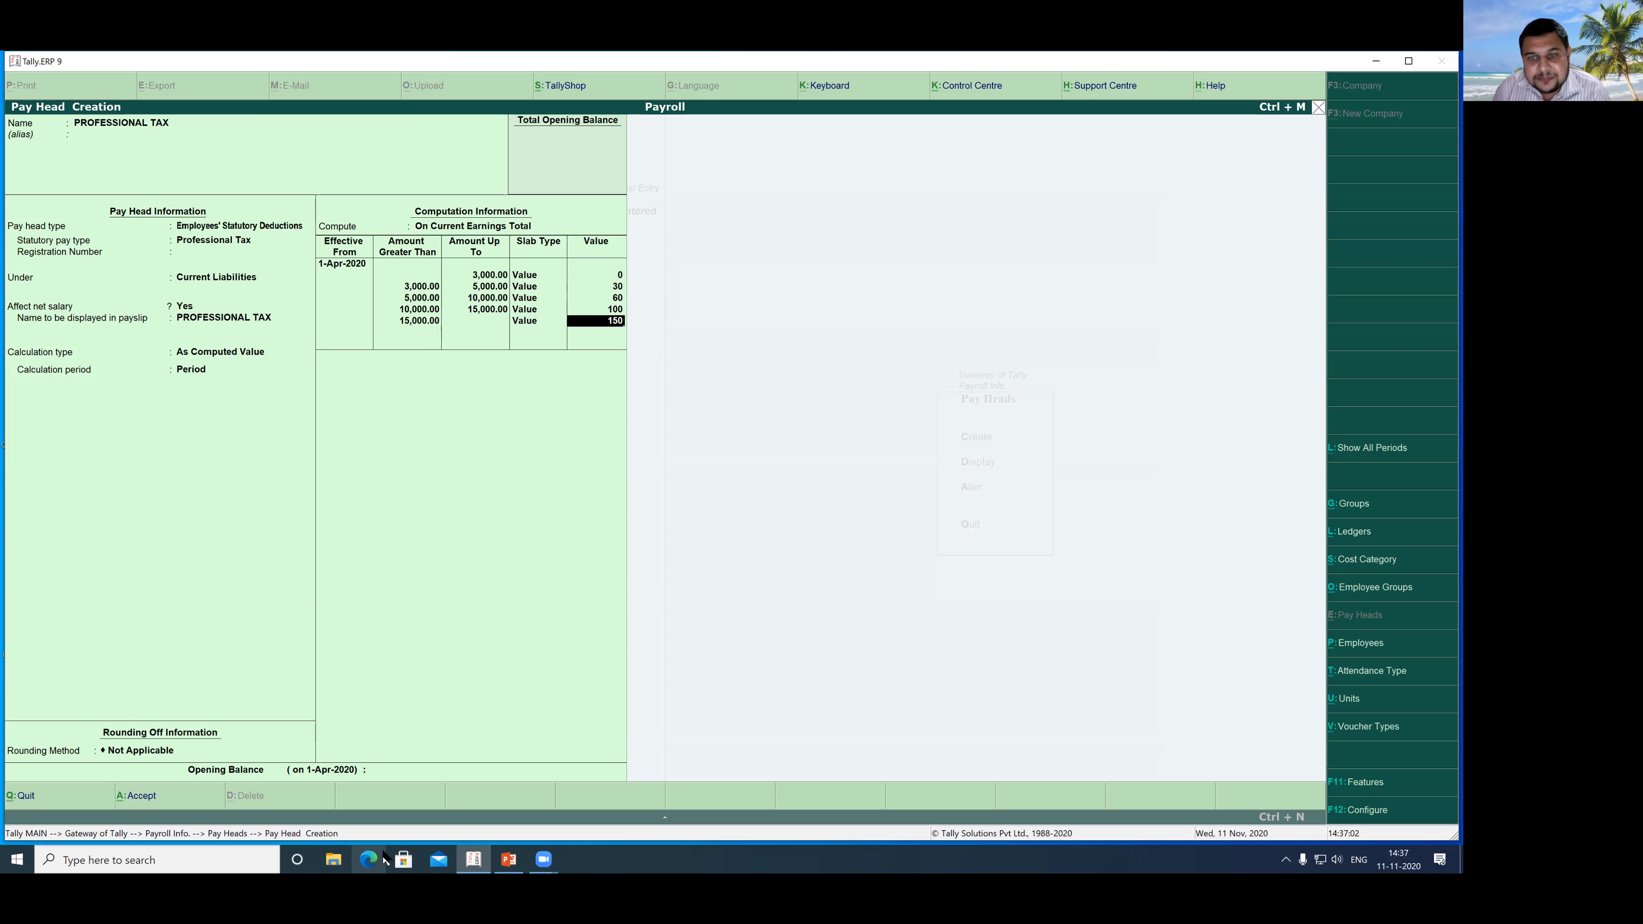
key(Return)
key(Return)
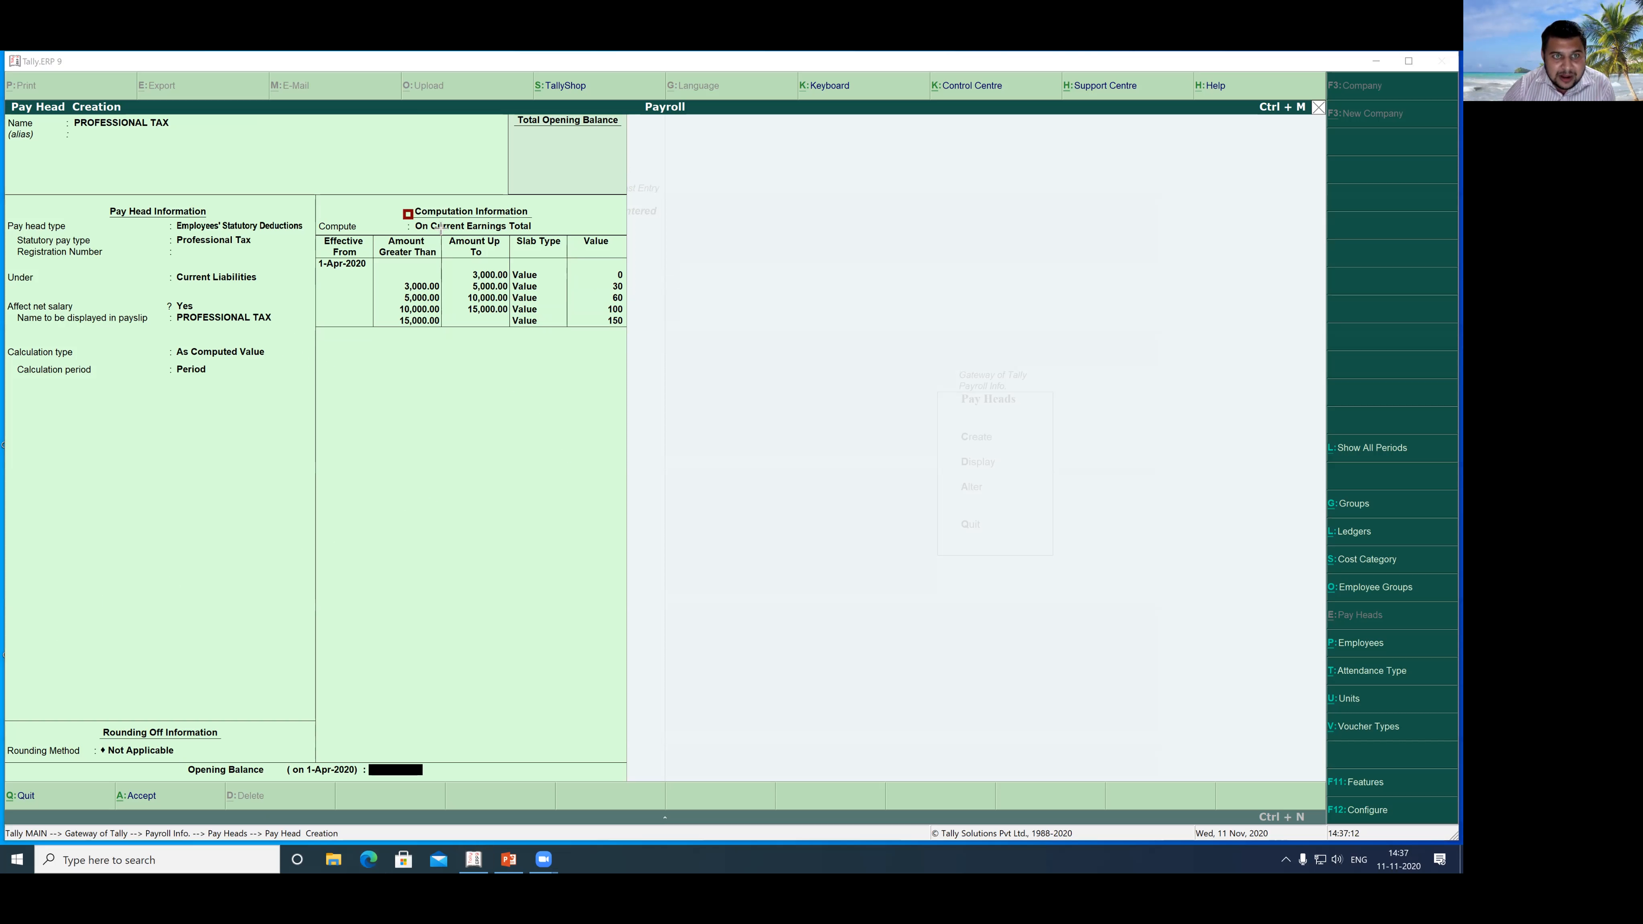
drag(404, 209, 568, 236)
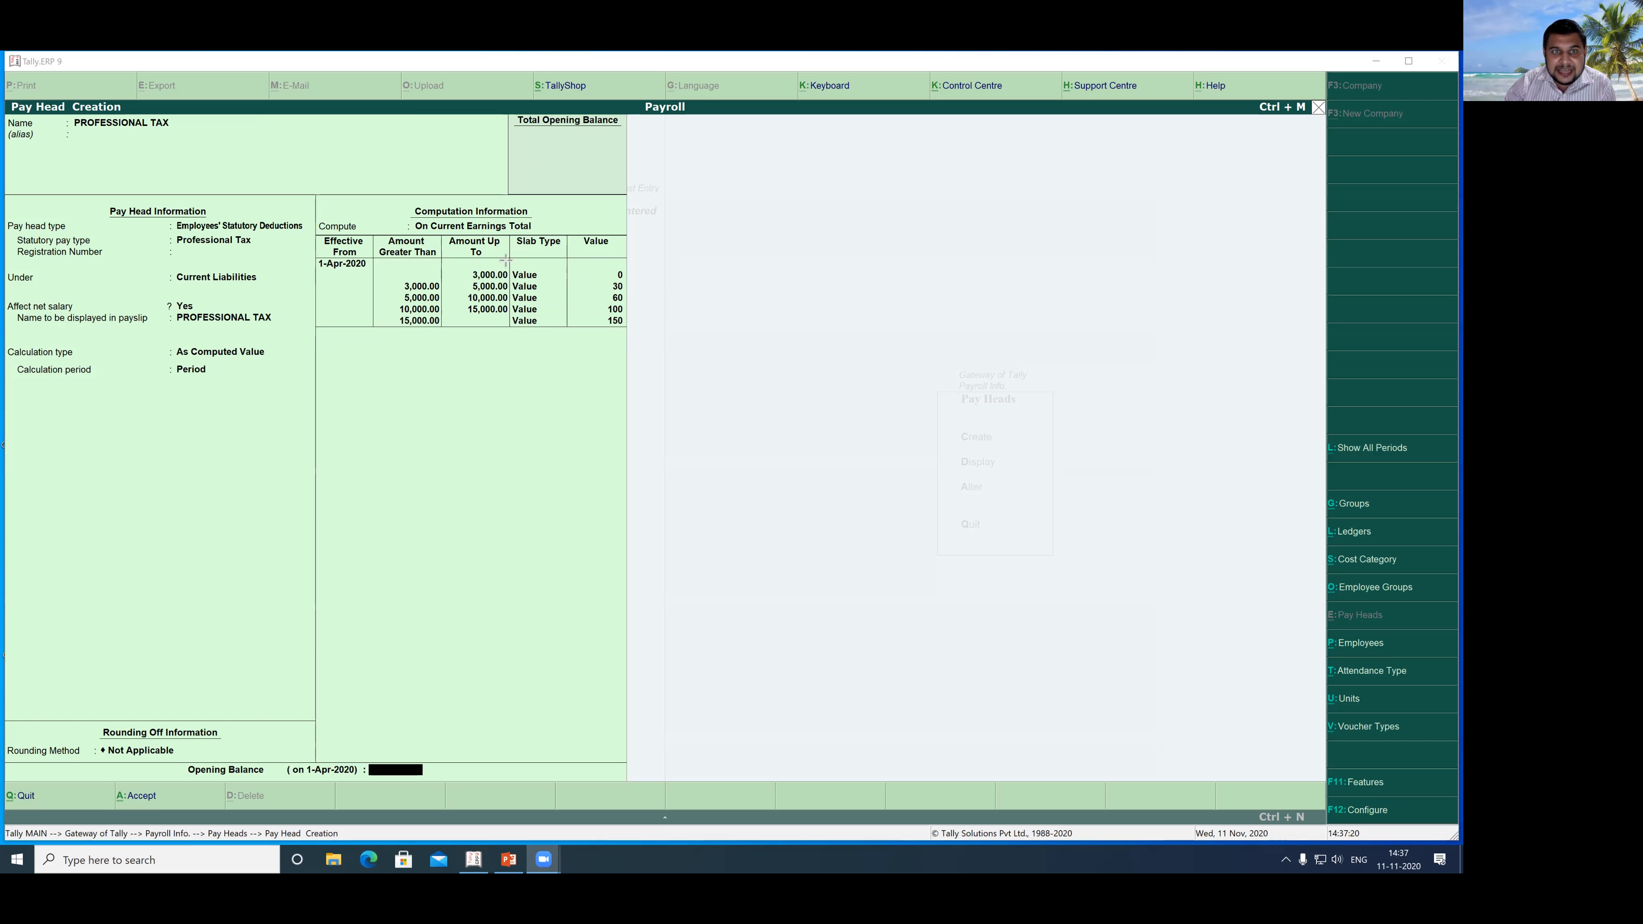
drag(504, 259, 553, 338)
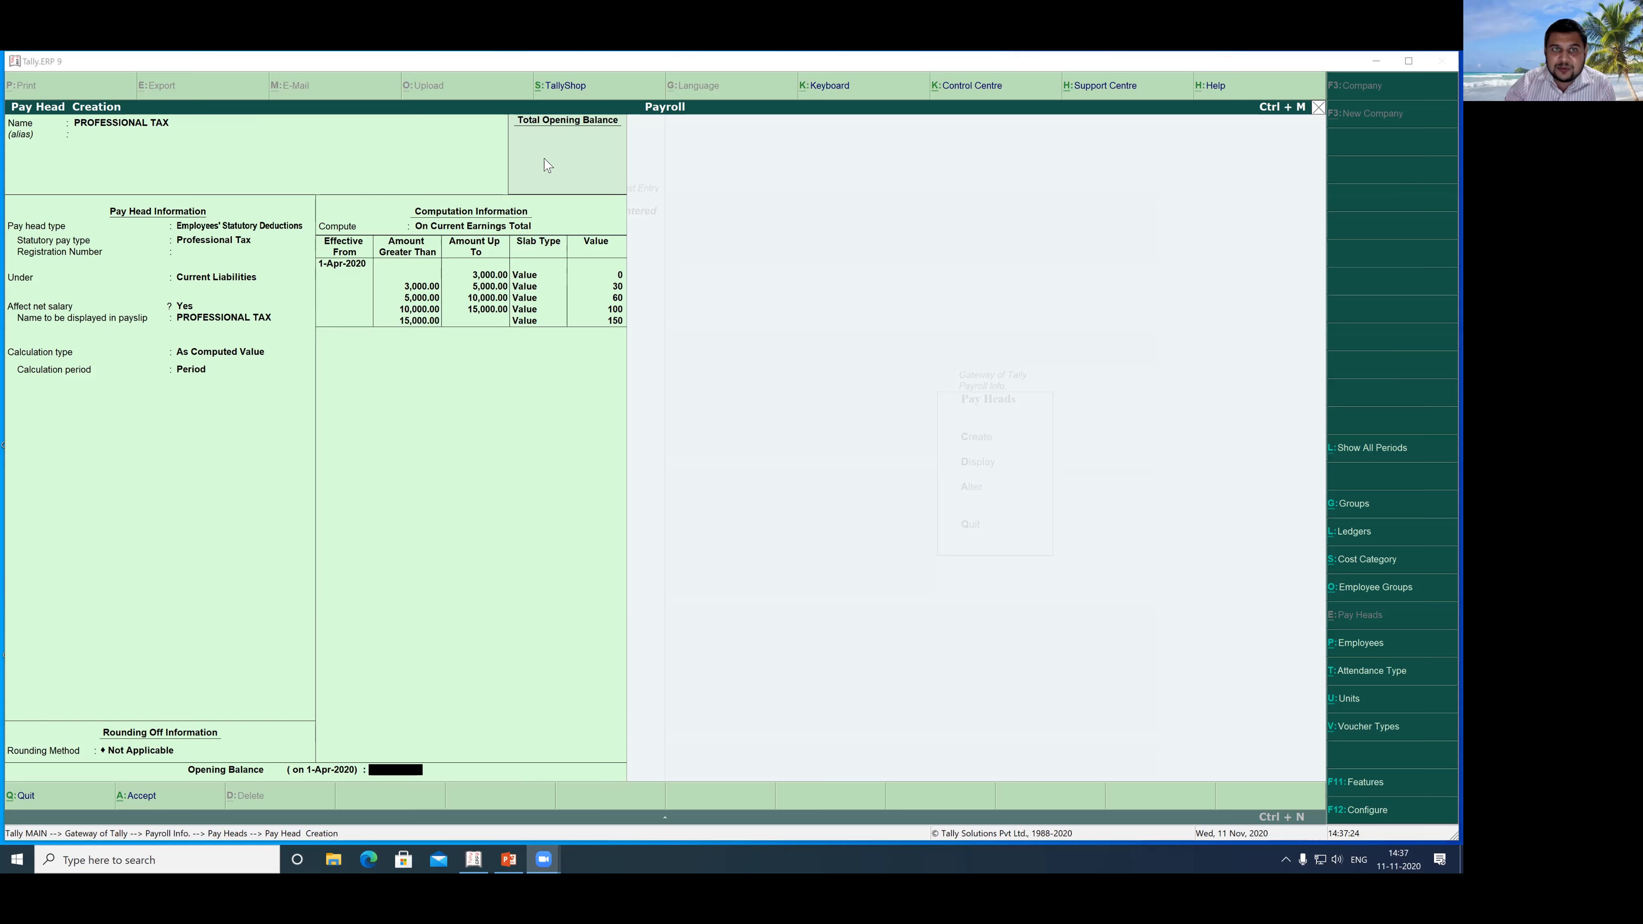
Step: Confirm the On Current Earnings Total computation and the existing slabs of the PROFESSIONAL TAX pay head, and save it
key(BackSpace)
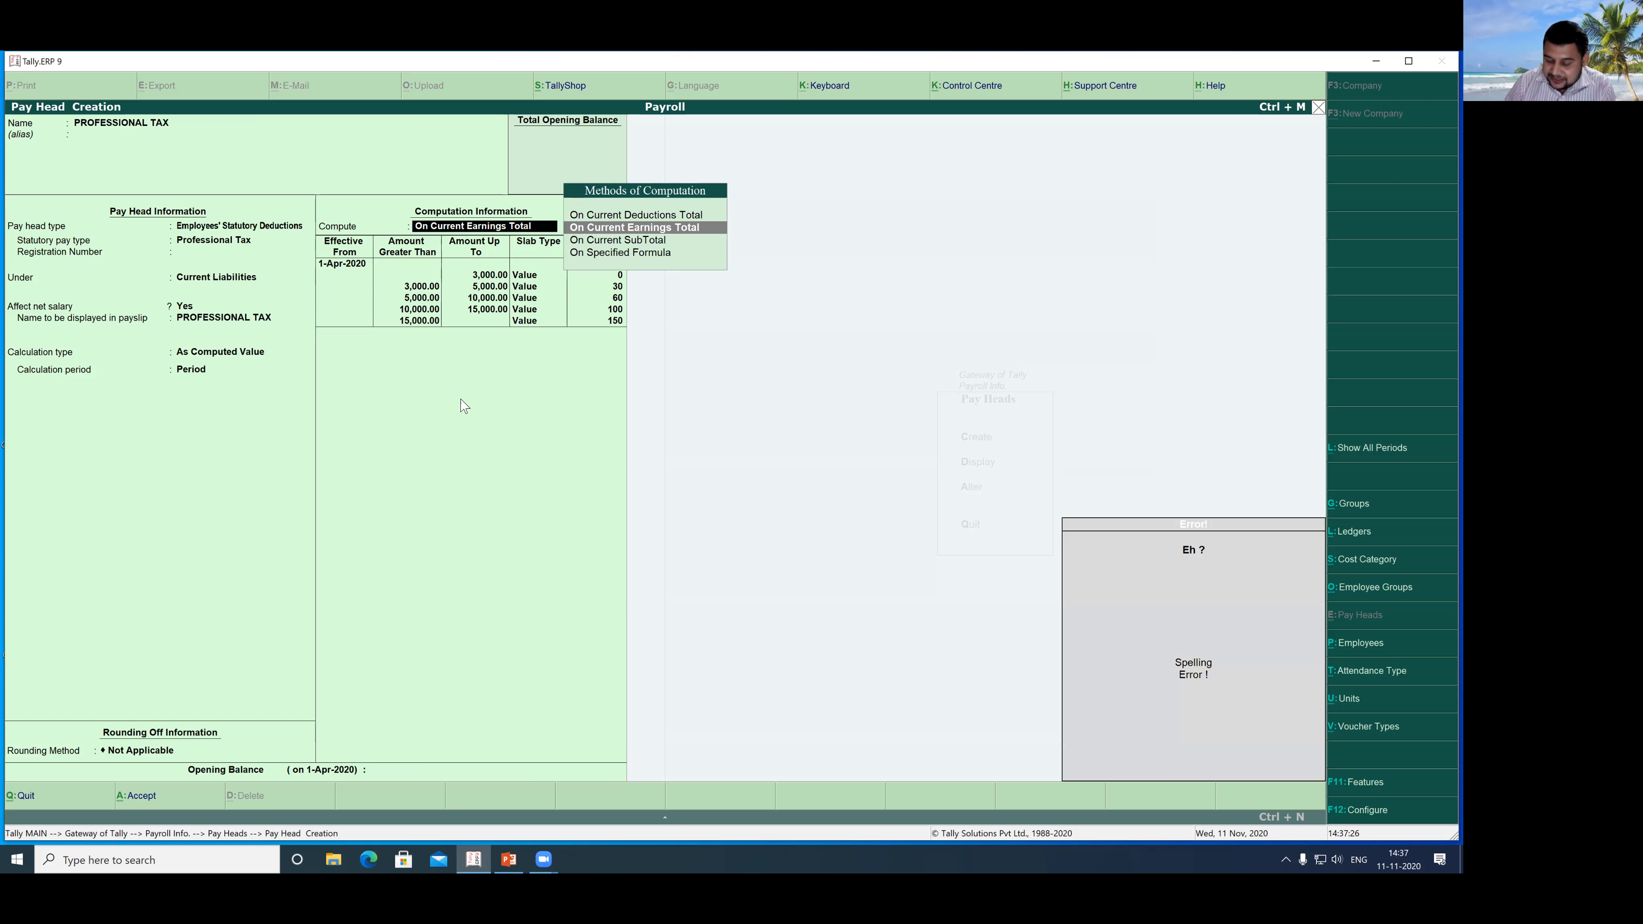
key(Return)
key(Return)
key(Return)
key(Return)
key(Return)
key(Return)
key(Return)
key(Return)
key(Return)
key(Return)
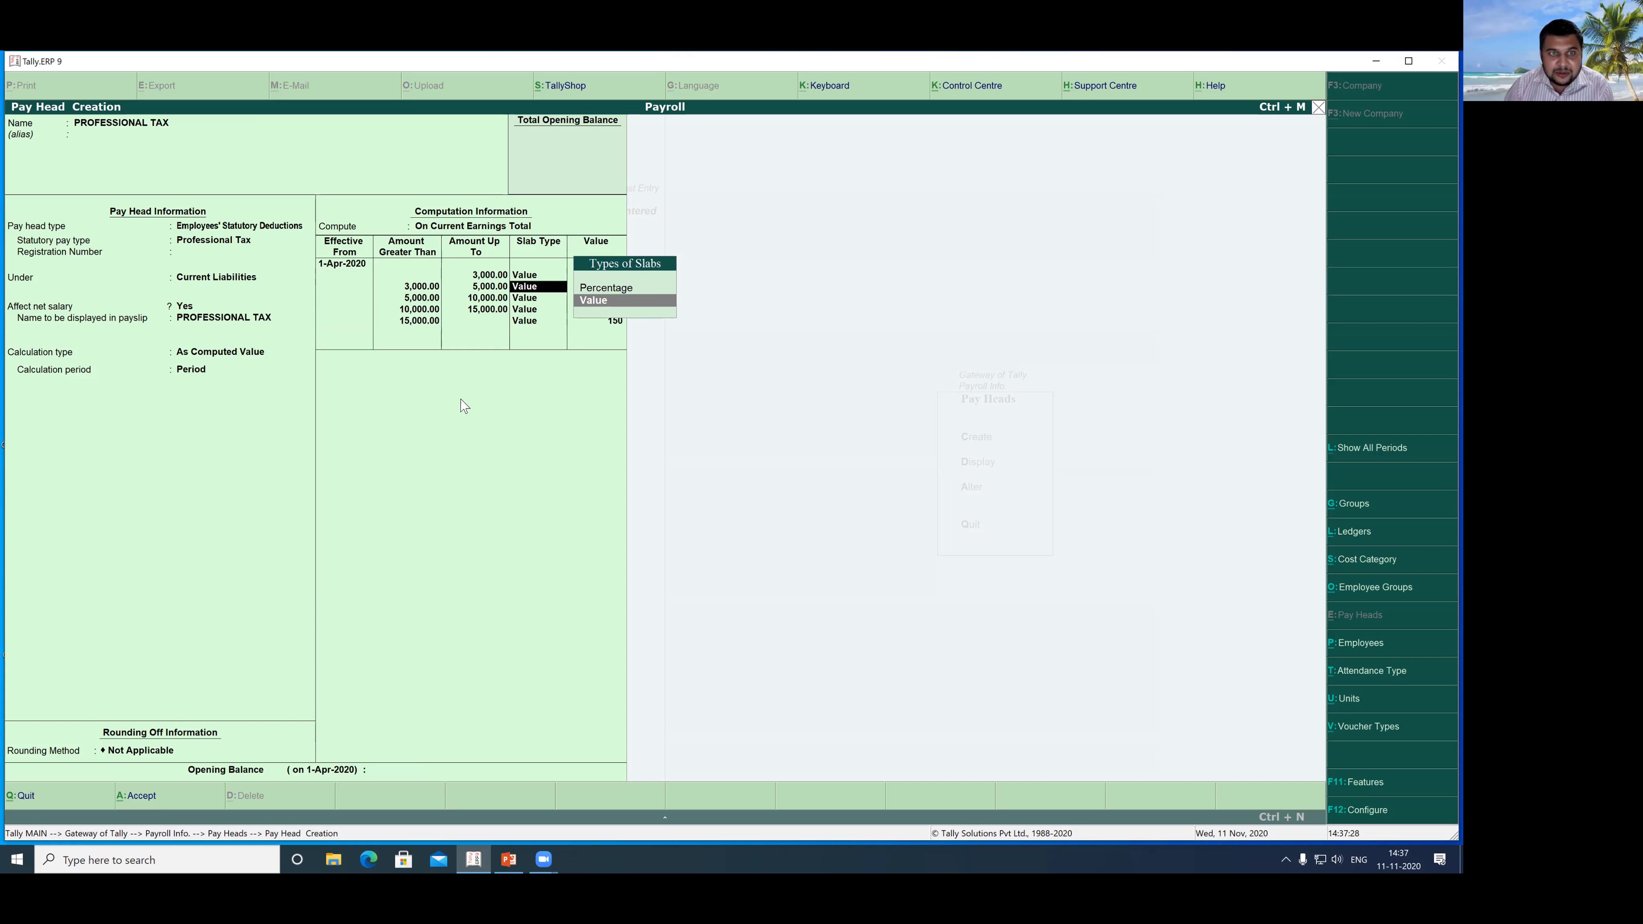
key(Return)
key(Return)
key(Return)
key(Return)
key(Return)
key(Return)
key(Return)
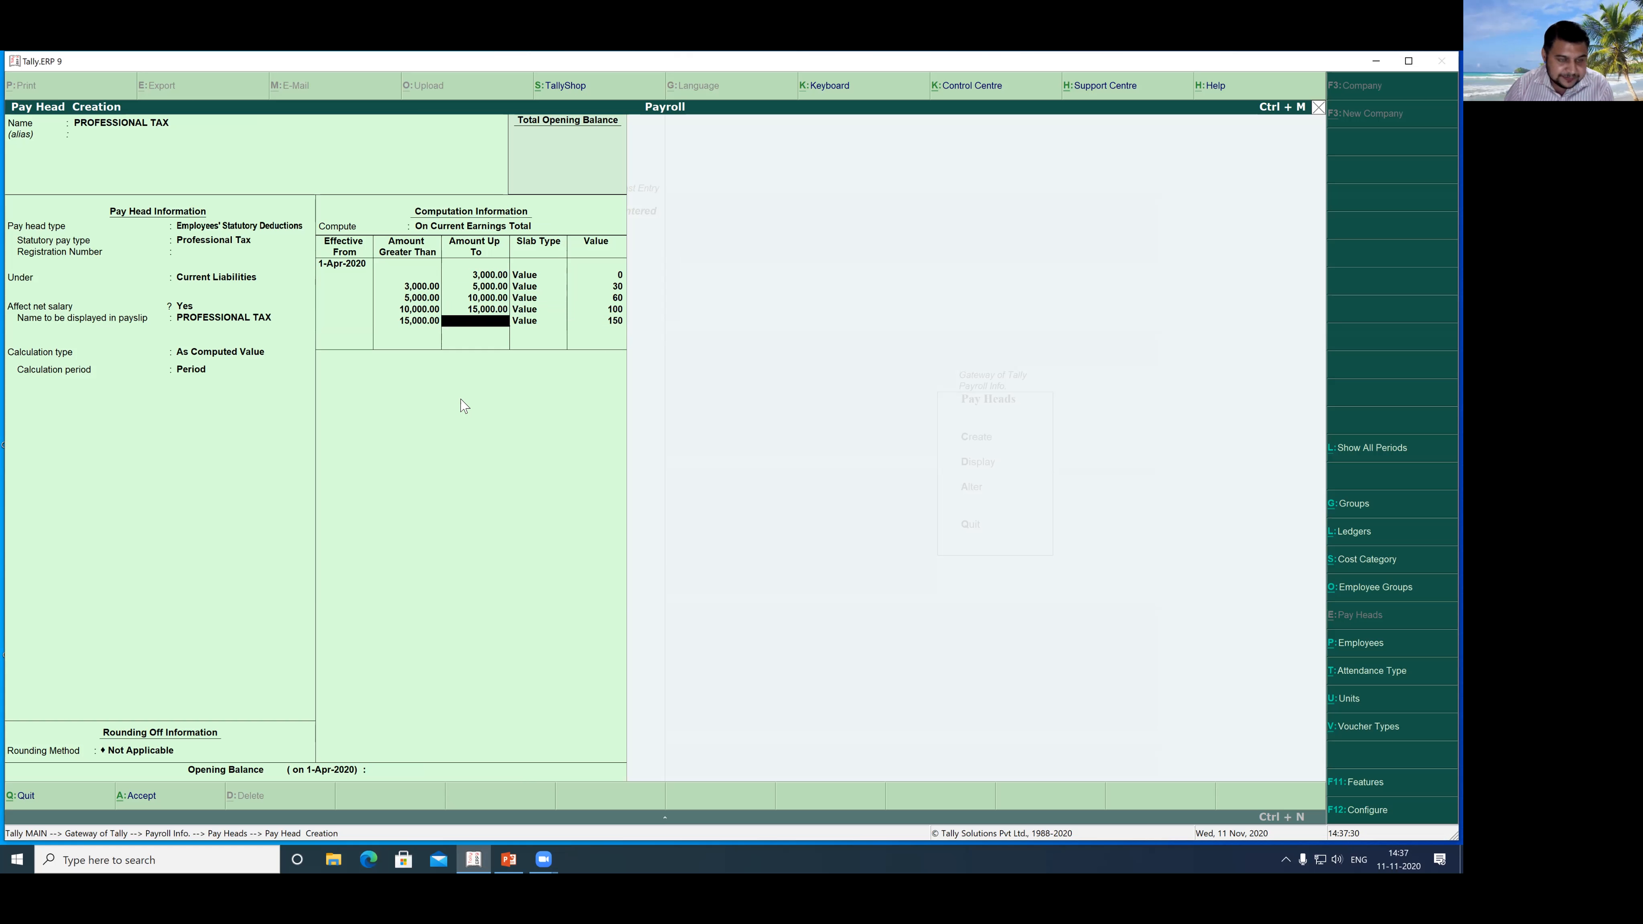
key(Return)
key(Return)
key(Return)
key(Return)
key(Return)
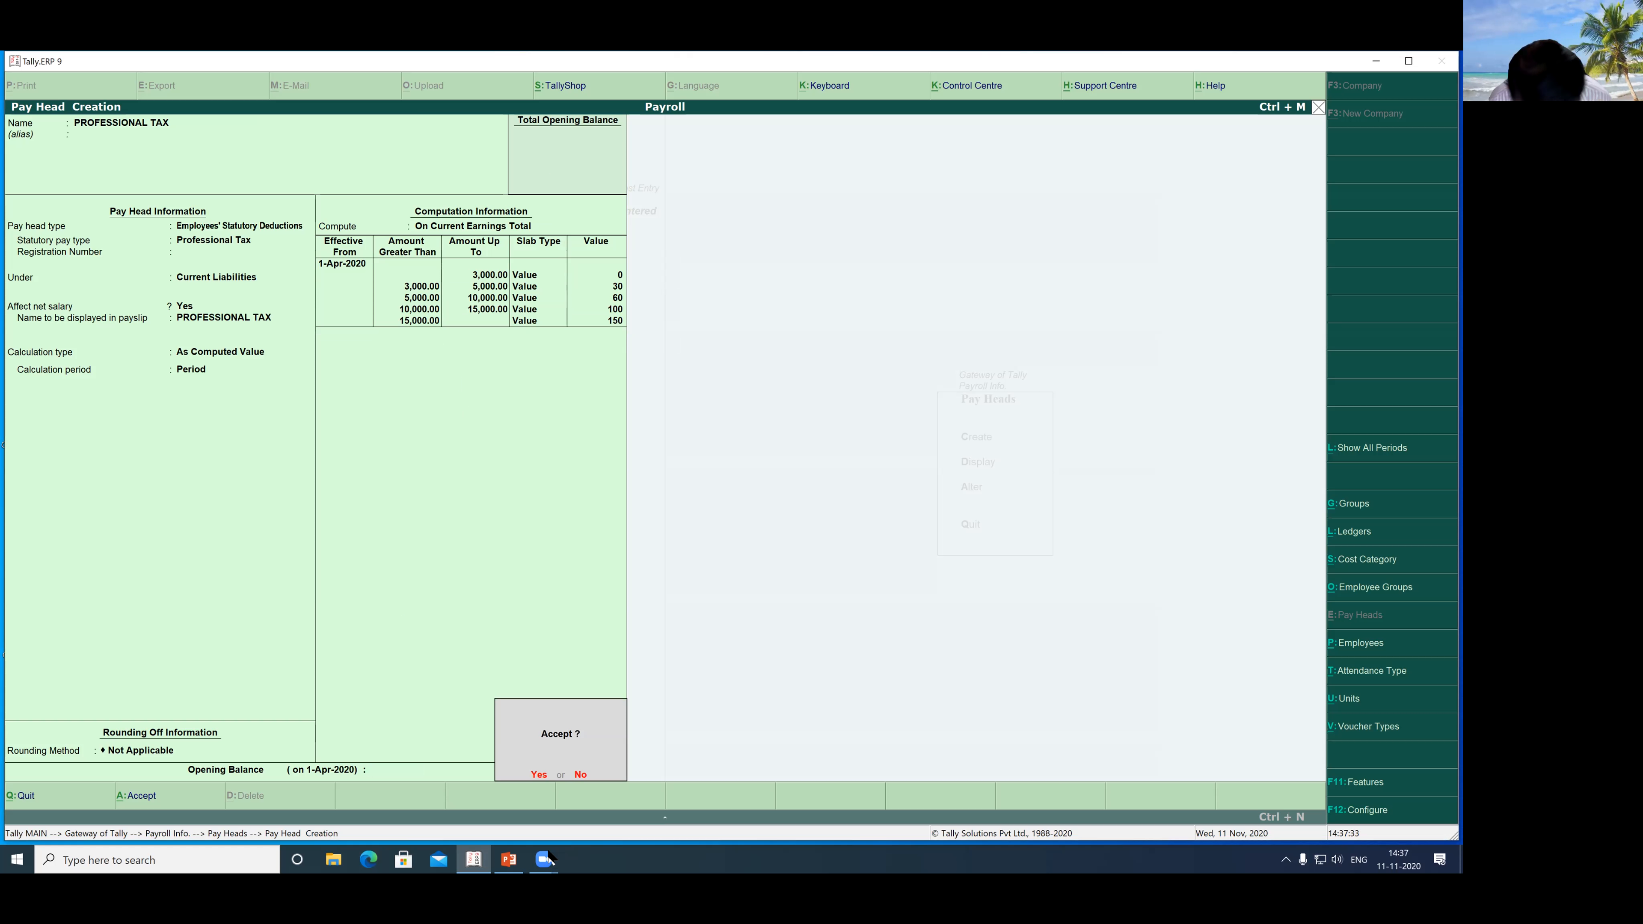
key(Return)
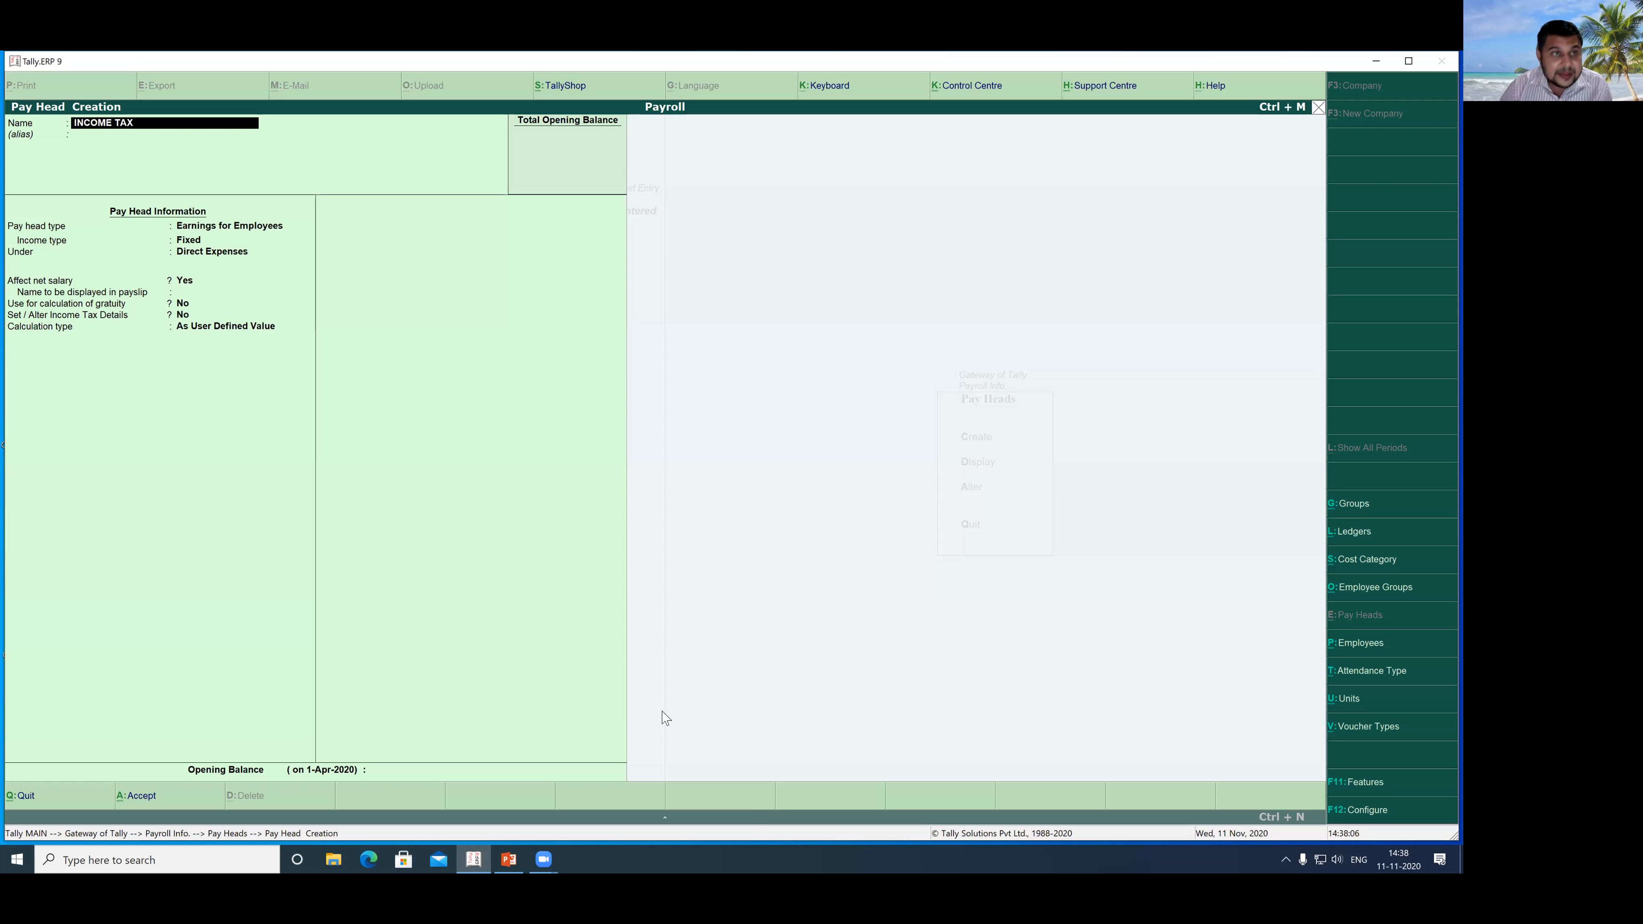
Step: Start an INCOME TAX pay head with type Employees' Statutory Deductions and statutory pay type Income Tax
key(Return)
key(Return)
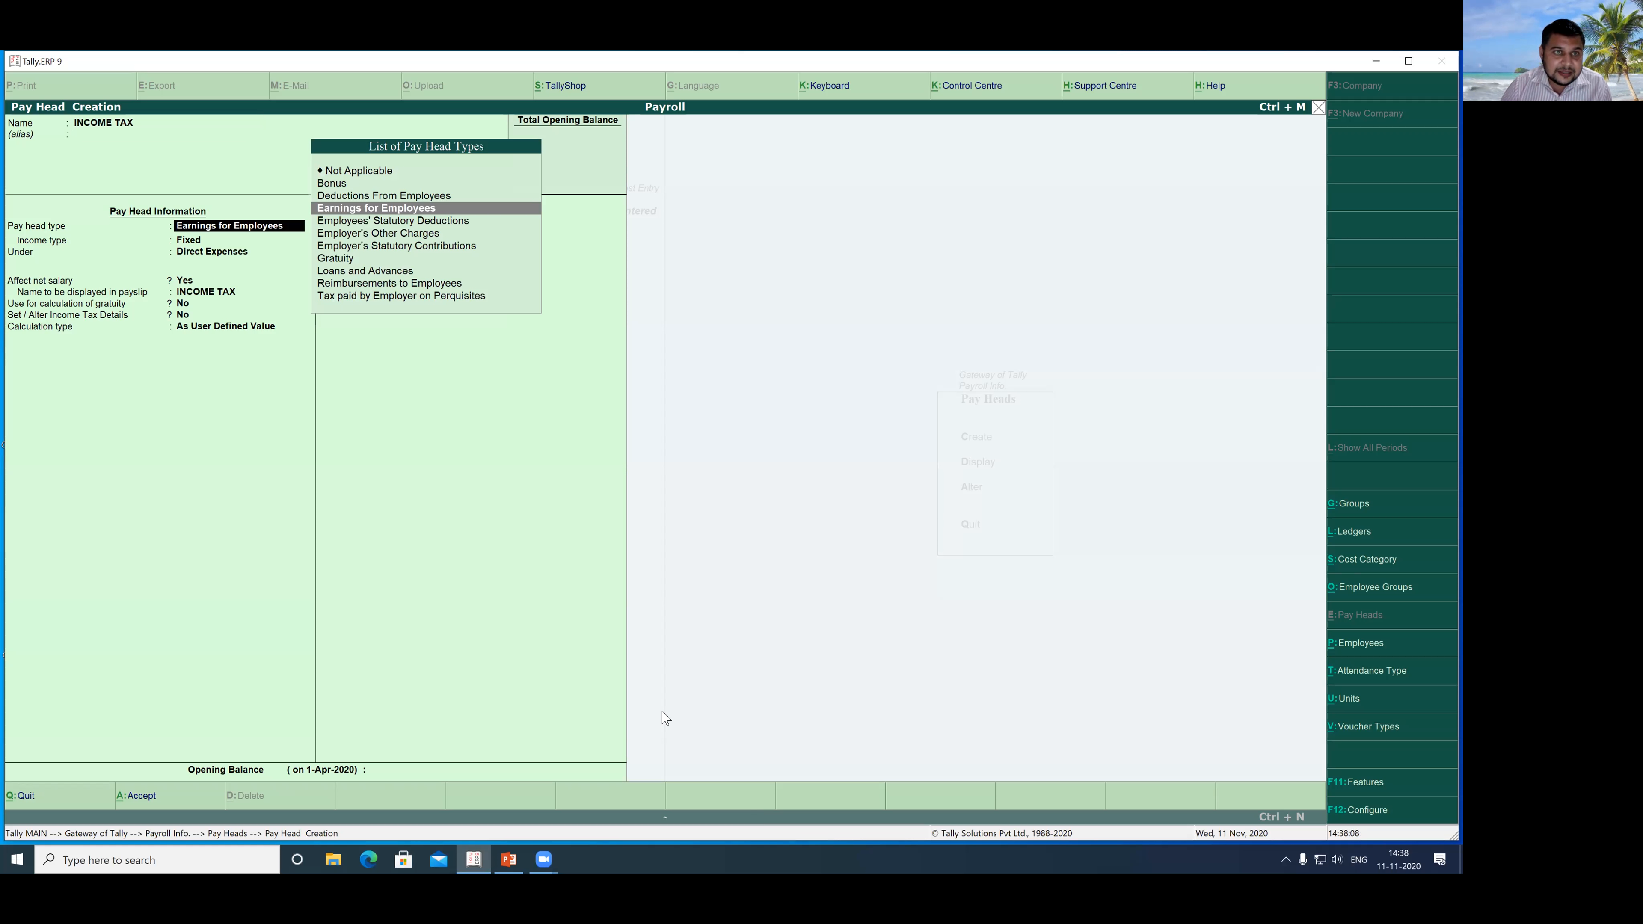
key(Down)
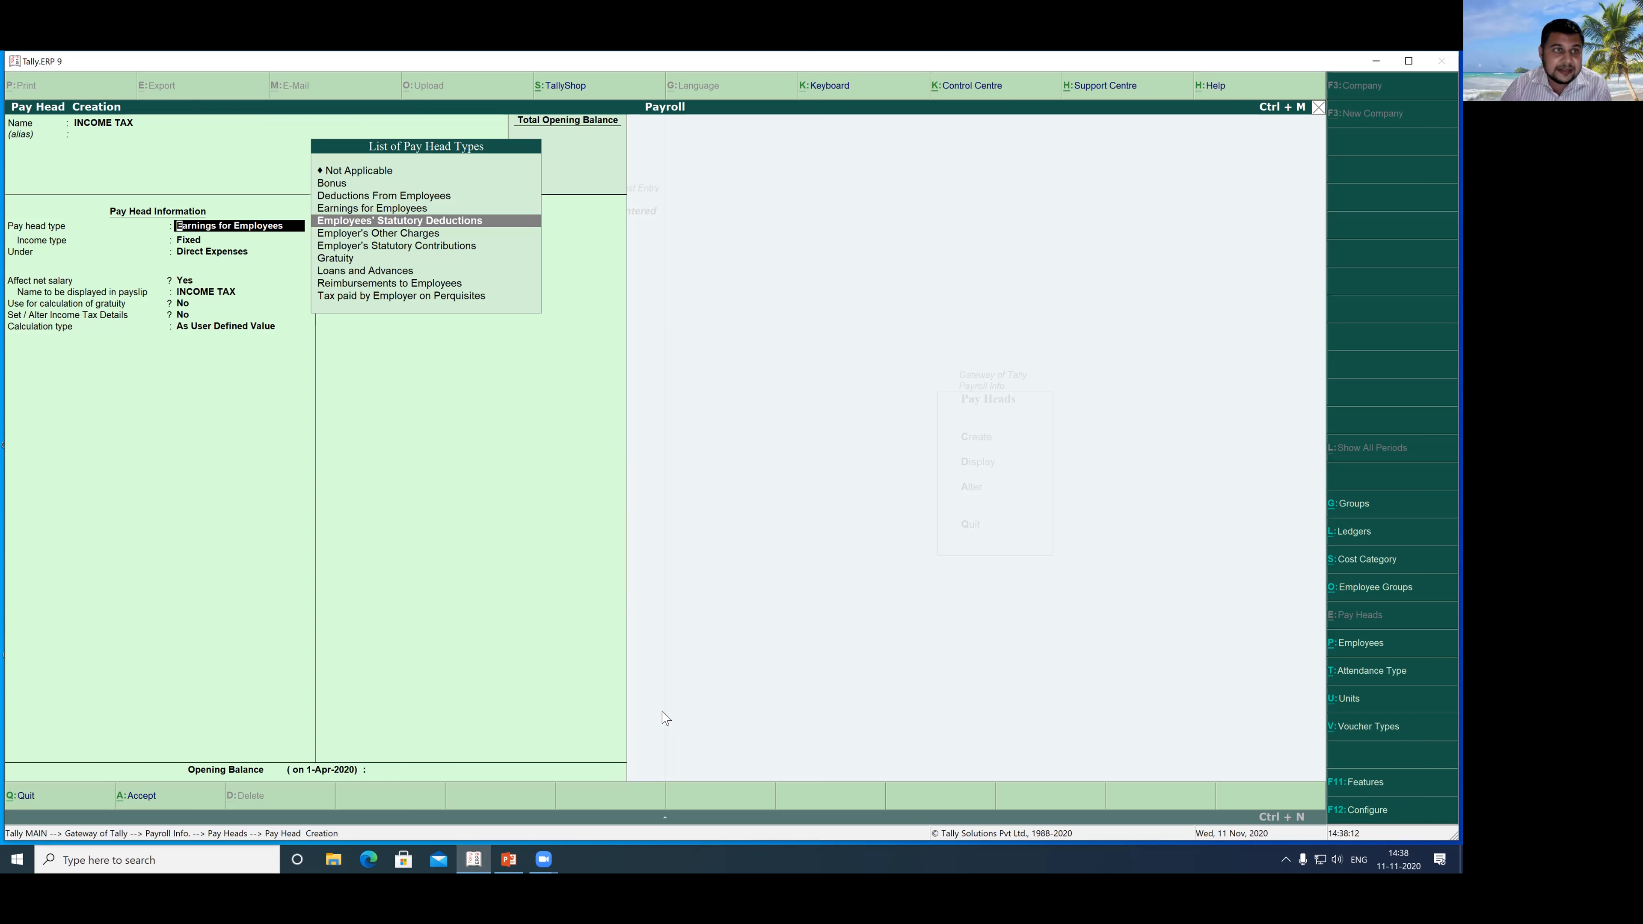
key(Return)
key(Down)
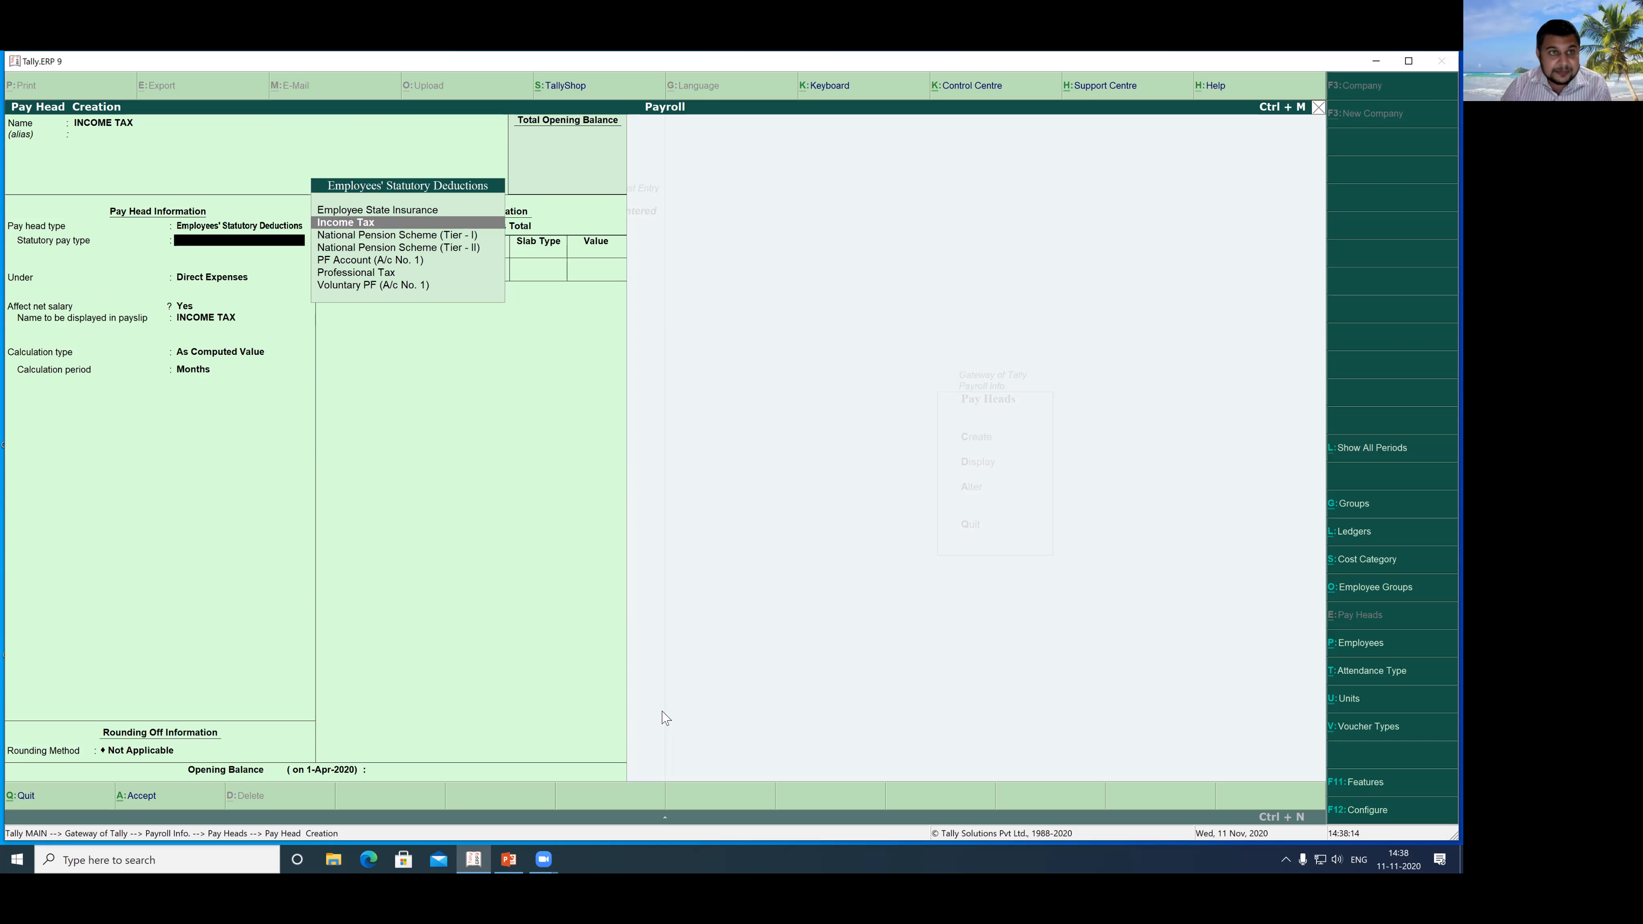
key(Return)
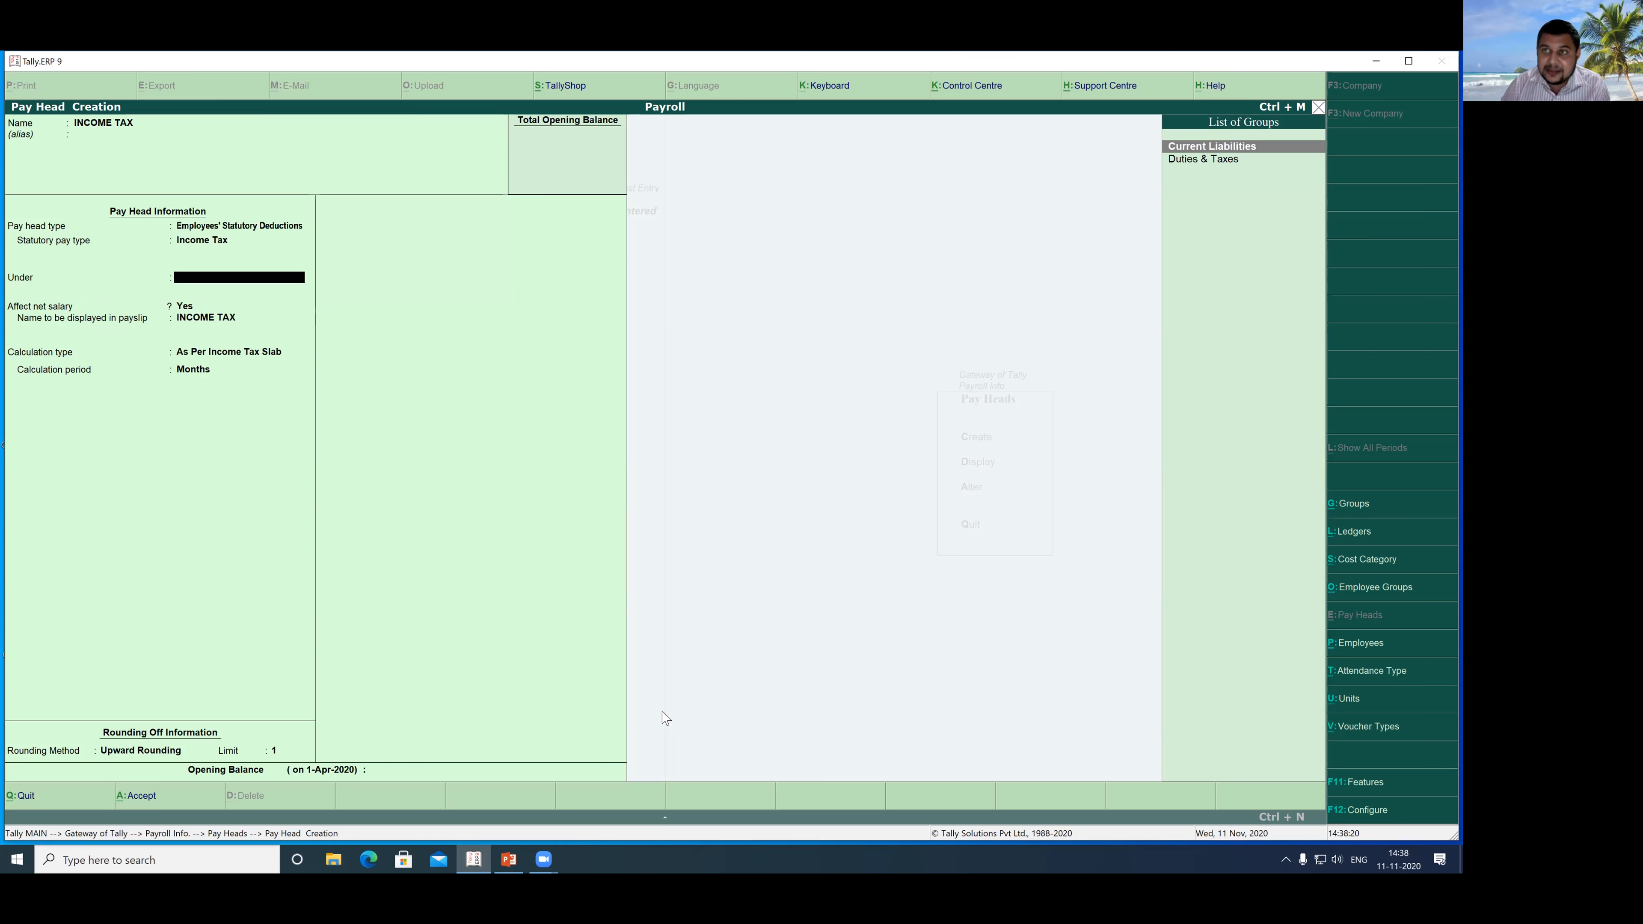
Step: Place INCOME TAX under Current Liabilities, affecting net salary, with calculation period Months, and save the pay head
key(Return)
key(Return)
key(Return)
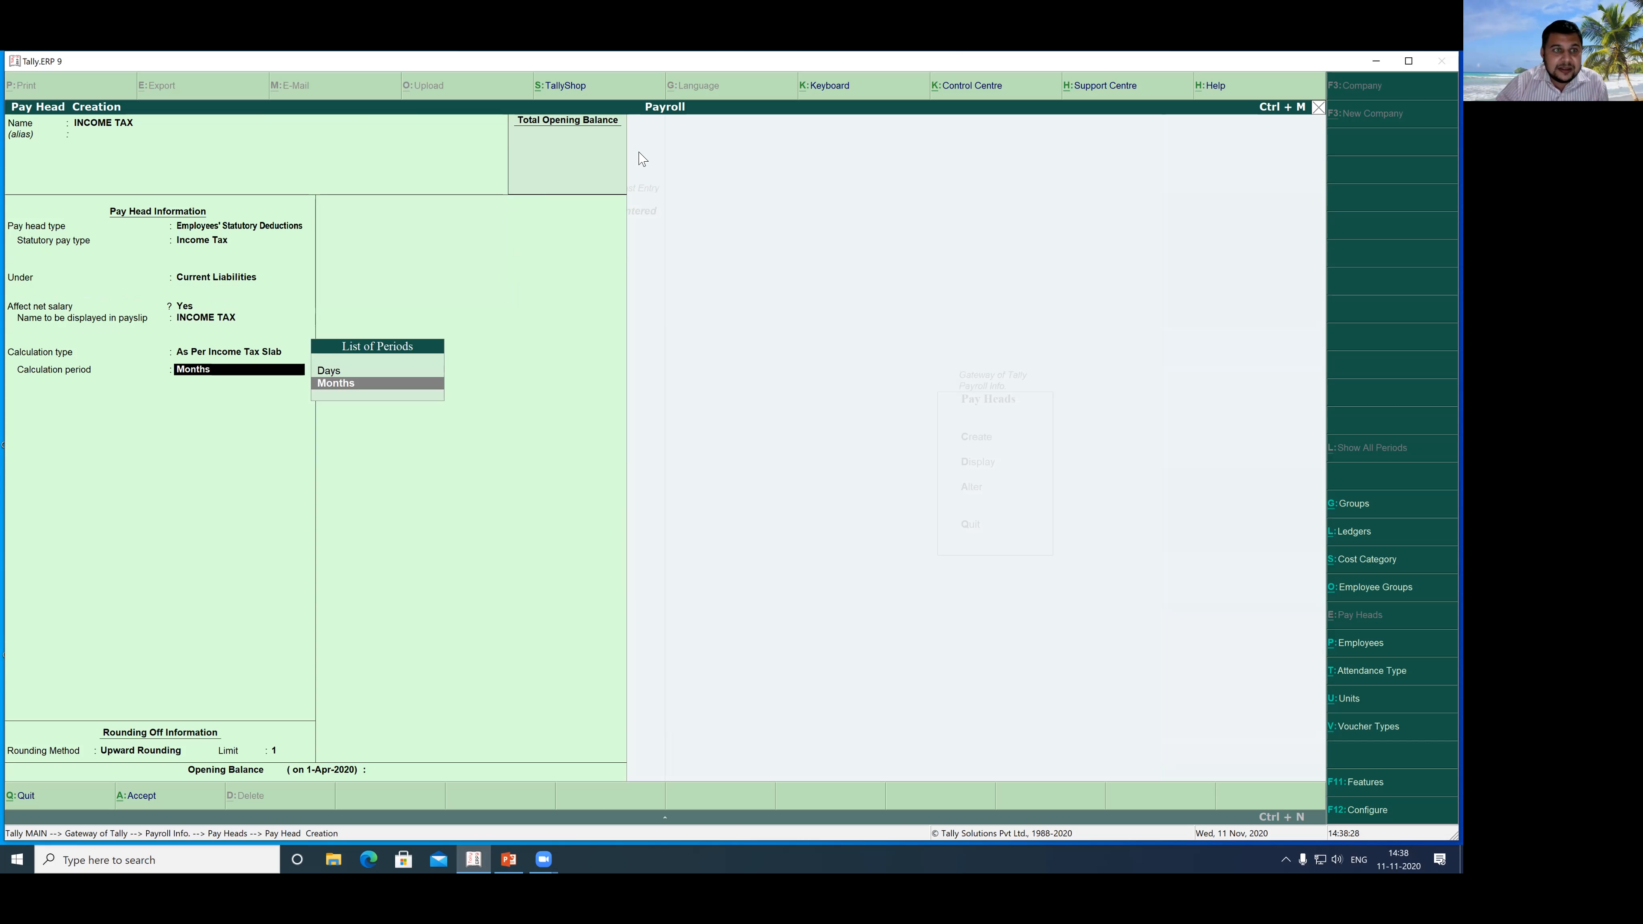
drag(142, 338, 299, 363)
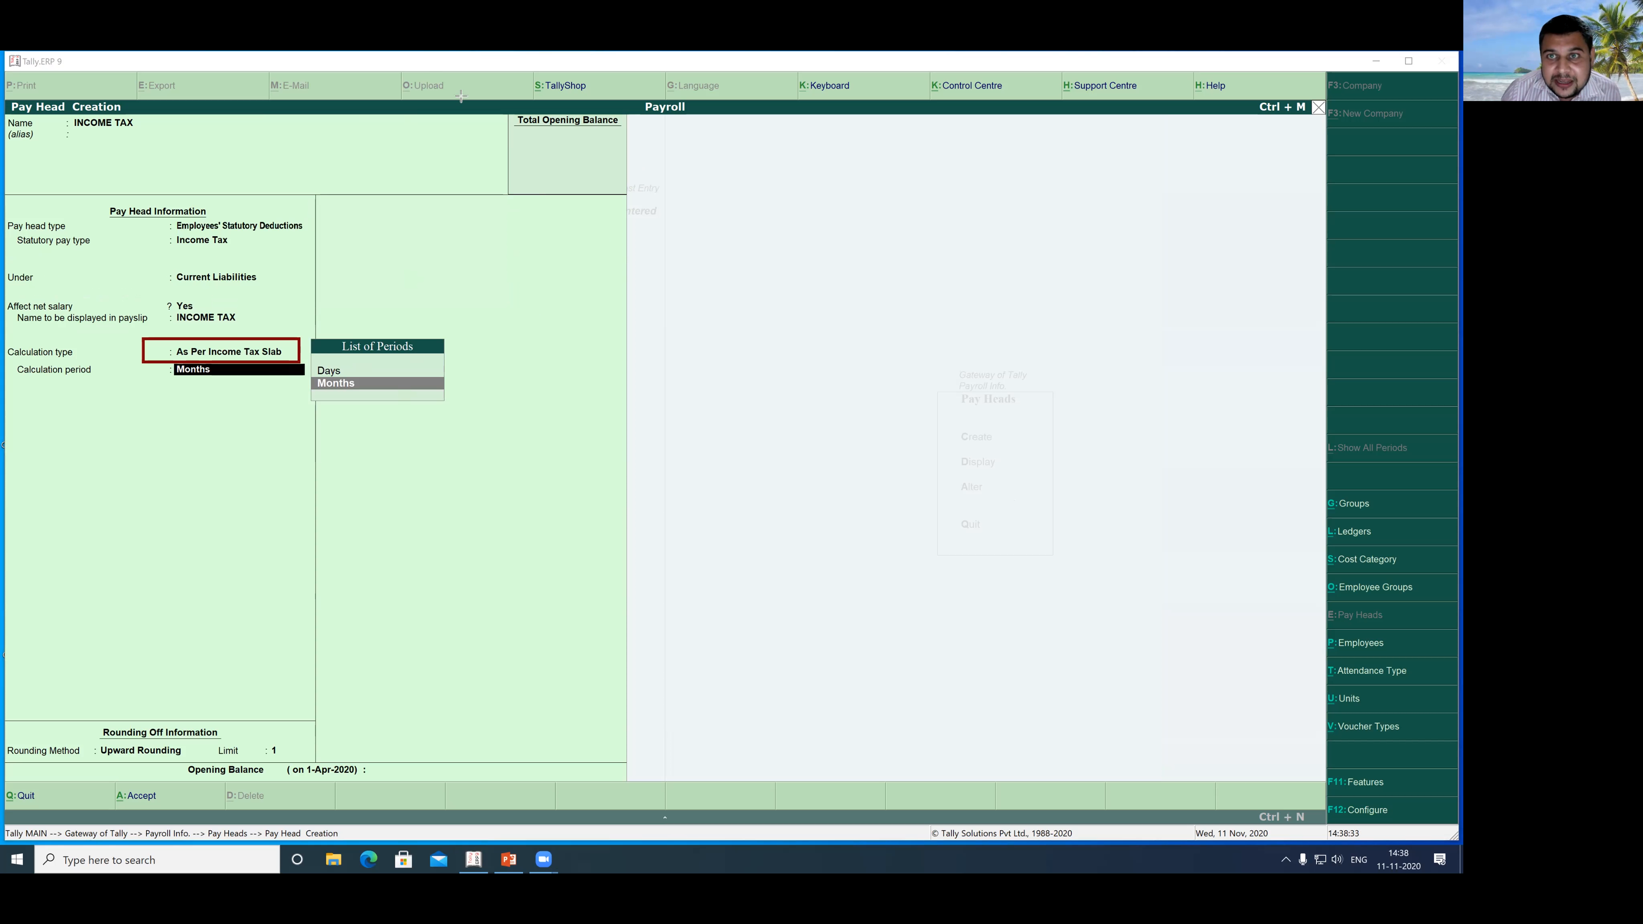
key(Escape)
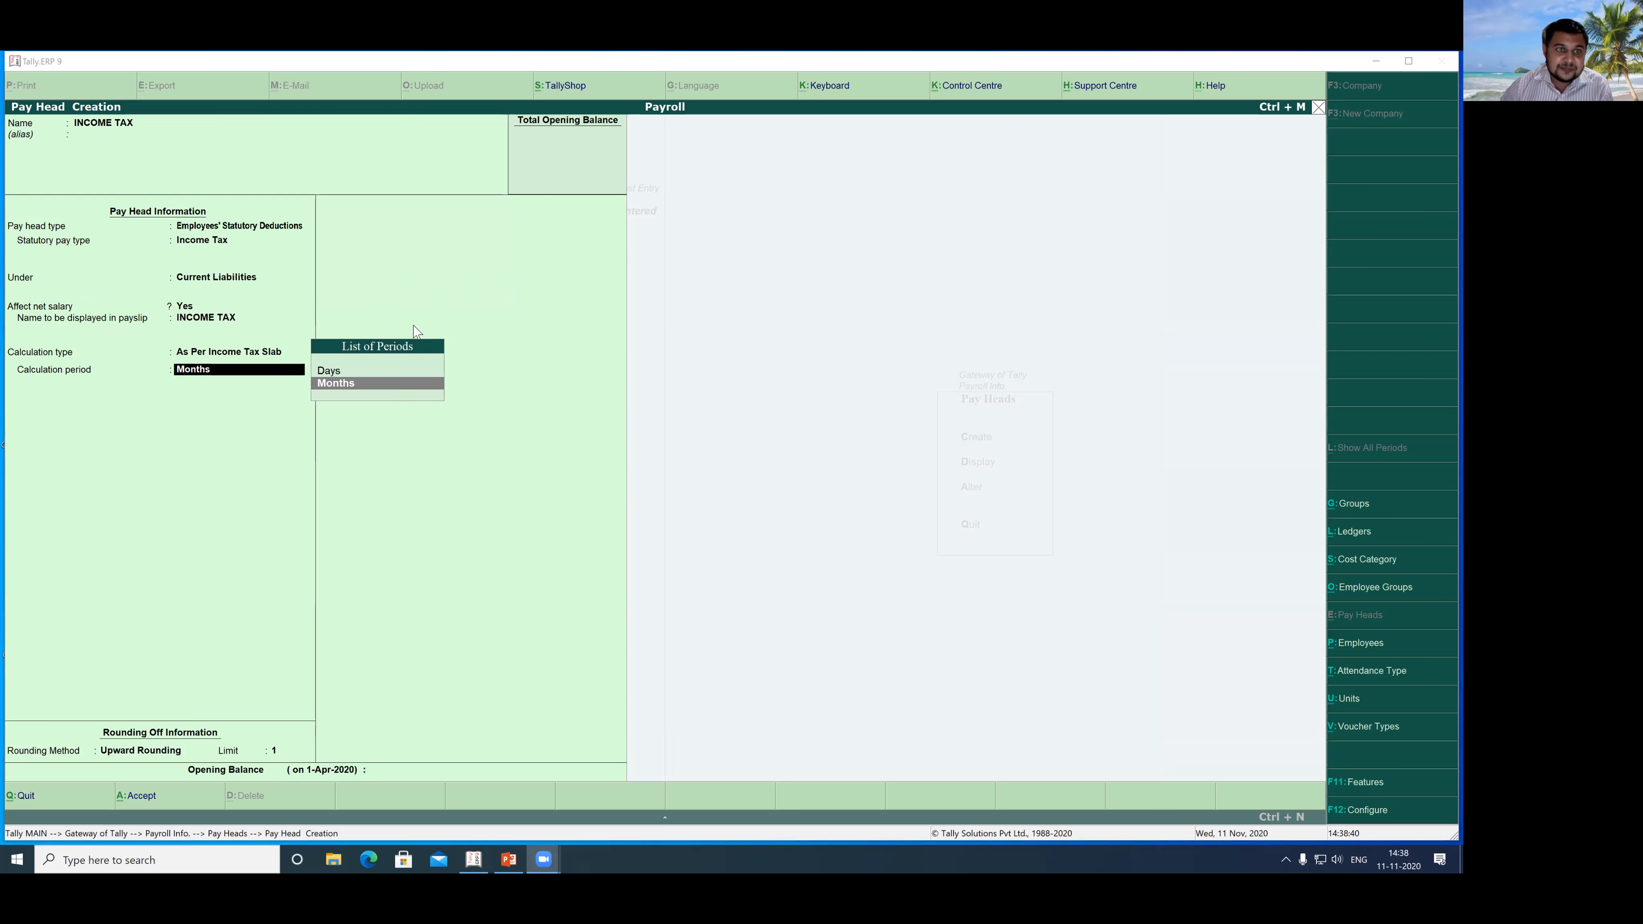
click(385, 386)
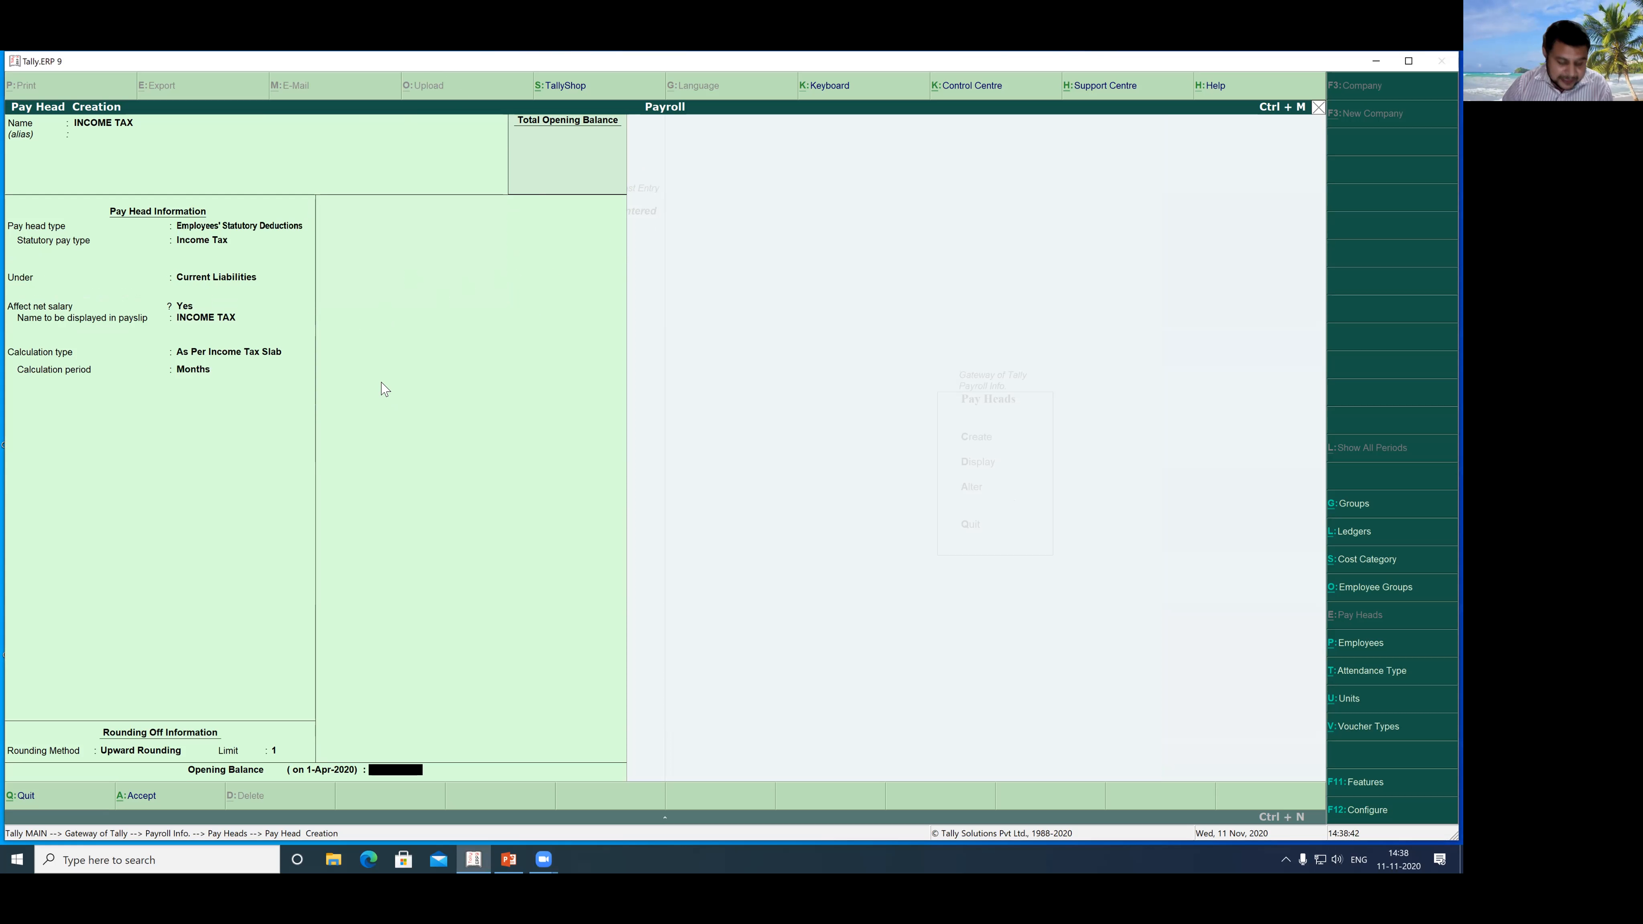
key(Return)
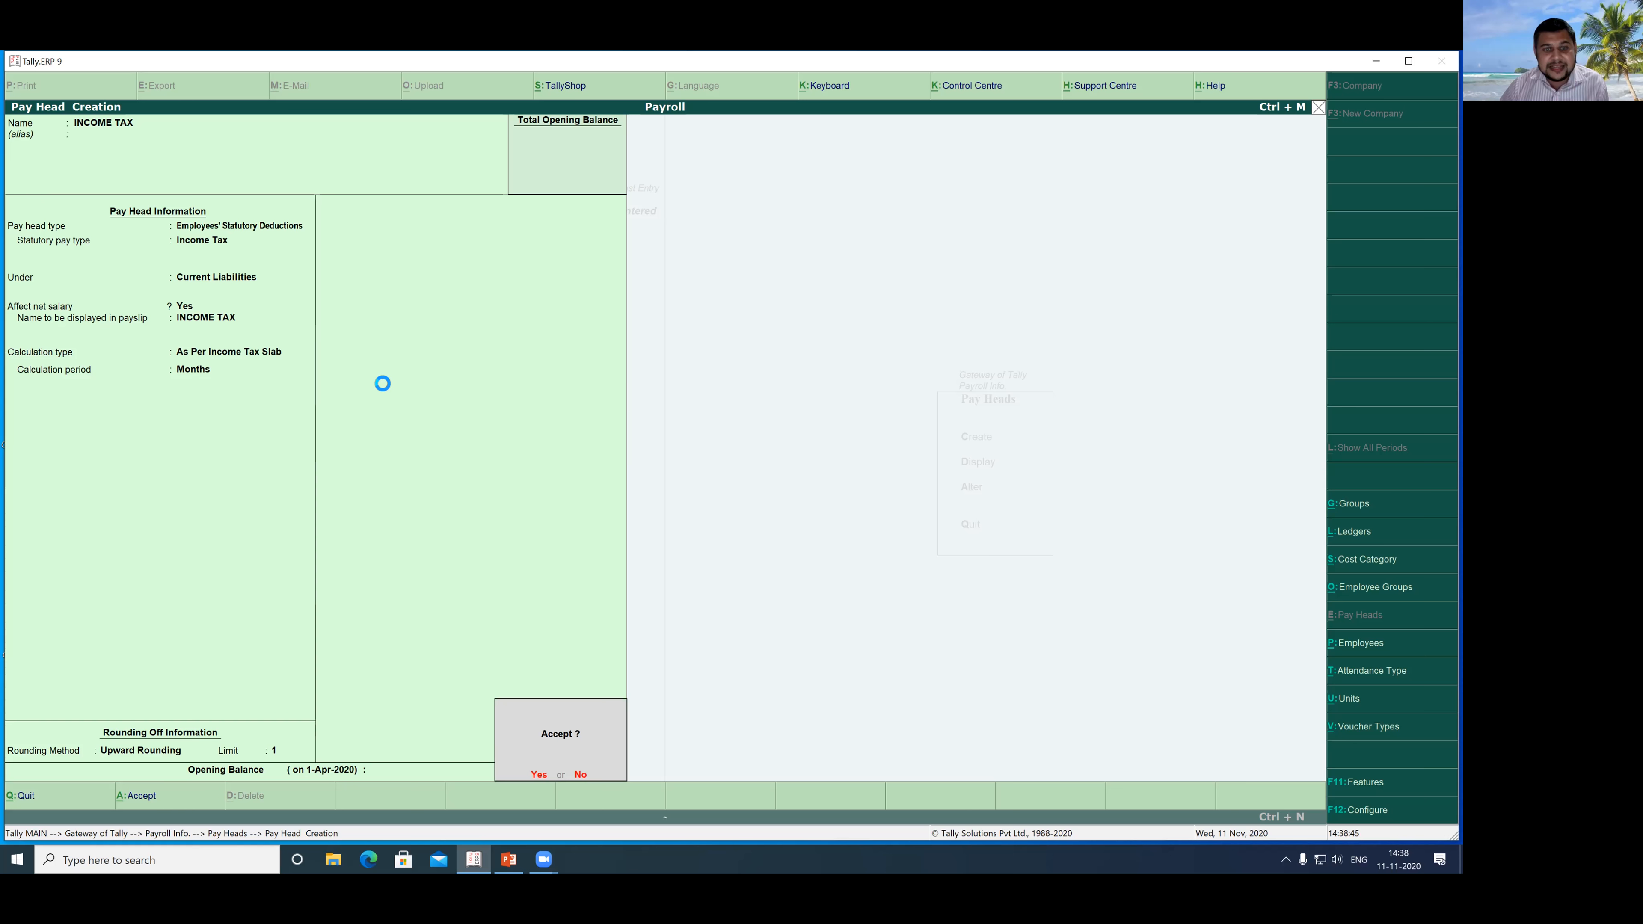
key(Return)
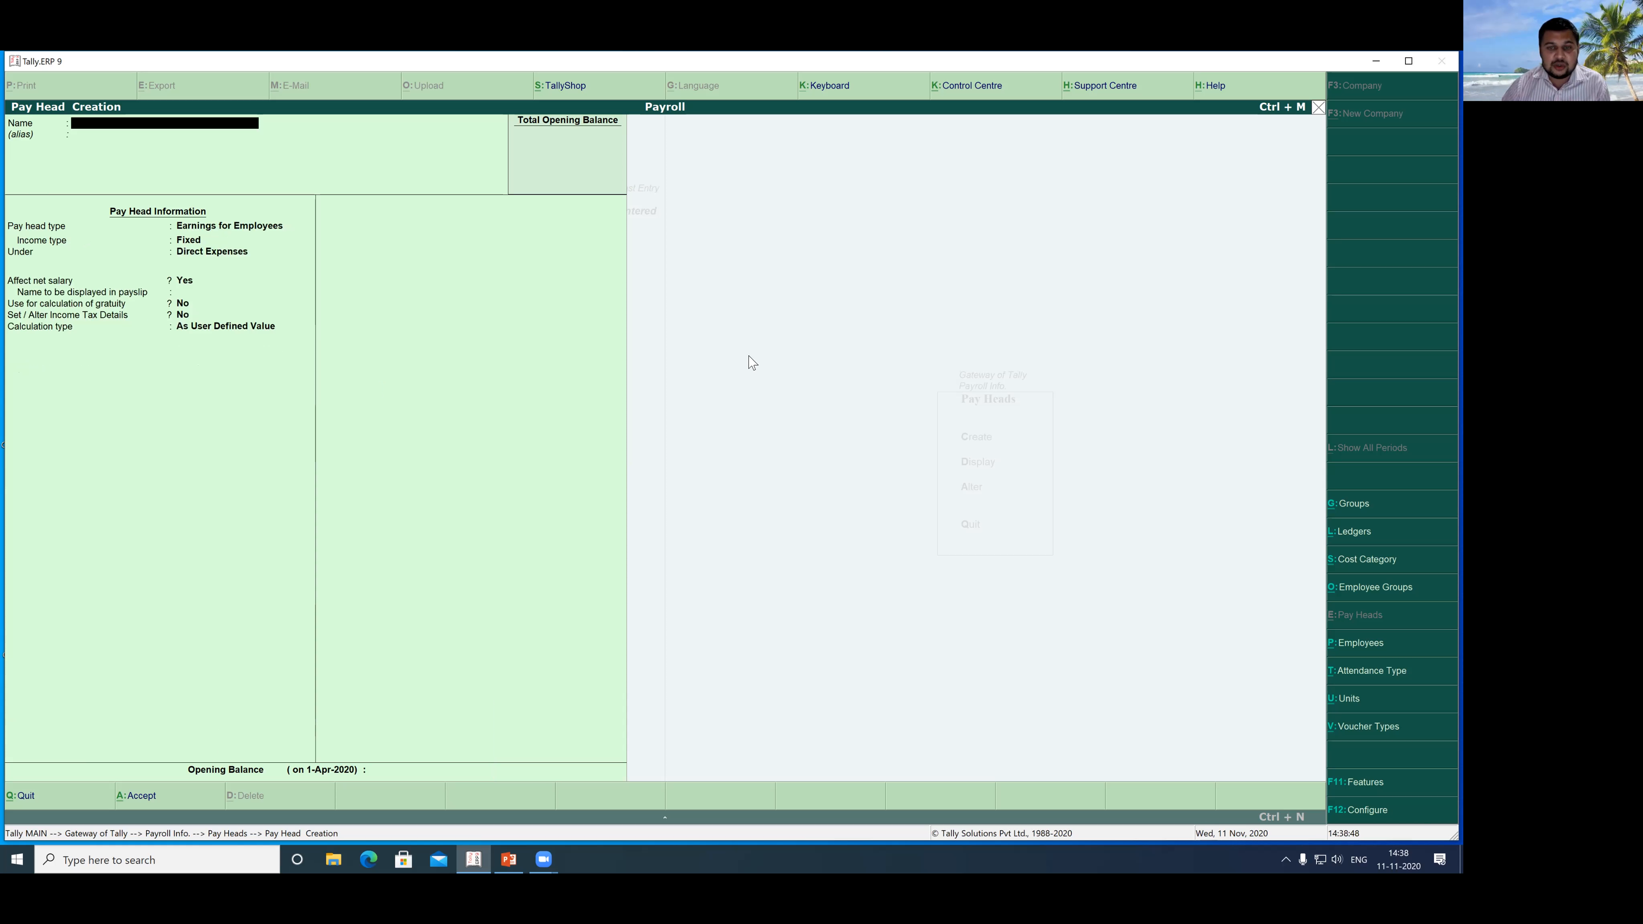
Step: Leave pay head creation and open the list of pay heads available for alteration to review them
key(Escape)
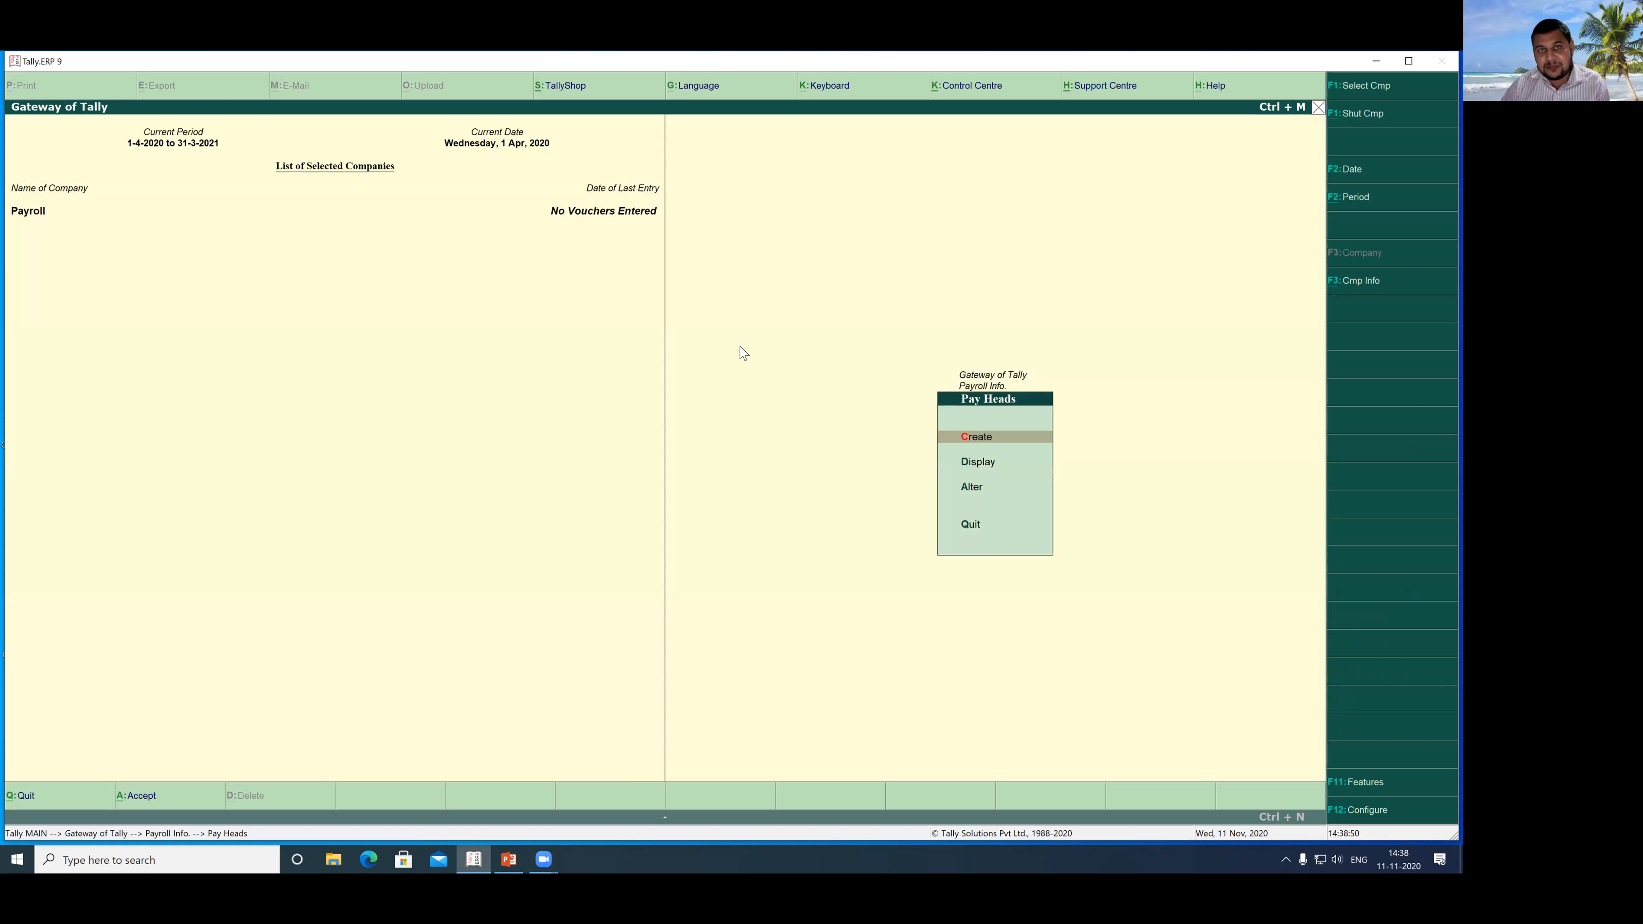
key(Escape)
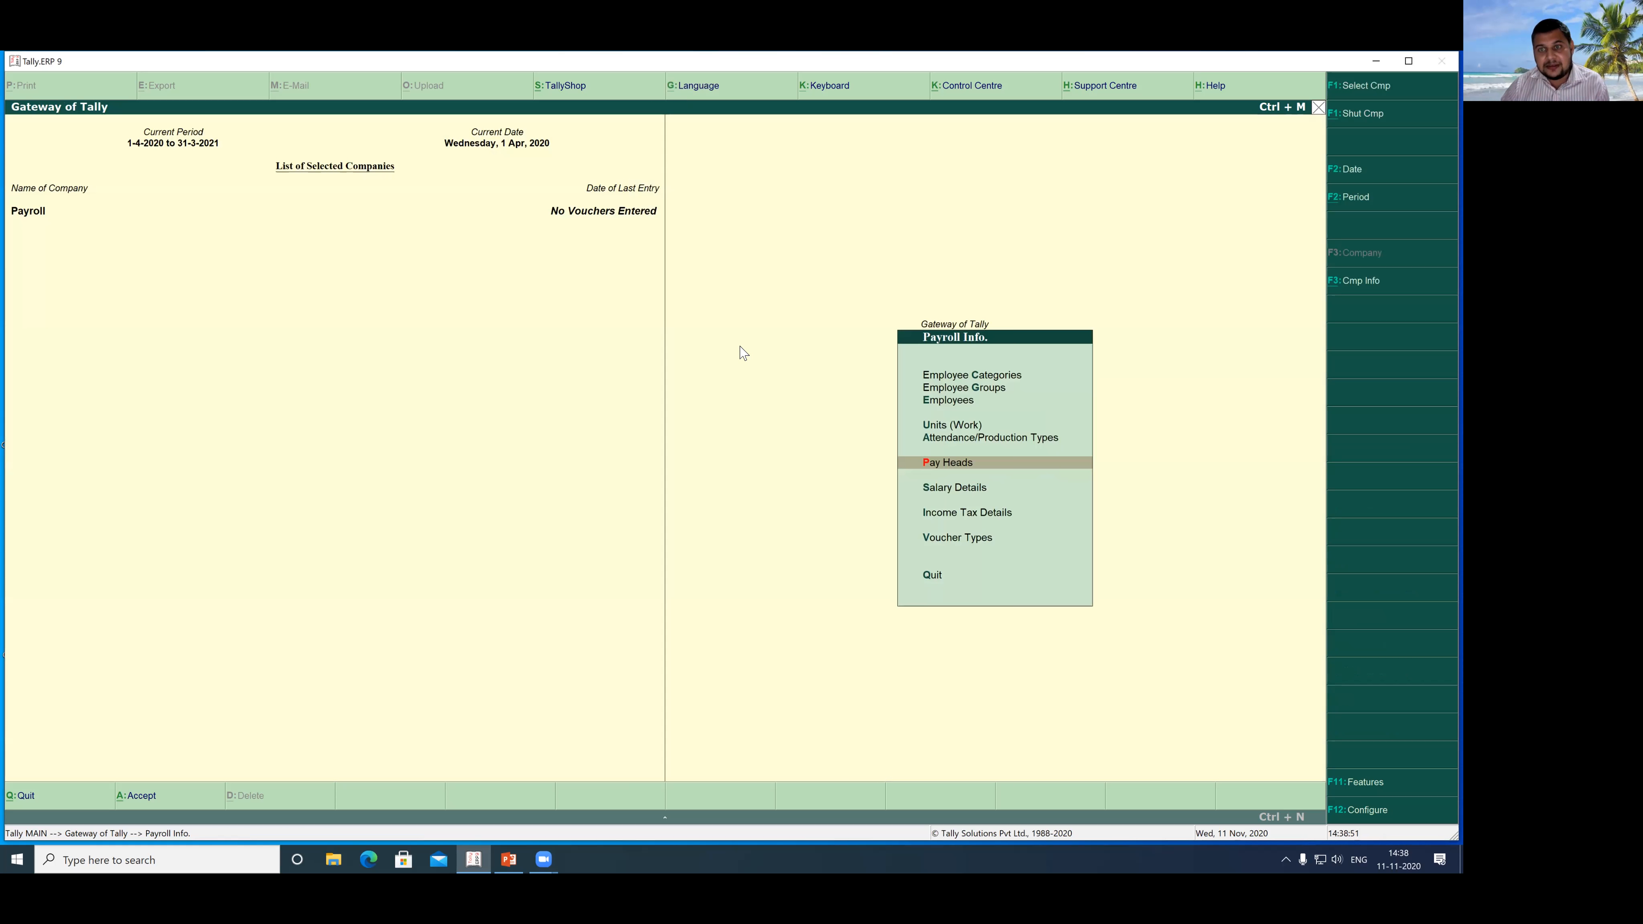
click(942, 473)
key(Down)
key(Down)
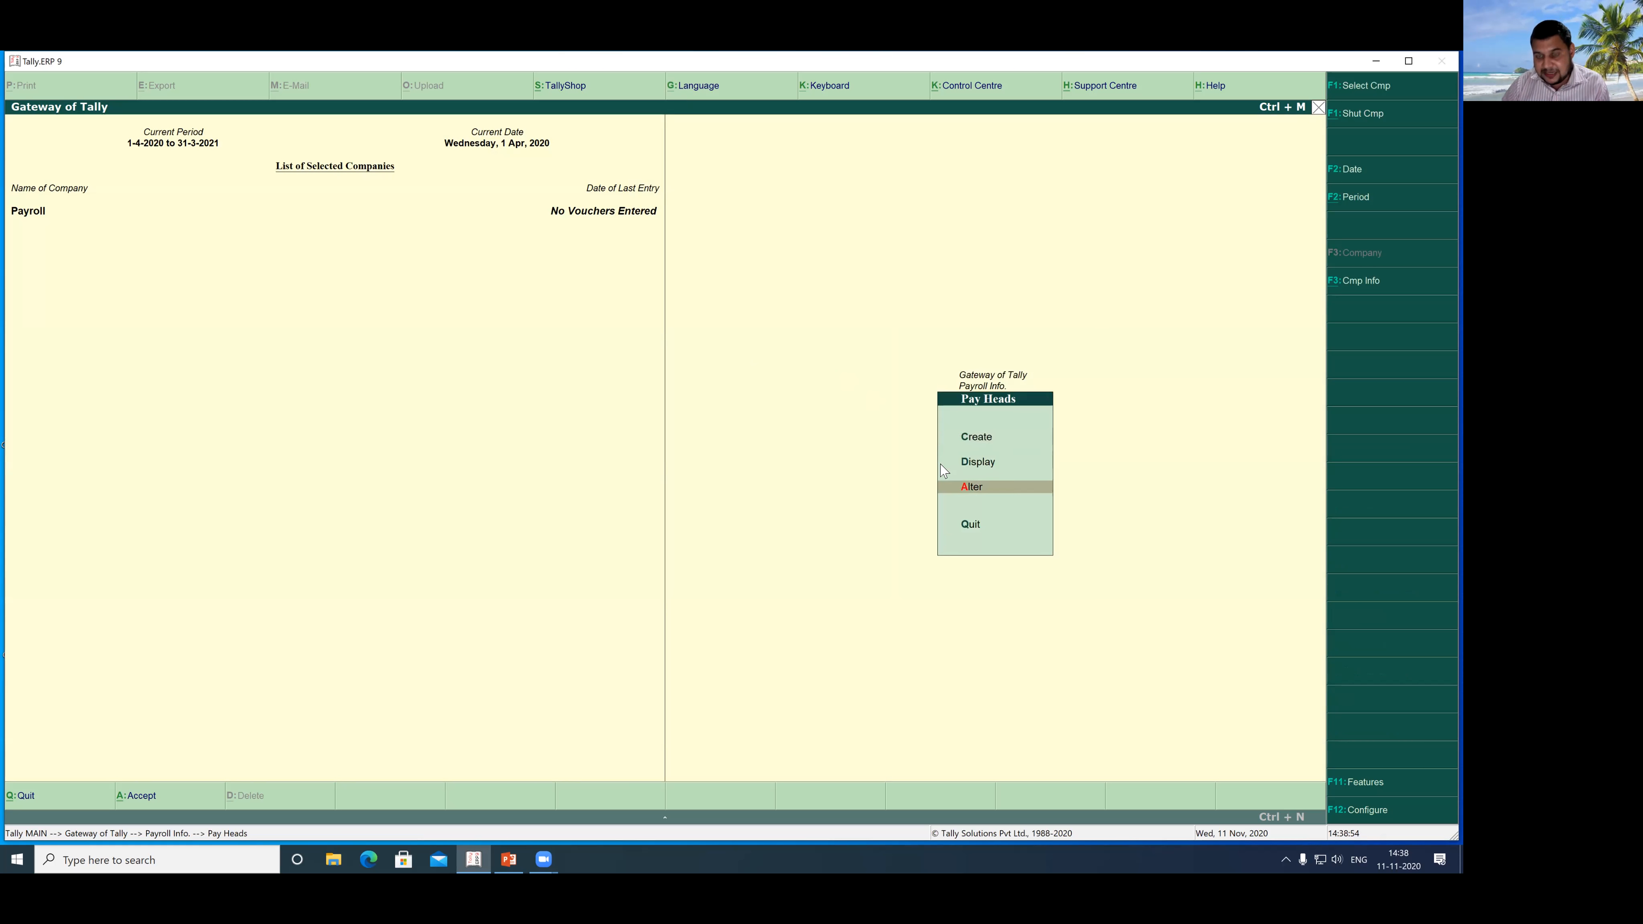
key(Return)
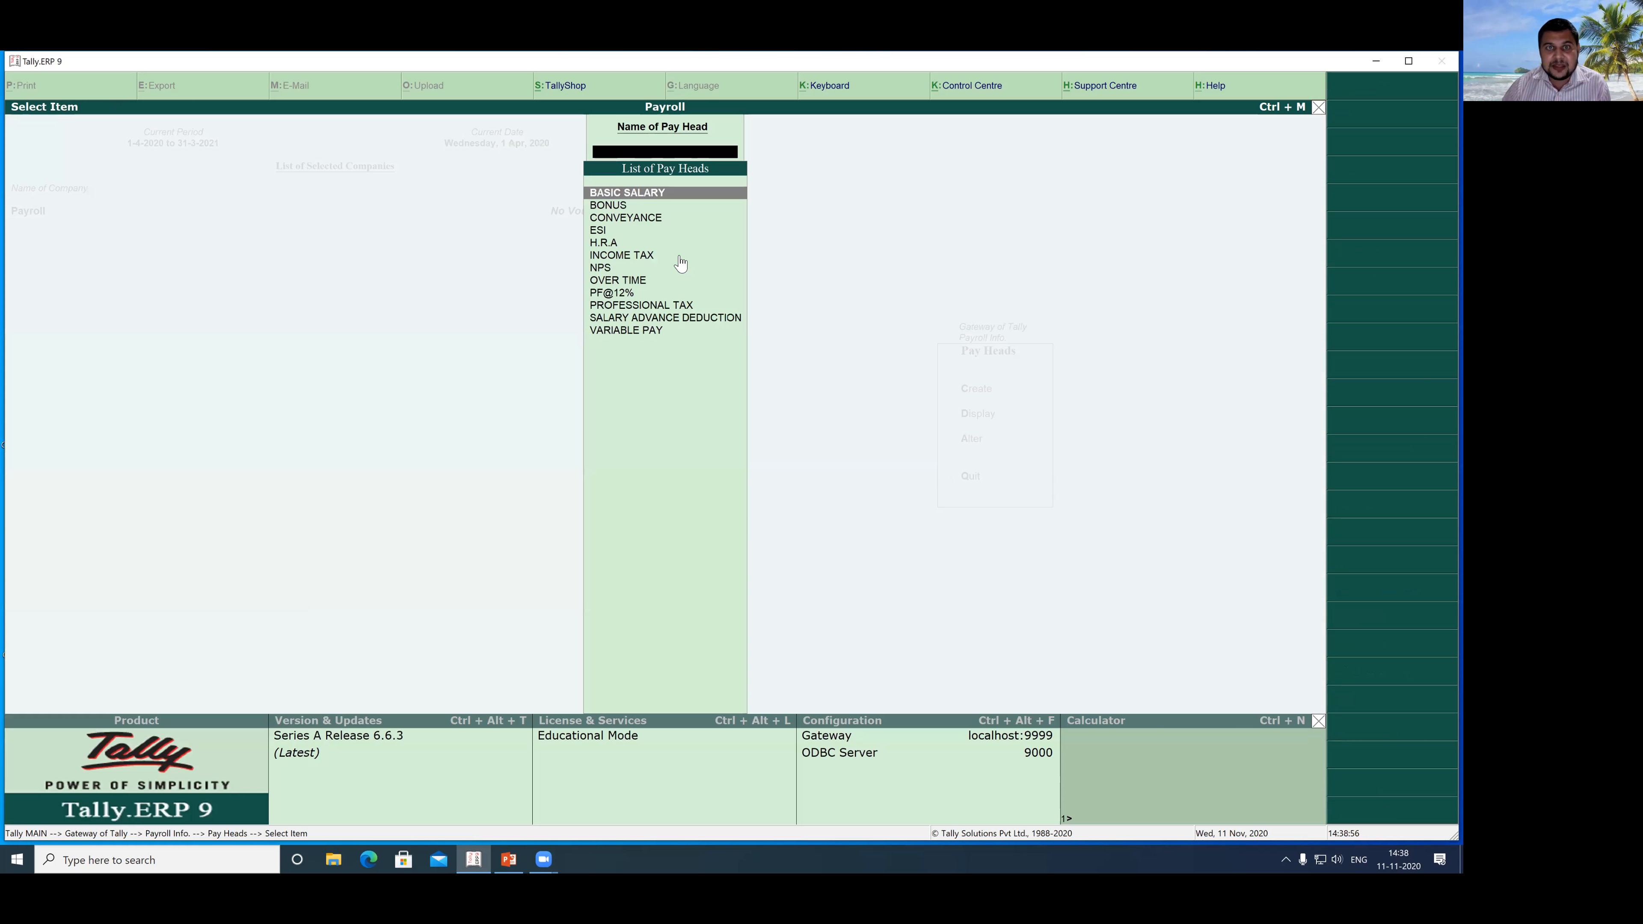
mouse_move(569, 179)
mouse_down()
mouse_move(653, 211)
mouse_move(807, 374)
mouse_up()
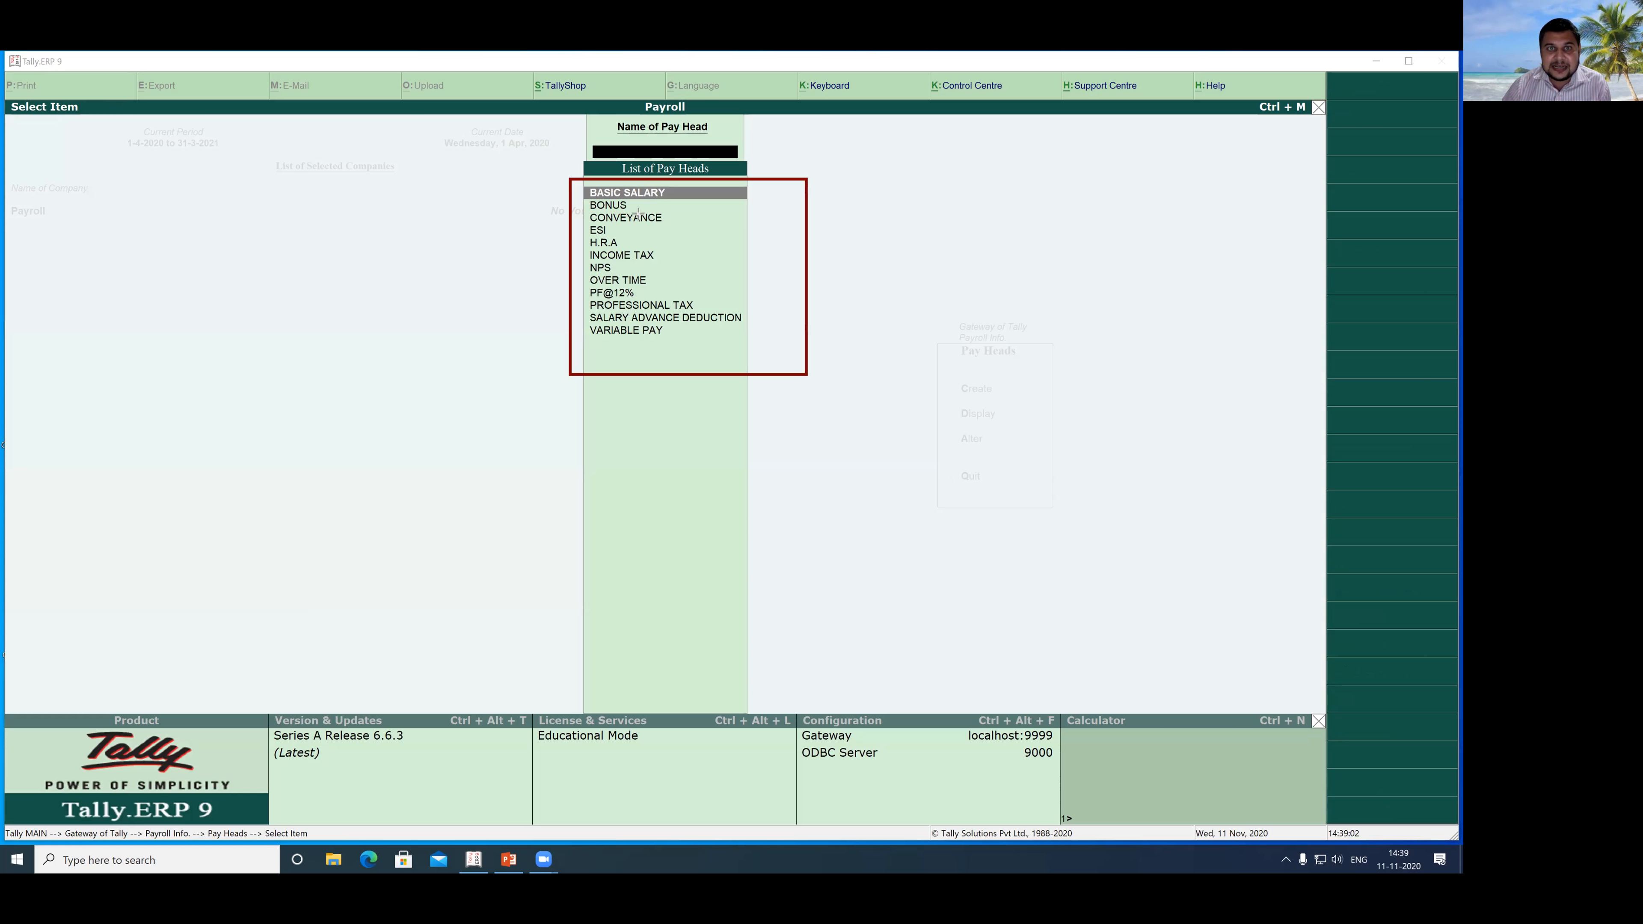